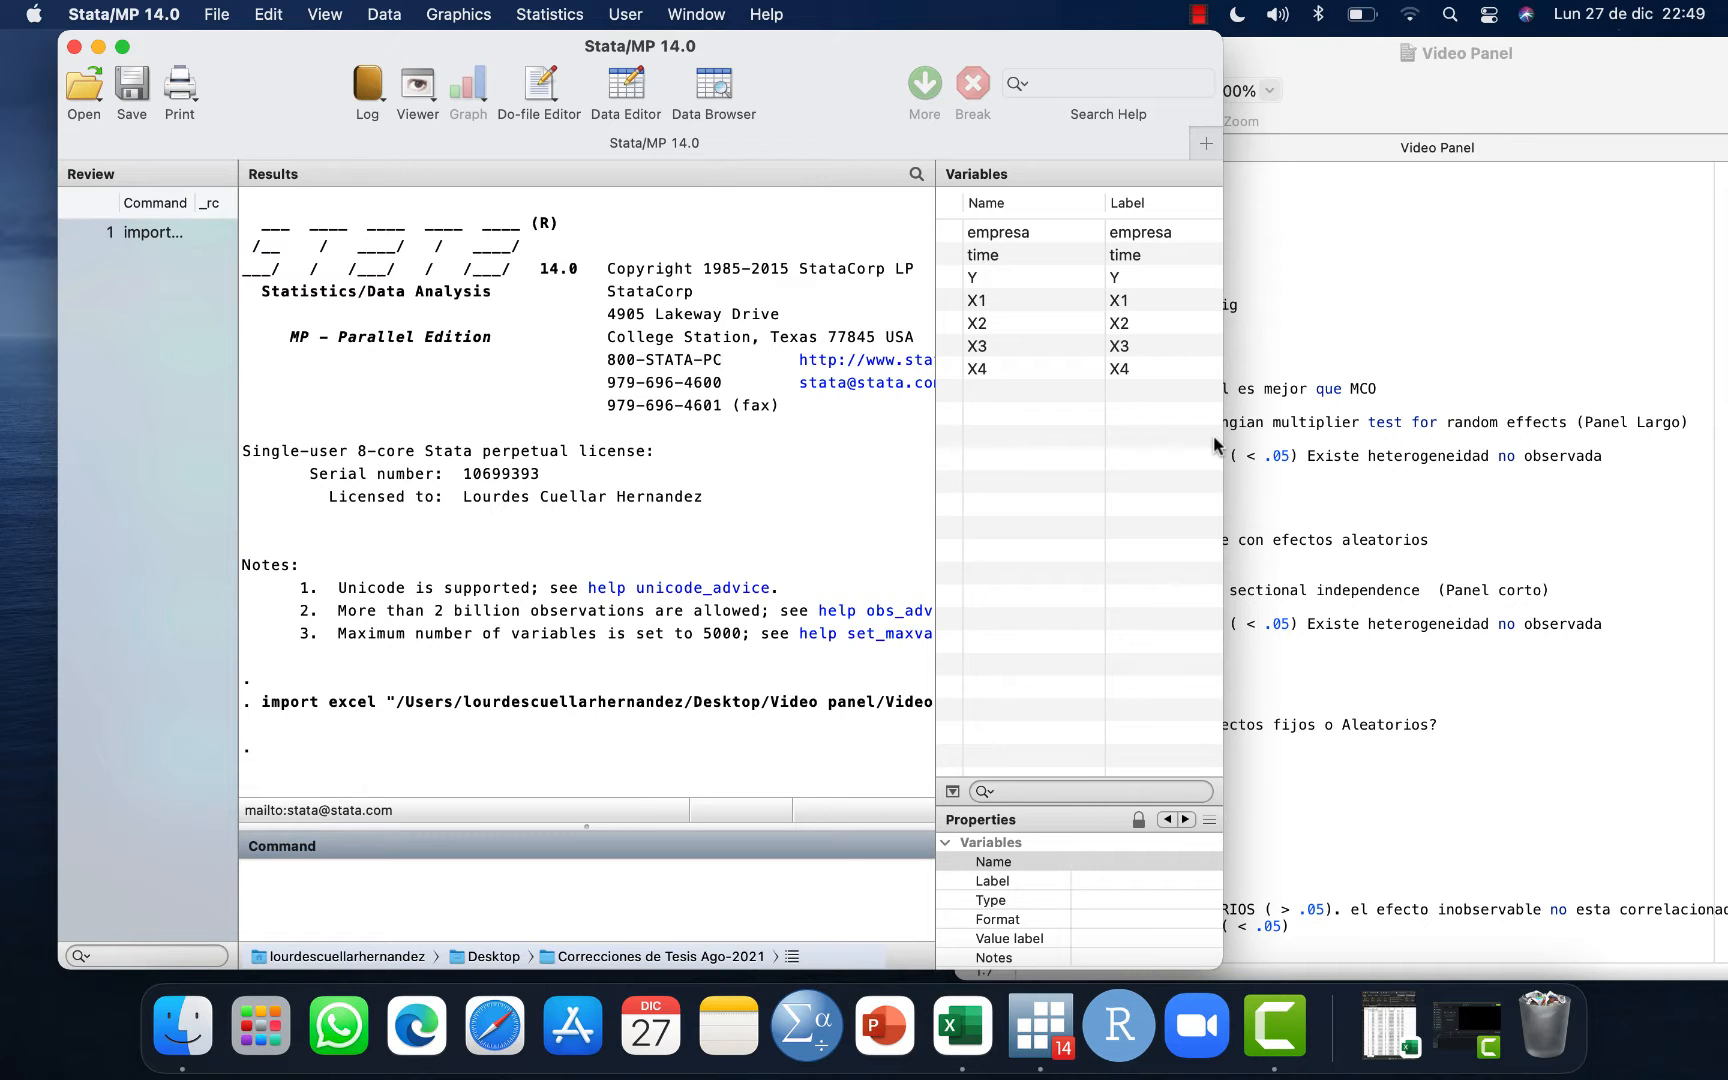
Review the imported panel dataset with empresa, time, Y and X1 to X4 in the Data Editor and close it.
{"action": "left_click", "coordinate": [124, 50]}
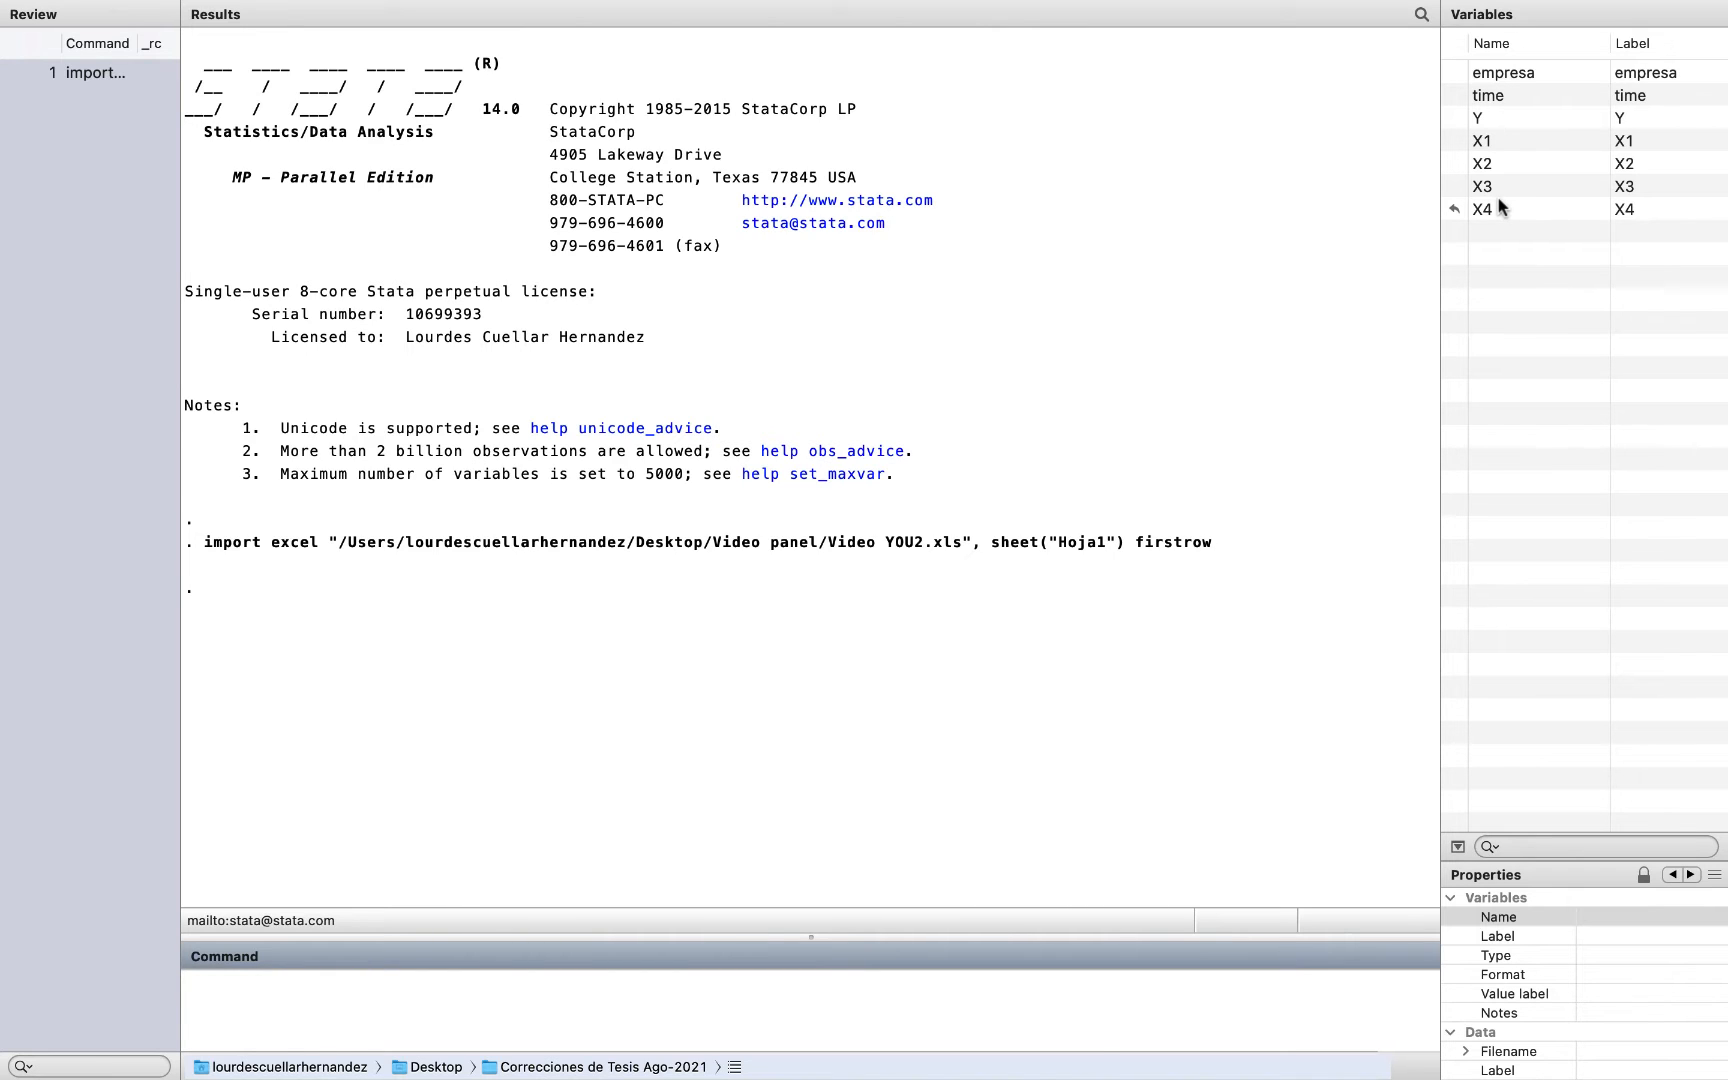
{"action": "mouse_move", "coordinate": [681, 2]}
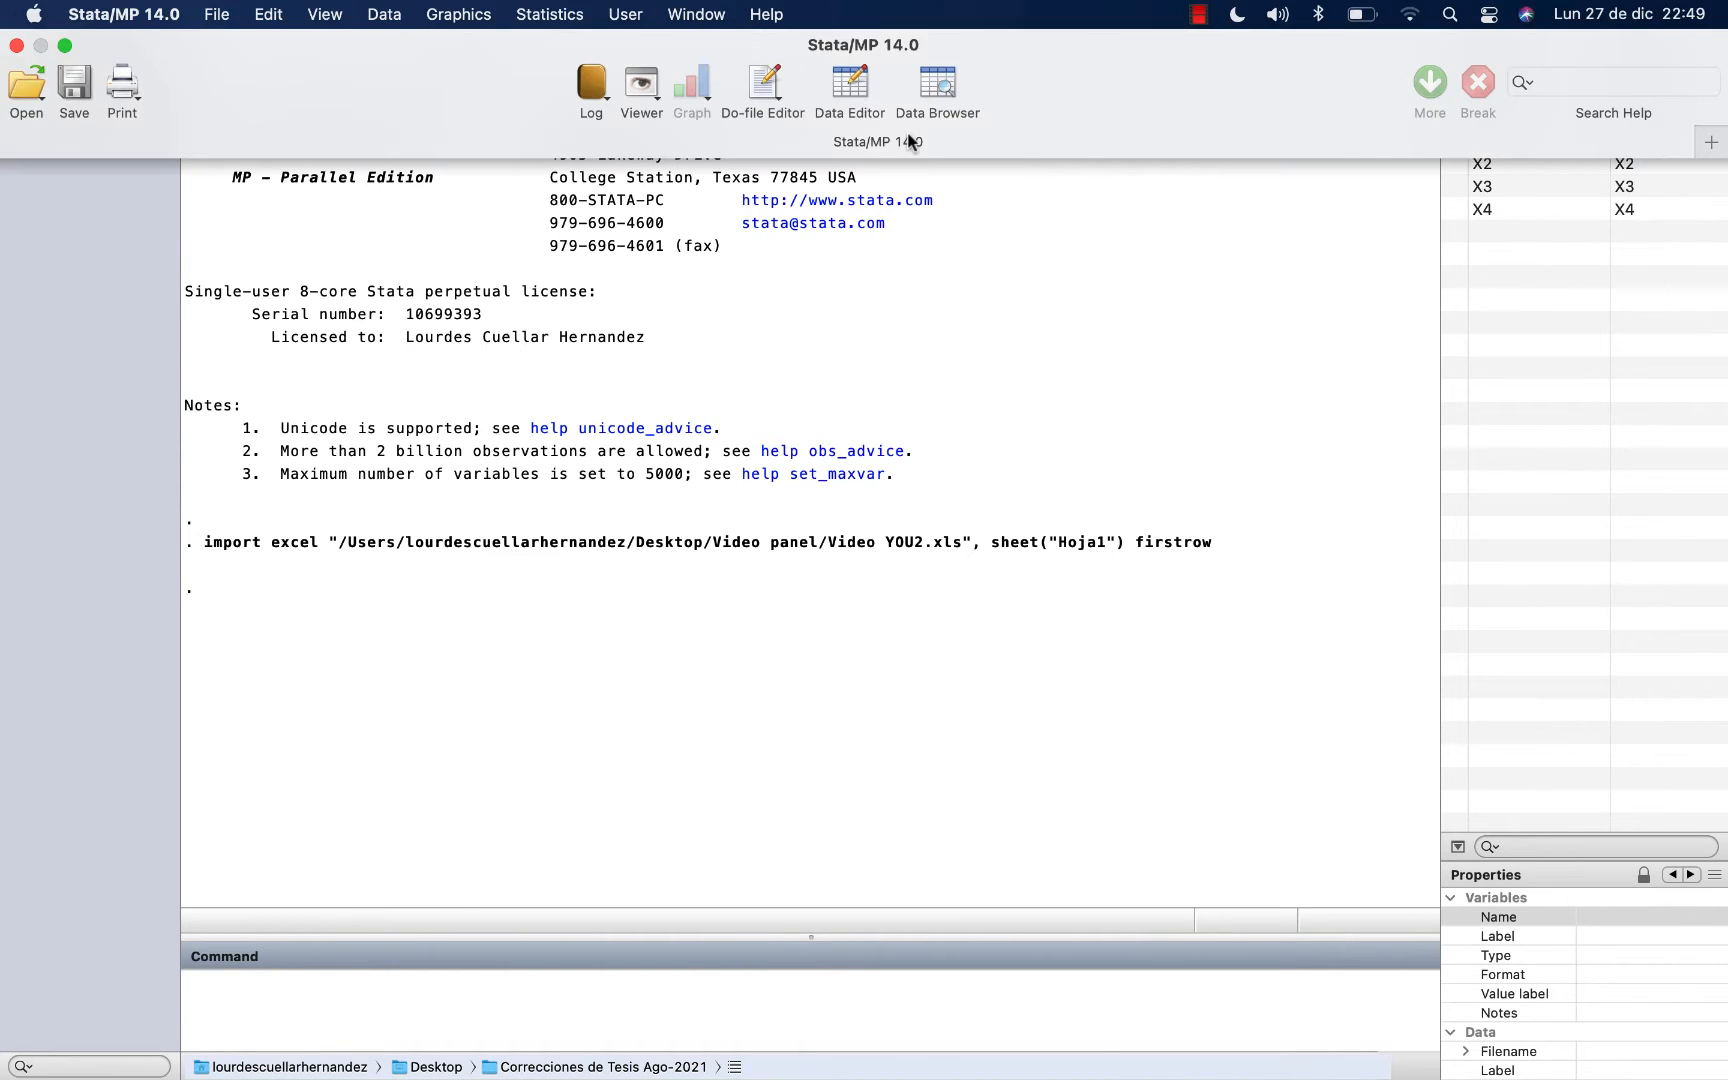
{"action": "left_click", "coordinate": [850, 85]}
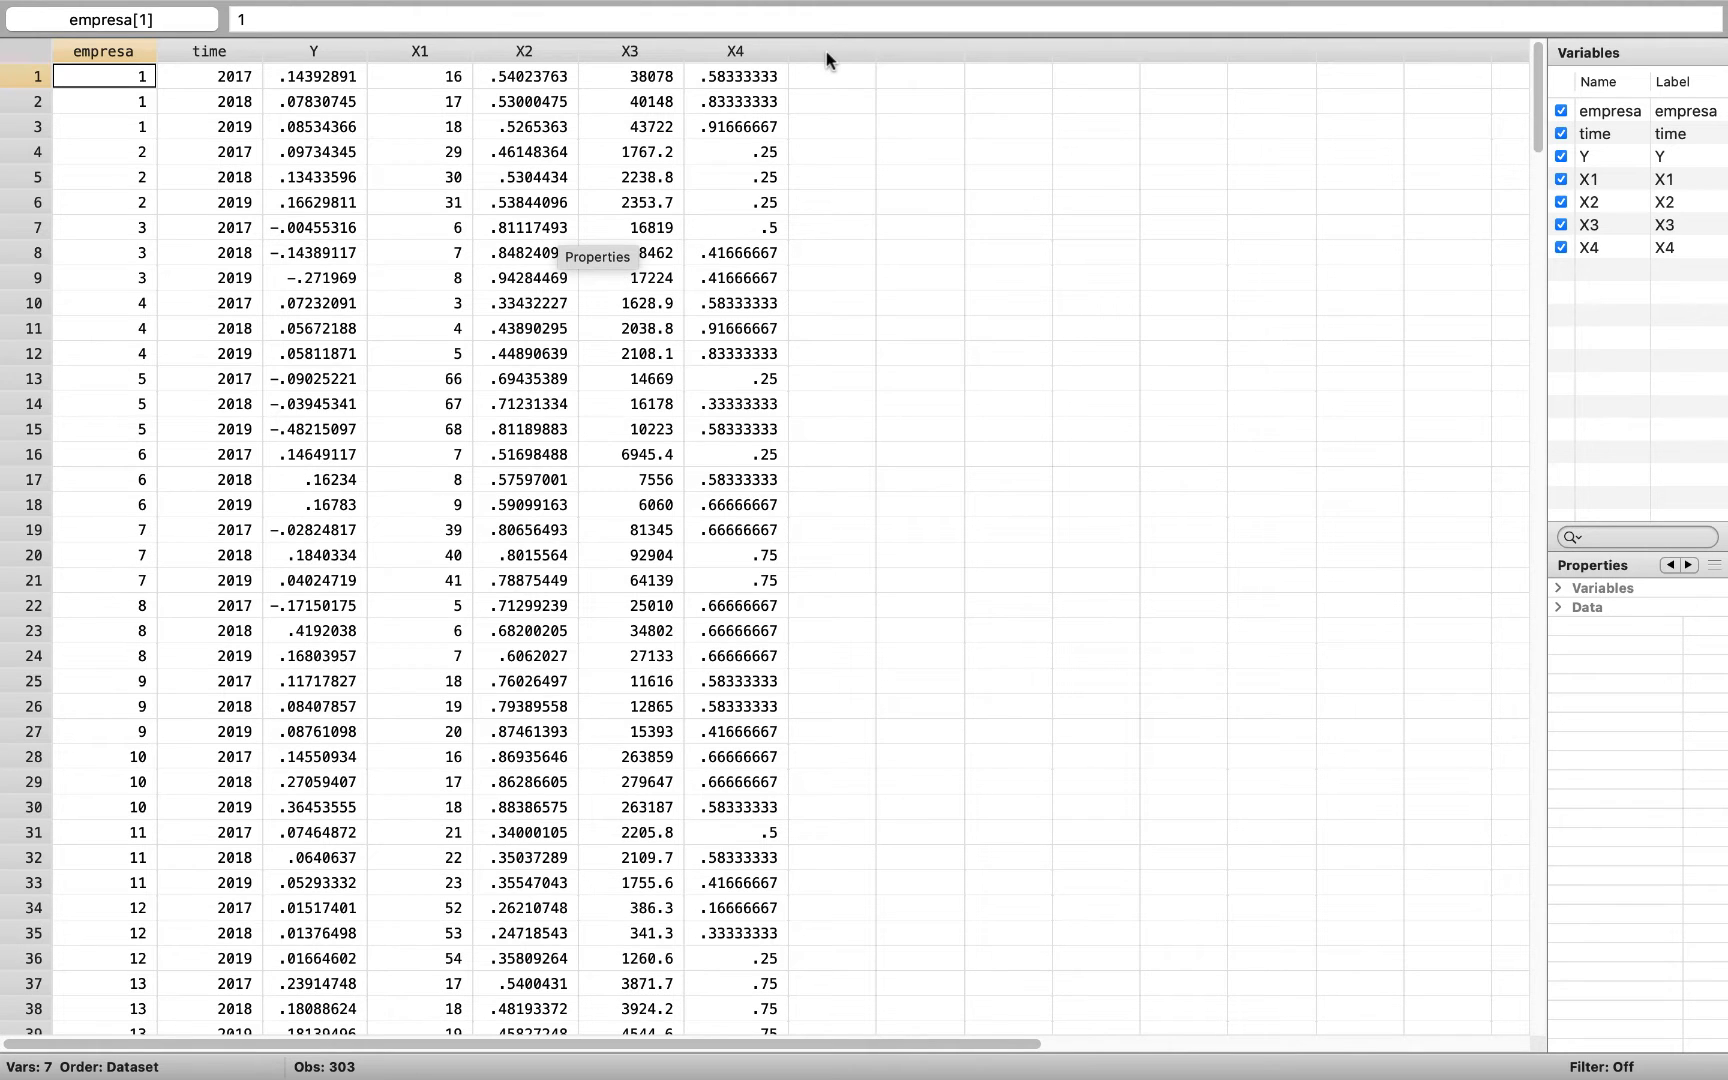
{"action": "mouse_move", "coordinate": [237, 2]}
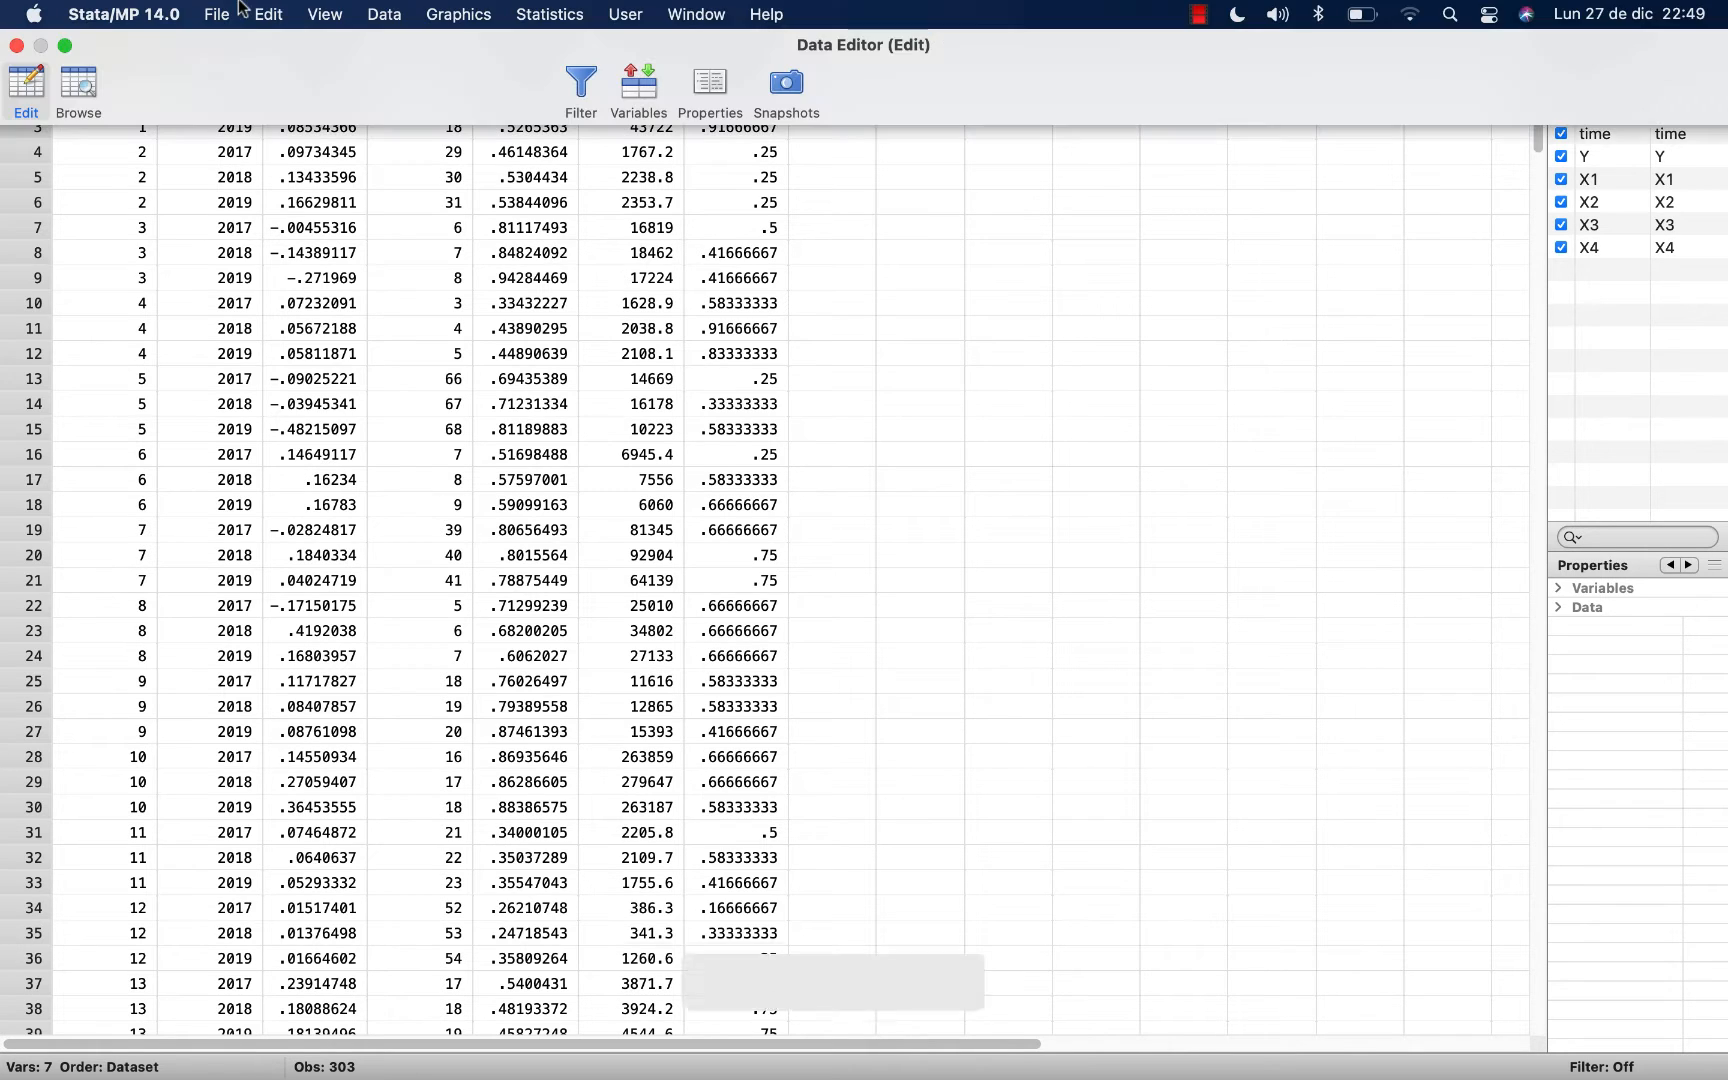
{"action": "left_click", "coordinate": [17, 45]}
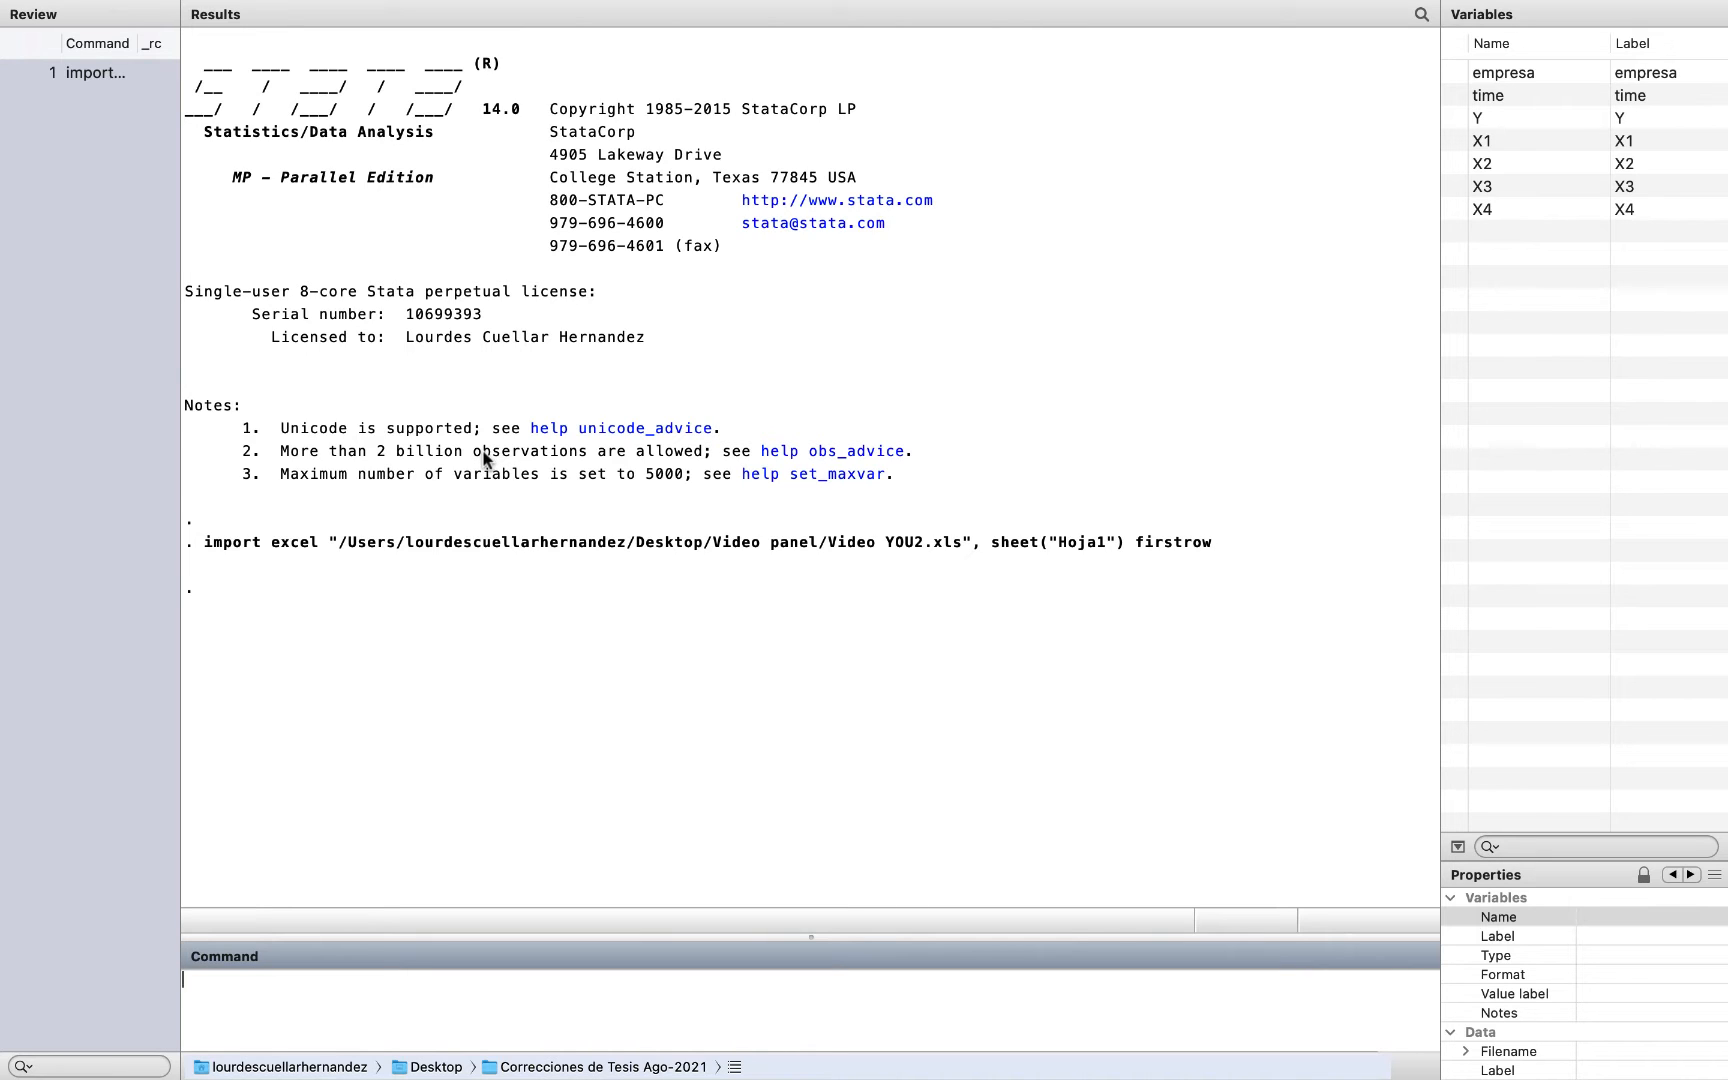
Bring the Video Panel do-file to the front and reposition its window so that its full command lines are readable.
{"action": "mouse_move", "coordinate": [384, 5]}
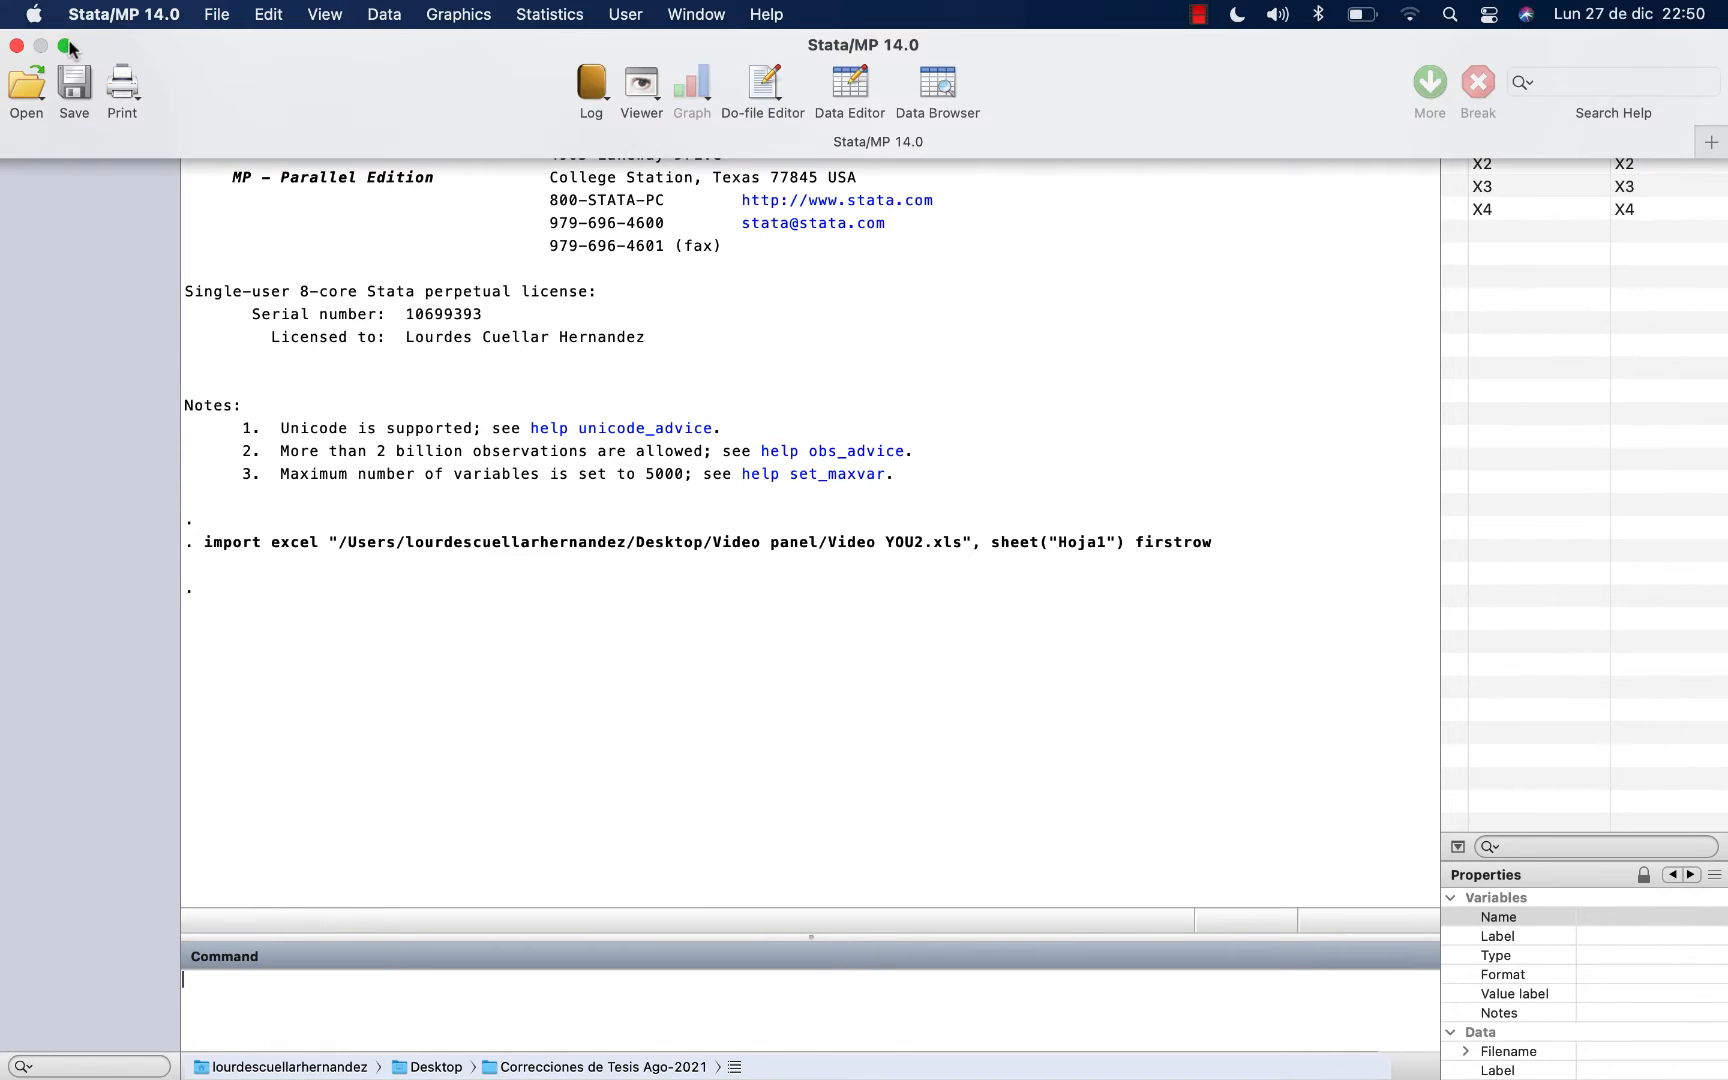
{"action": "left_click", "coordinate": [64, 27]}
{"action": "left_click", "coordinate": [1464, 215]}
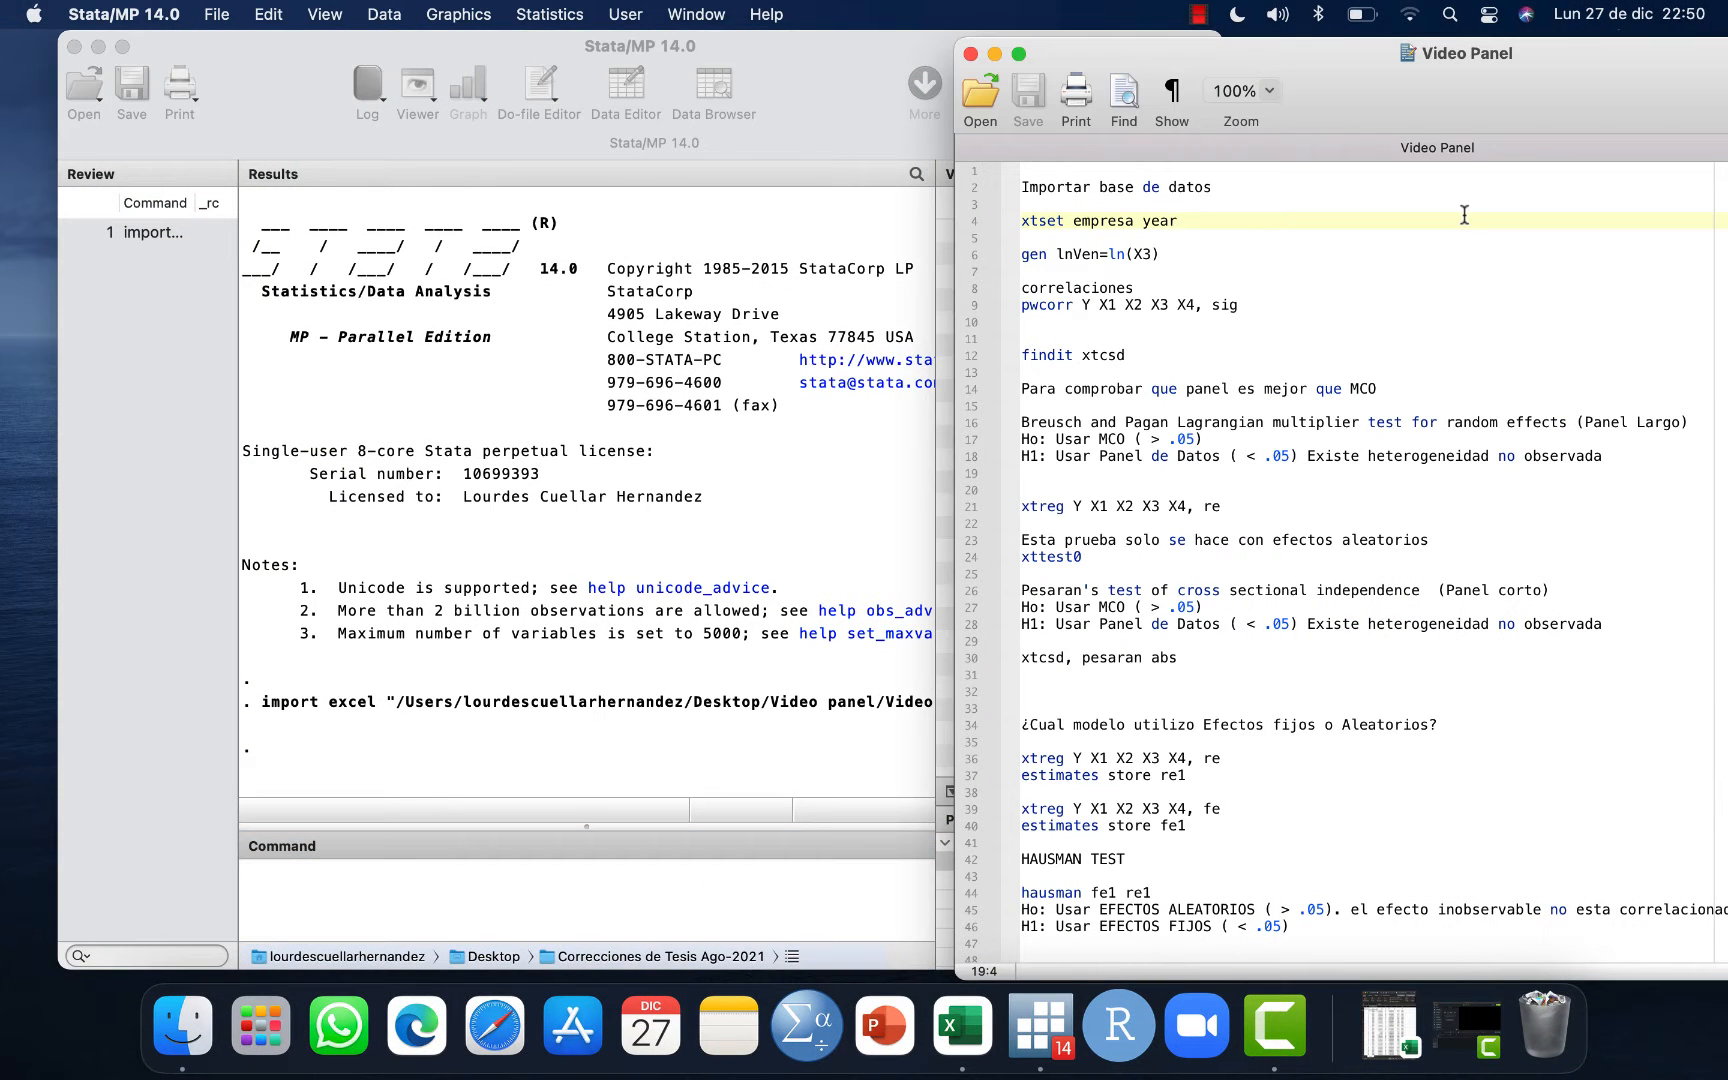
{"action": "left_click_drag", "start_coordinate": [1183, 221], "coordinate": [1024, 231]}
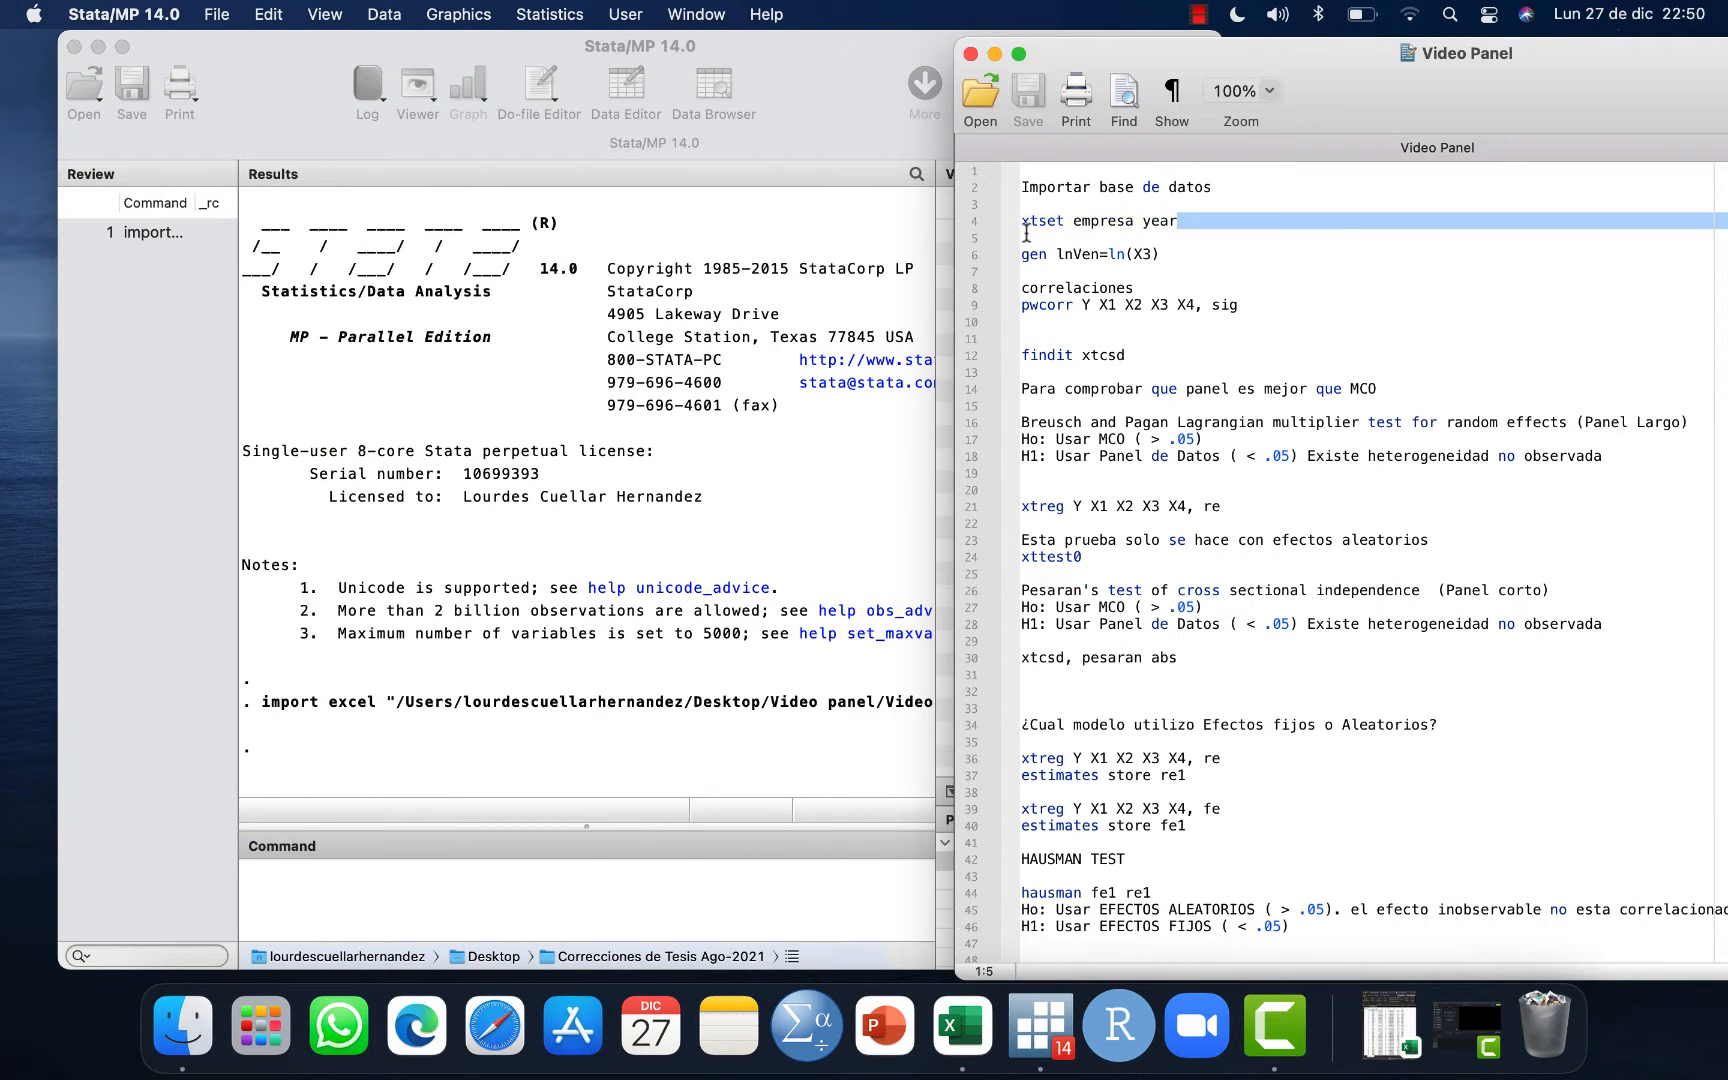
{"action": "left_click", "coordinate": [1297, 224]}
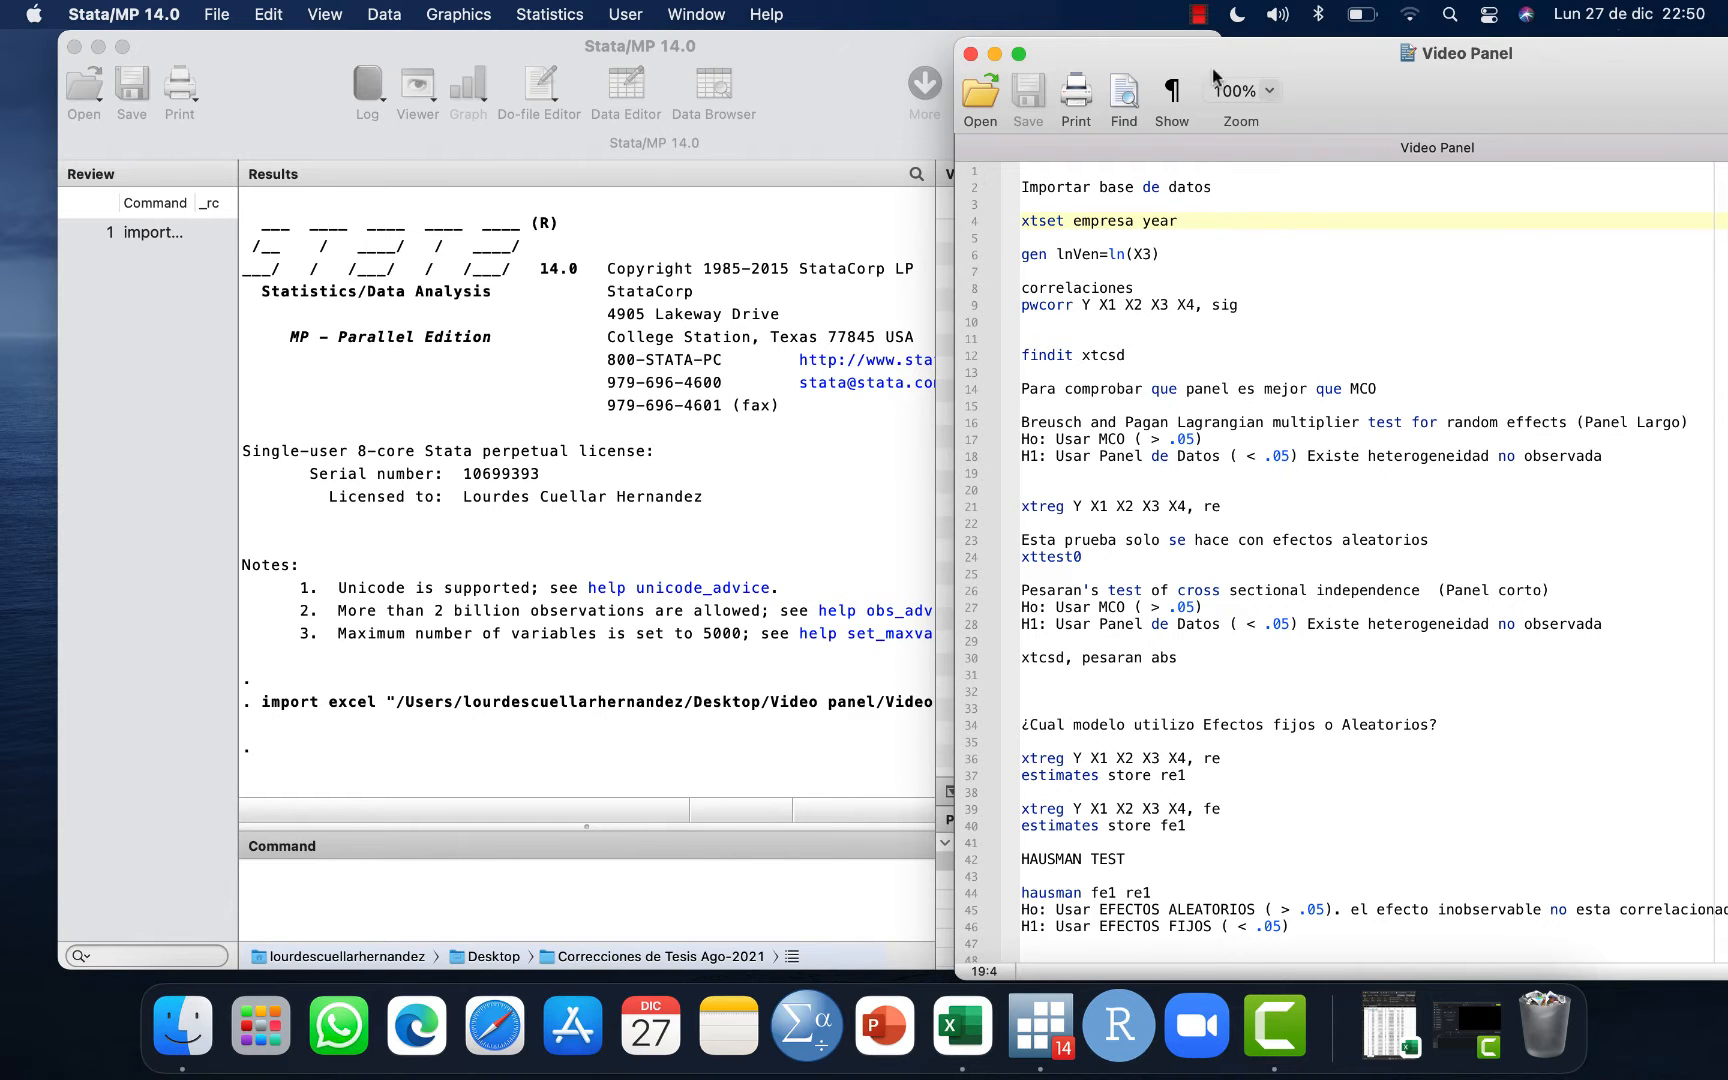
{"action": "left_click_drag", "start_coordinate": [1225, 56], "coordinate": [865, 73]}
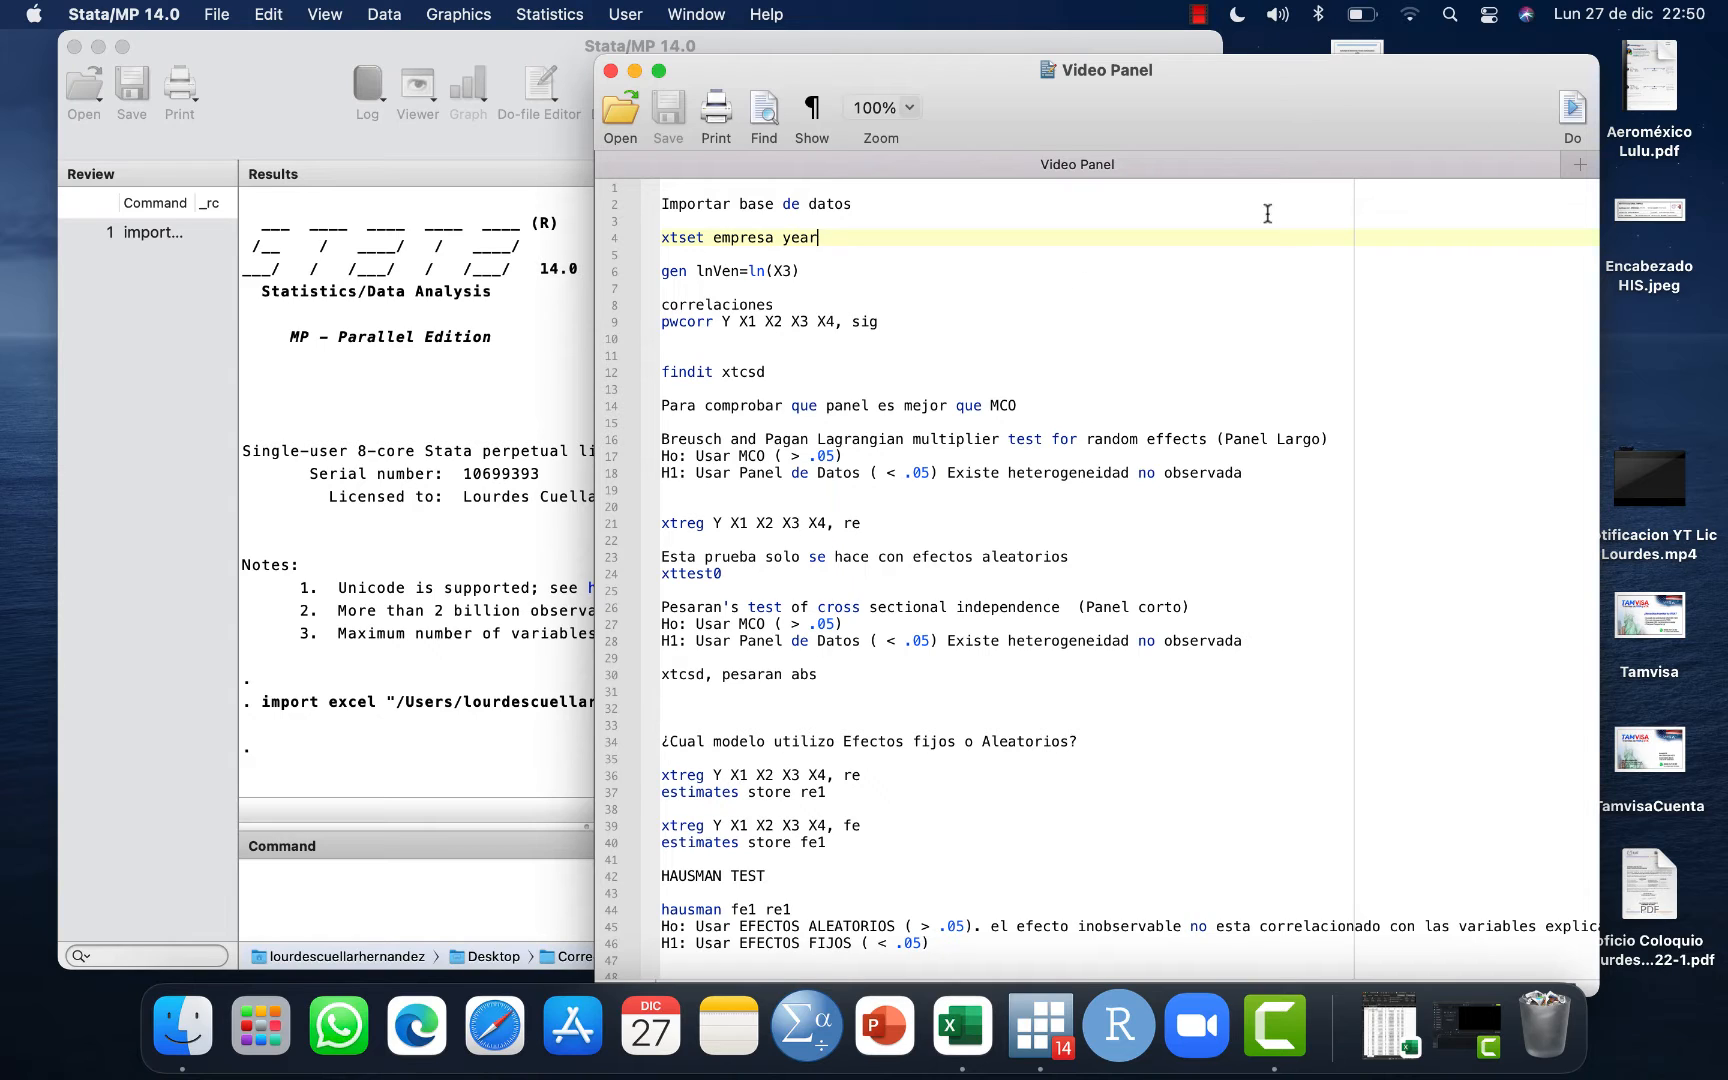
Copy the xtset empresa year line from the do-file and run it to declare the panel structure.
{"action": "left_click_drag", "start_coordinate": [819, 238], "coordinate": [628, 247]}
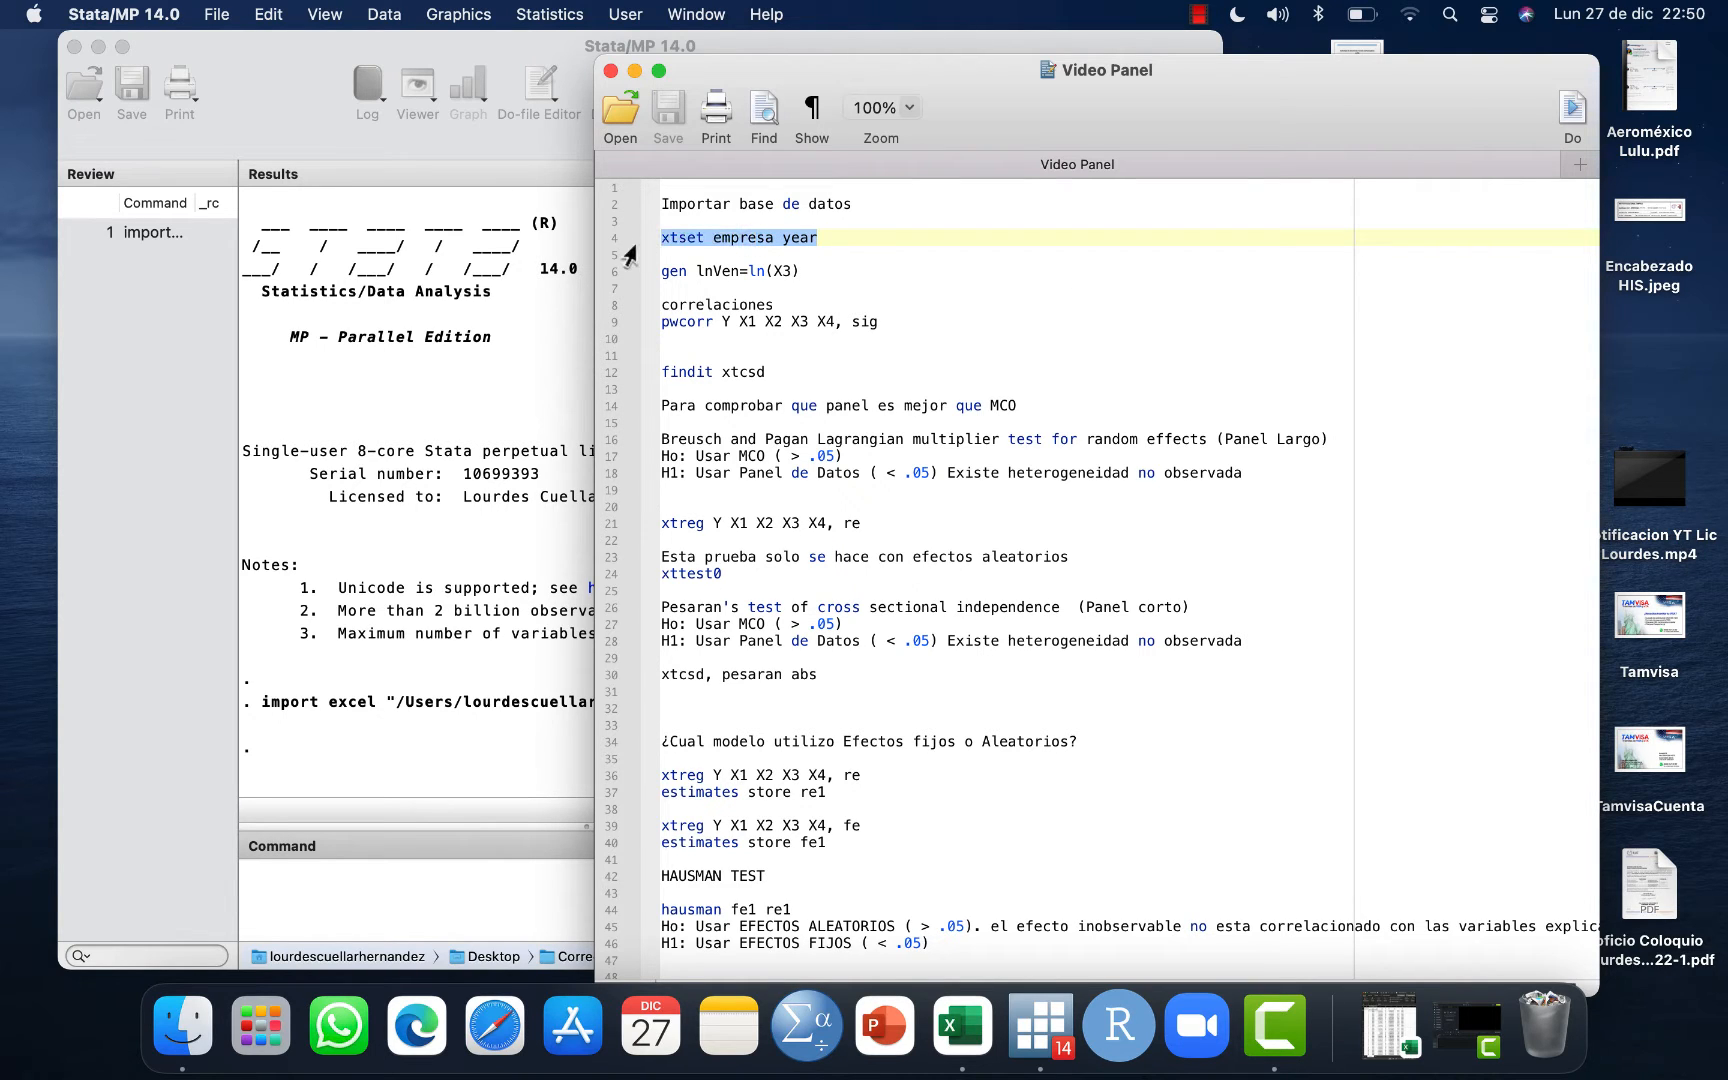
{"action": "key", "text": "super+c"}
{"action": "left_click", "coordinate": [370, 880]}
{"action": "key", "text": "super+v"}
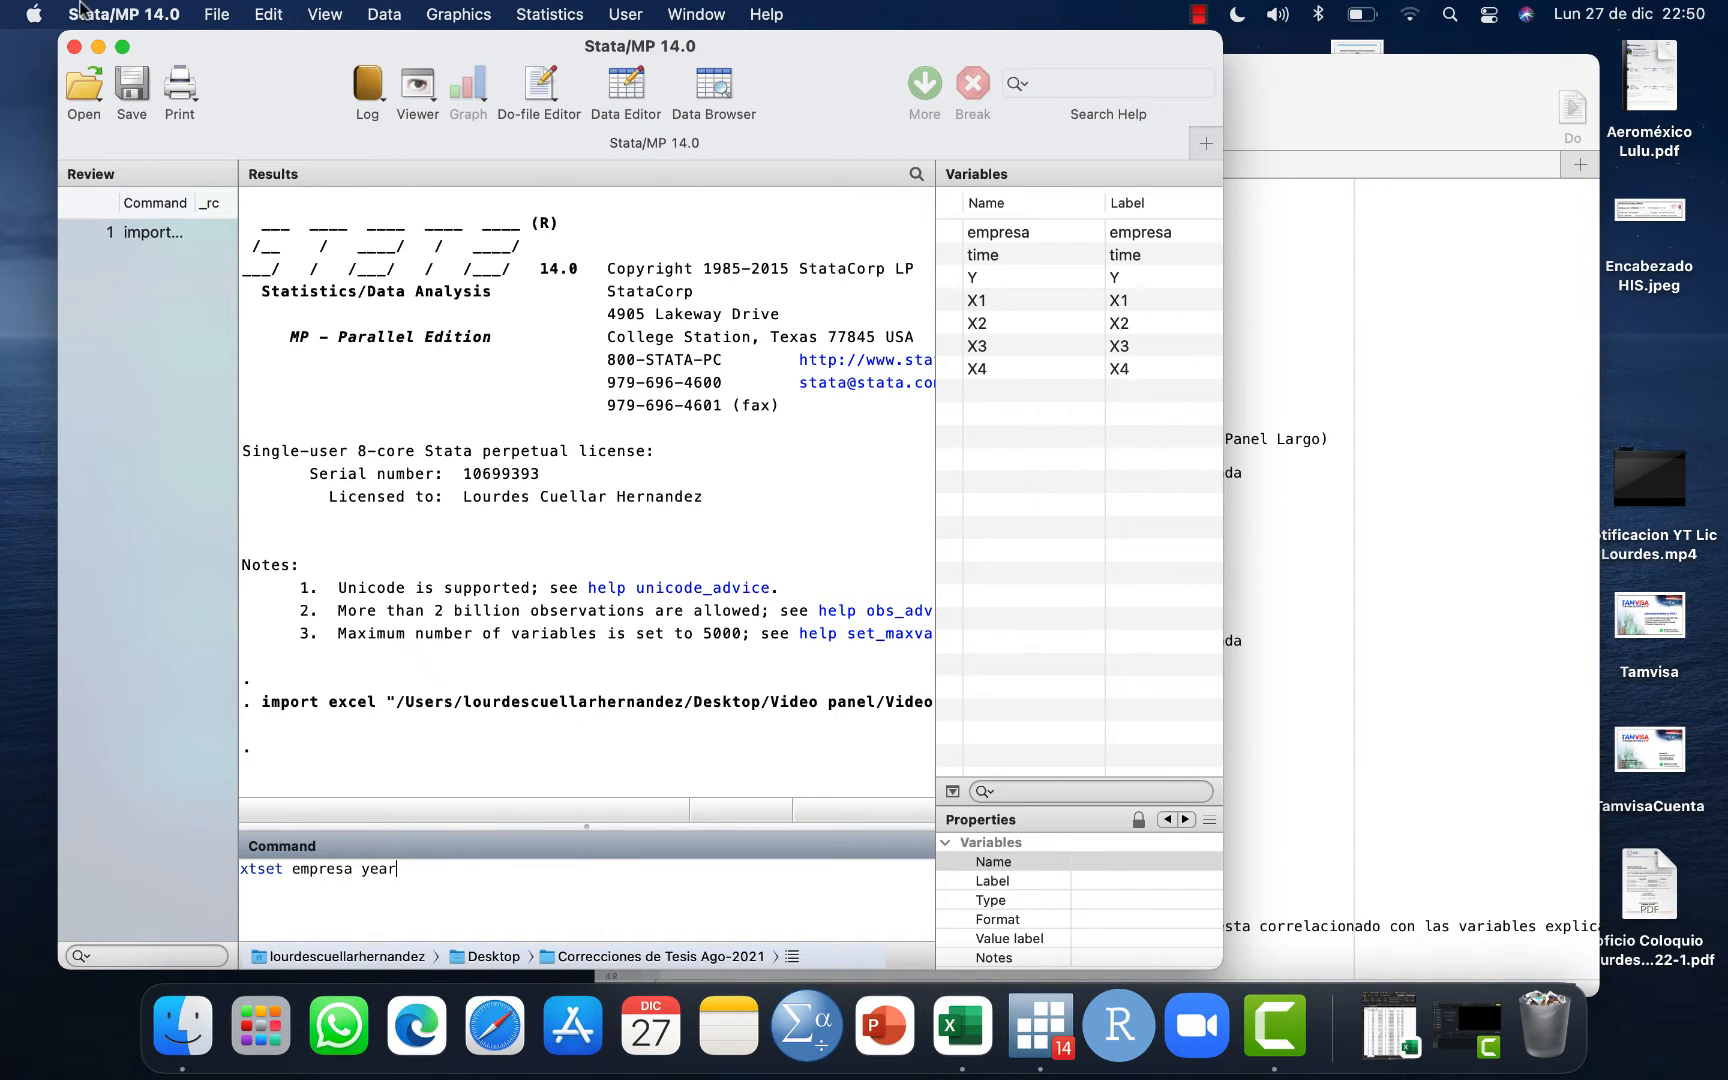
{"action": "left_click", "coordinate": [121, 47]}
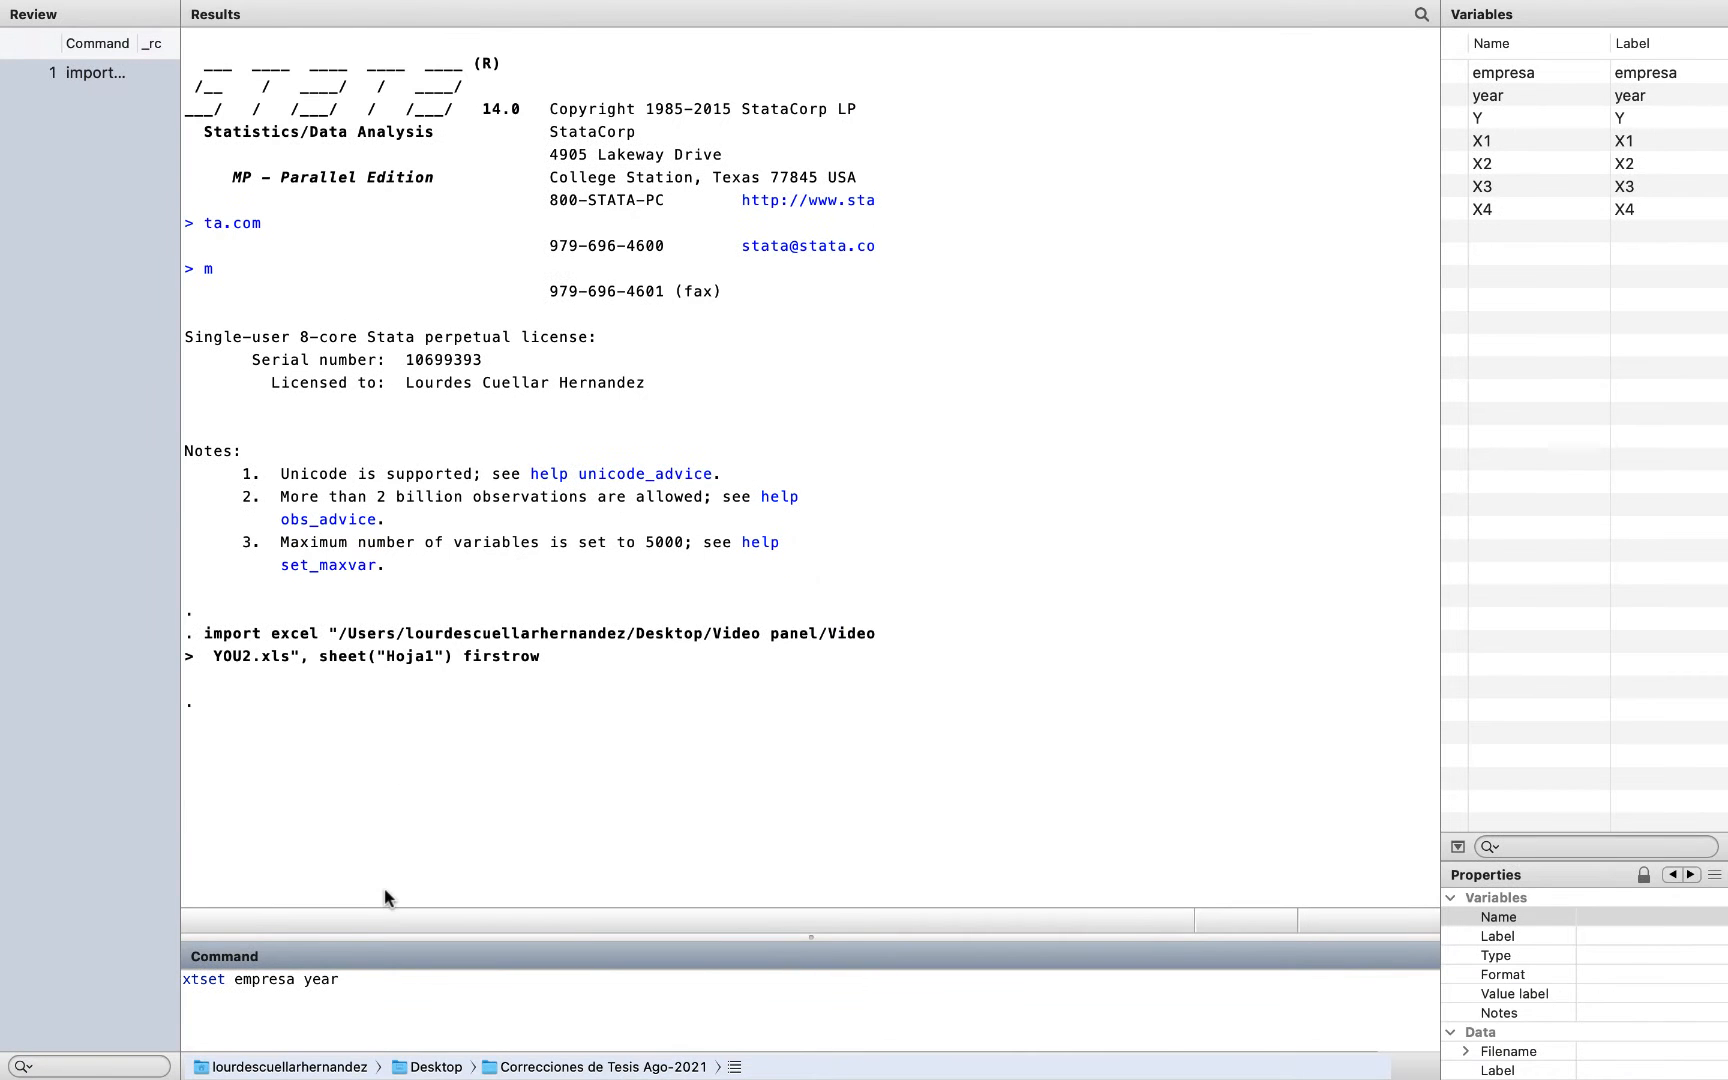
{"action": "key", "text": "Return"}
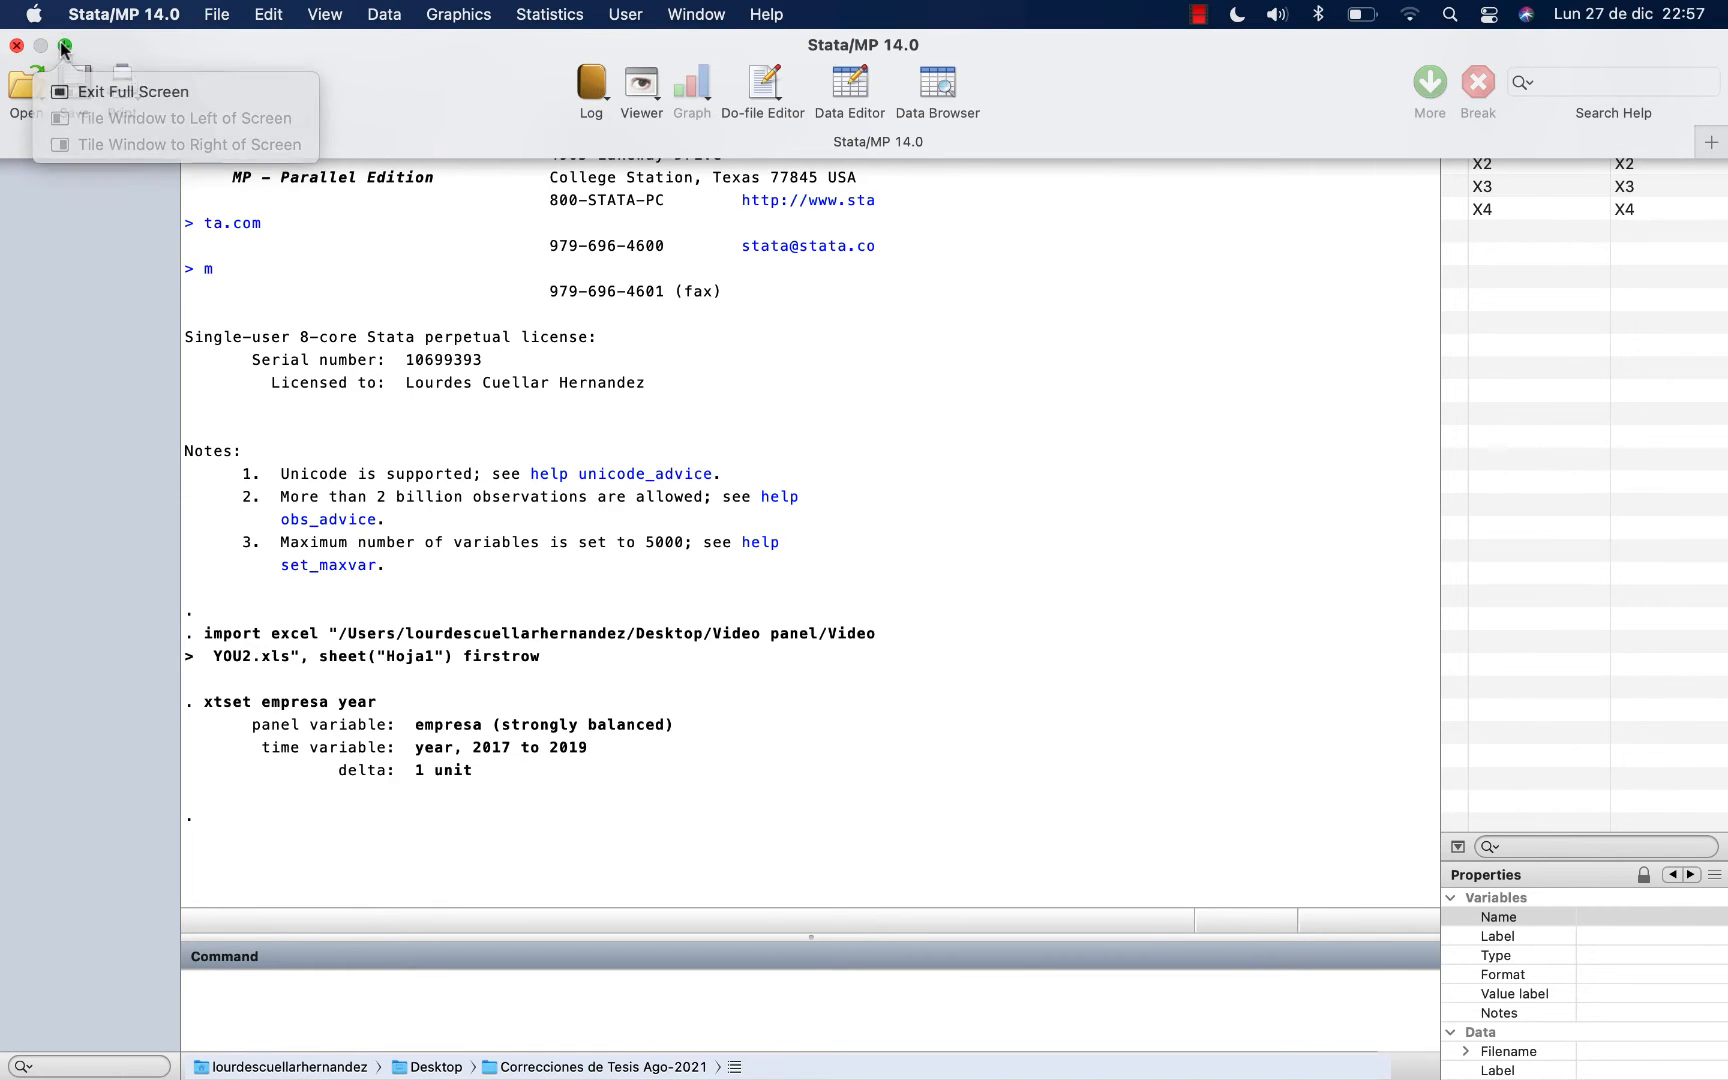
In the Video Panel do-file, rename the generated log variable so that the line reads gen lnX3=ln(X3).
{"action": "left_click", "coordinate": [90, 91]}
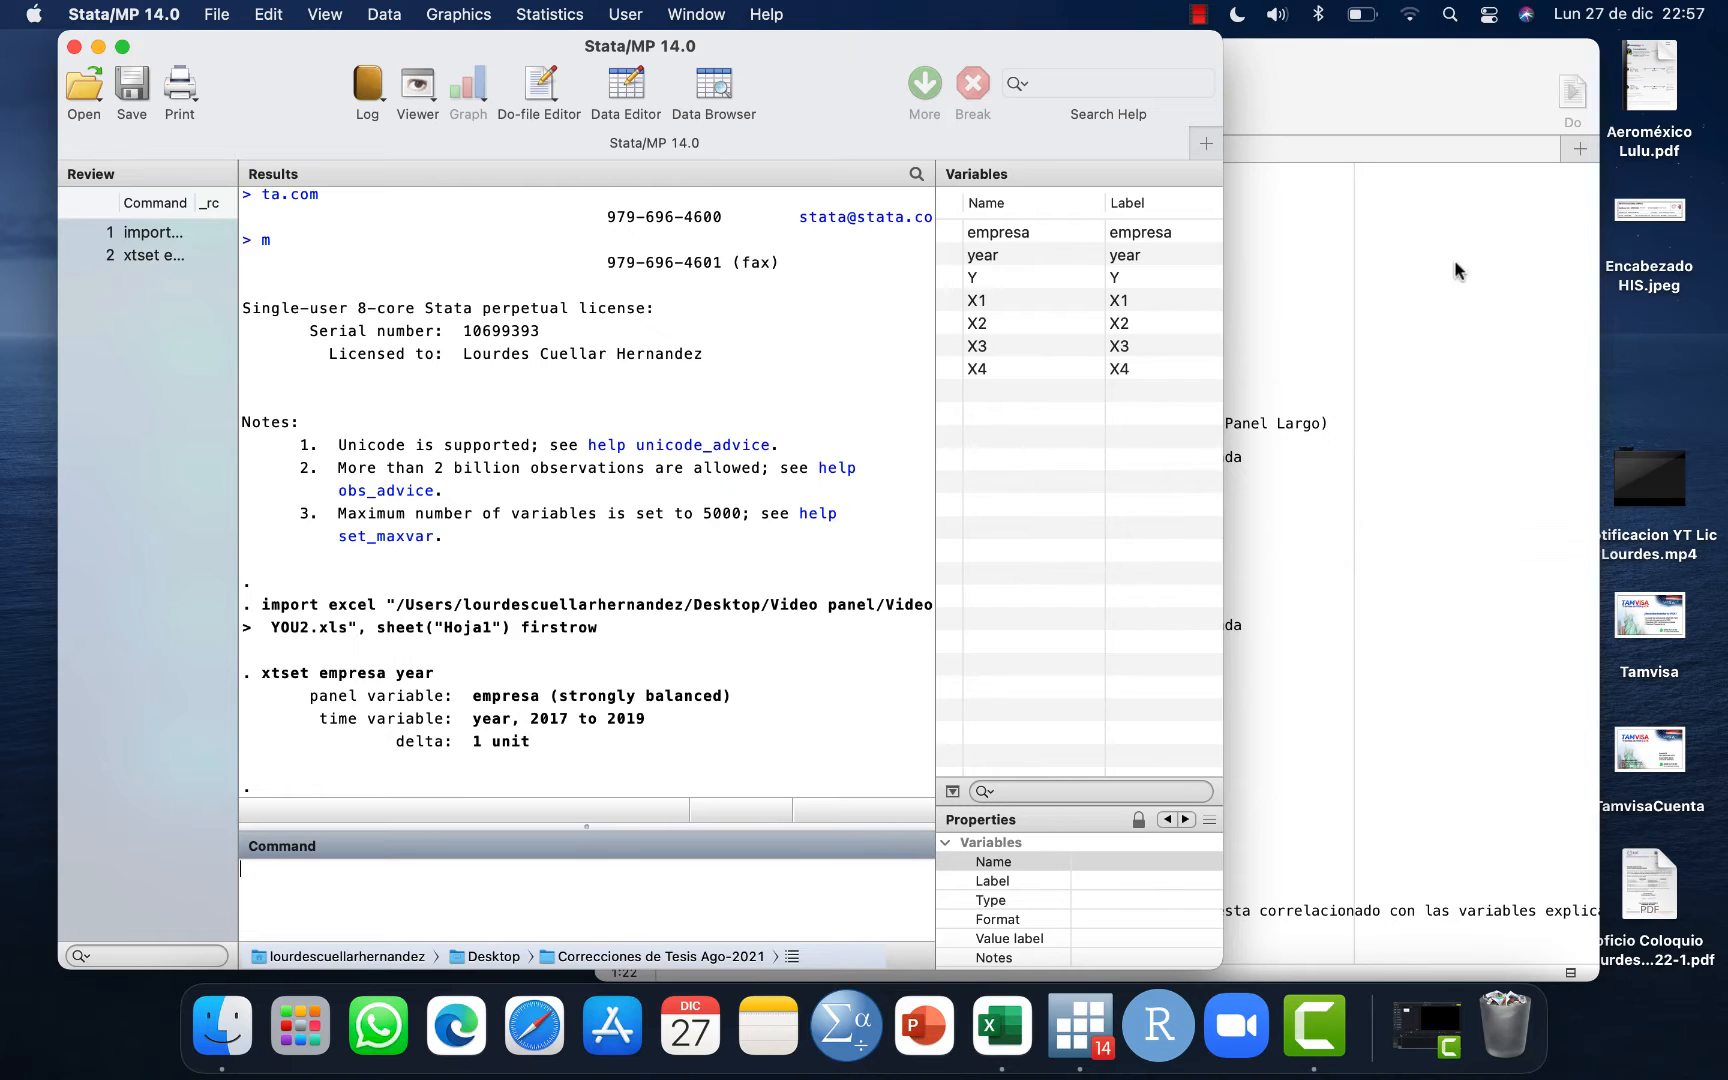
{"action": "left_click", "coordinate": [1261, 328]}
{"action": "left_click", "coordinate": [834, 251]}
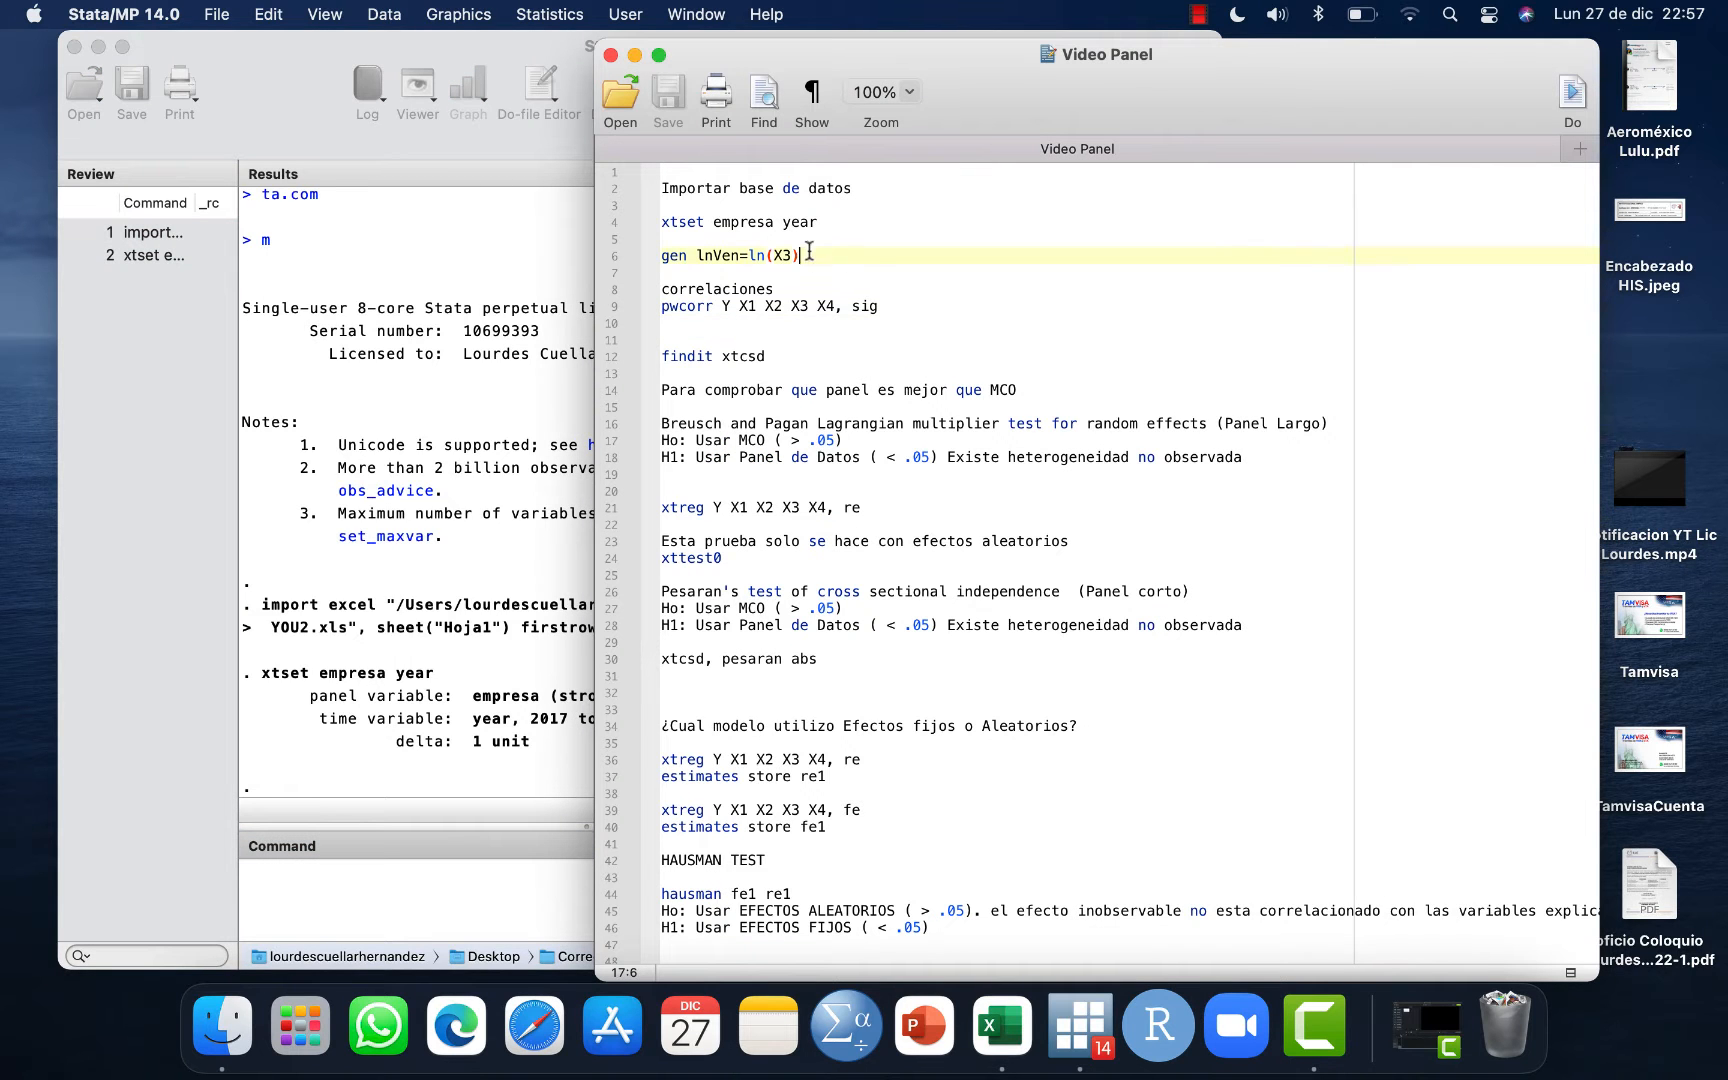
{"action": "left_click", "coordinate": [740, 257]}
{"action": "key", "text": "BackSpace"}
{"action": "key", "text": "BackSpace"}
{"action": "key", "text": "BackSpace"}
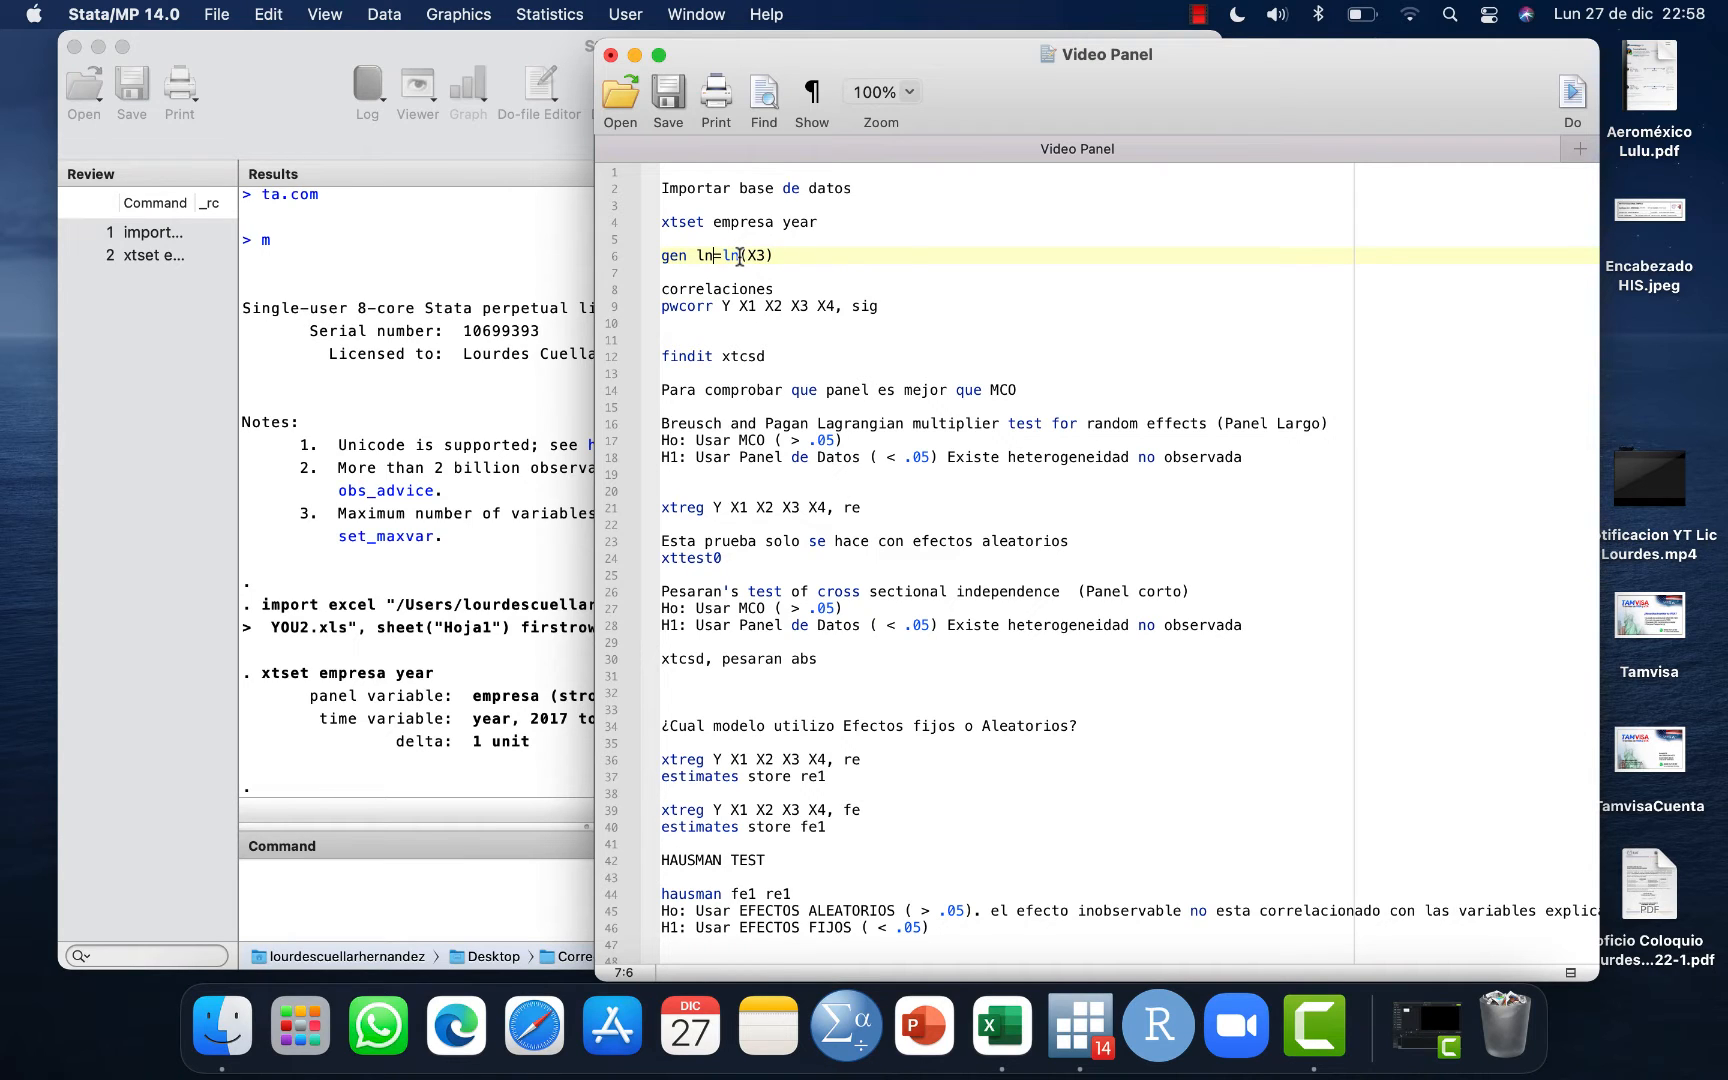
{"action": "type", "text": "X3"}
{"action": "left_click", "coordinate": [866, 255]}
Copy the gen lnX3=ln(X3) line from the do-file and run it to create the logarithm of X3.
{"action": "left_click_drag", "start_coordinate": [802, 258], "coordinate": [625, 268]}
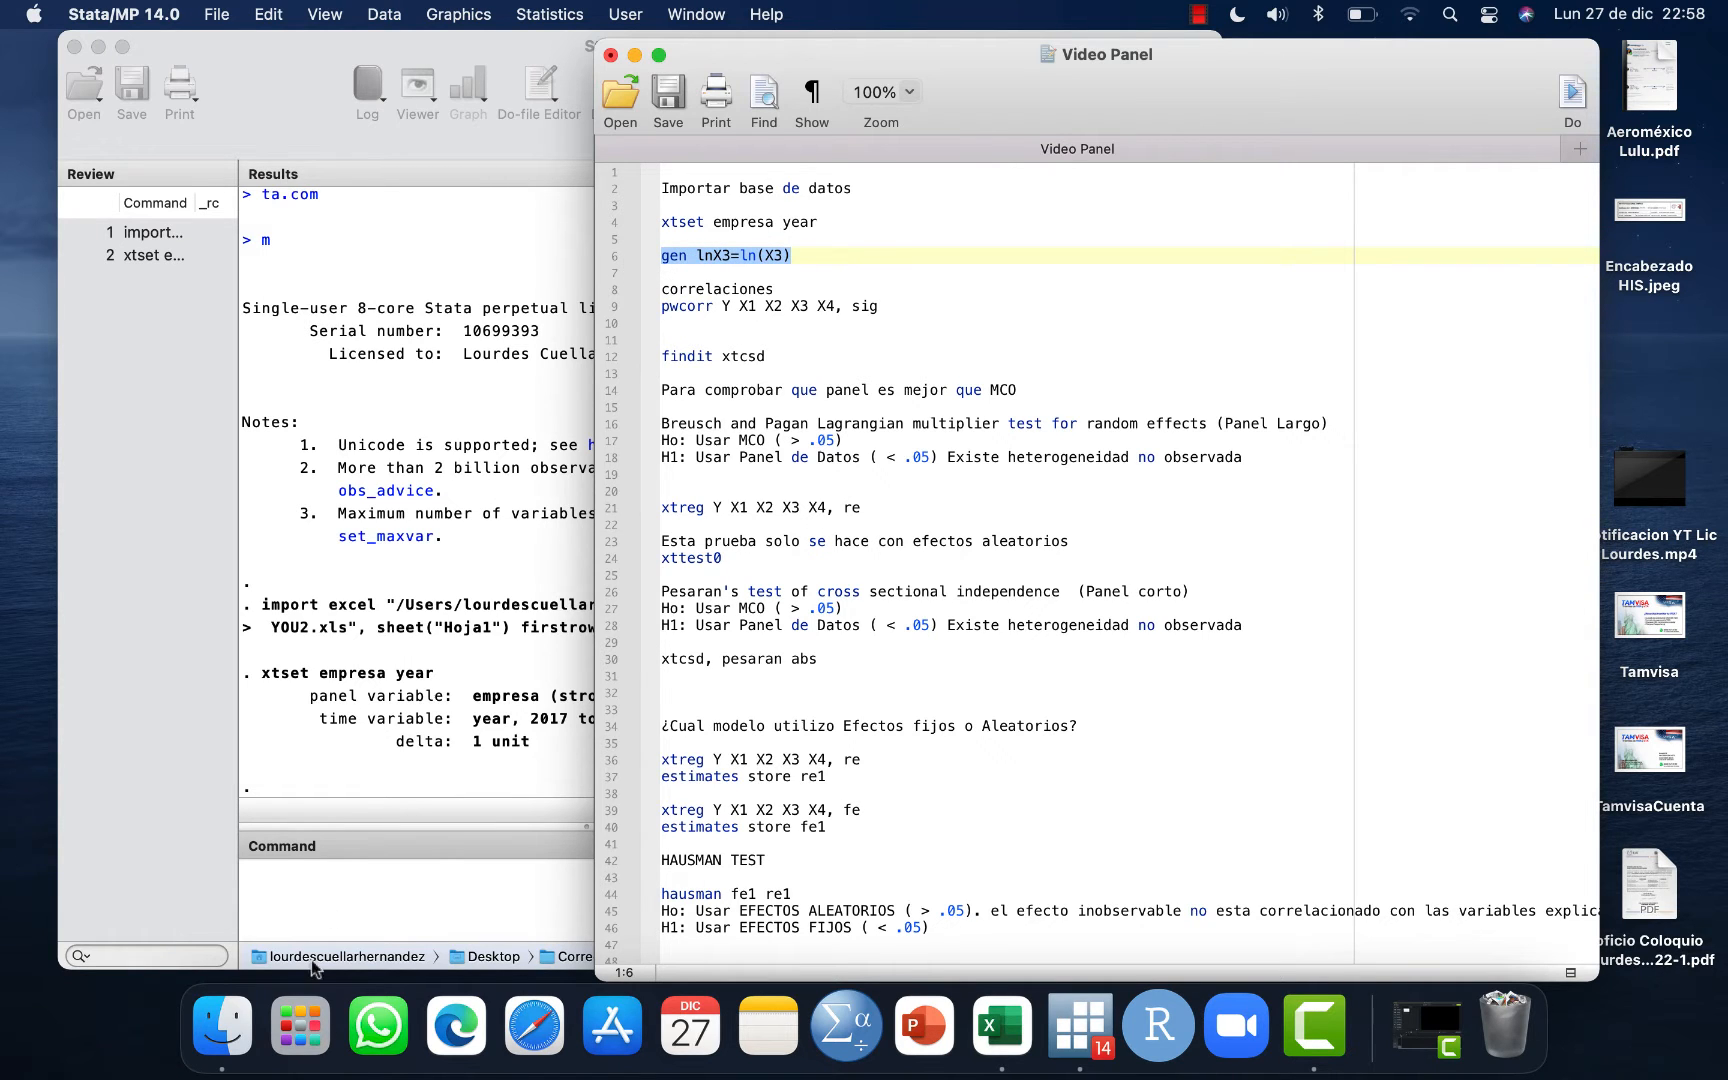
{"action": "left_click", "coordinate": [316, 881]}
{"action": "key", "text": "super+v"}
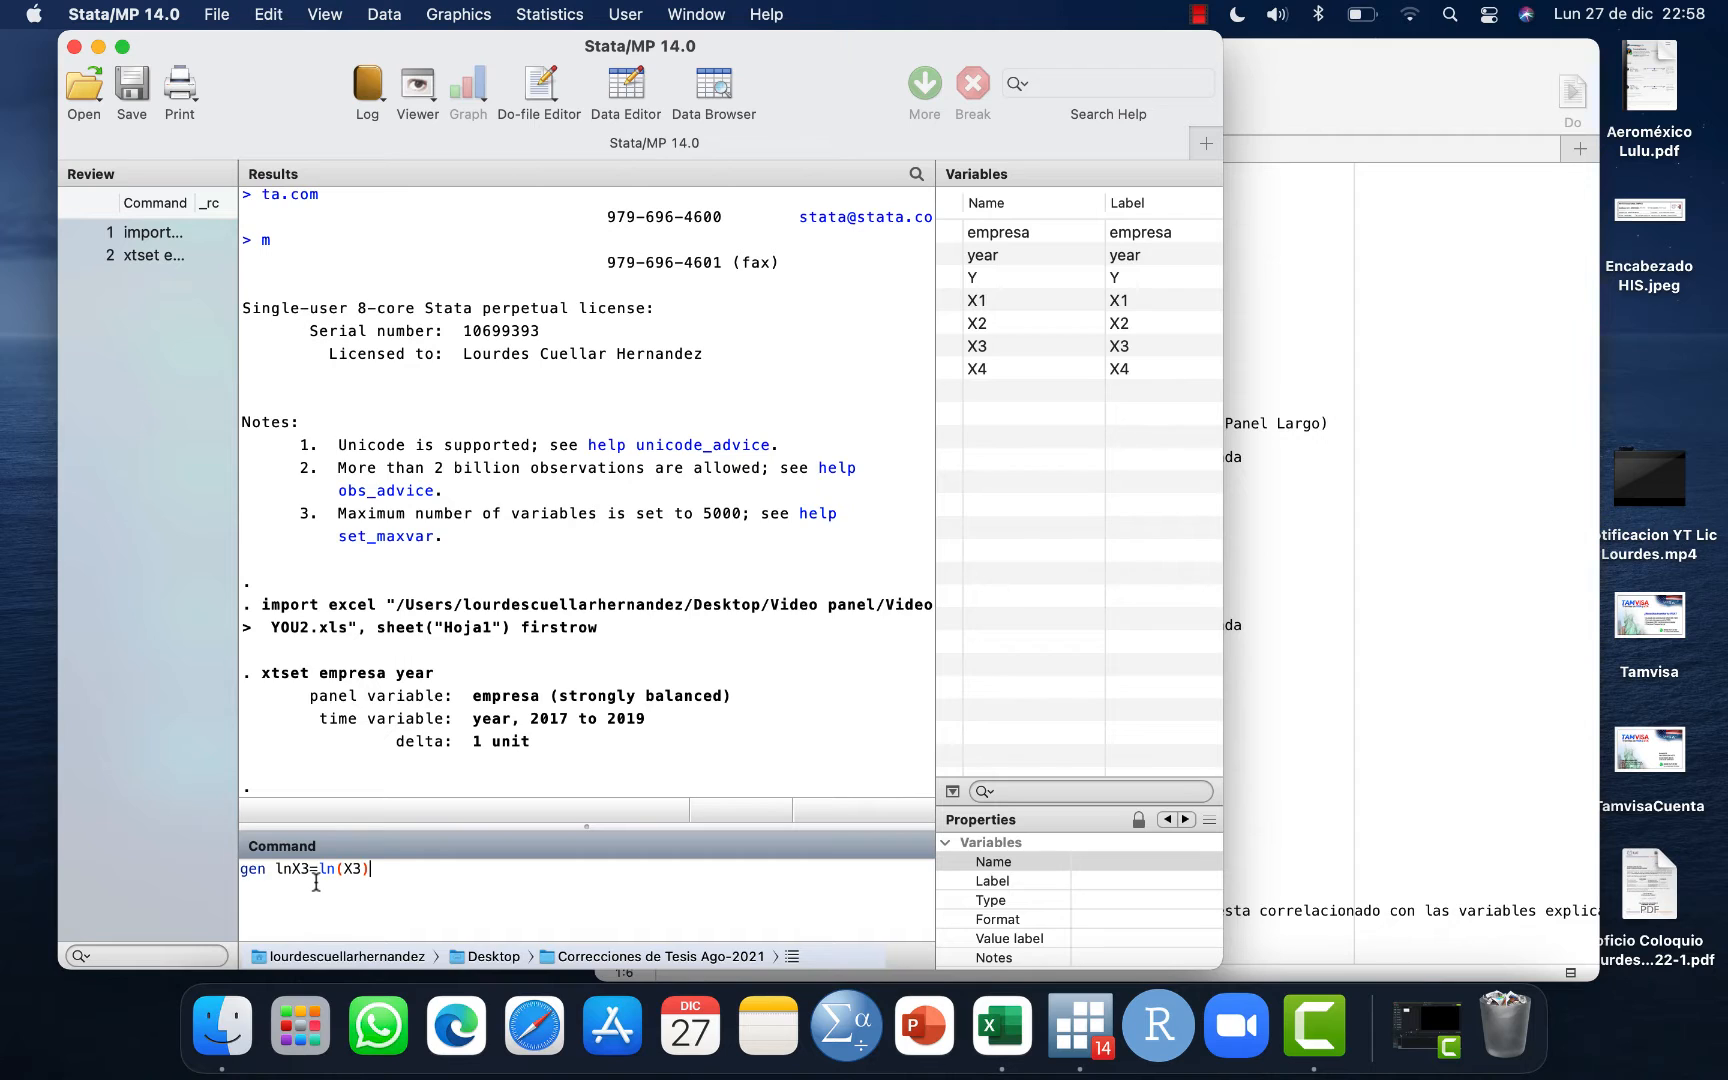
{"action": "left_click", "coordinate": [272, 869]}
{"action": "left_click", "coordinate": [409, 864]}
{"action": "key", "text": "Return"}
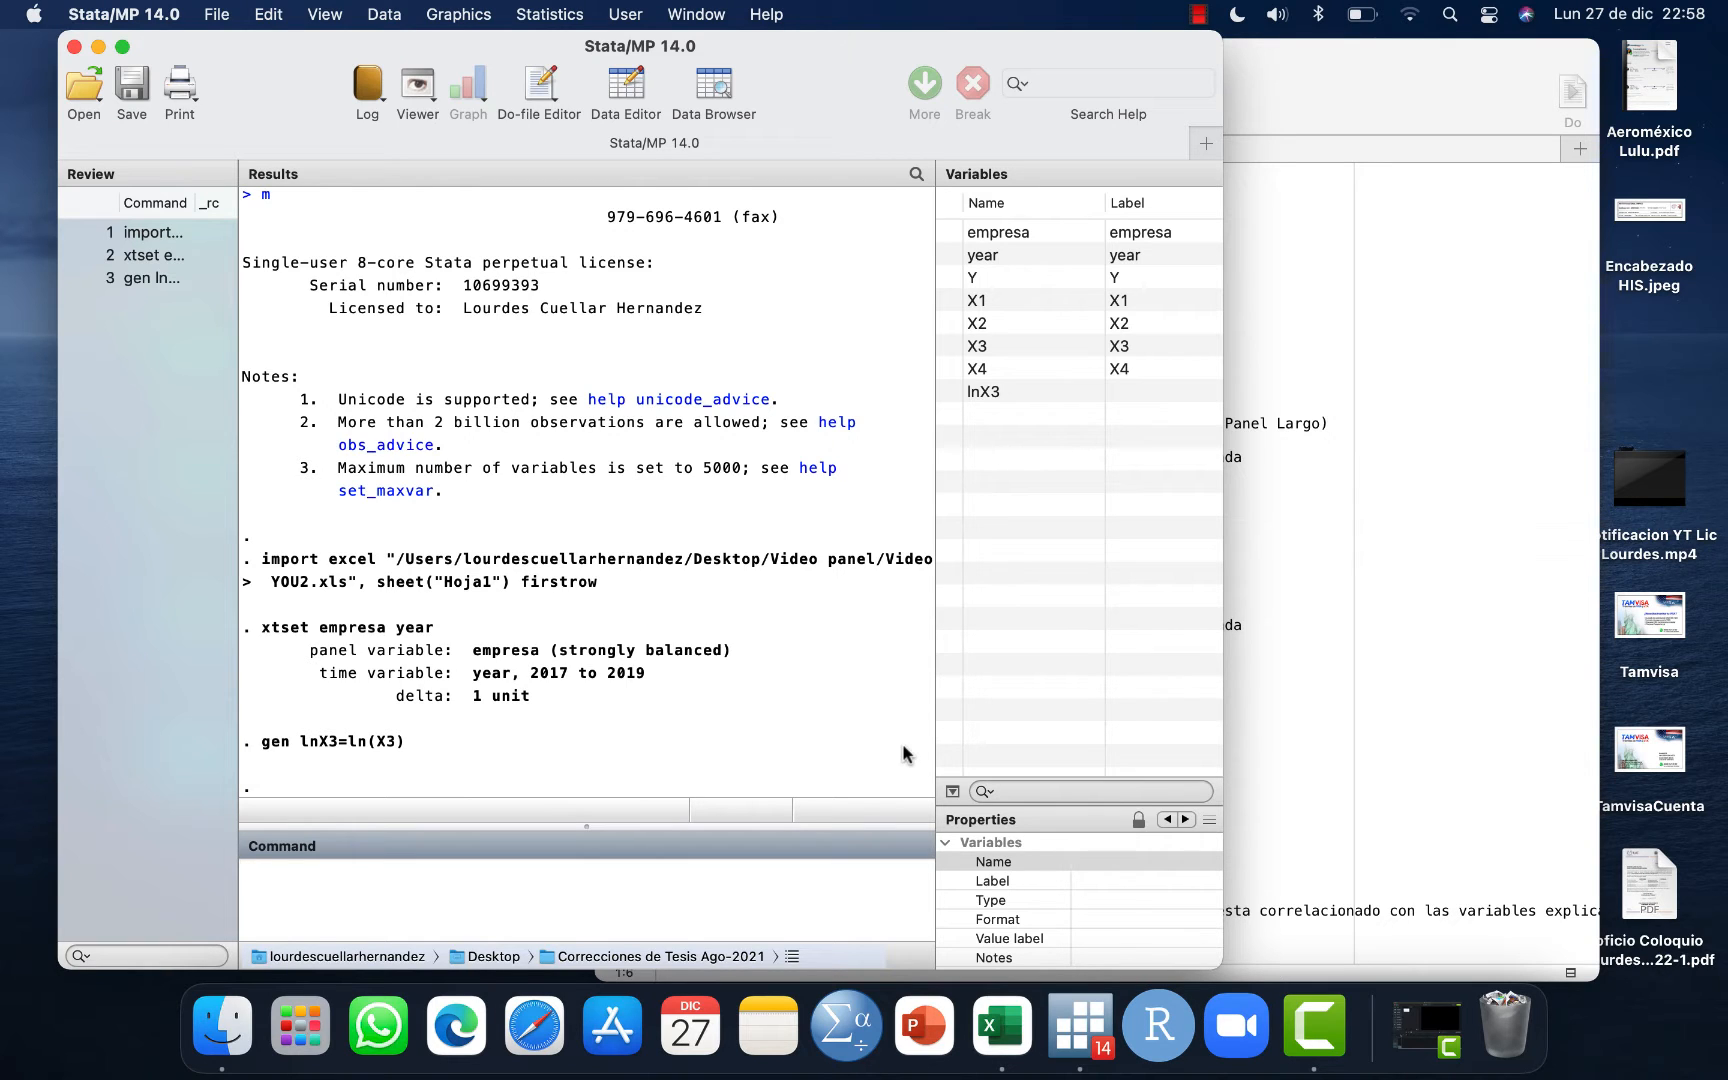
Copy the correlation line pwcorr Y X1 X2 X3 X4, sig from the do-file into the main window's command line.
{"action": "left_click", "coordinate": [1300, 541]}
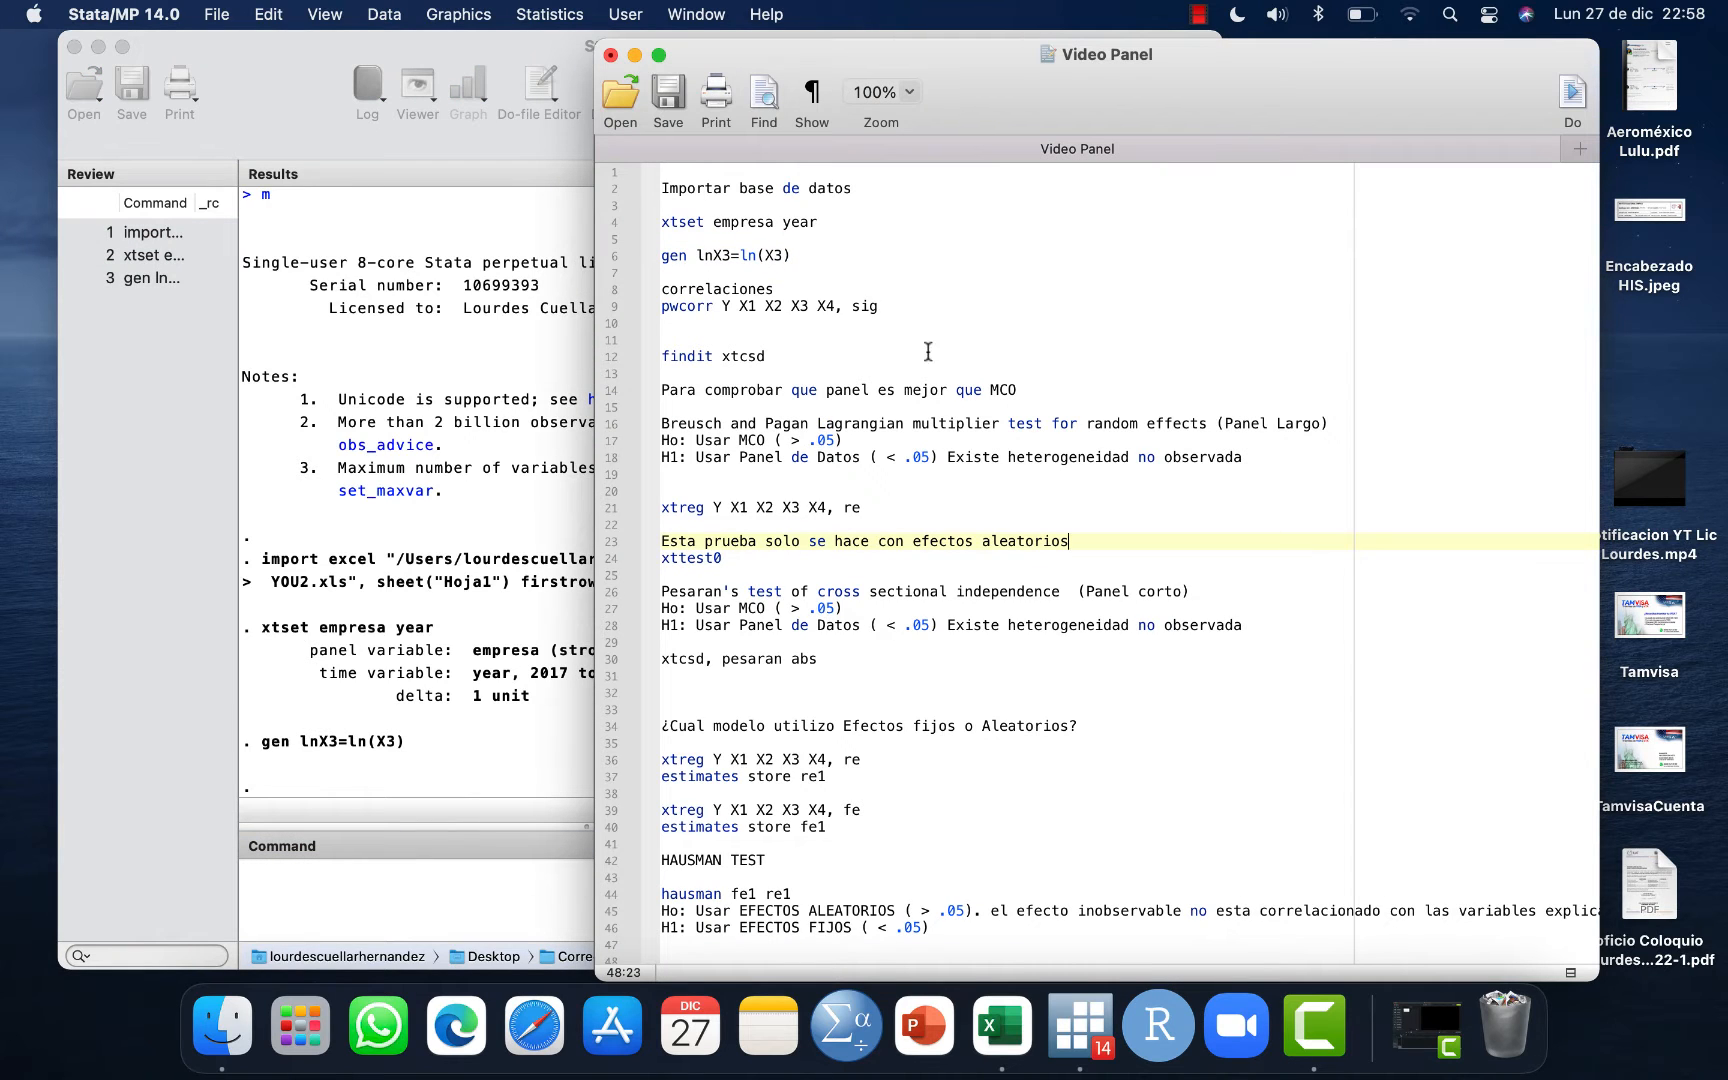
{"action": "left_click_drag", "start_coordinate": [880, 305], "coordinate": [661, 306]}
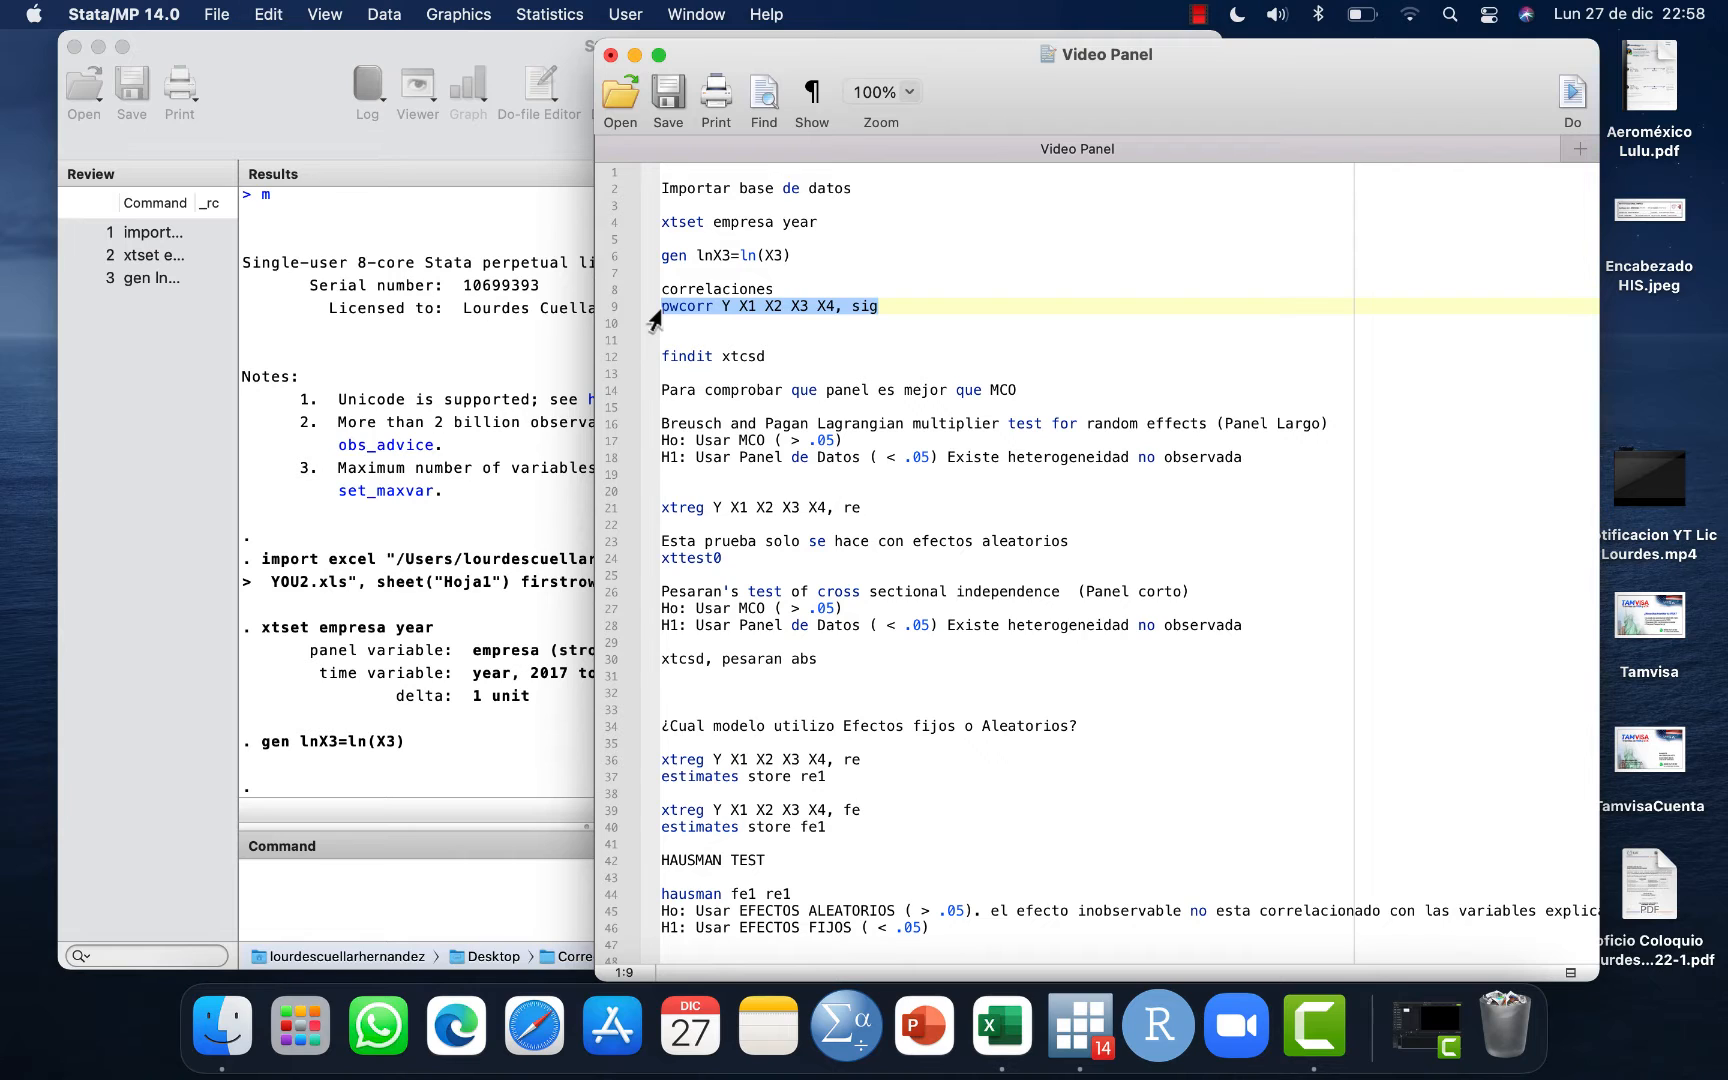
{"action": "key", "text": "super+c"}
{"action": "left_click", "coordinate": [358, 860]}
{"action": "key", "text": "super+v"}
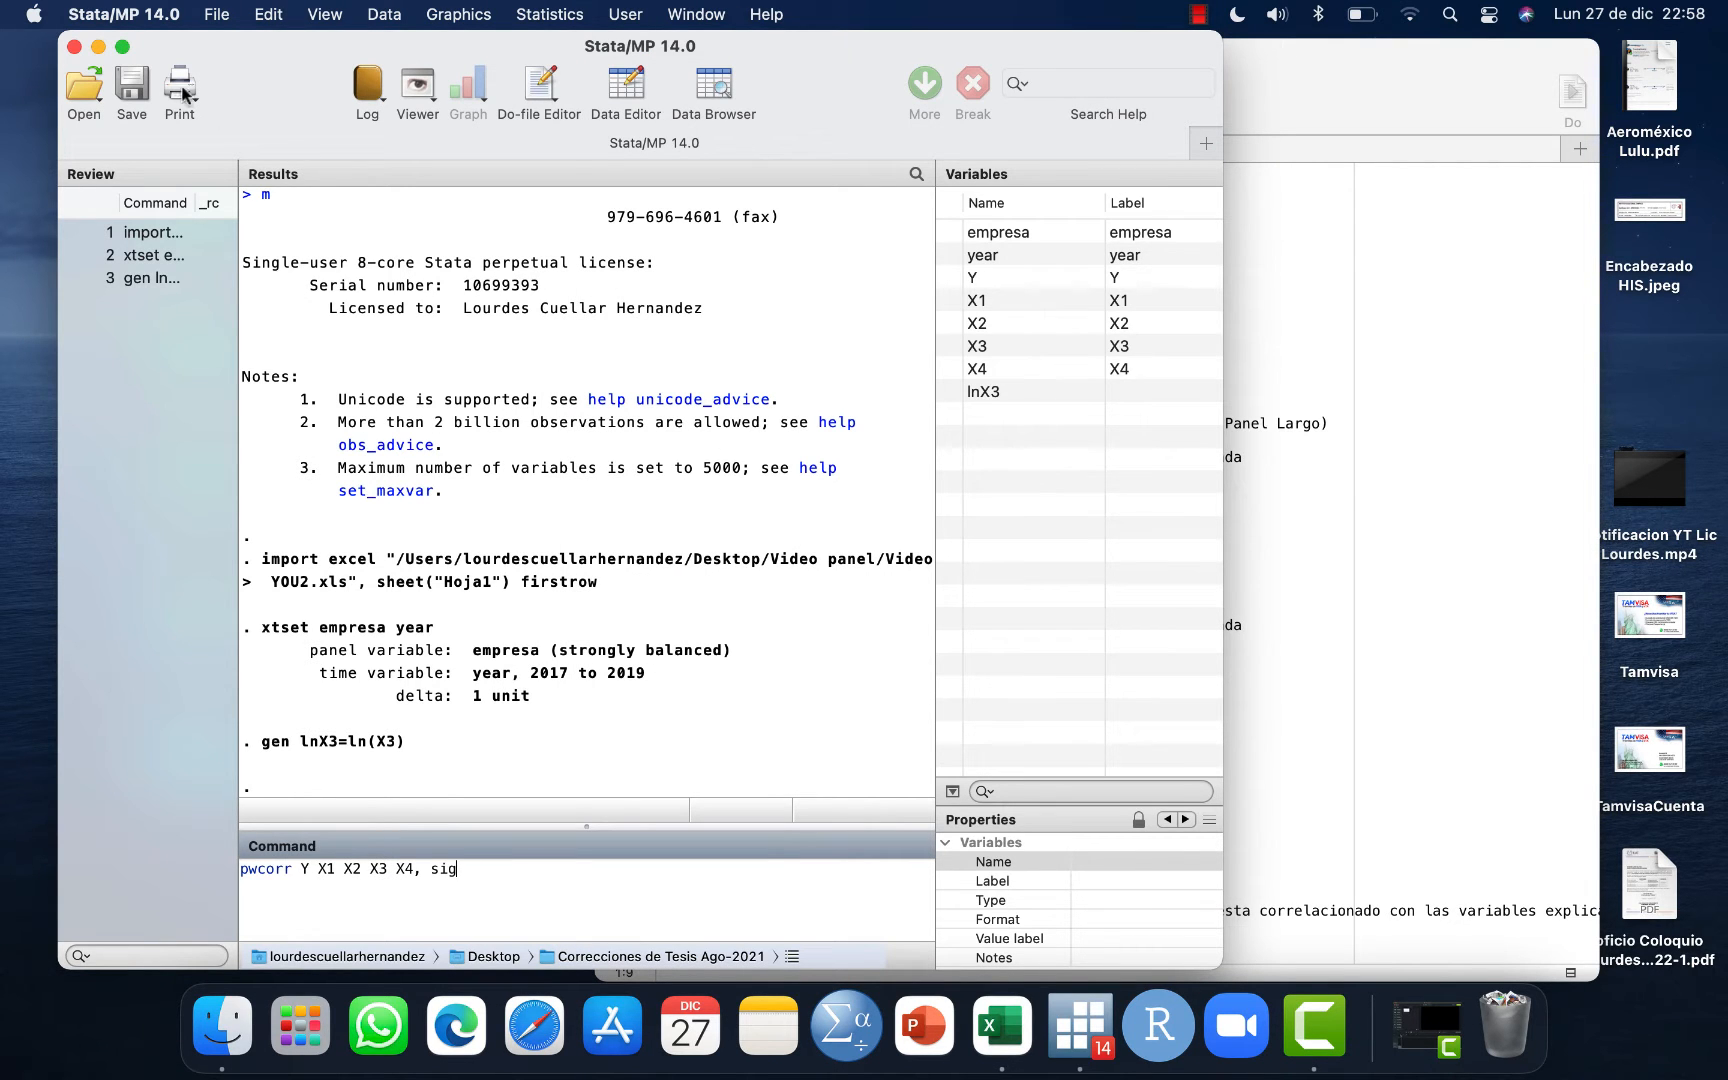
{"action": "left_click", "coordinate": [122, 47]}
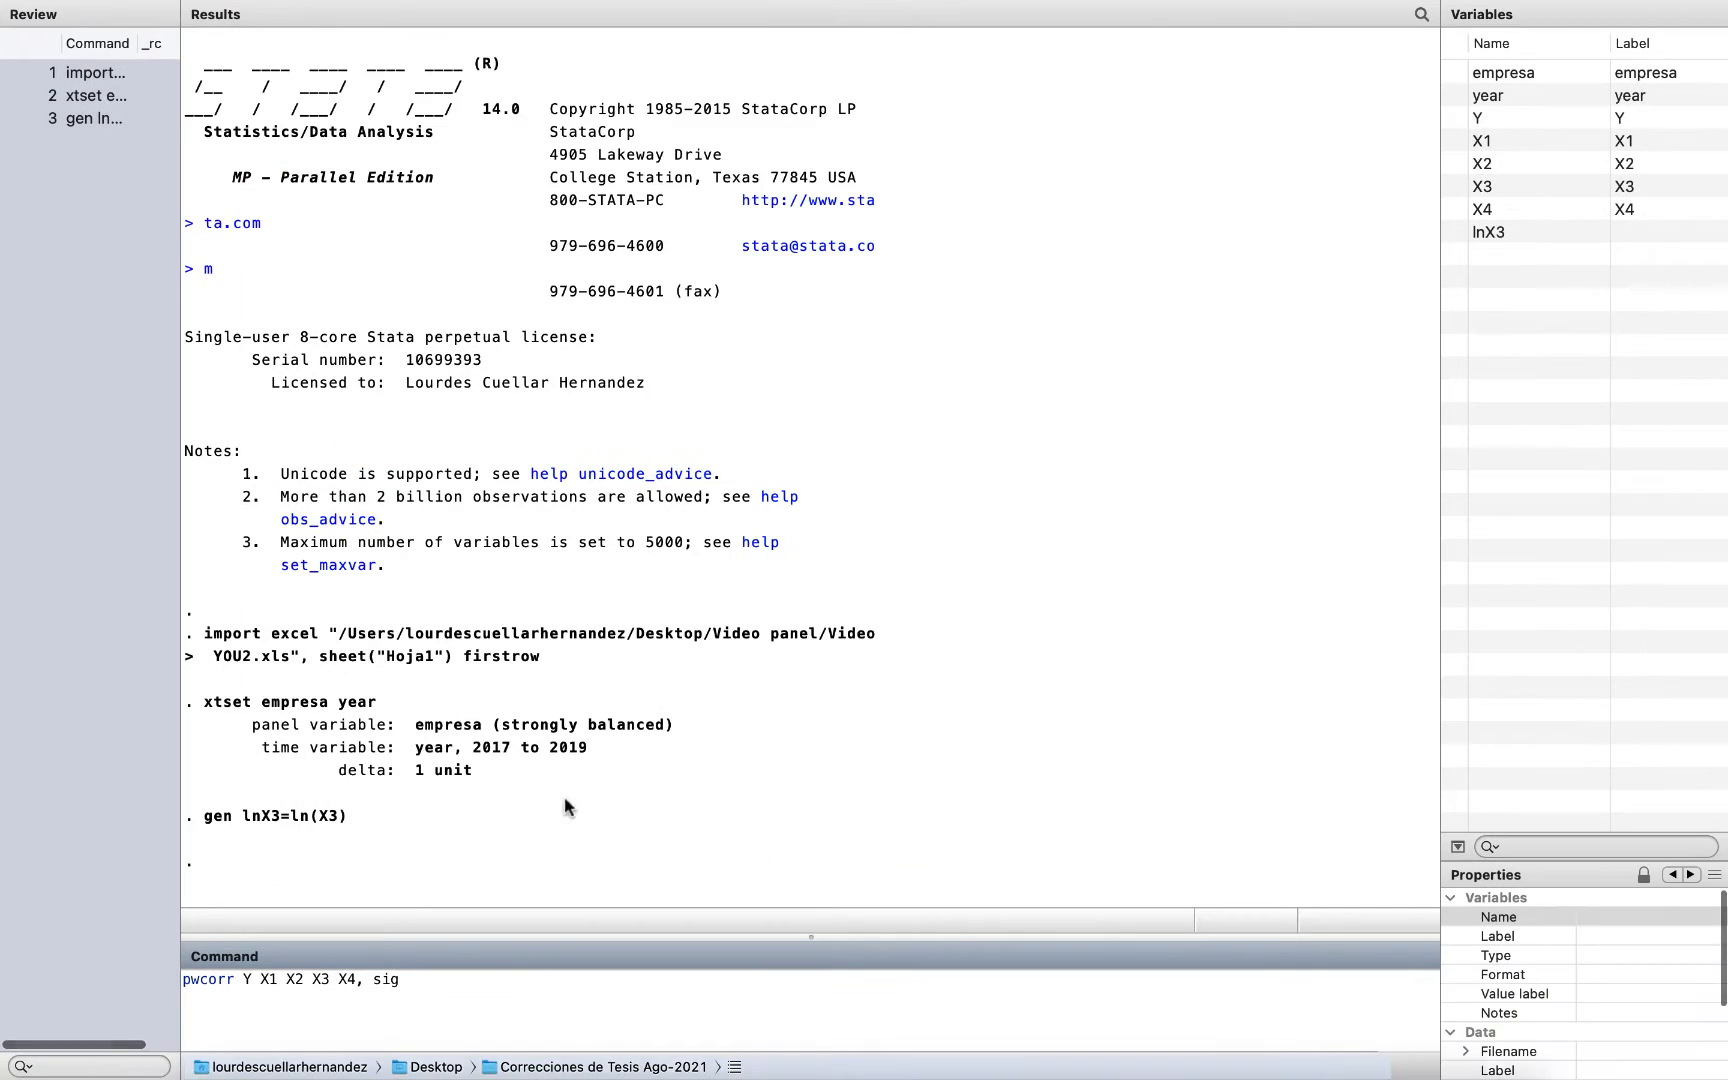
Replace X3 with lnX3 in the pending pwcorr command and run the correlations with significance levels.
{"action": "left_click", "coordinate": [331, 970]}
{"action": "key", "text": "BackSpace"}
{"action": "key", "text": "BackSpace"}
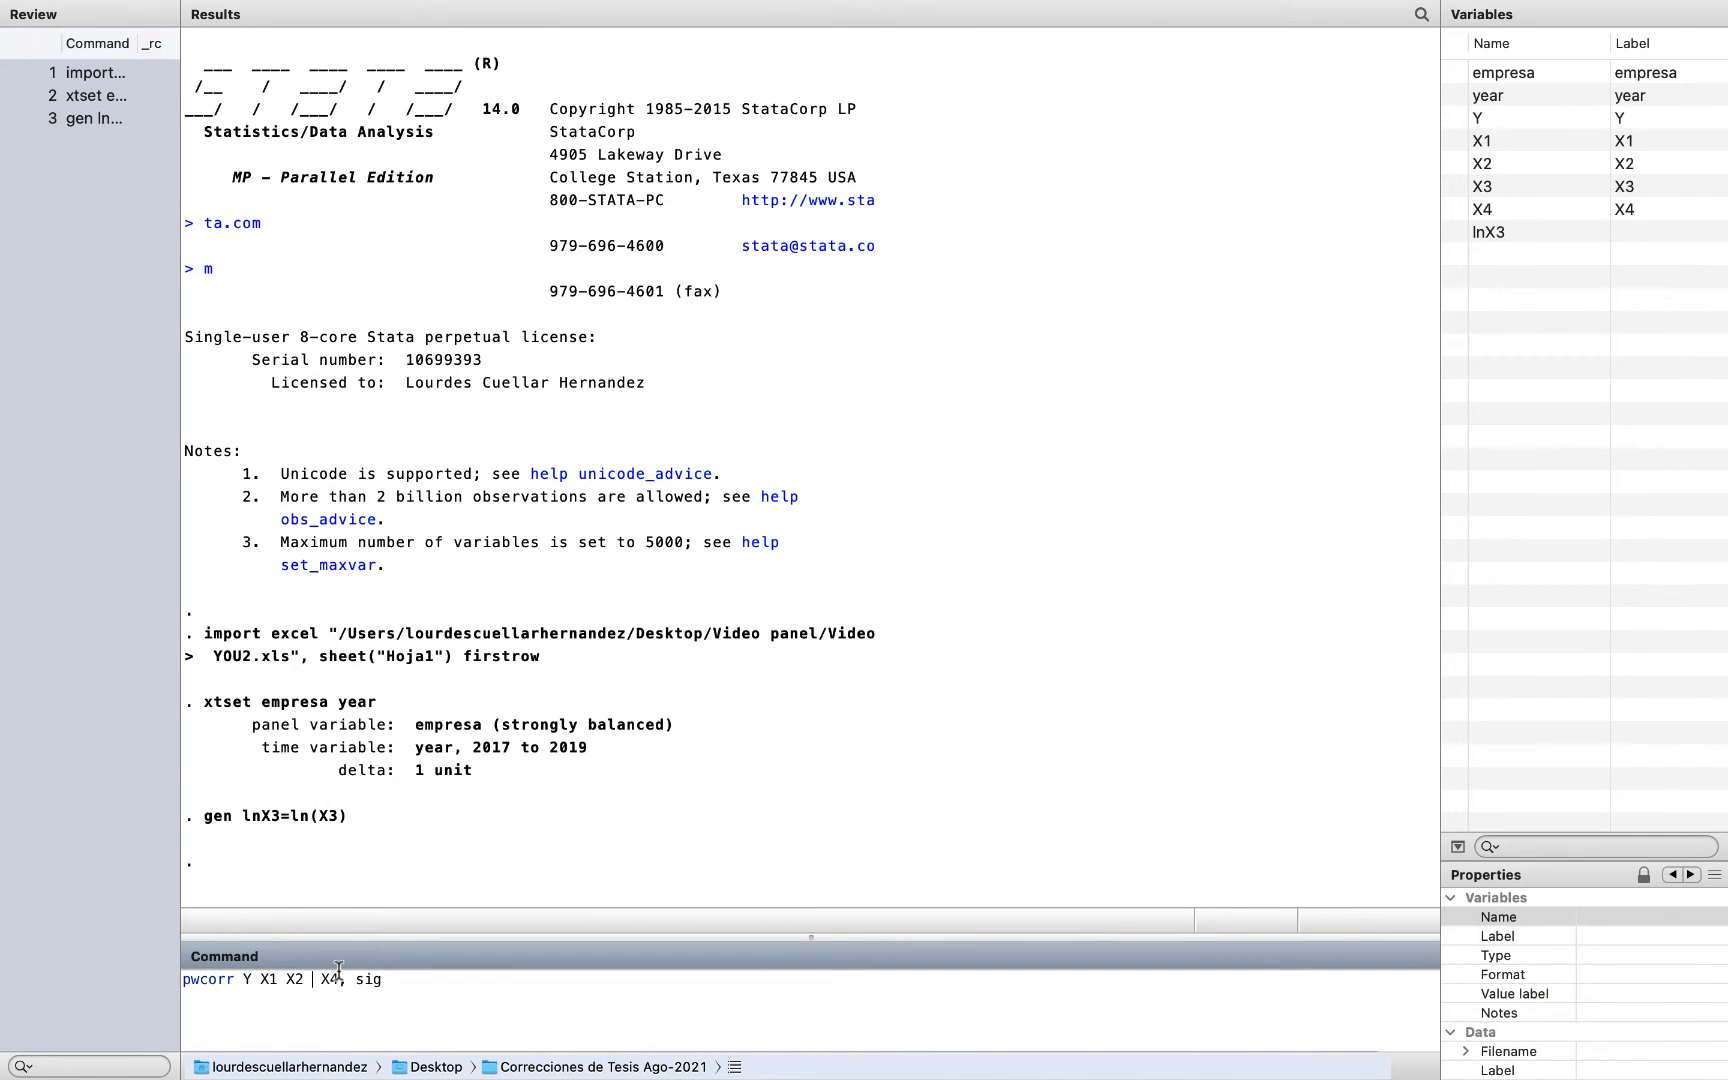
{"action": "left_click", "coordinate": [1453, 232]}
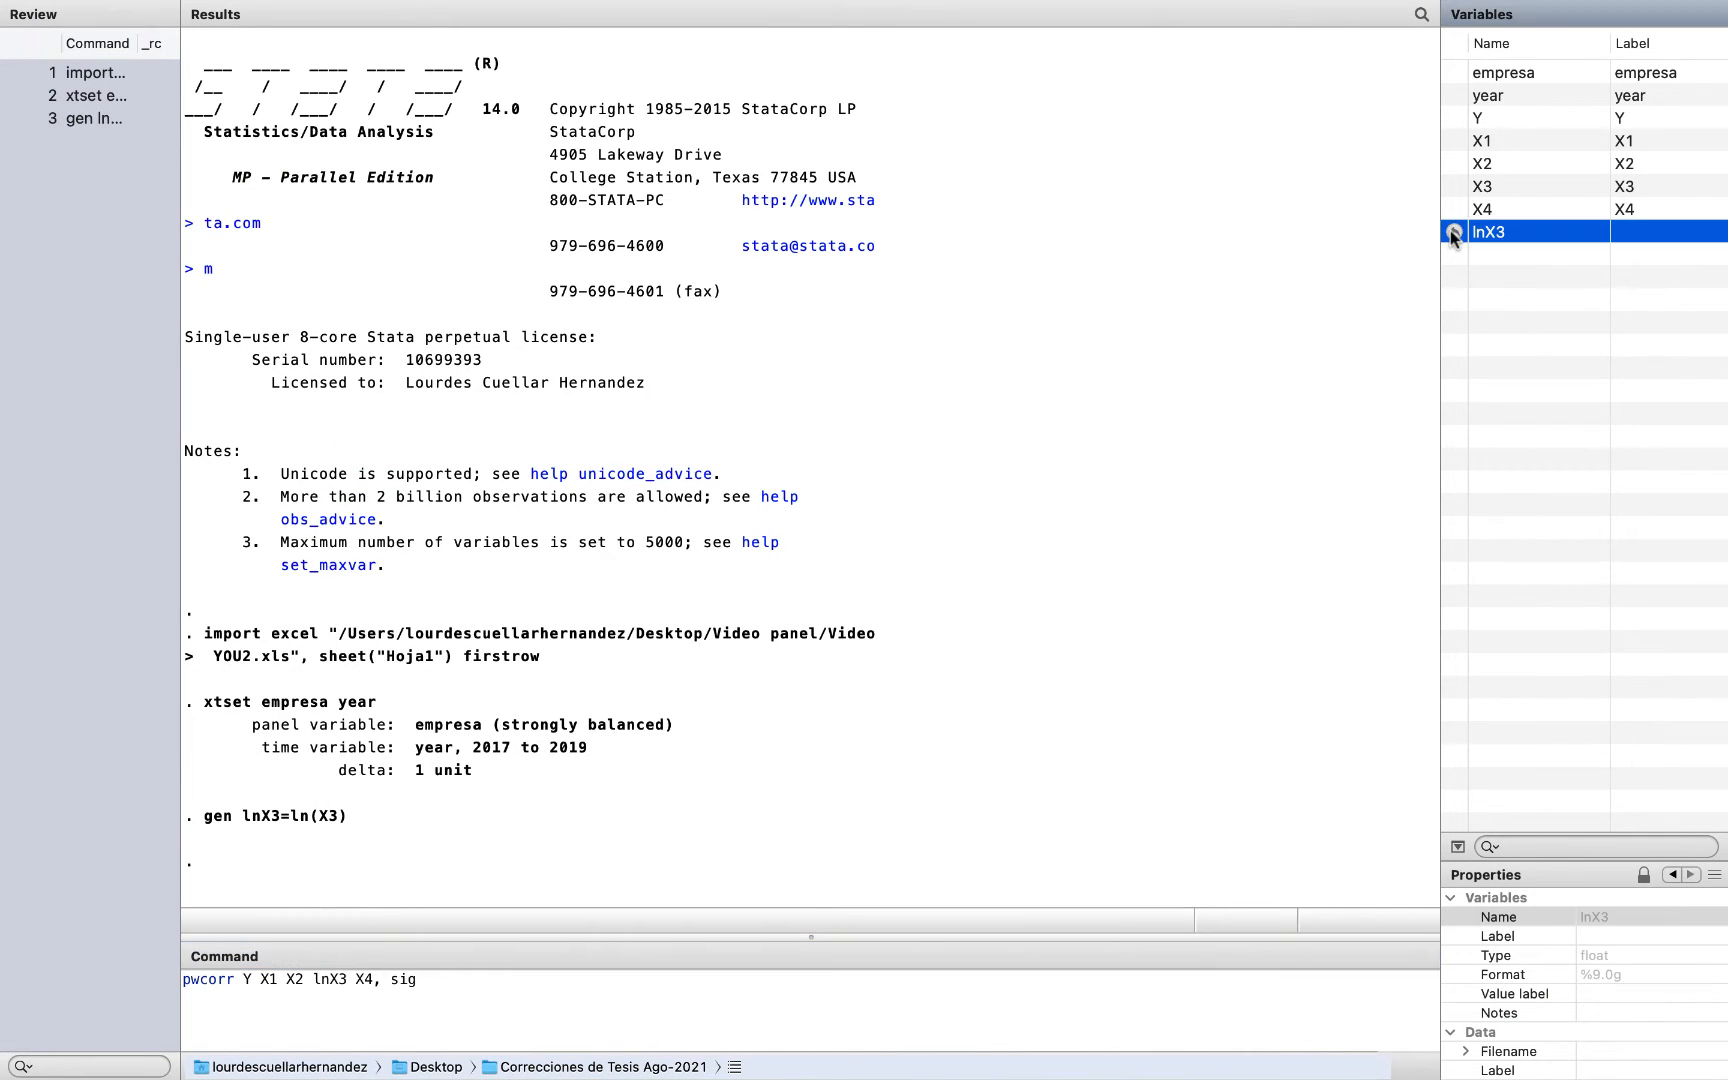
{"action": "left_click", "coordinate": [454, 979]}
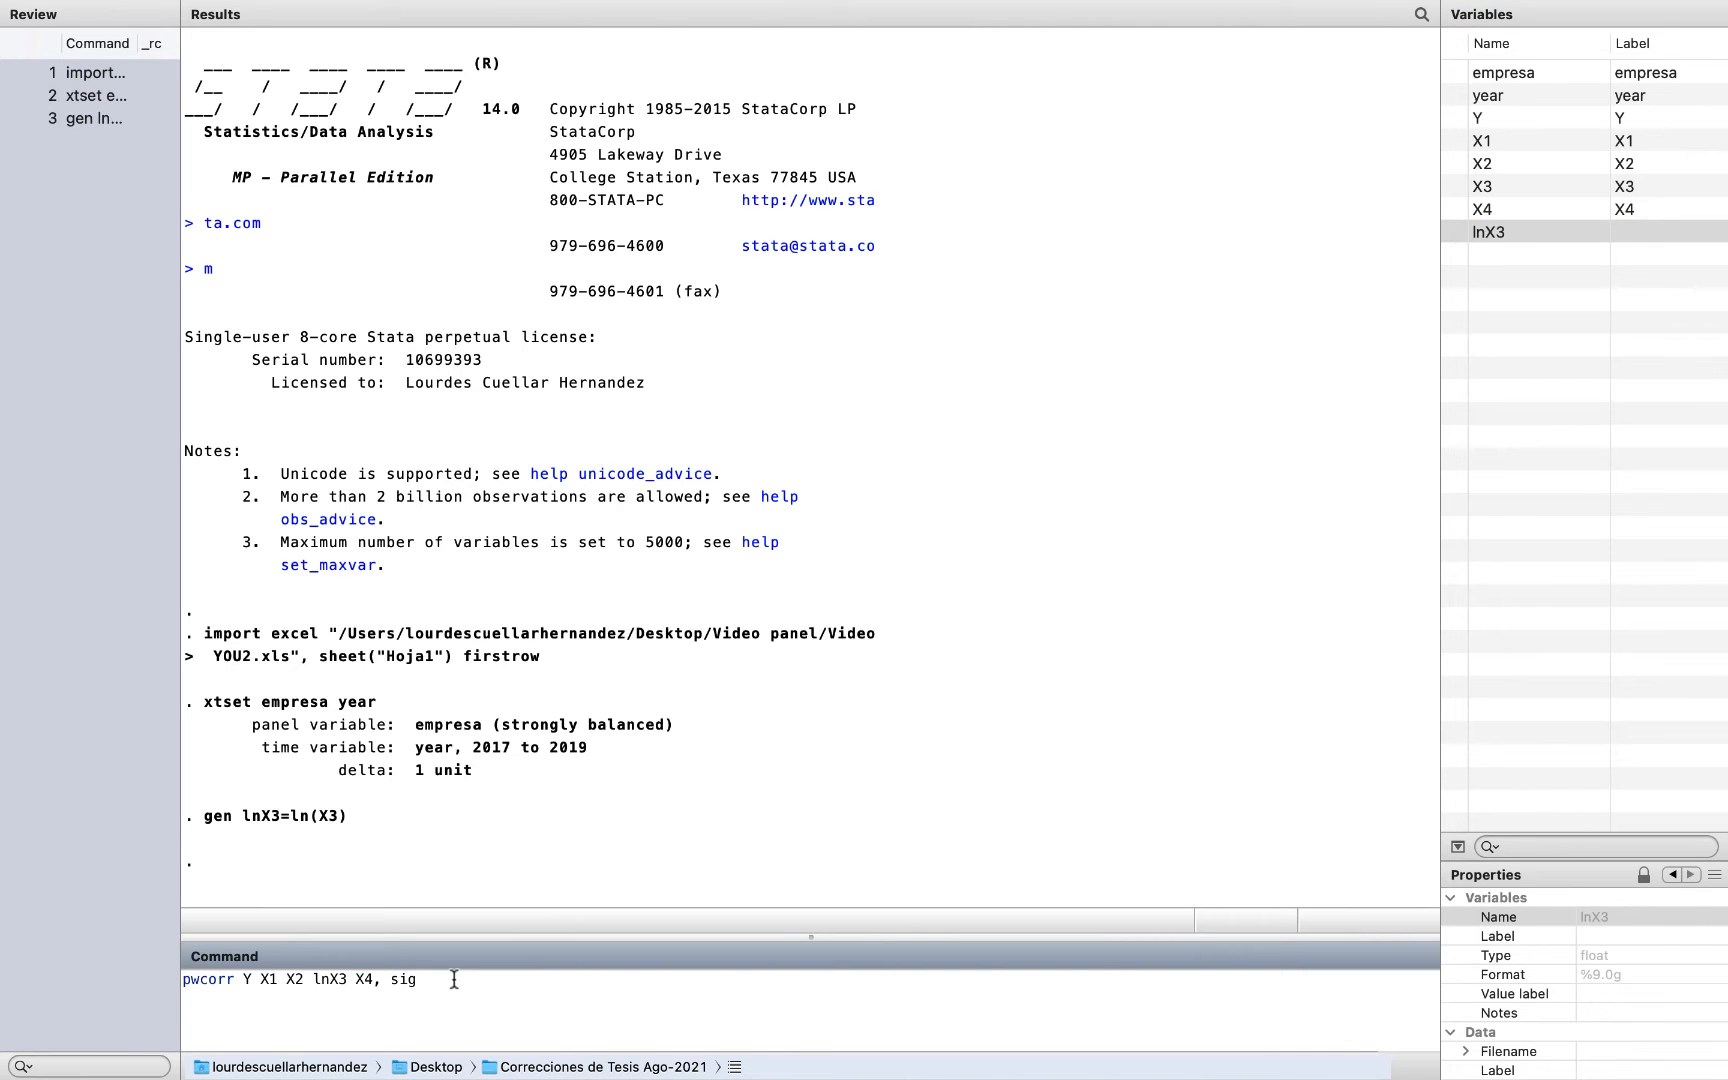
{"action": "key", "text": "Return"}
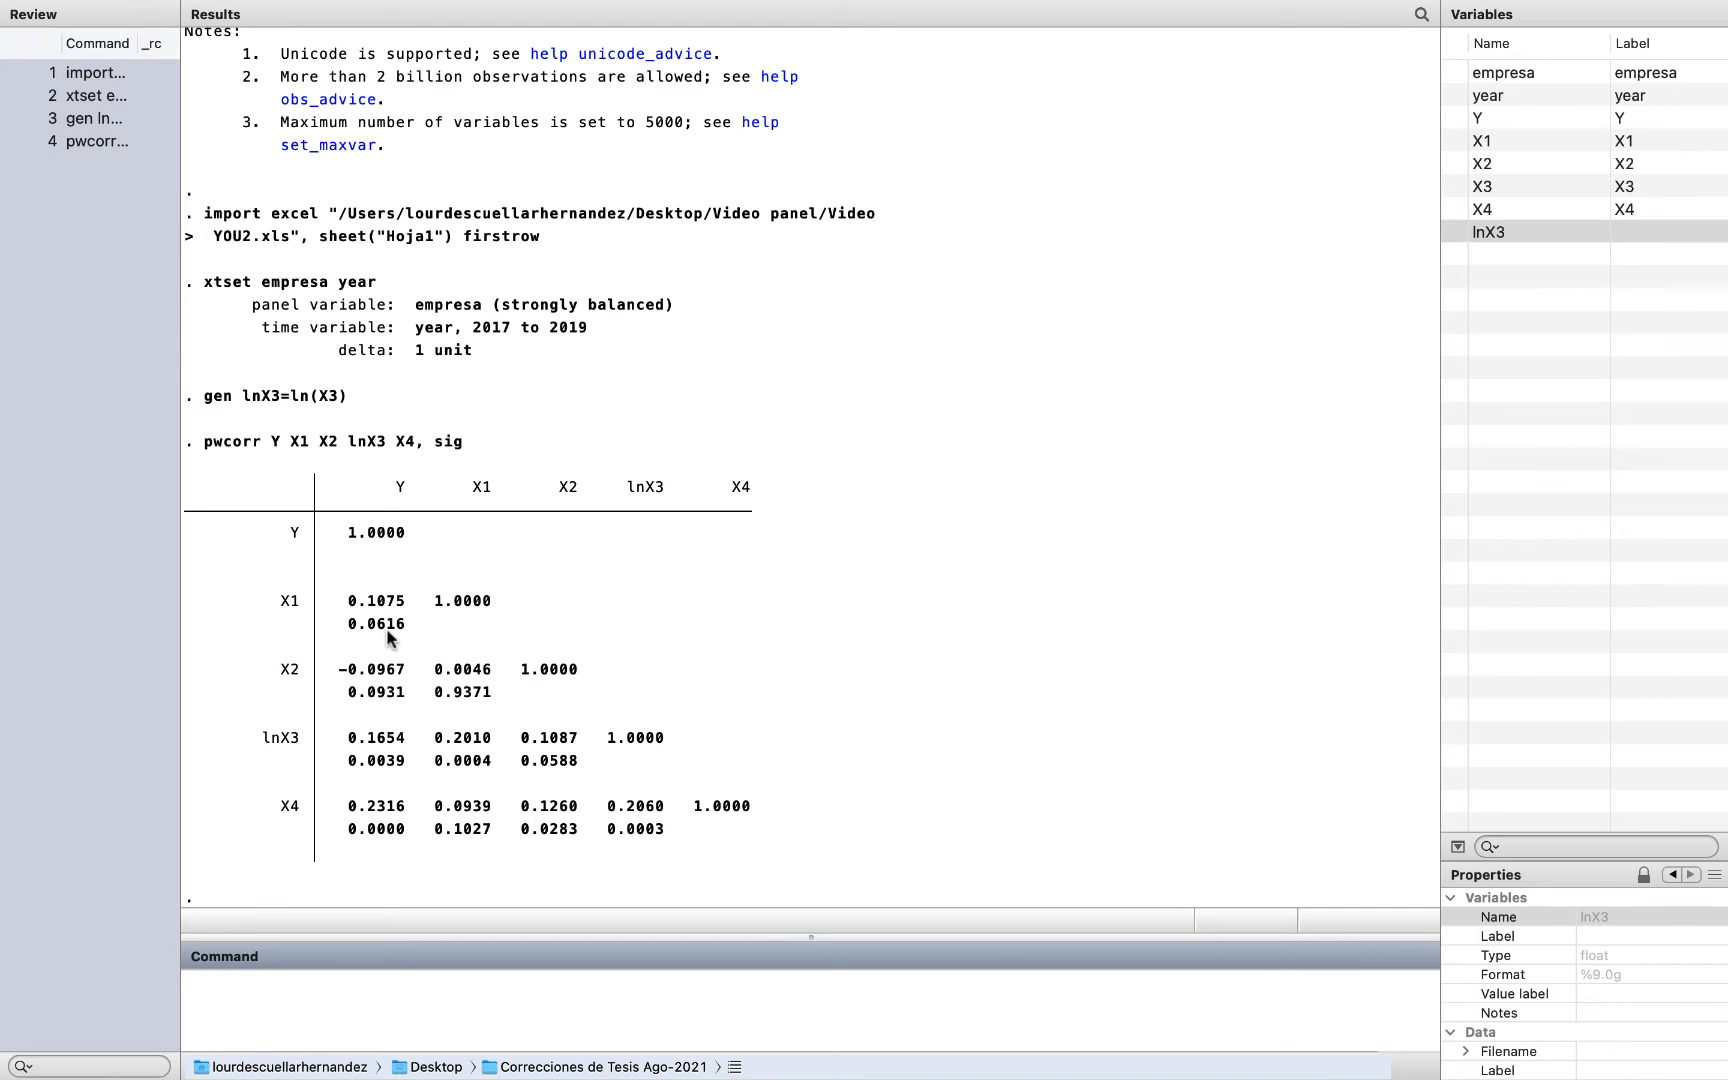
Bring up the Video Panel do-file and copy its findit xtcsd line.
{"action": "mouse_move", "coordinate": [4, 3]}
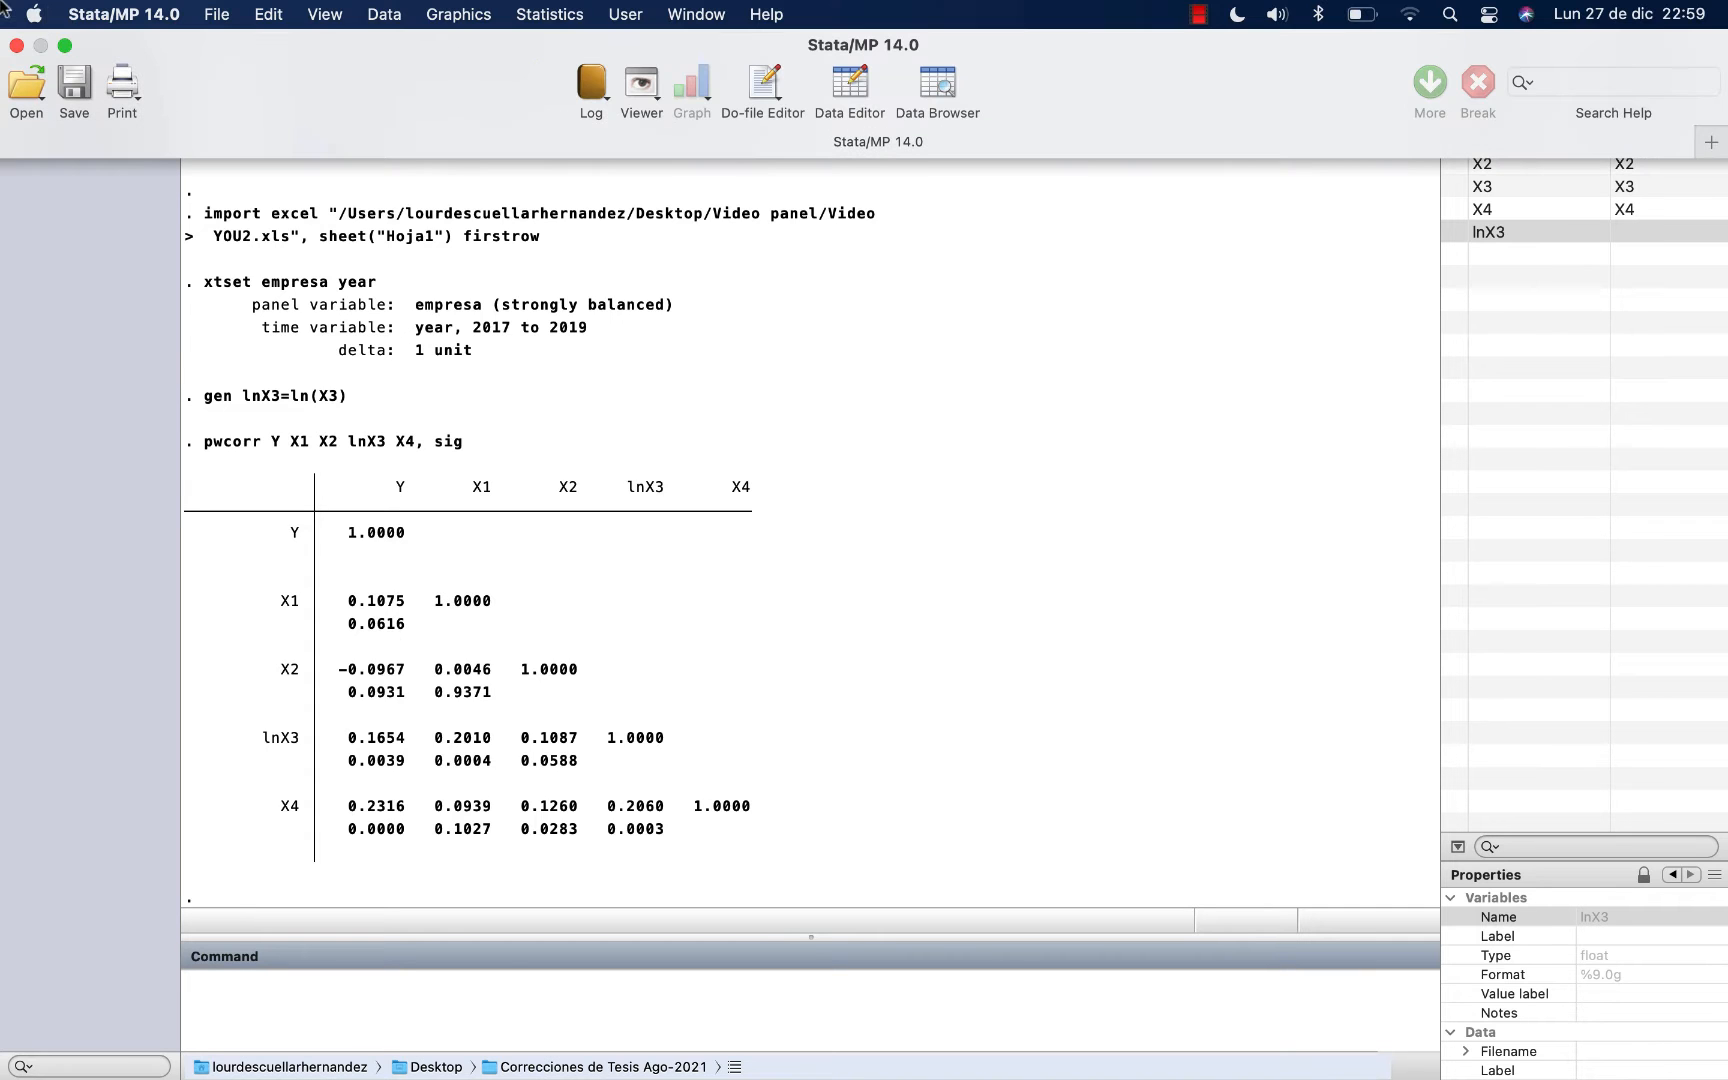
{"action": "left_click", "coordinate": [65, 47]}
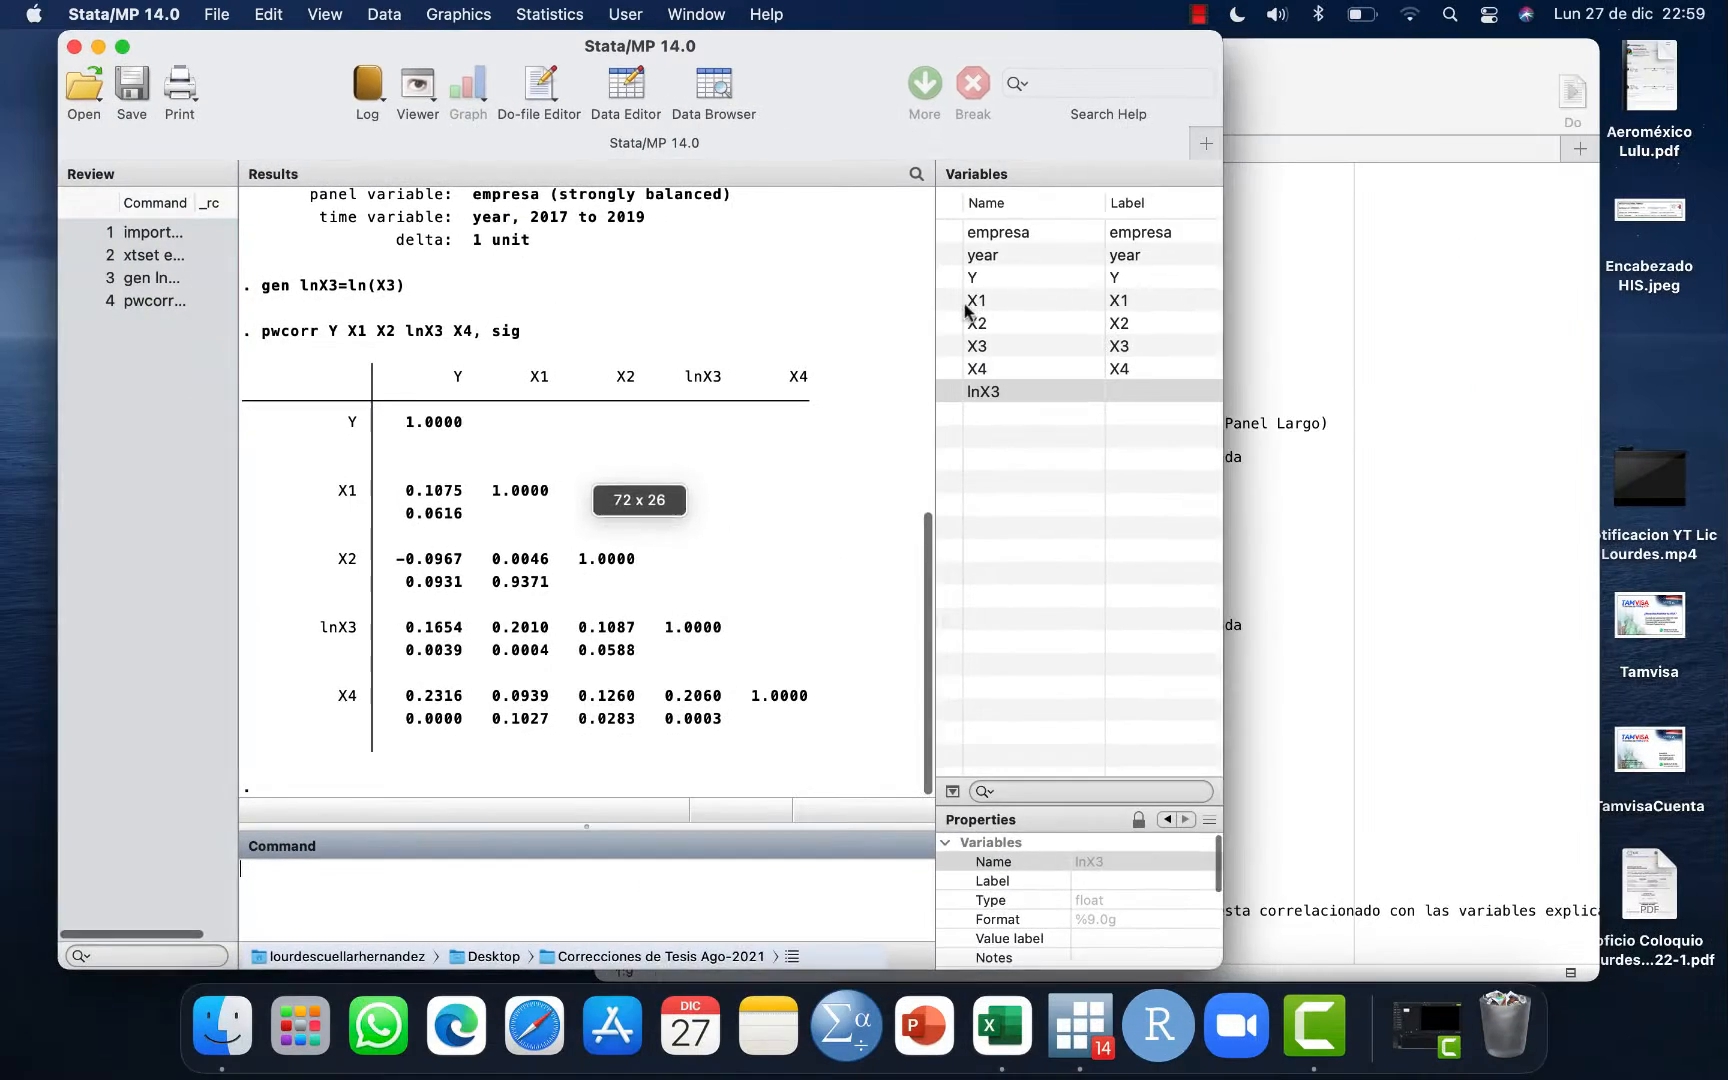
{"action": "left_click", "coordinate": [1350, 390]}
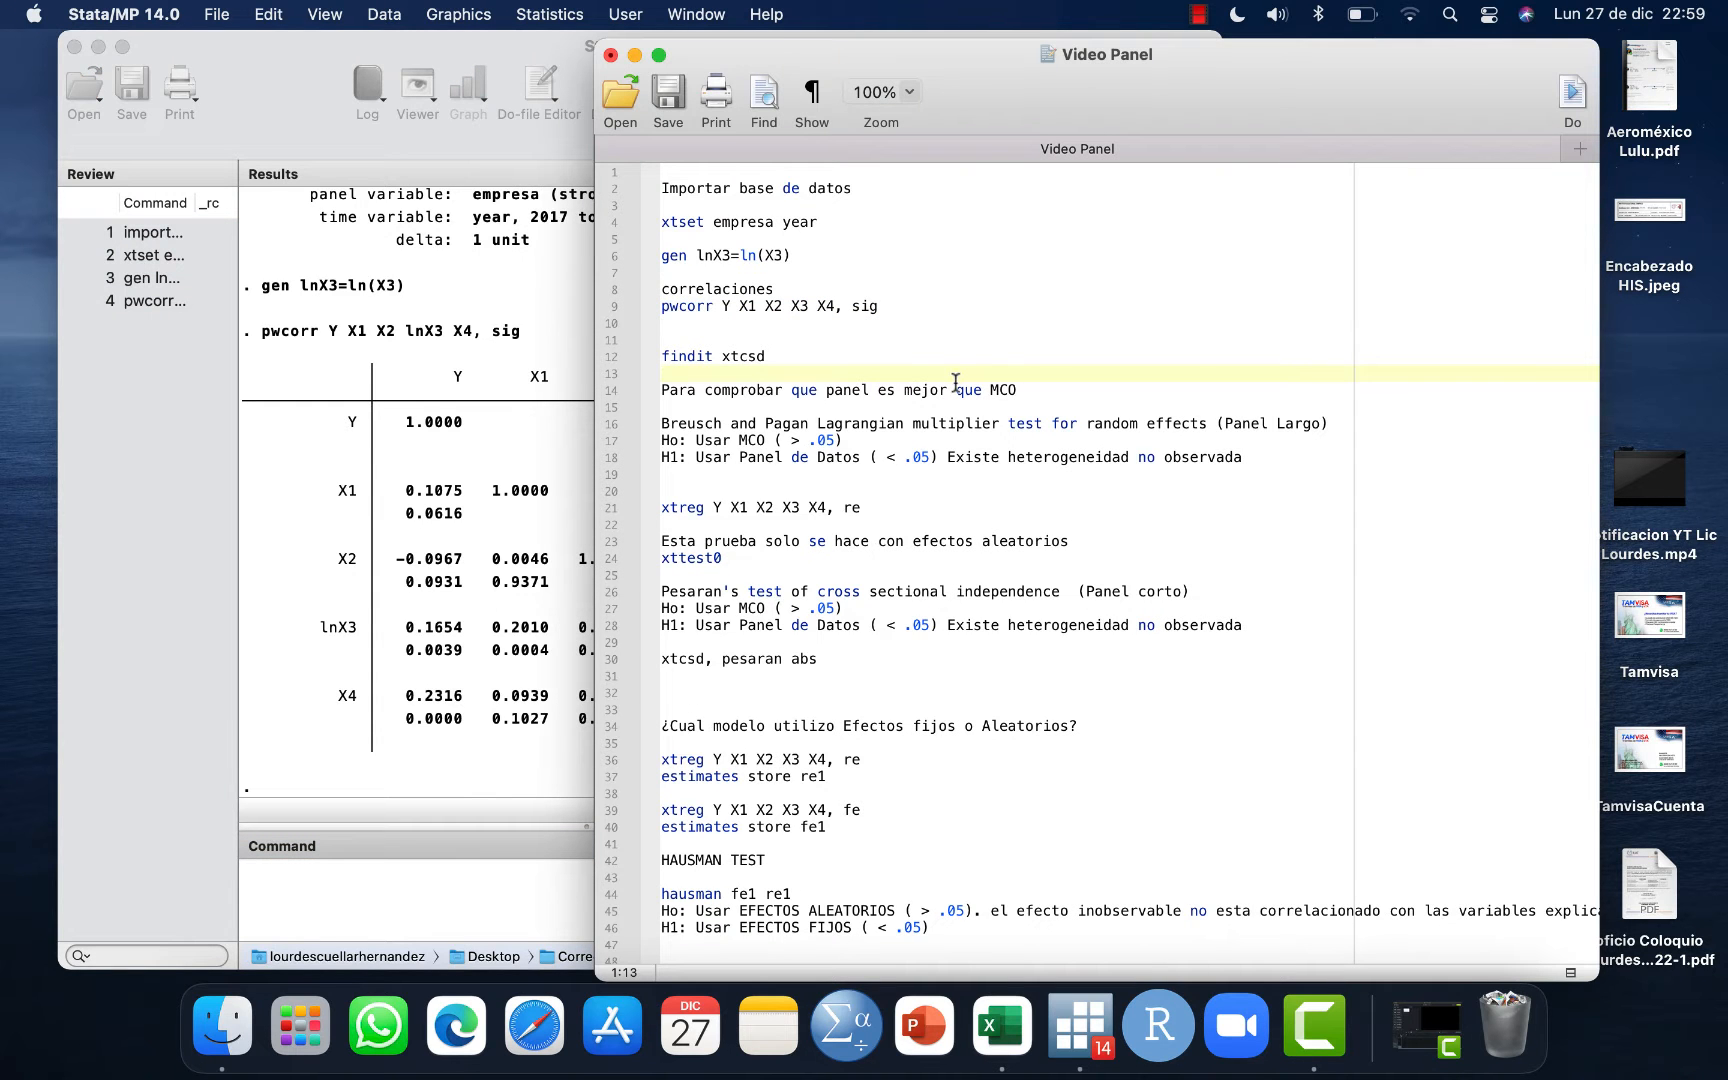
{"action": "left_click", "coordinate": [658, 54]}
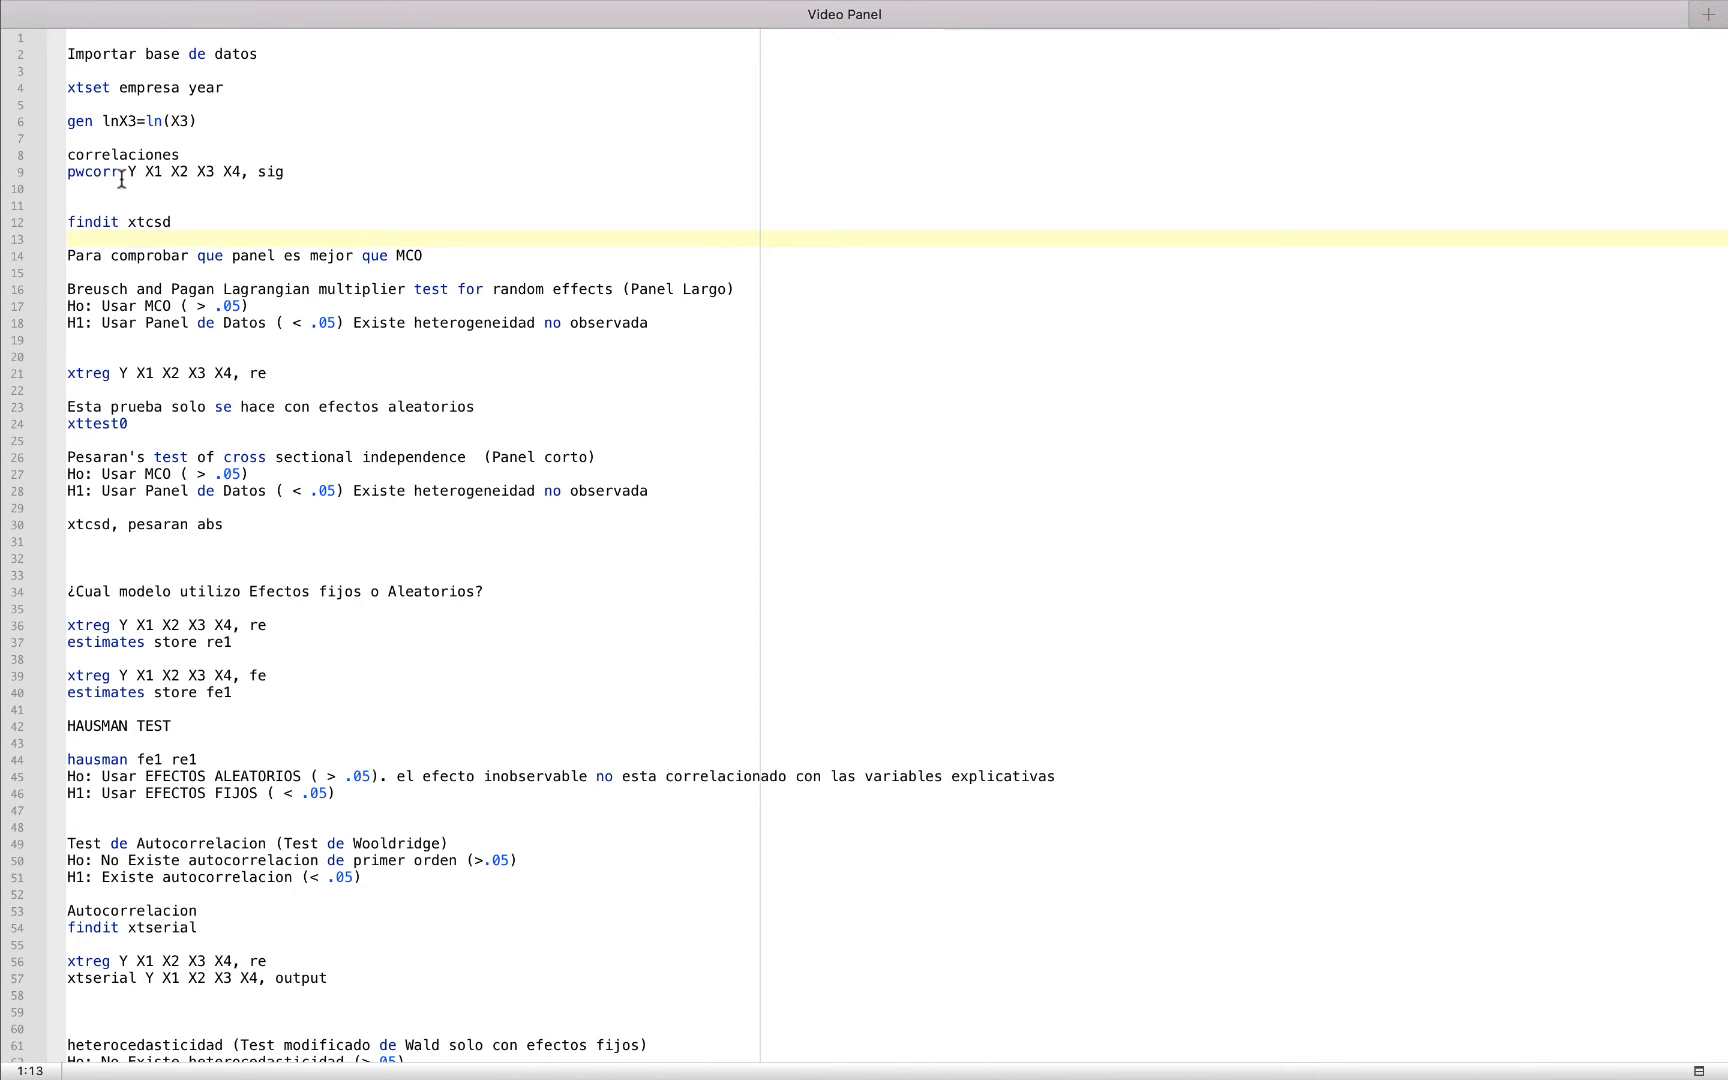
{"action": "left_click_drag", "start_coordinate": [180, 222], "coordinate": [55, 215]}
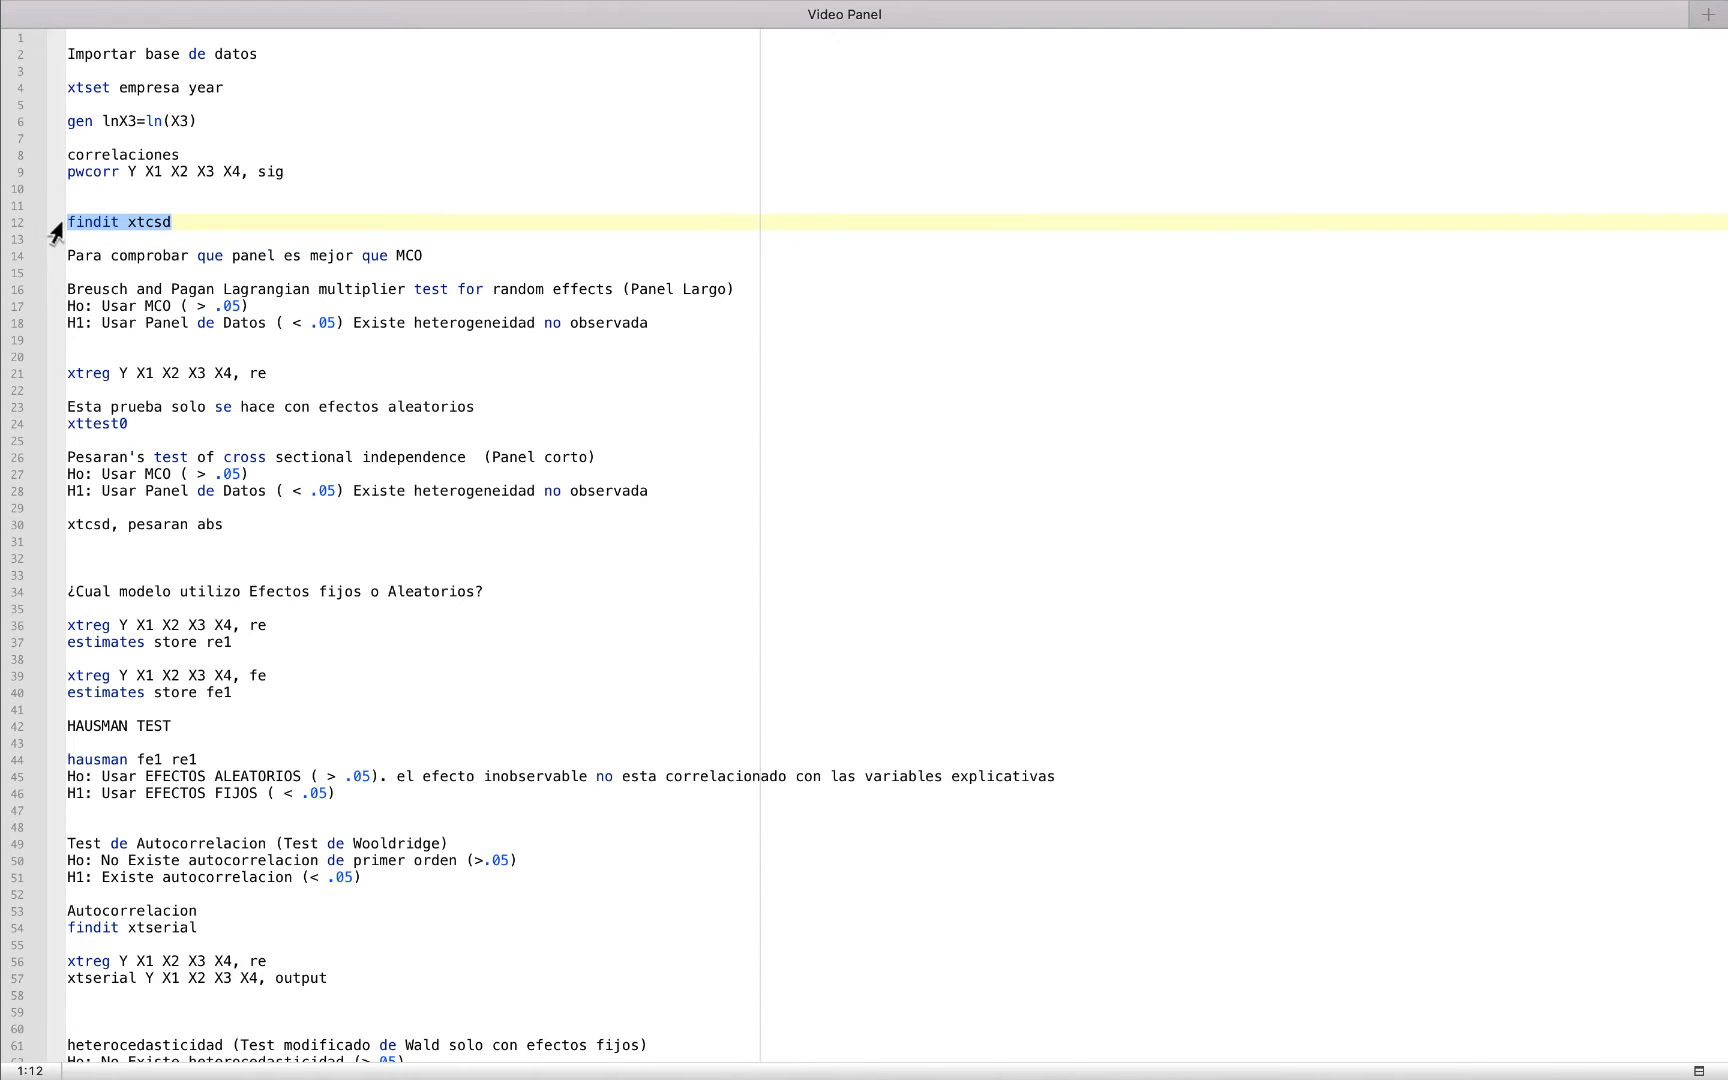
Run findit xtcsd from the main window's command line to search for the cross-sectional dependence package.
{"action": "mouse_move", "coordinate": [88, 5]}
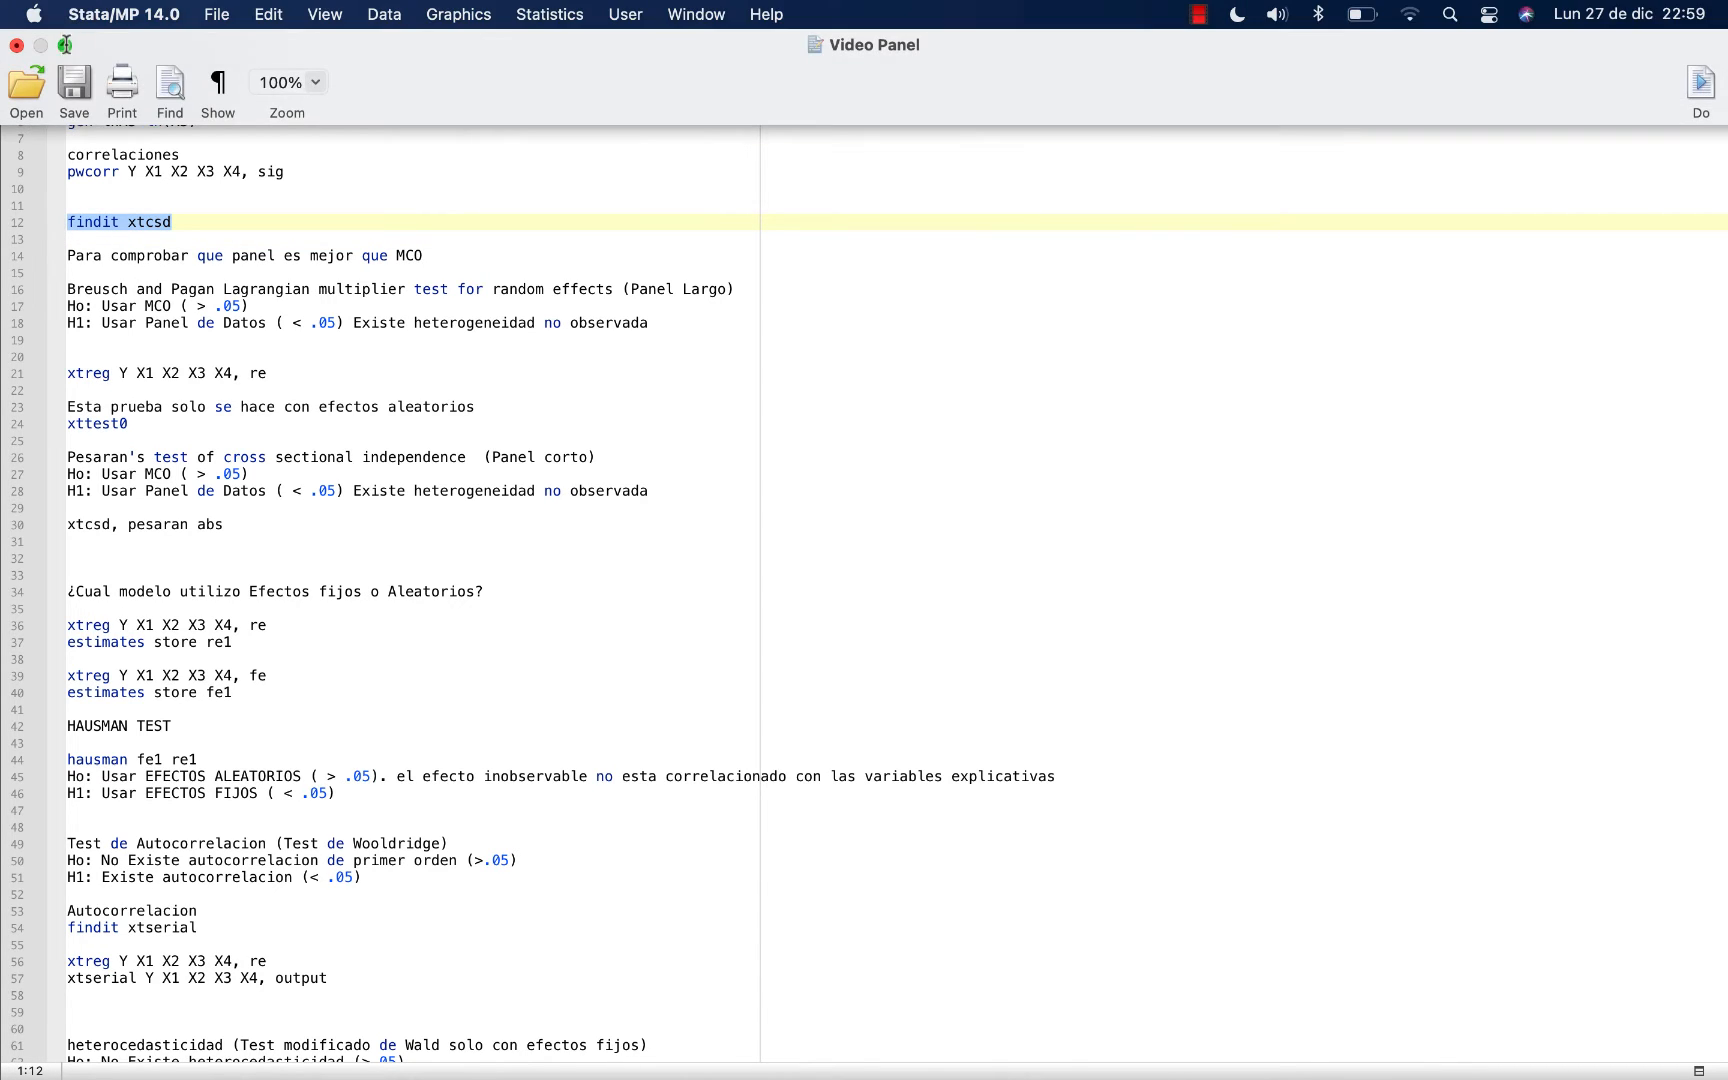
{"action": "left_click", "coordinate": [65, 46]}
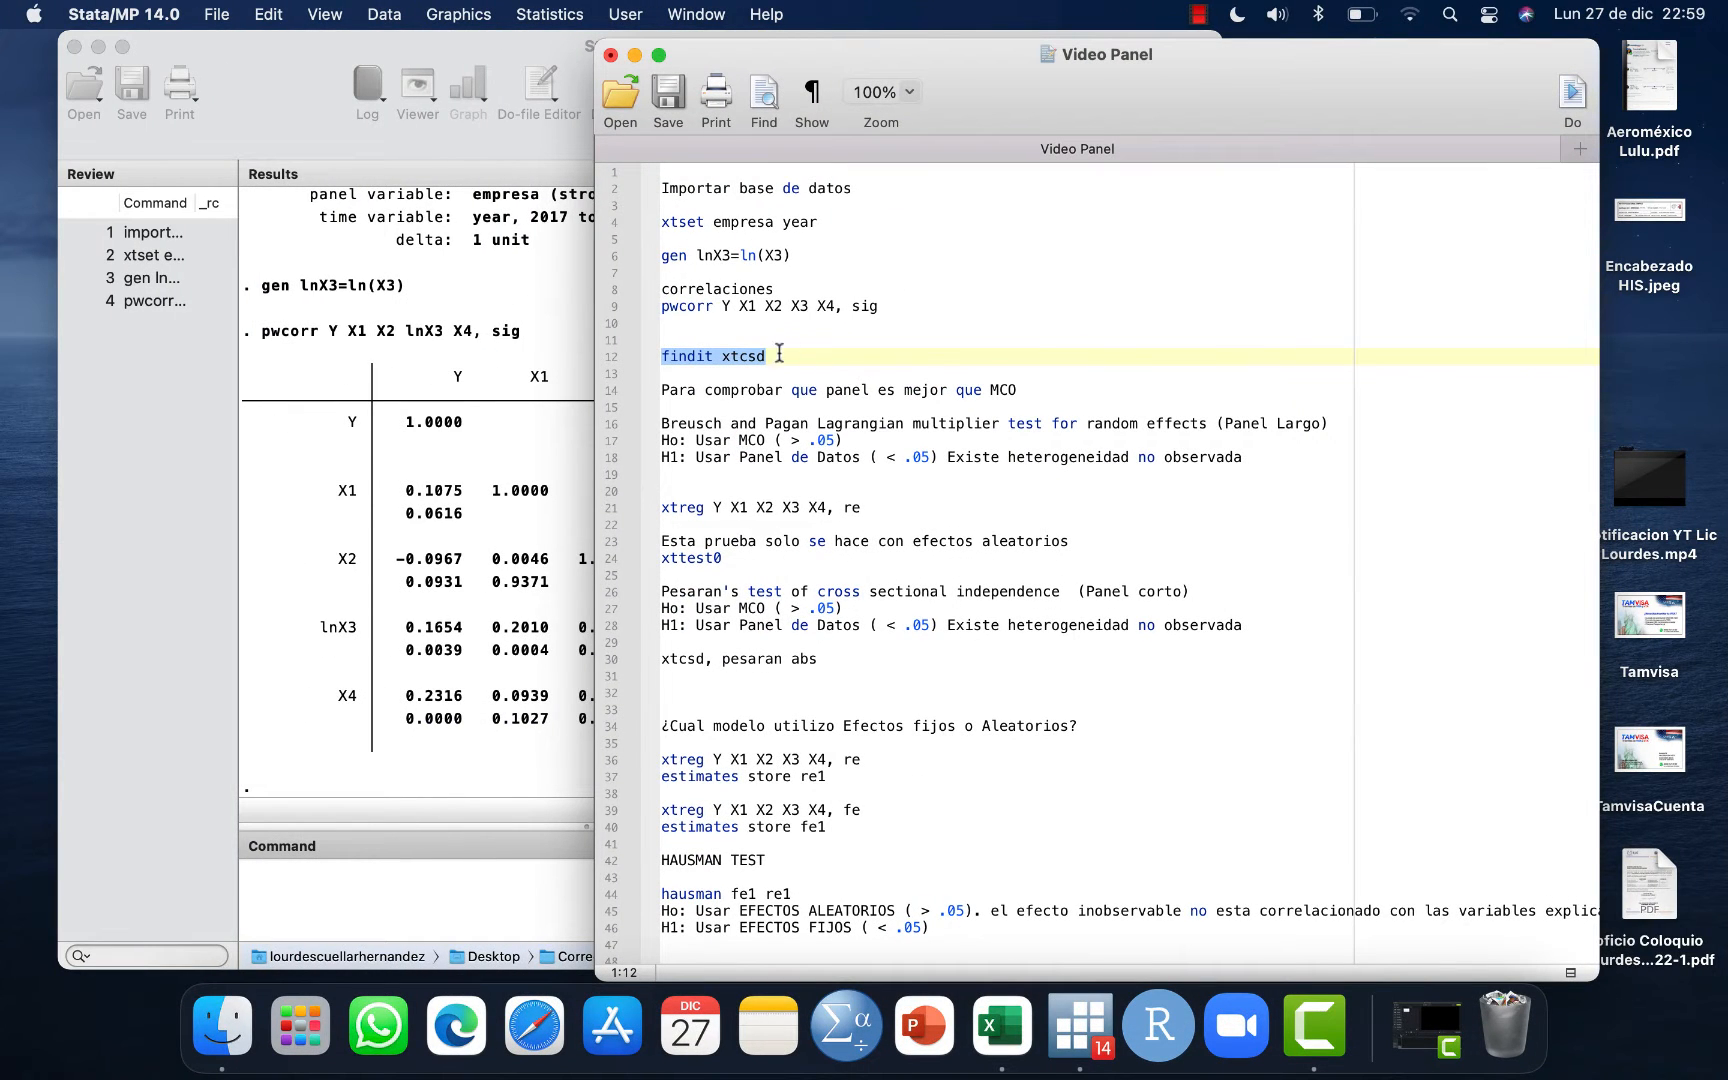
{"action": "left_click", "coordinate": [768, 357]}
{"action": "left_click", "coordinate": [347, 896]}
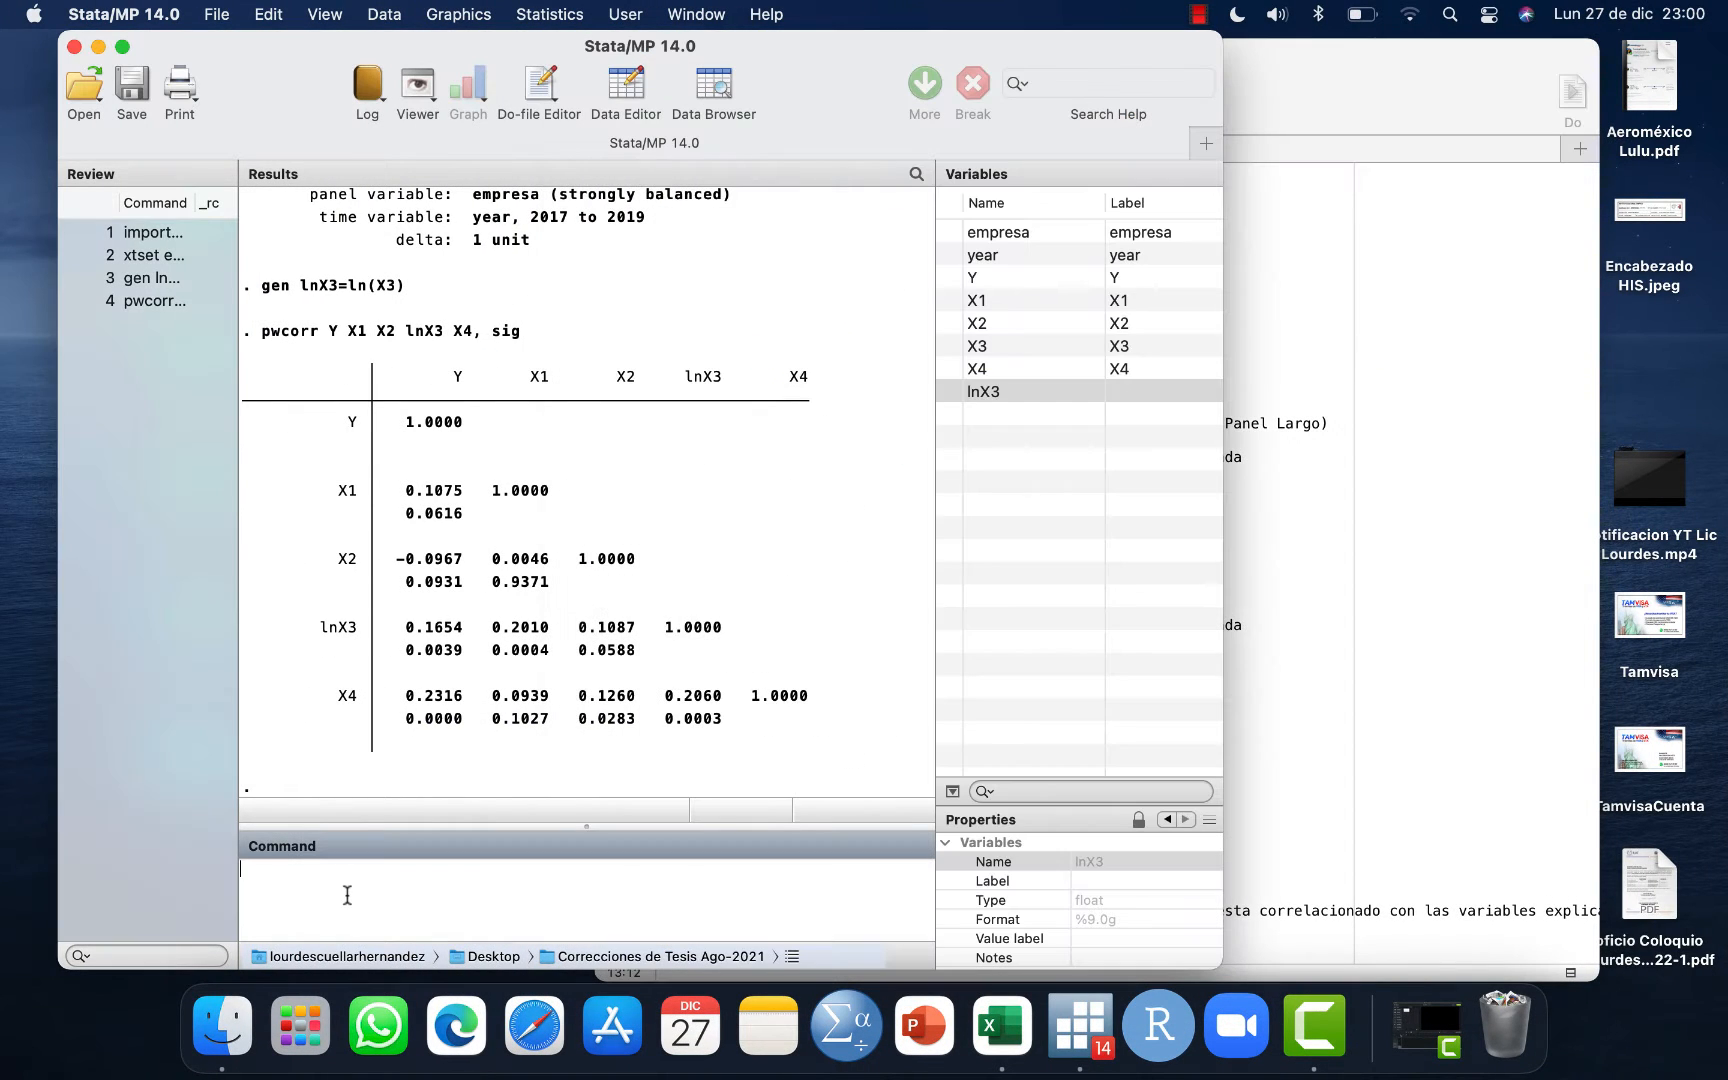
{"action": "key", "text": "super+v"}
{"action": "left_click", "coordinate": [123, 47]}
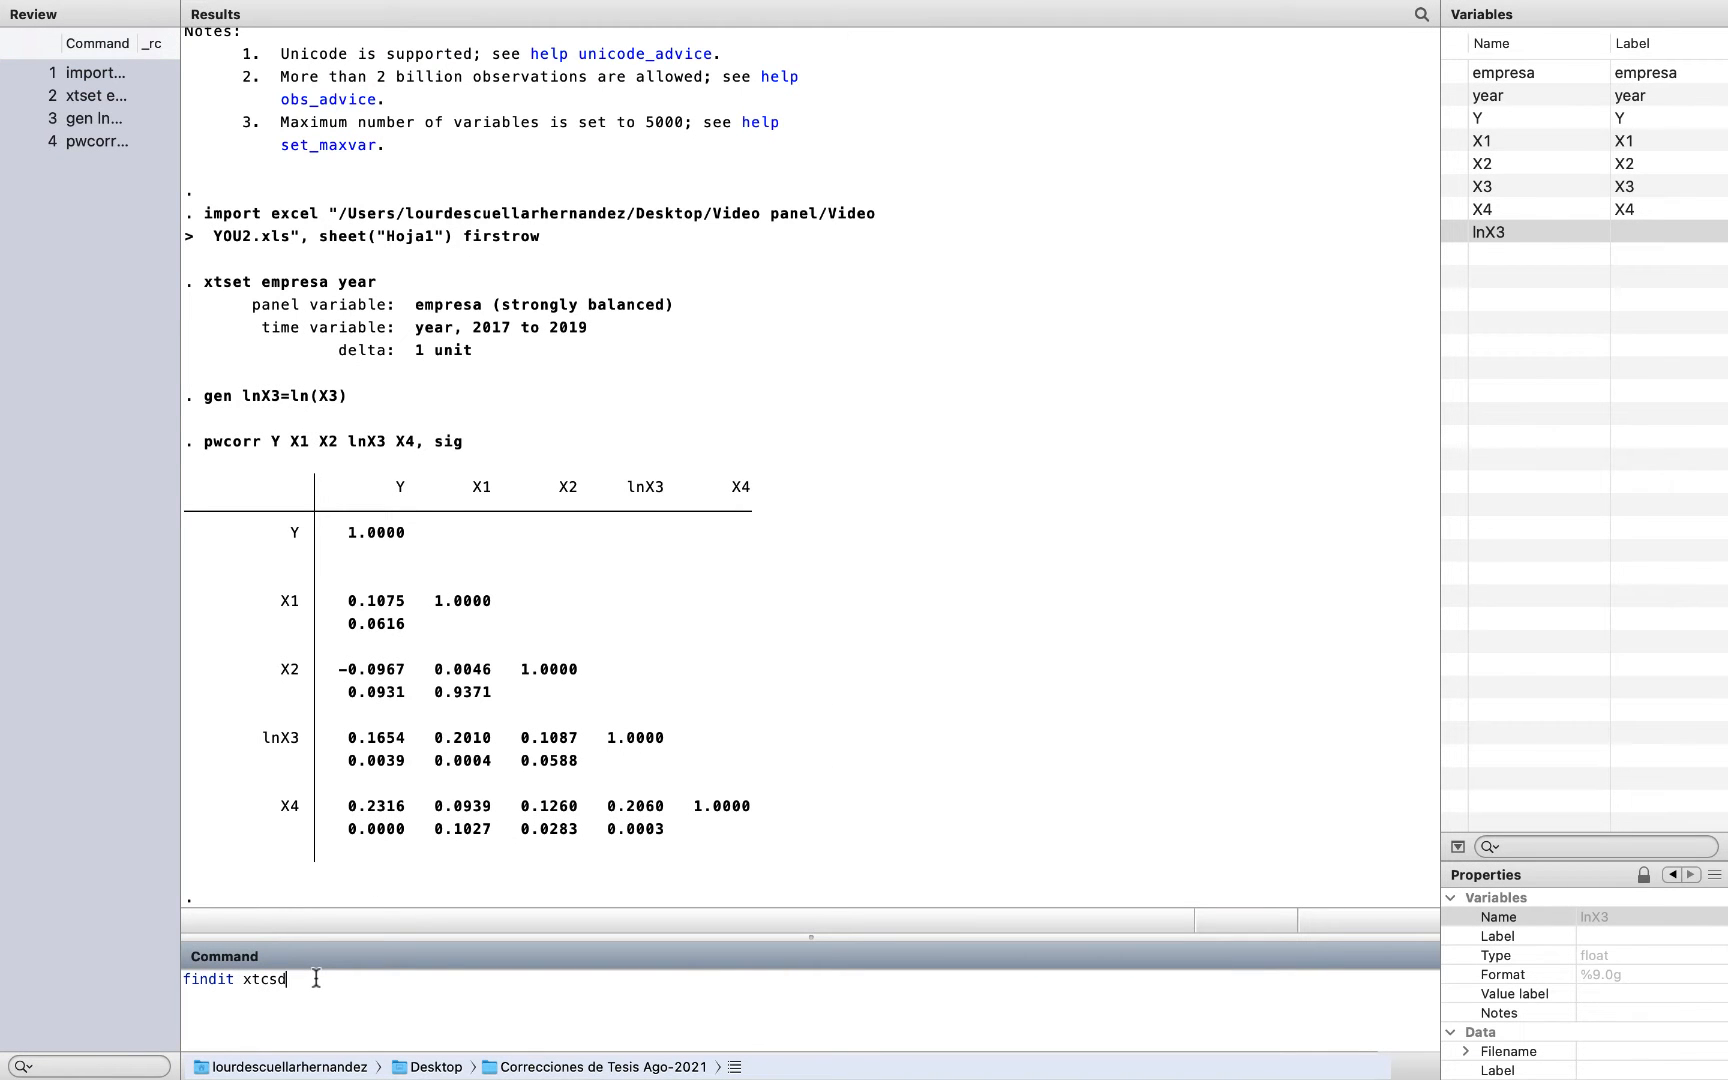
{"action": "key", "text": "Return"}
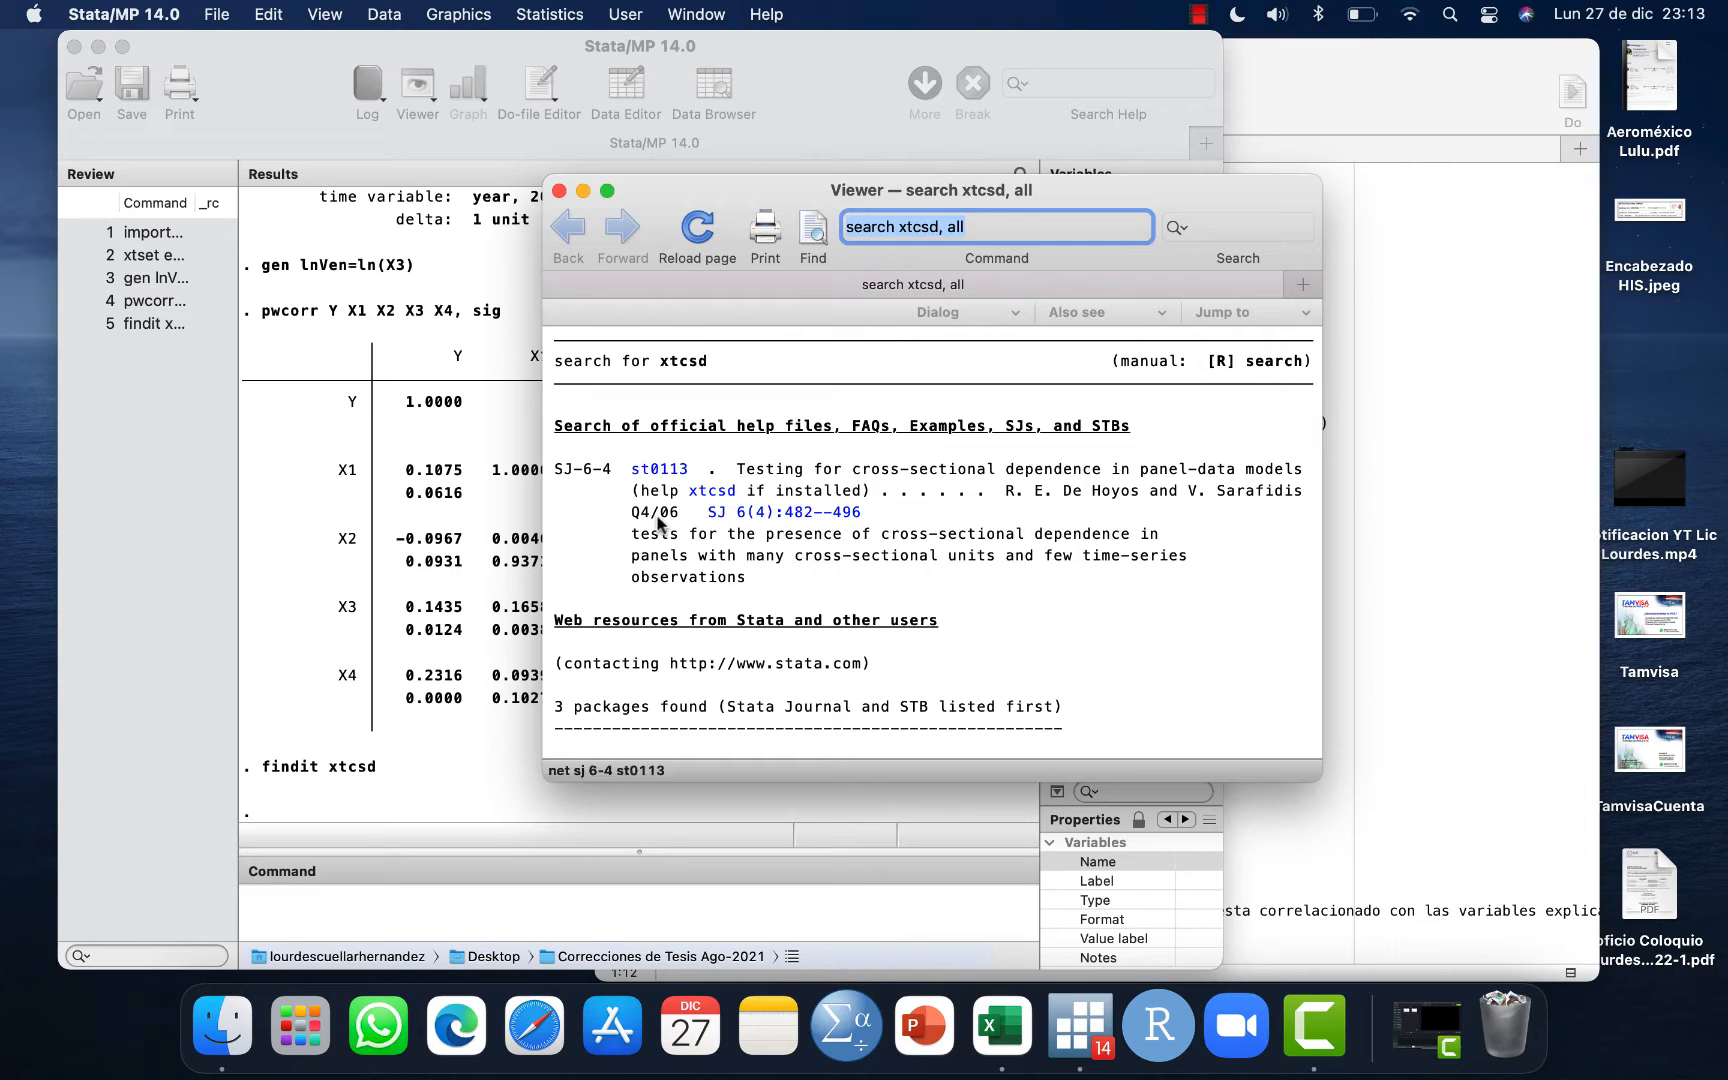
Open the st0113 package from the search results, install it and close the viewer.
{"action": "left_click", "coordinate": [667, 470]}
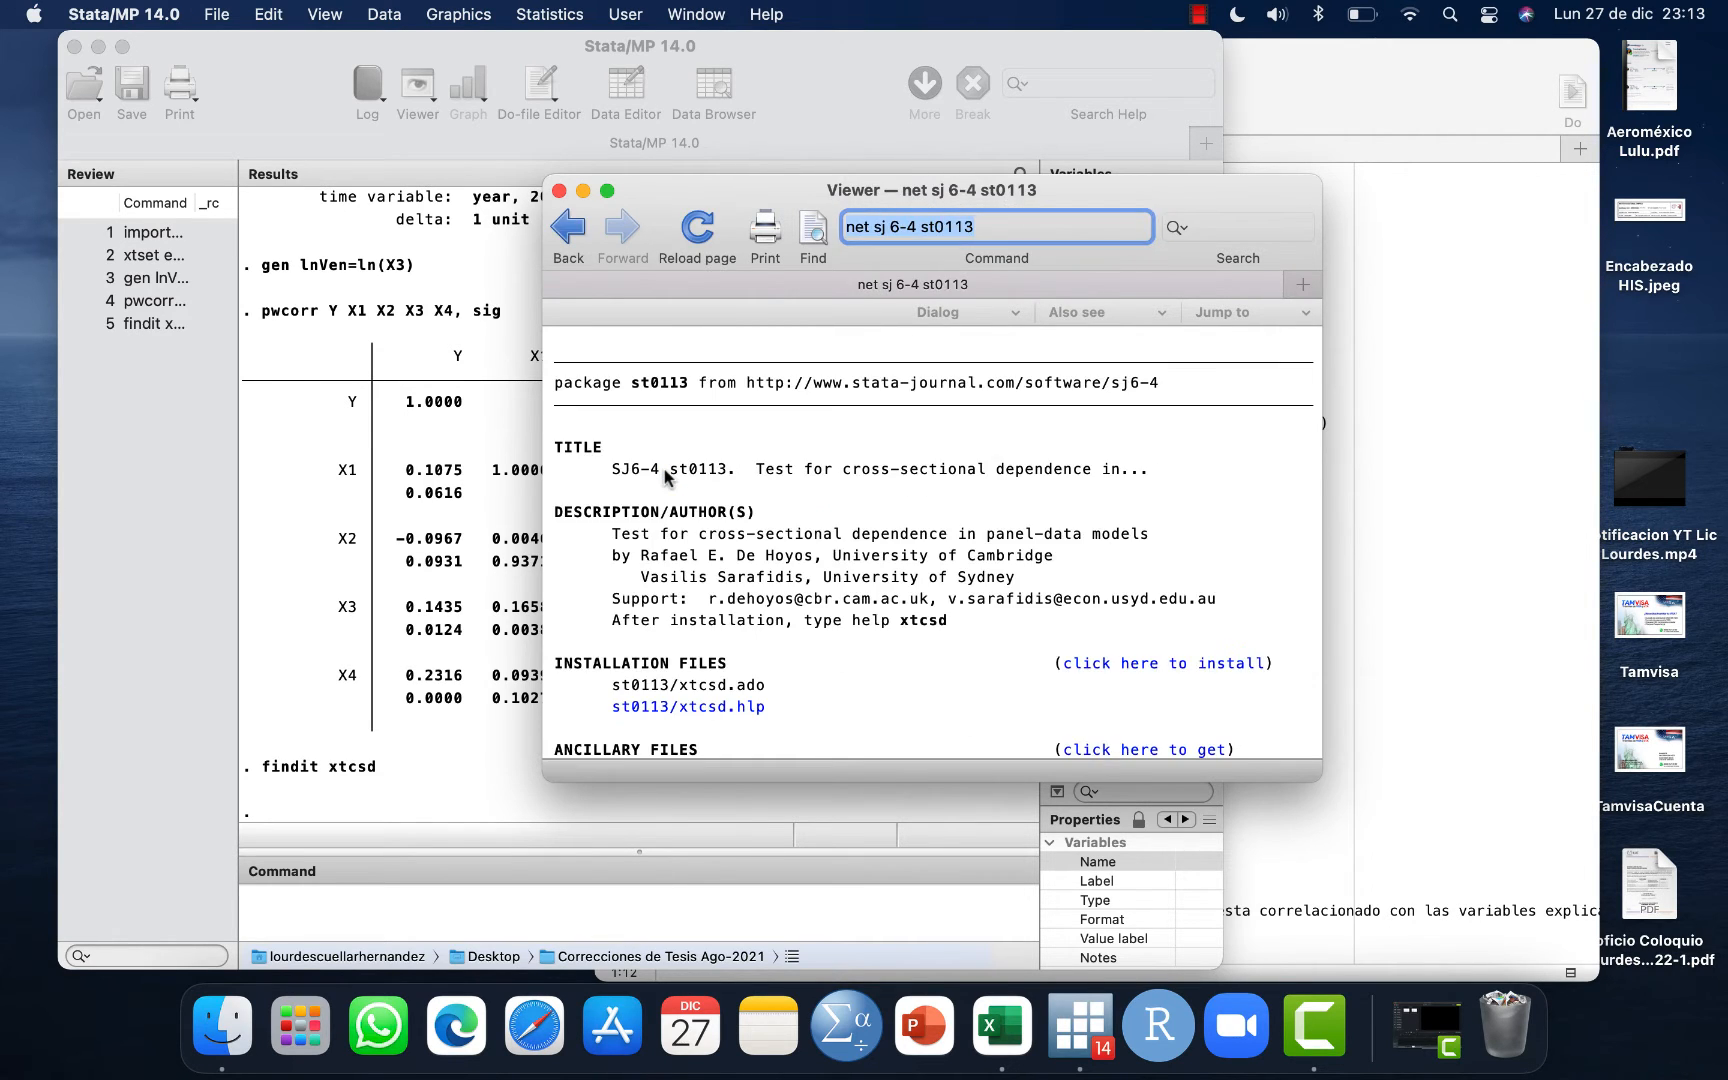
{"action": "left_click", "coordinate": [1143, 670]}
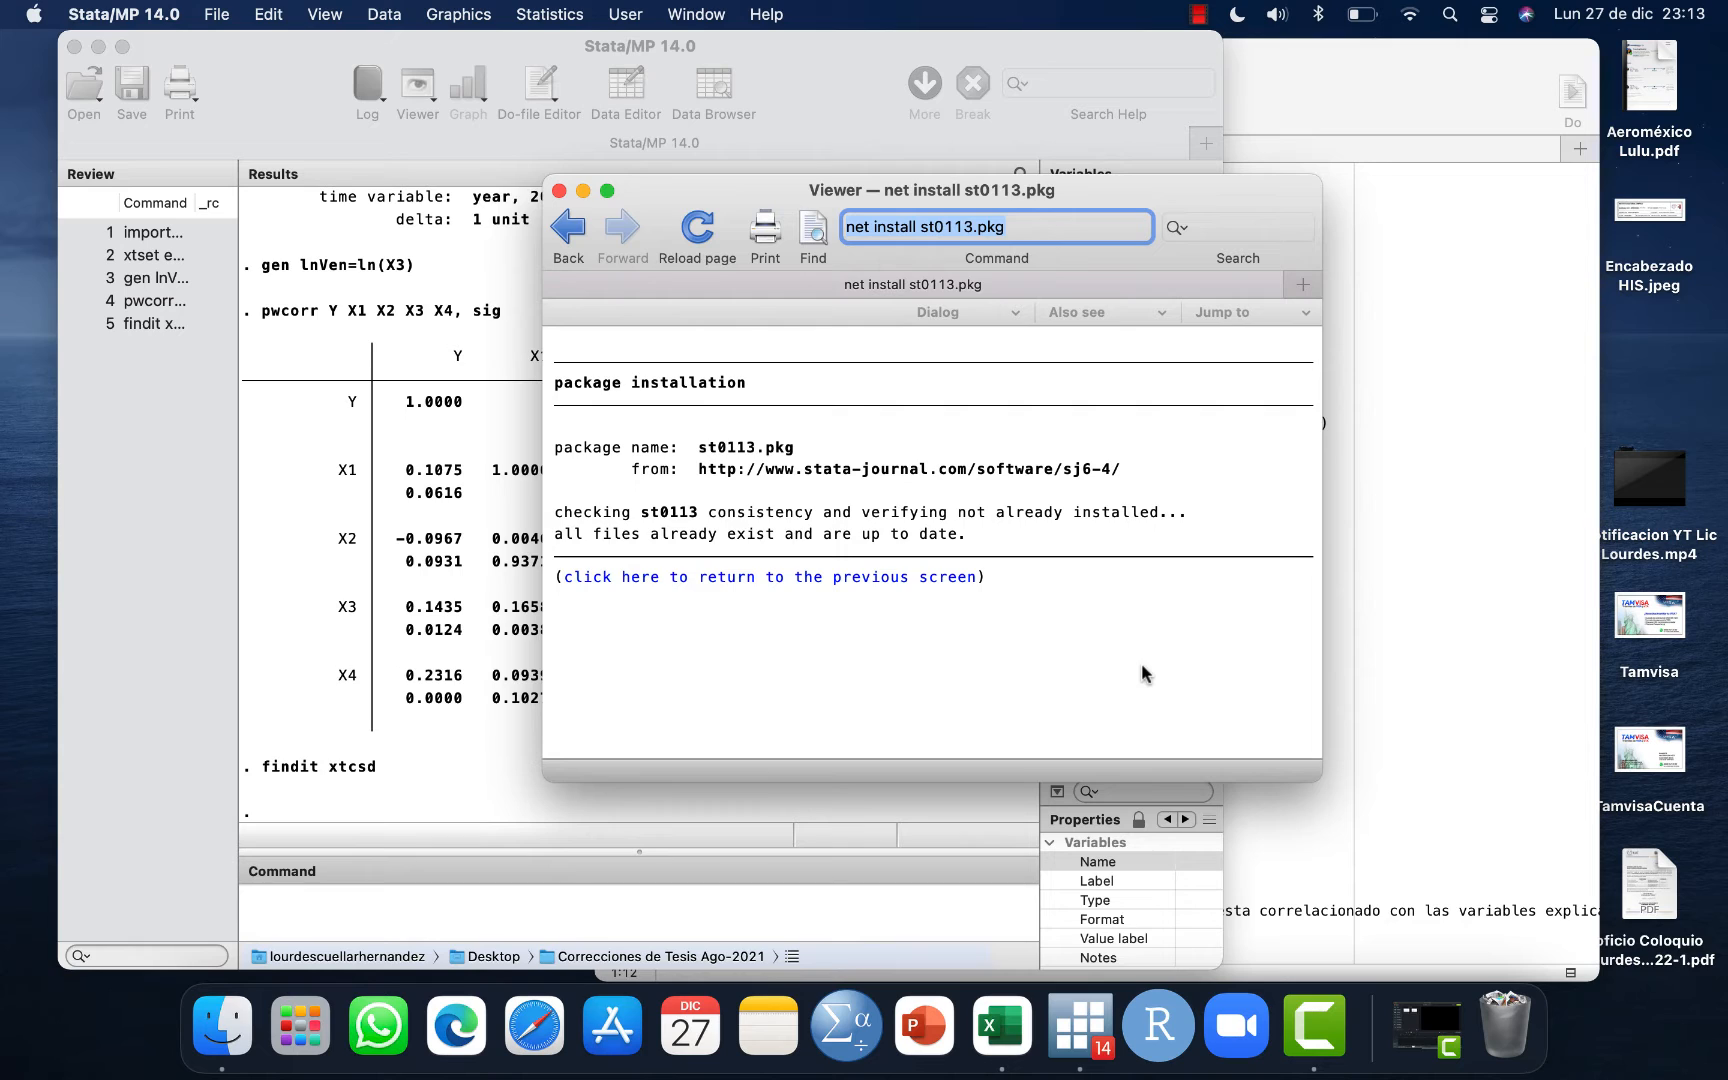
{"action": "left_click", "coordinate": [558, 191]}
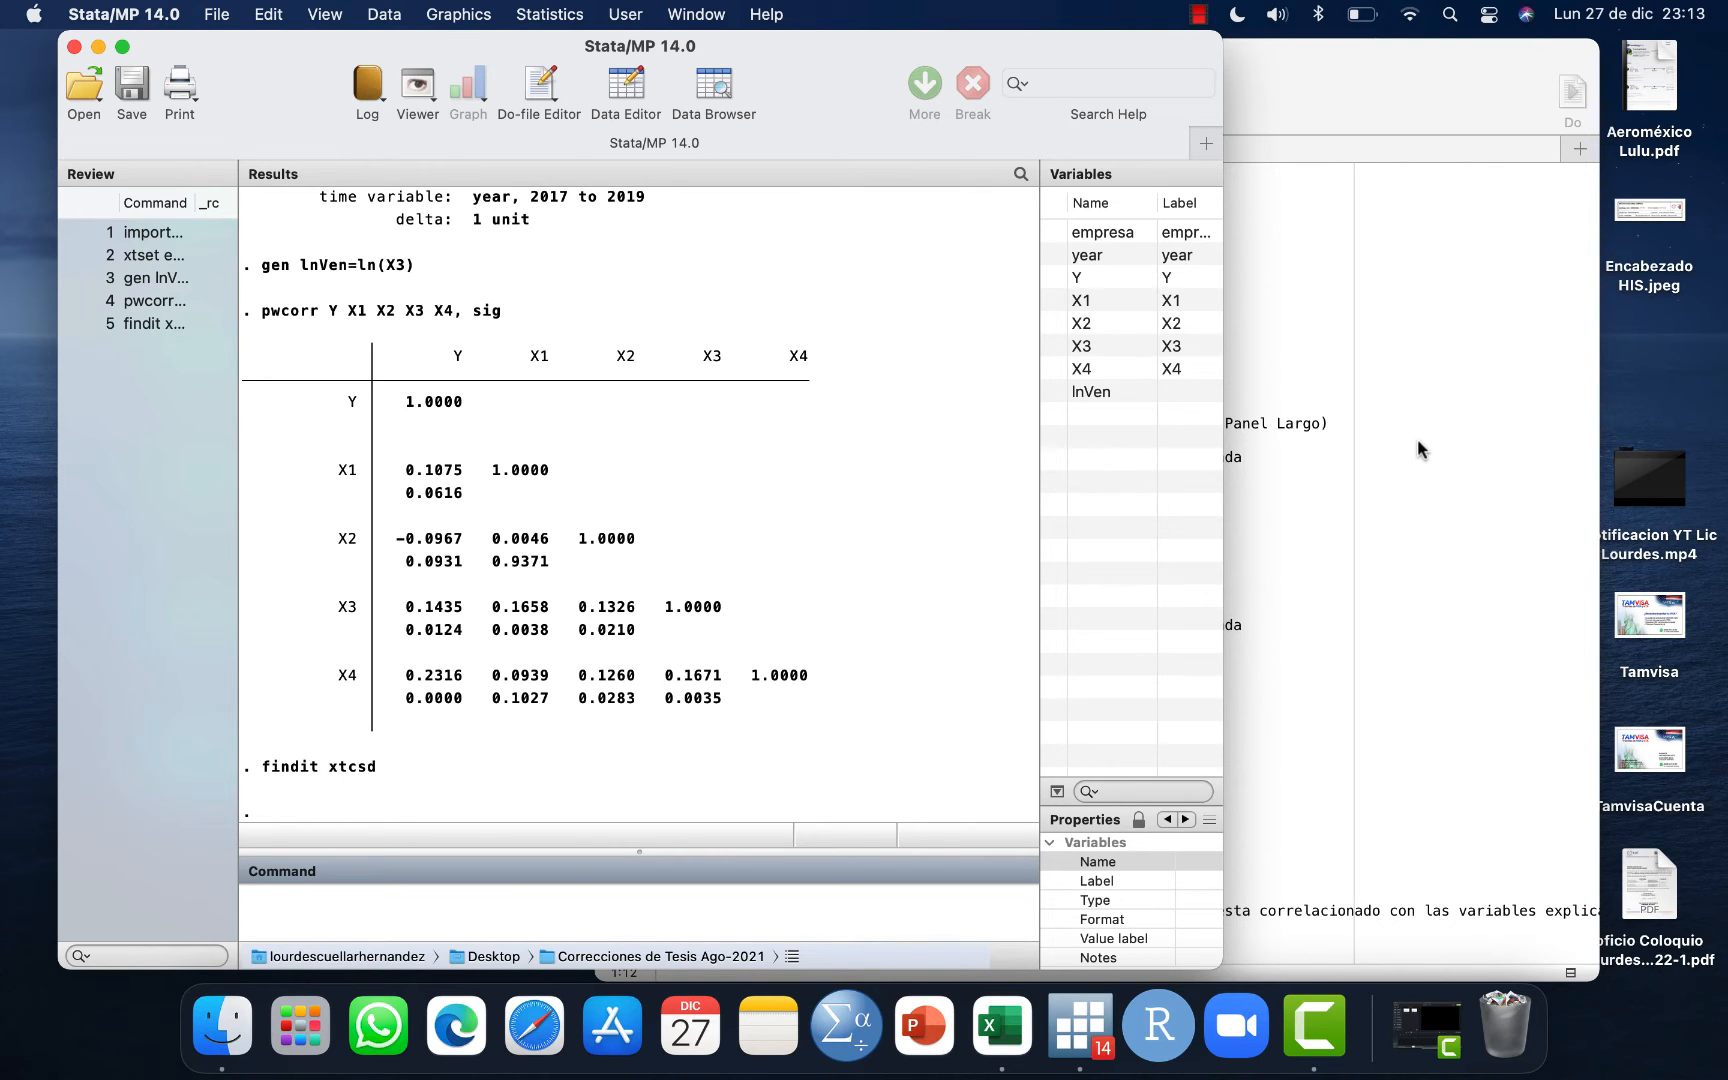
Copy the line xtreg Y X1 X2 lnX3 X4, re from the do-file and run it to estimate the random-effects model.
{"action": "left_click", "coordinate": [1282, 351]}
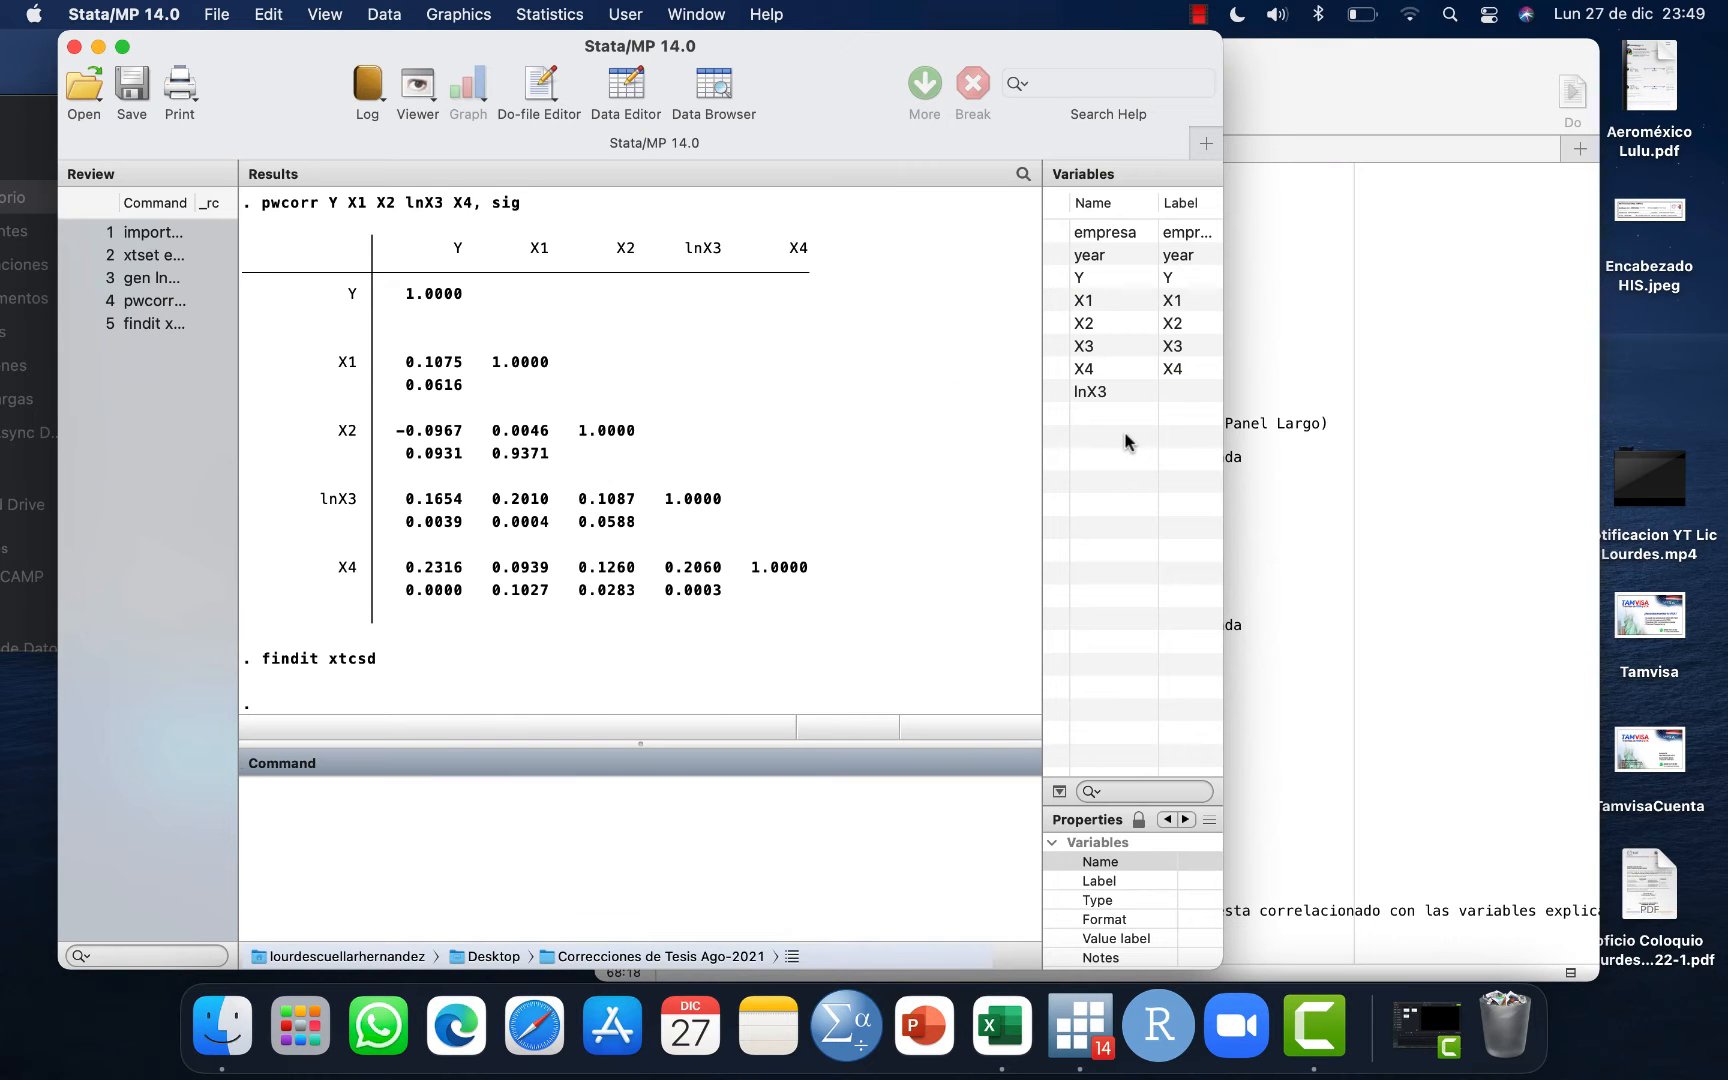
{"action": "left_click", "coordinate": [1296, 474]}
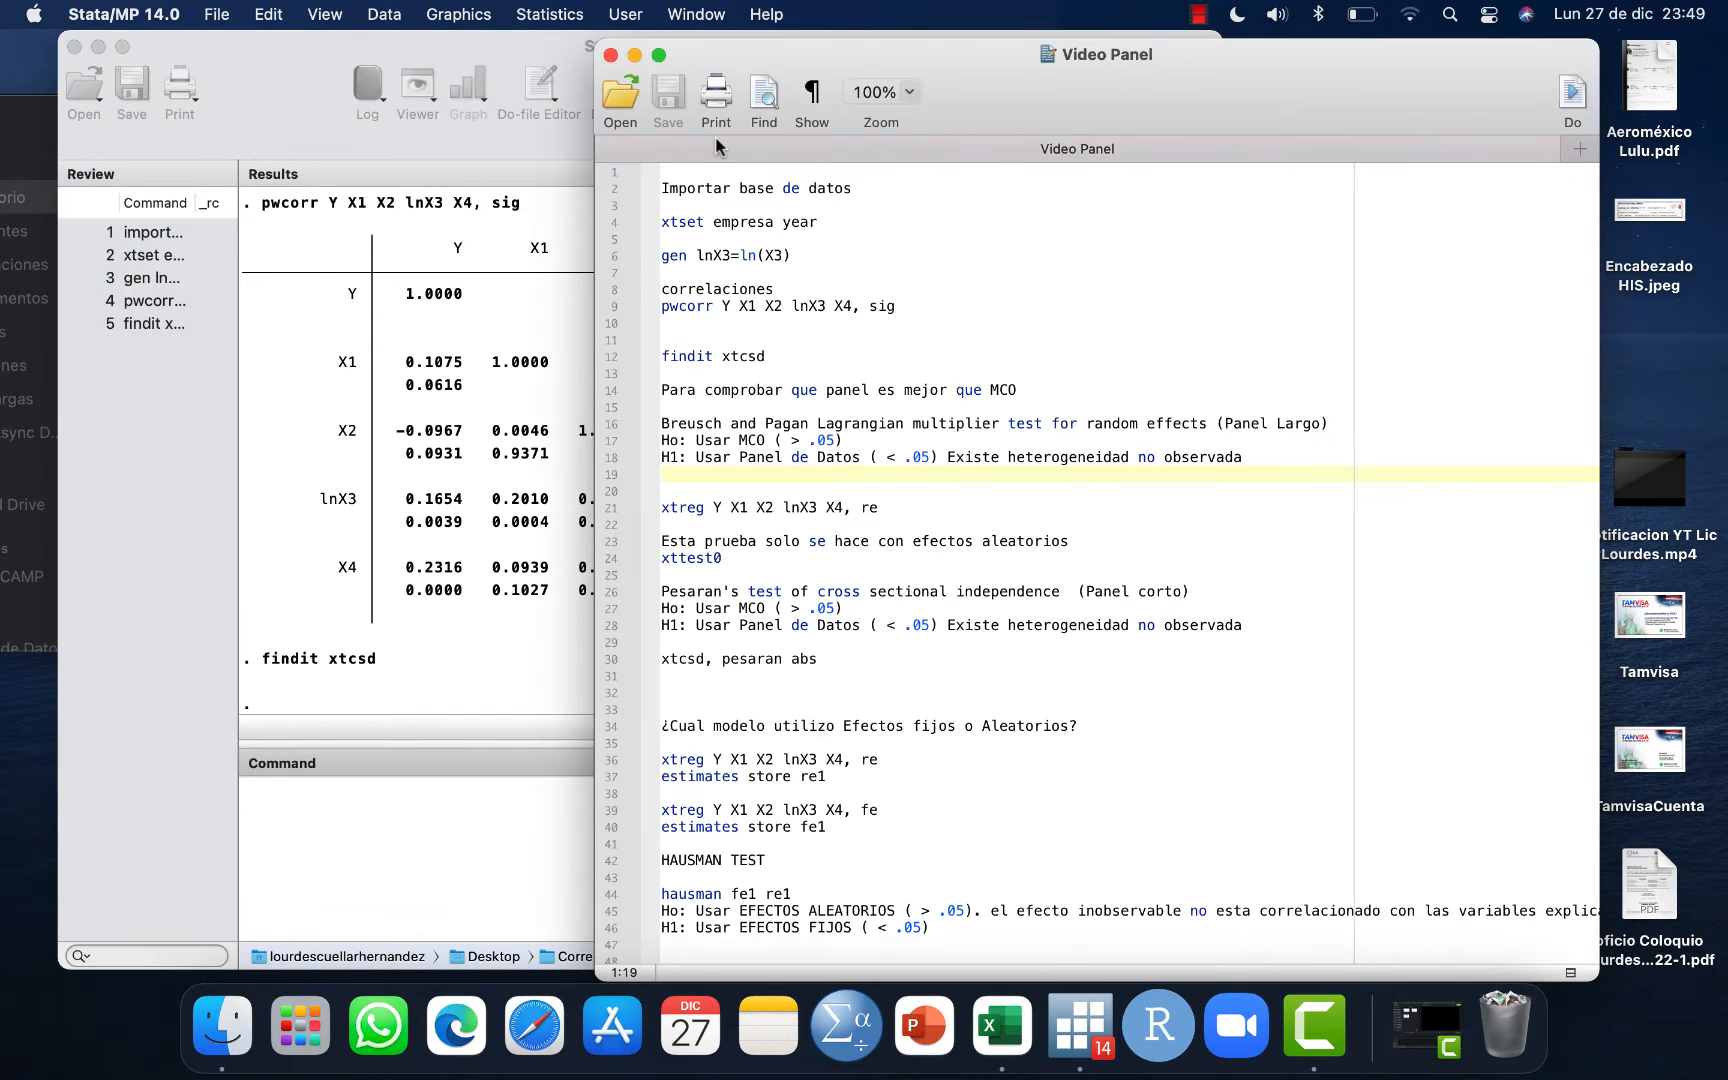
{"action": "left_click", "coordinate": [659, 55]}
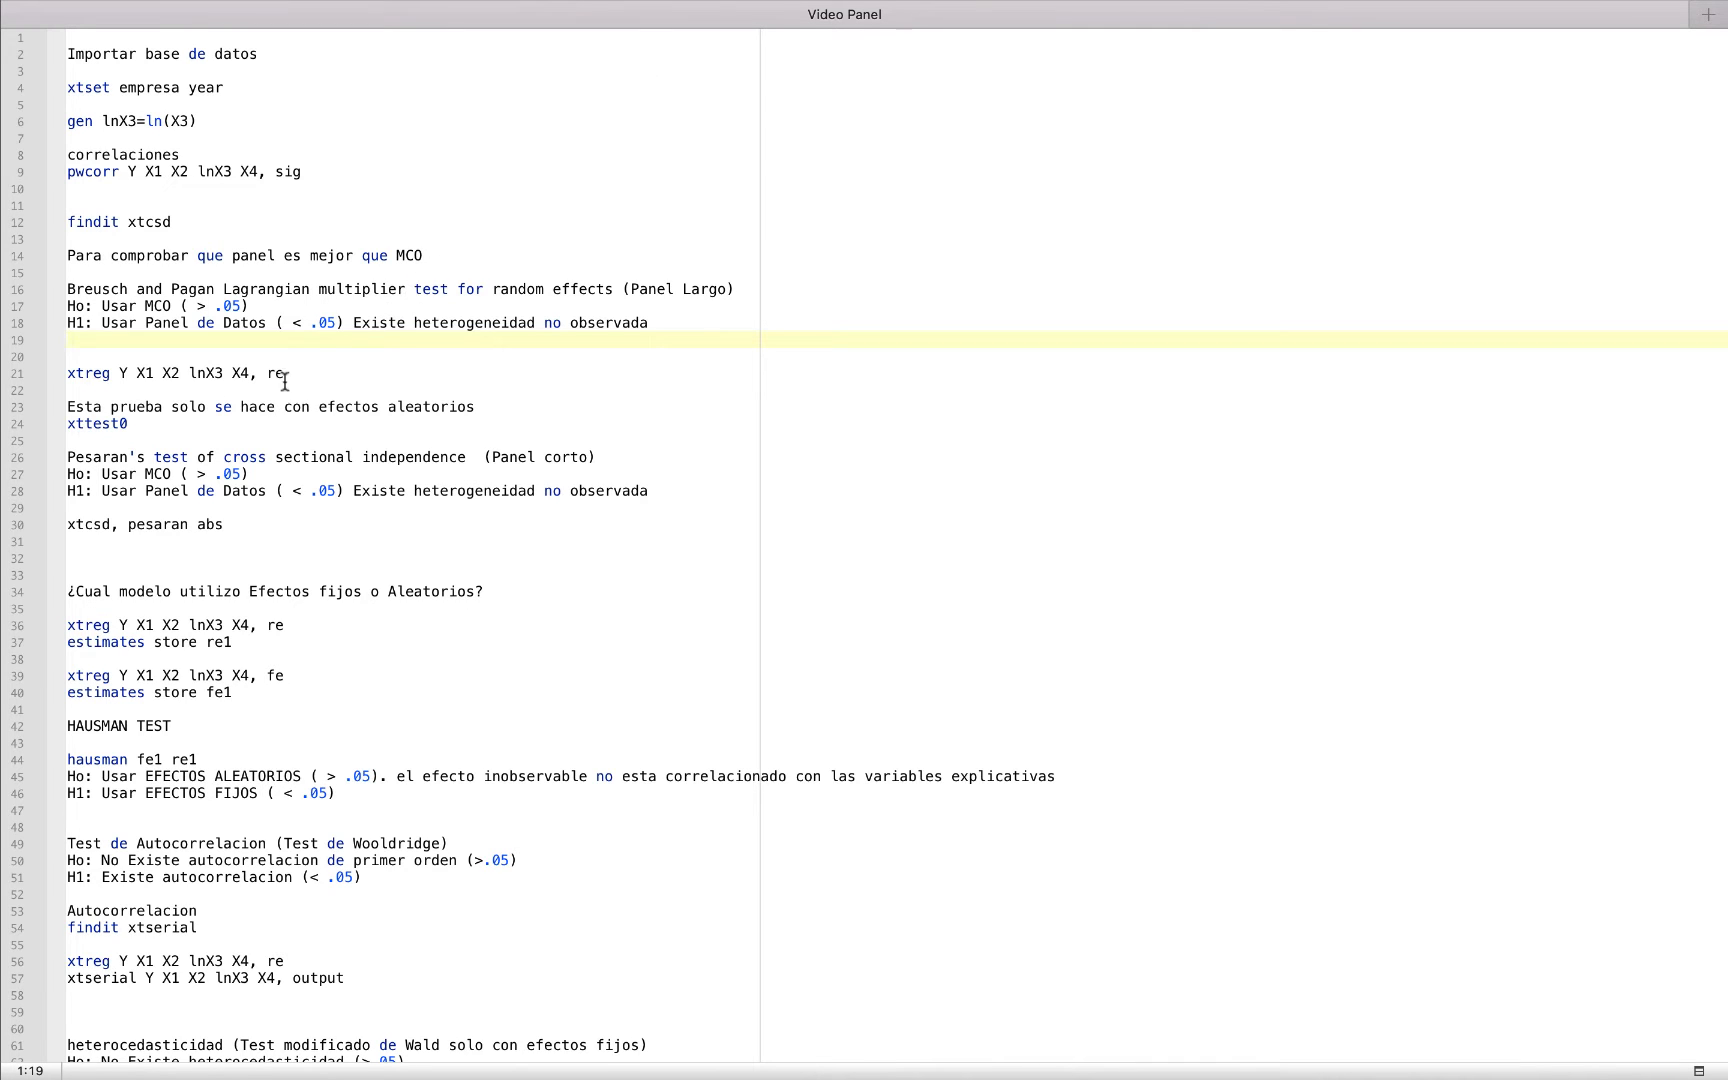
{"action": "left_click_drag", "start_coordinate": [305, 375], "coordinate": [49, 373]}
{"action": "key", "text": "super+c"}
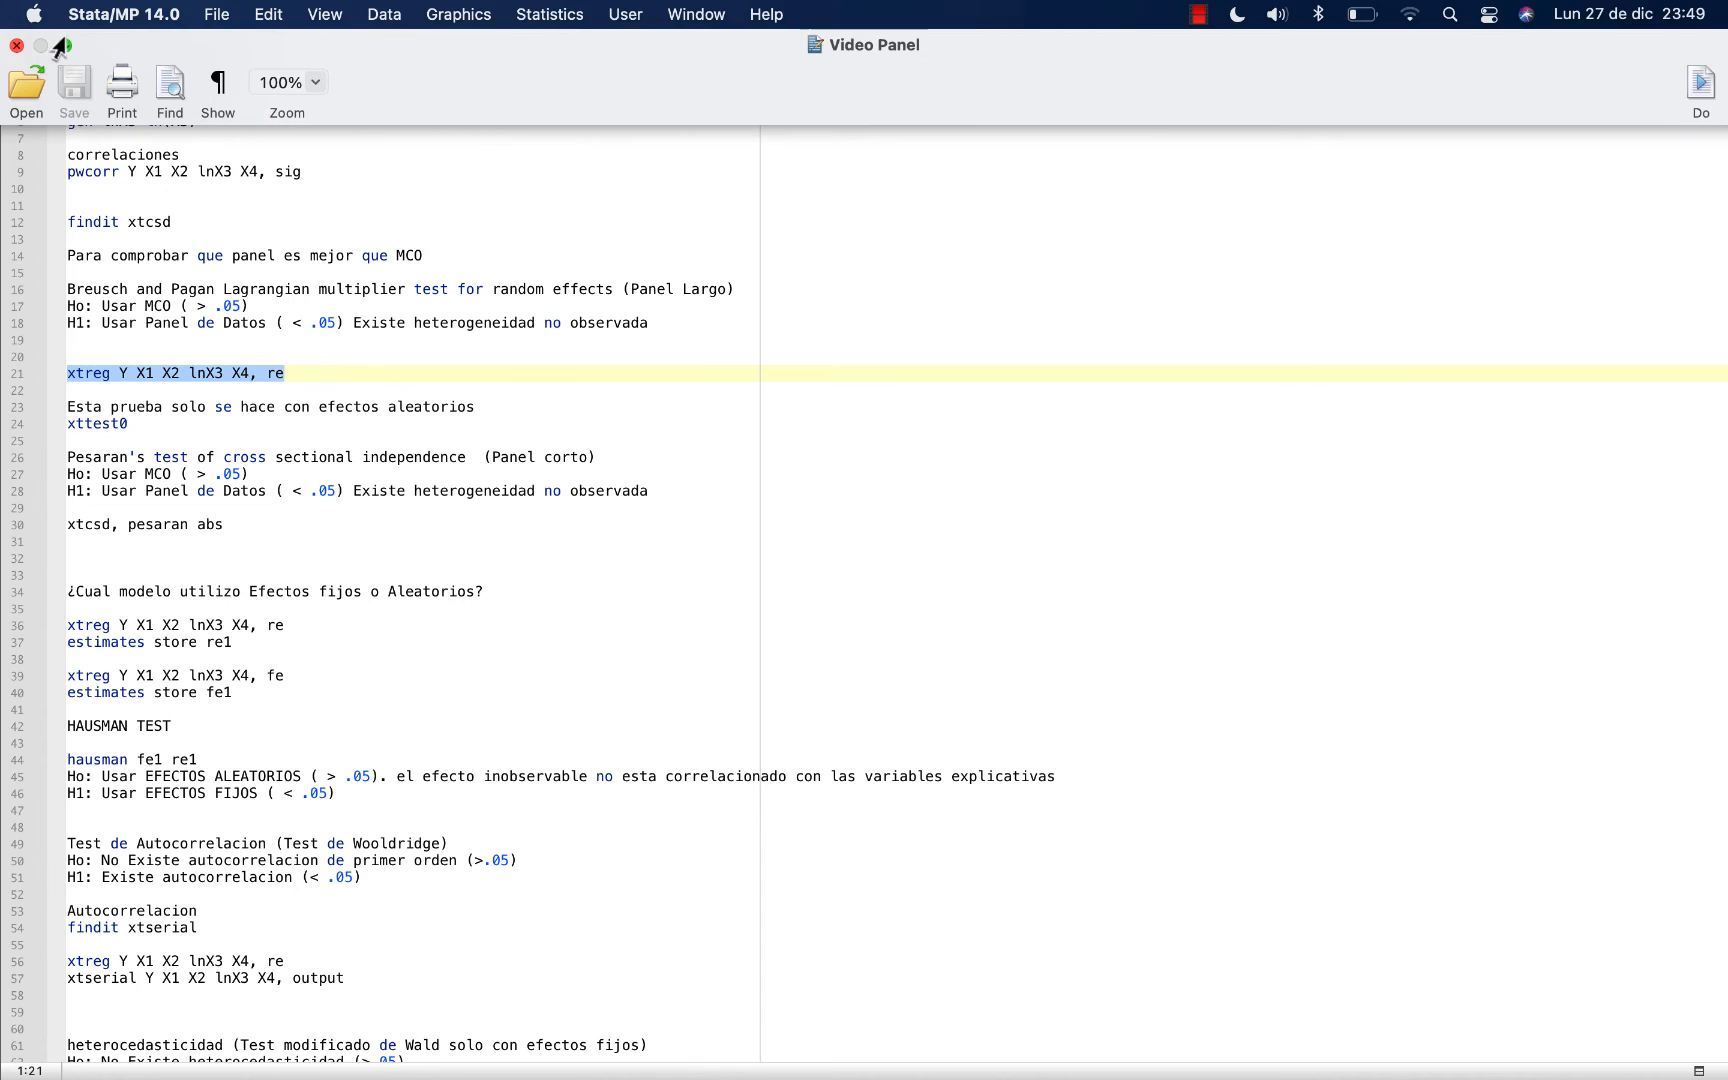
{"action": "left_click", "coordinate": [66, 45]}
{"action": "left_click", "coordinate": [278, 818]}
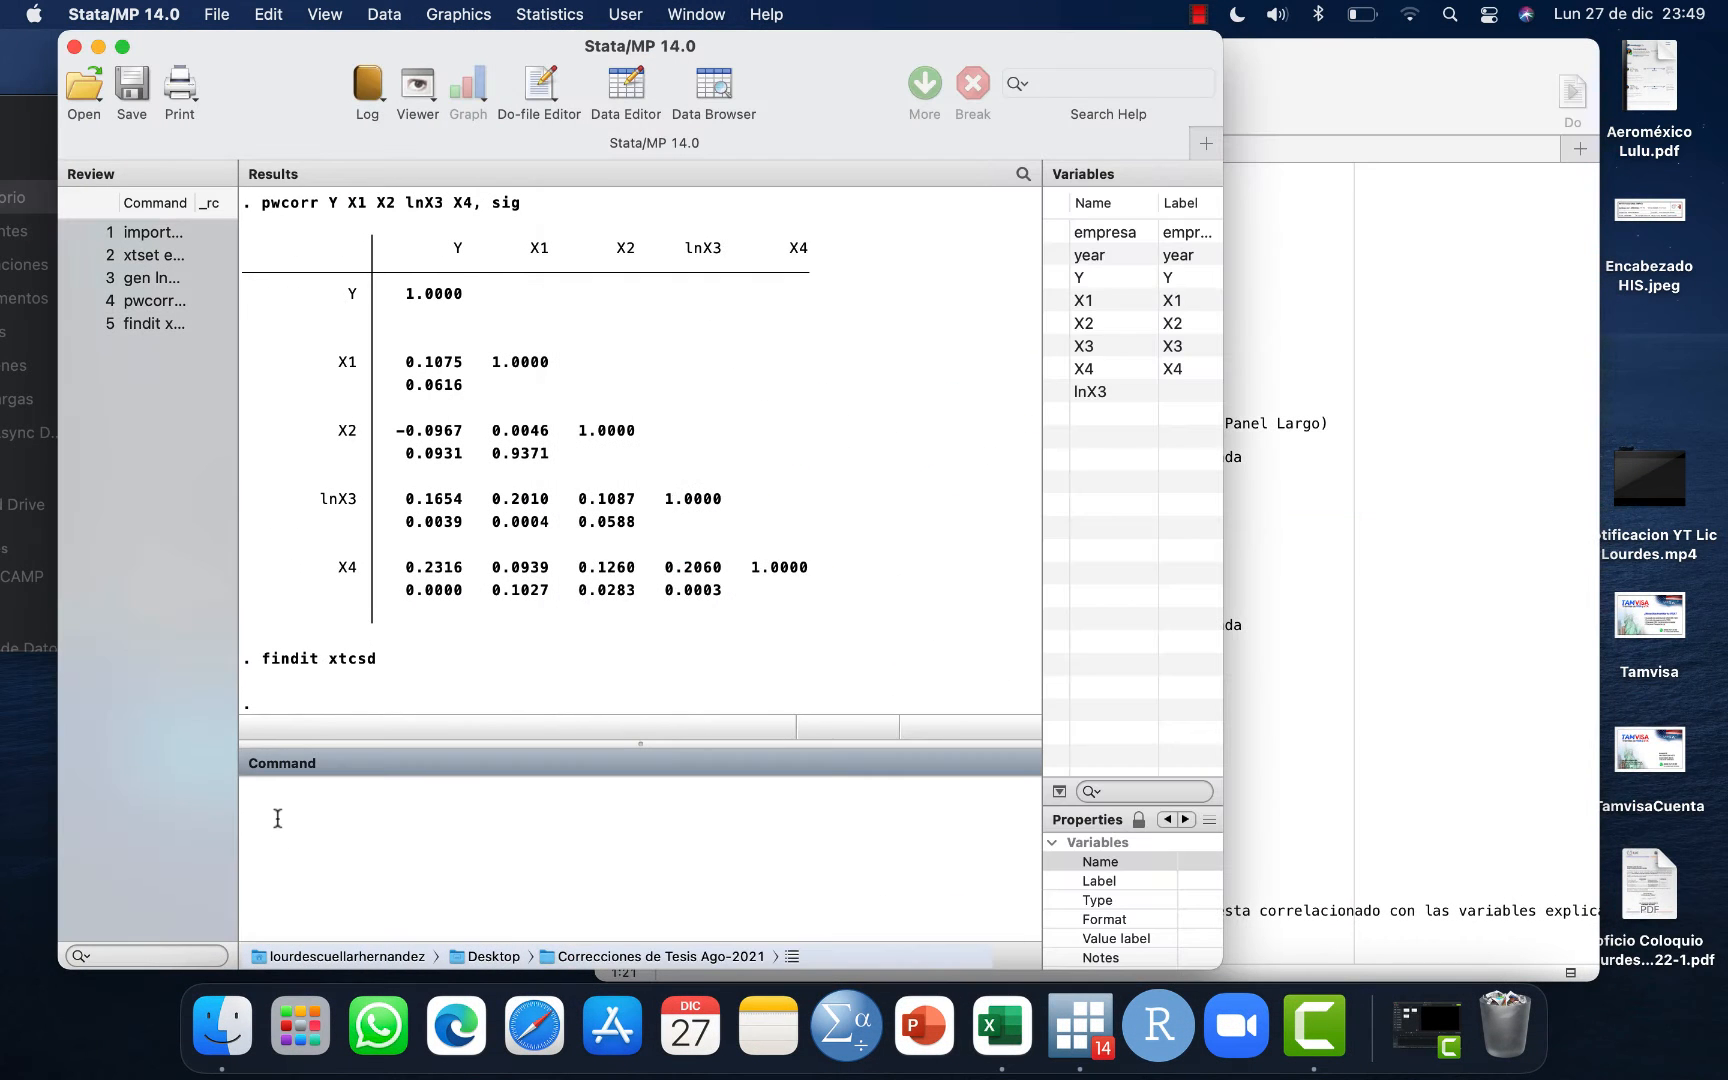
{"action": "key", "text": "super+v"}
{"action": "key", "text": "Return"}
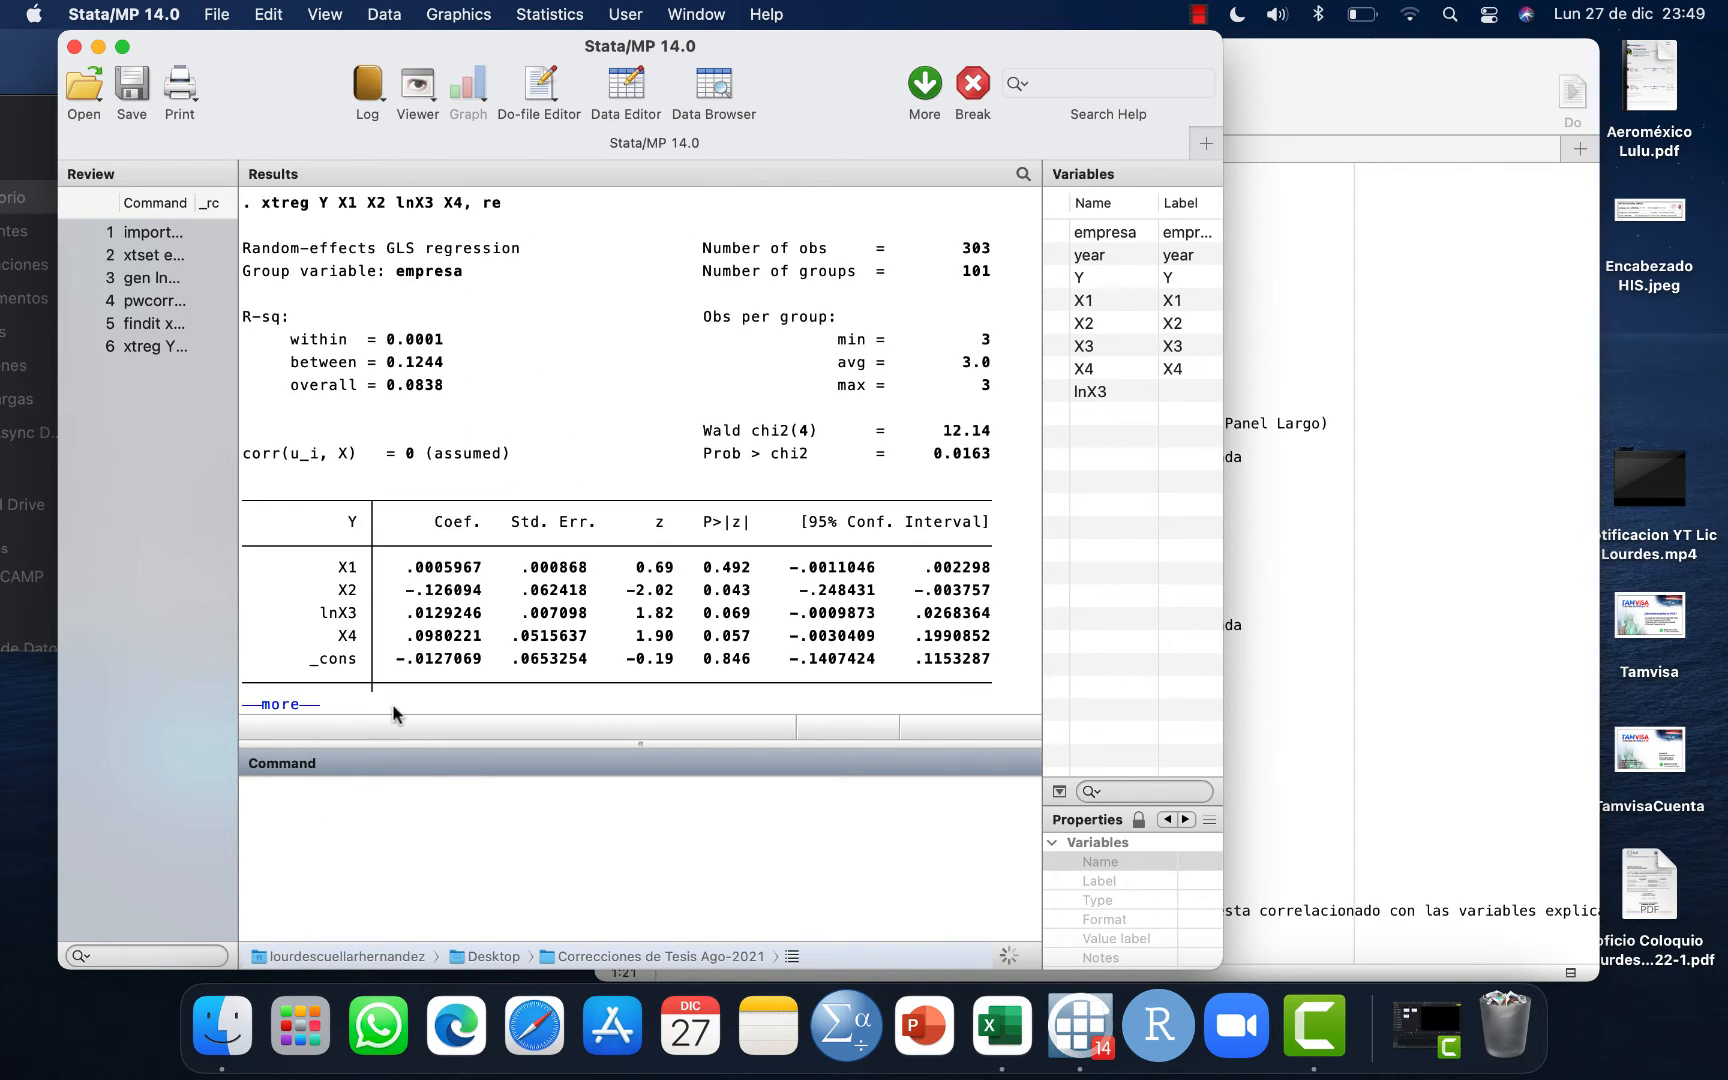
Copy xttest0 from the do-file, let the paused regression output finish, and run the Breusch and Pagan Lagrangian multiplier test.
{"action": "left_click", "coordinate": [1262, 520]}
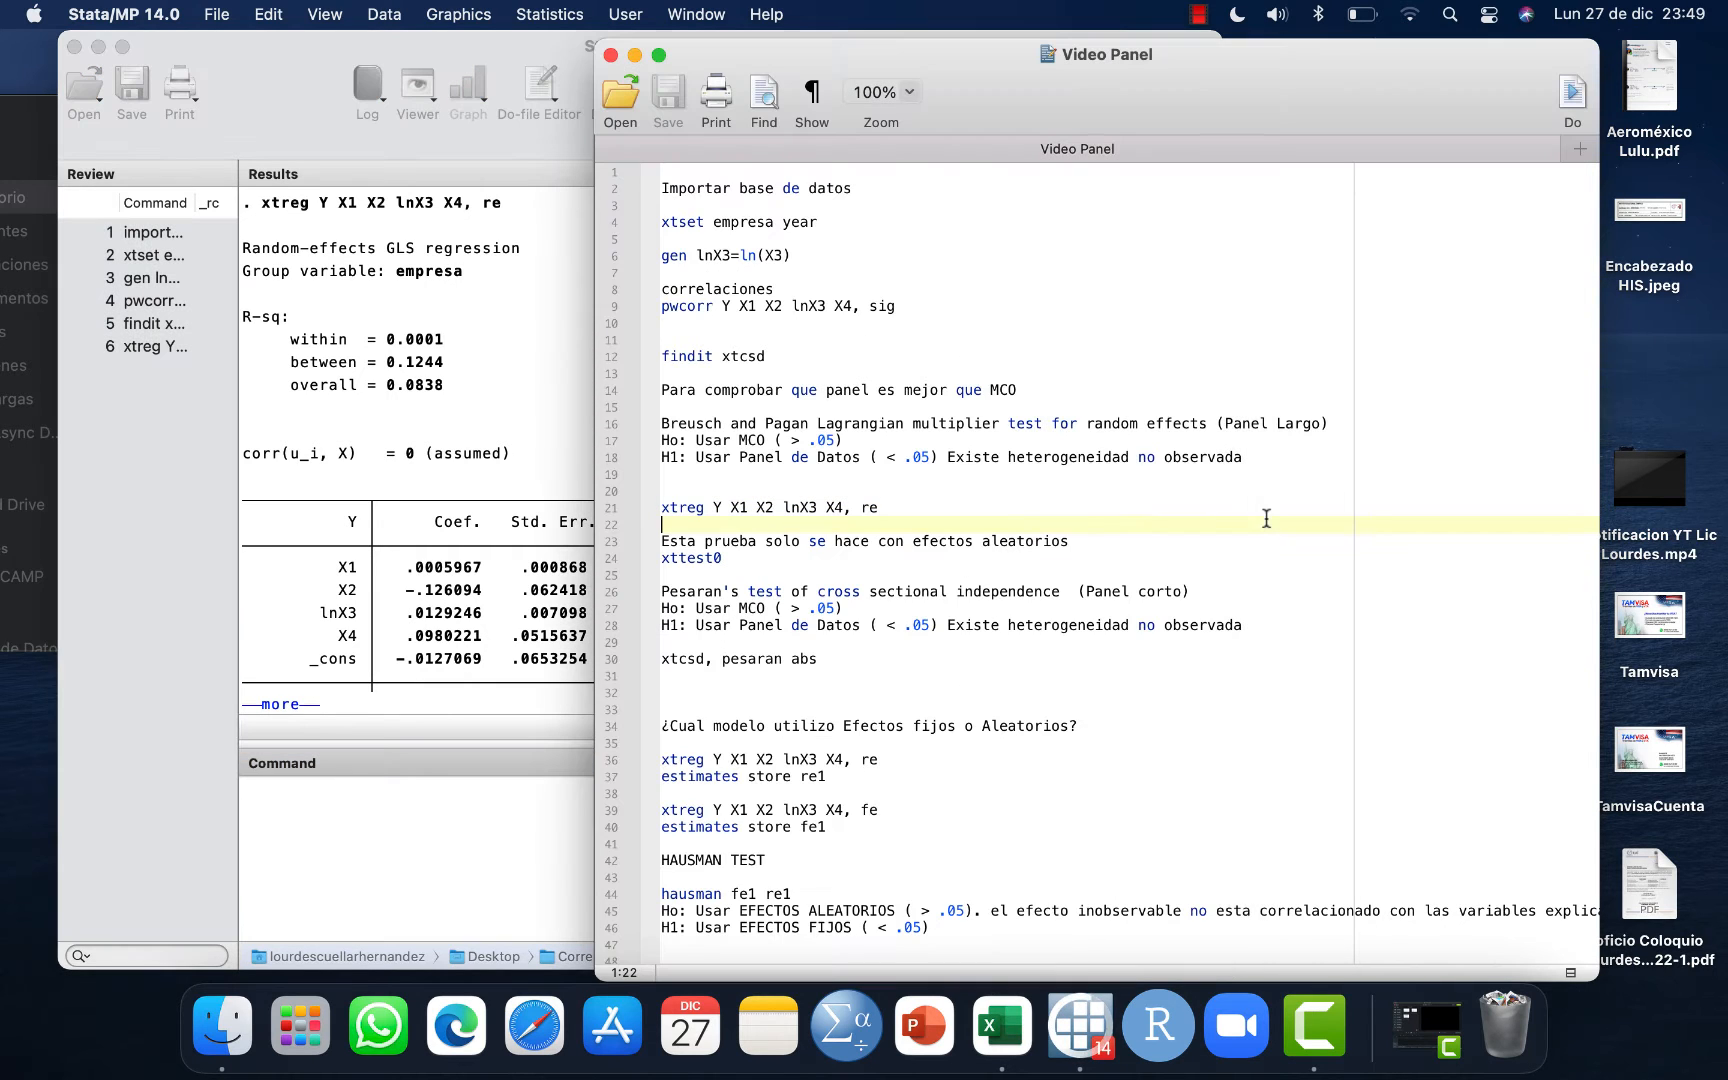
{"action": "double_click", "coordinate": [693, 558]}
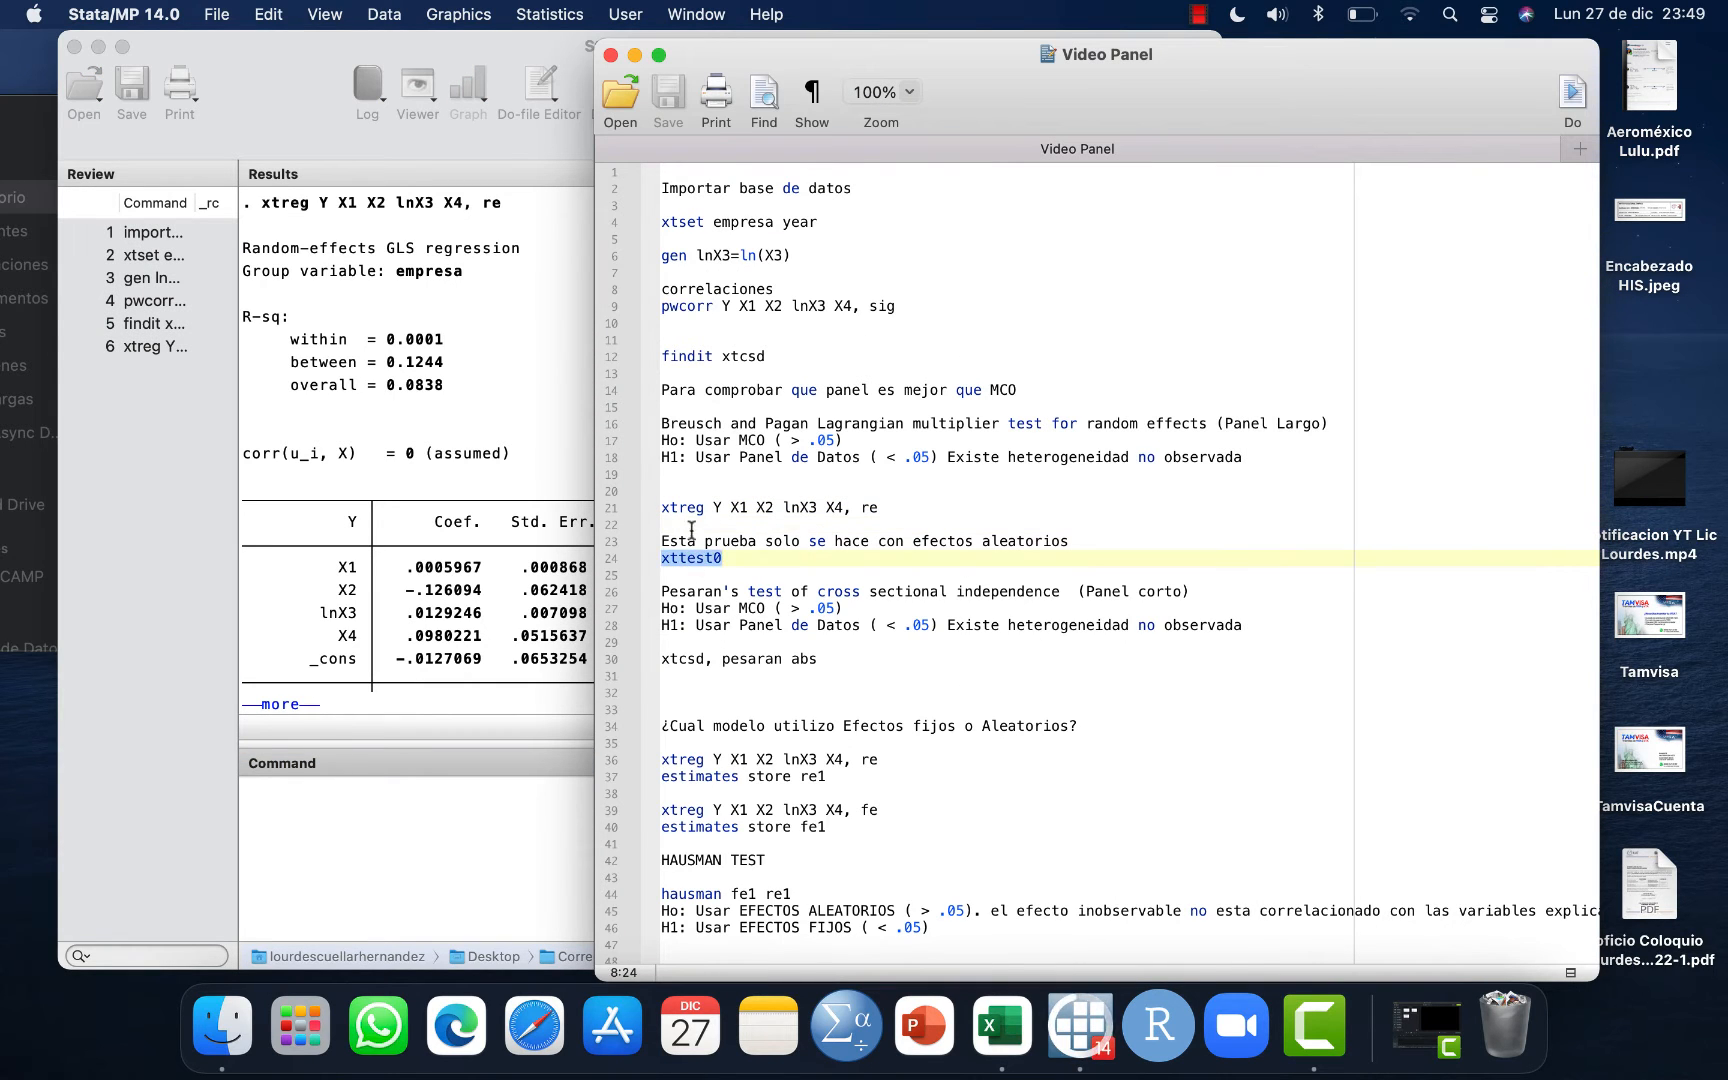
{"action": "key", "text": "super+c"}
{"action": "left_click", "coordinate": [305, 841]}
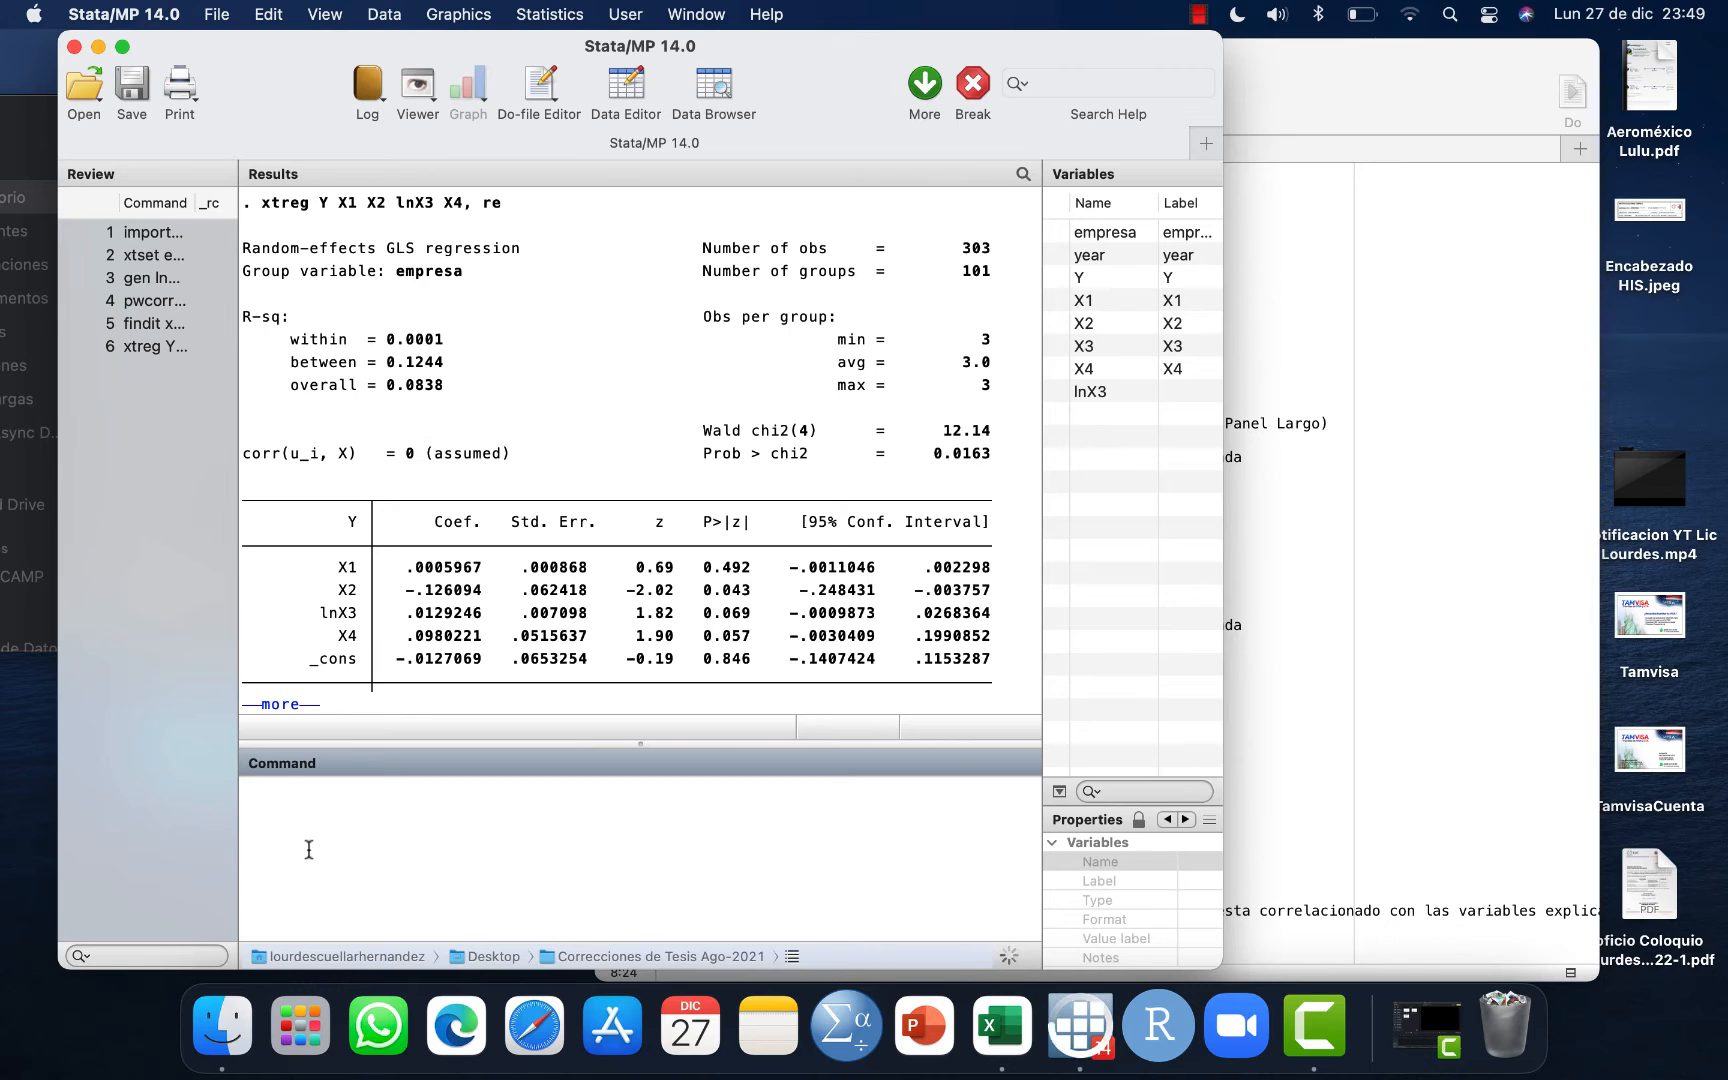
{"action": "key", "text": "super+v"}
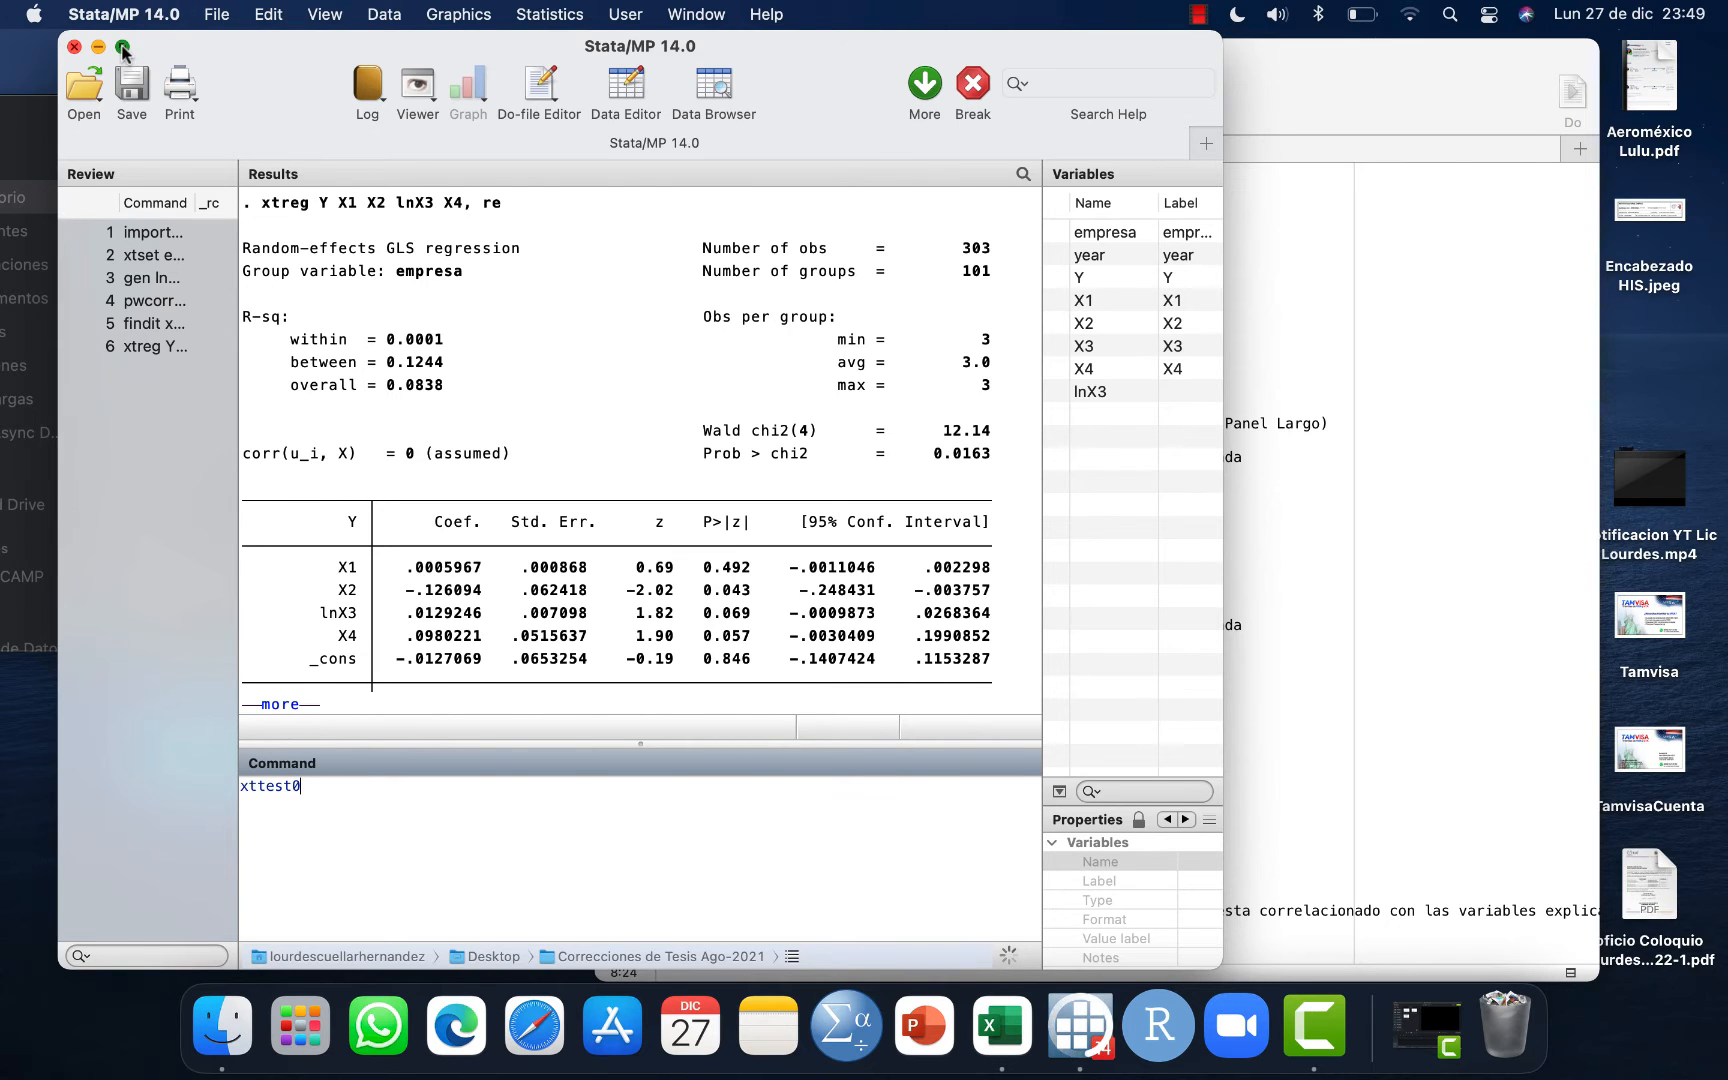
{"action": "key", "text": "ctrl+super+f"}
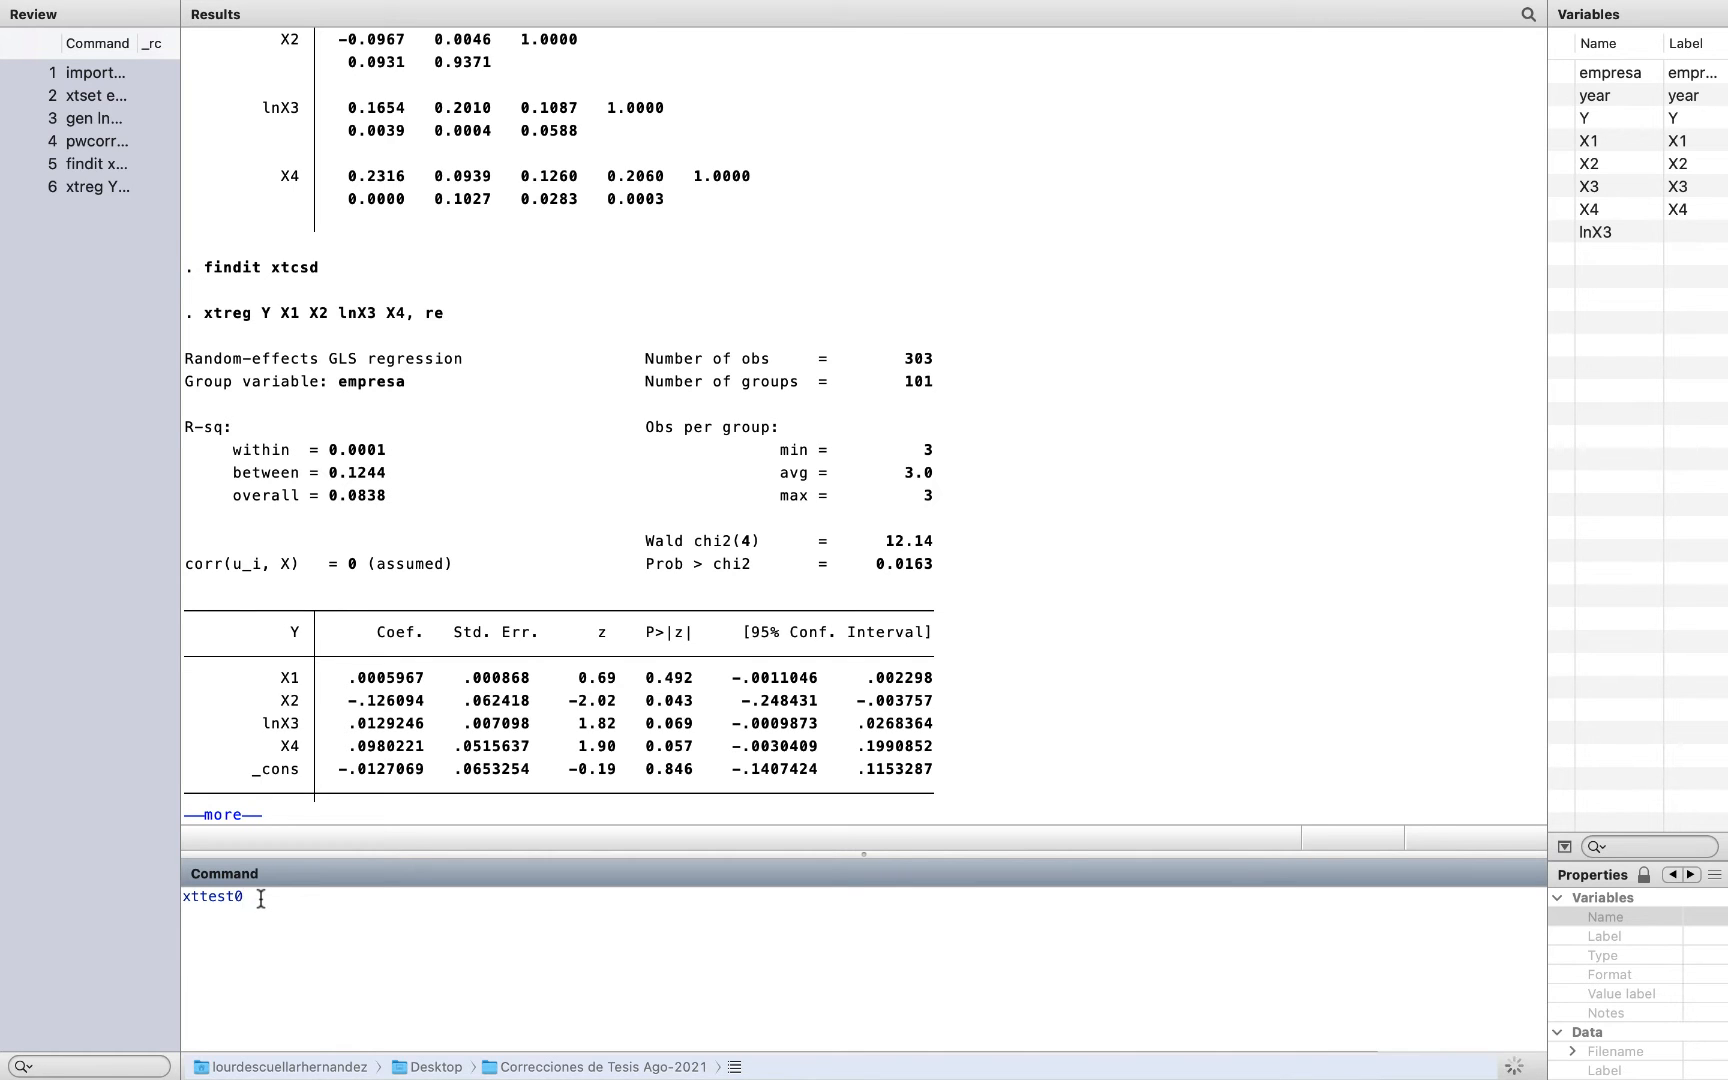
{"action": "key", "text": "space"}
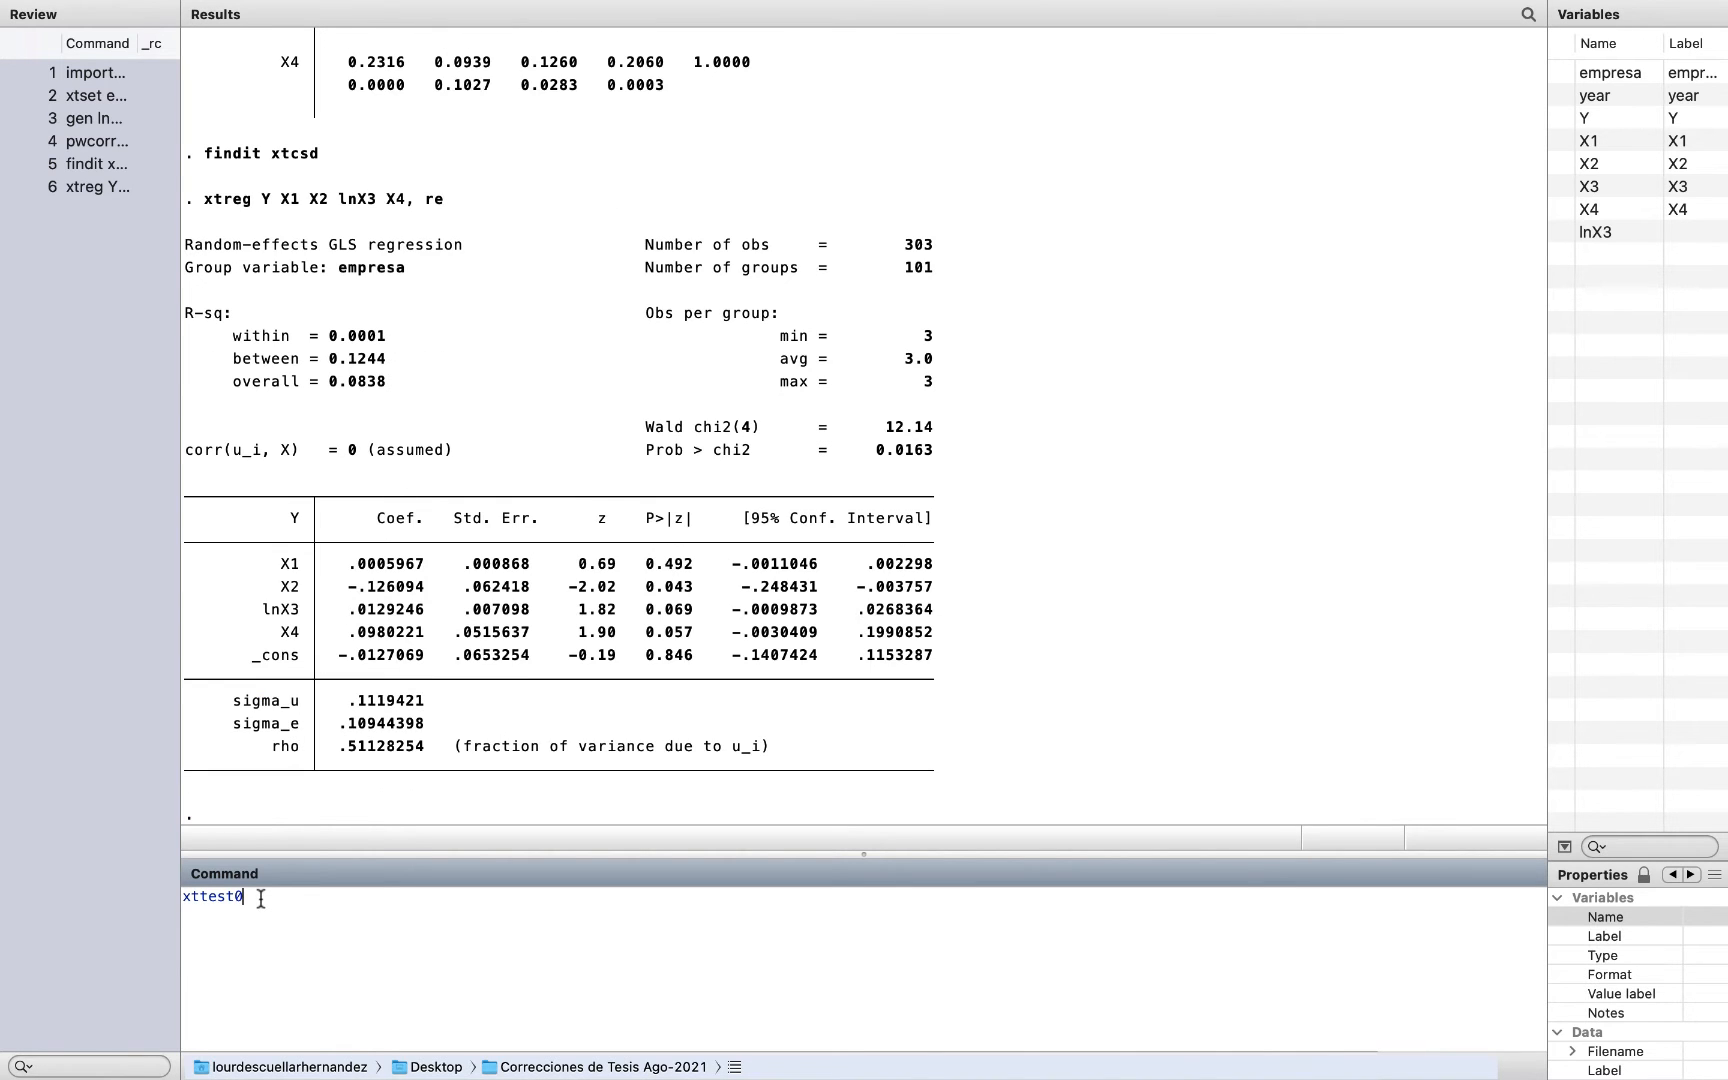
{"action": "key", "text": "Return"}
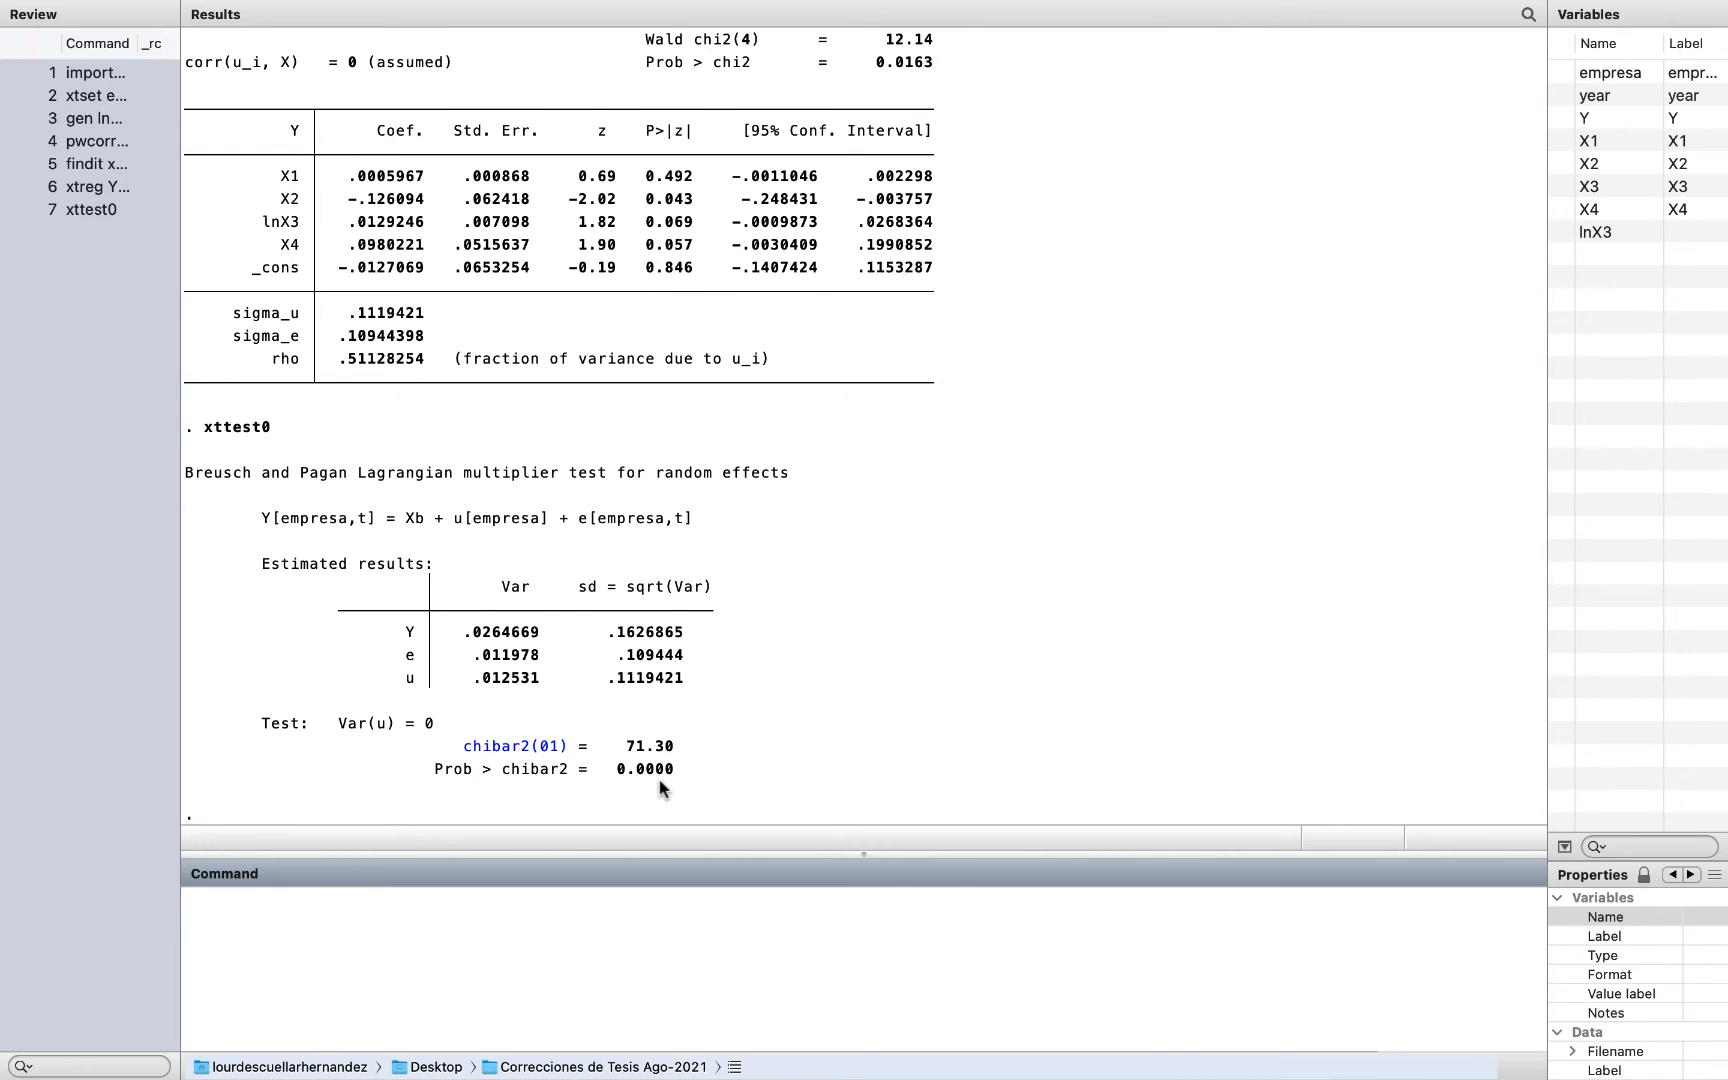
Copy the line xtcsd, pesaran abs from the do-file and run Pesaran's test of cross sectional independence.
{"action": "mouse_move", "coordinate": [60, 2]}
{"action": "left_click", "coordinate": [62, 45]}
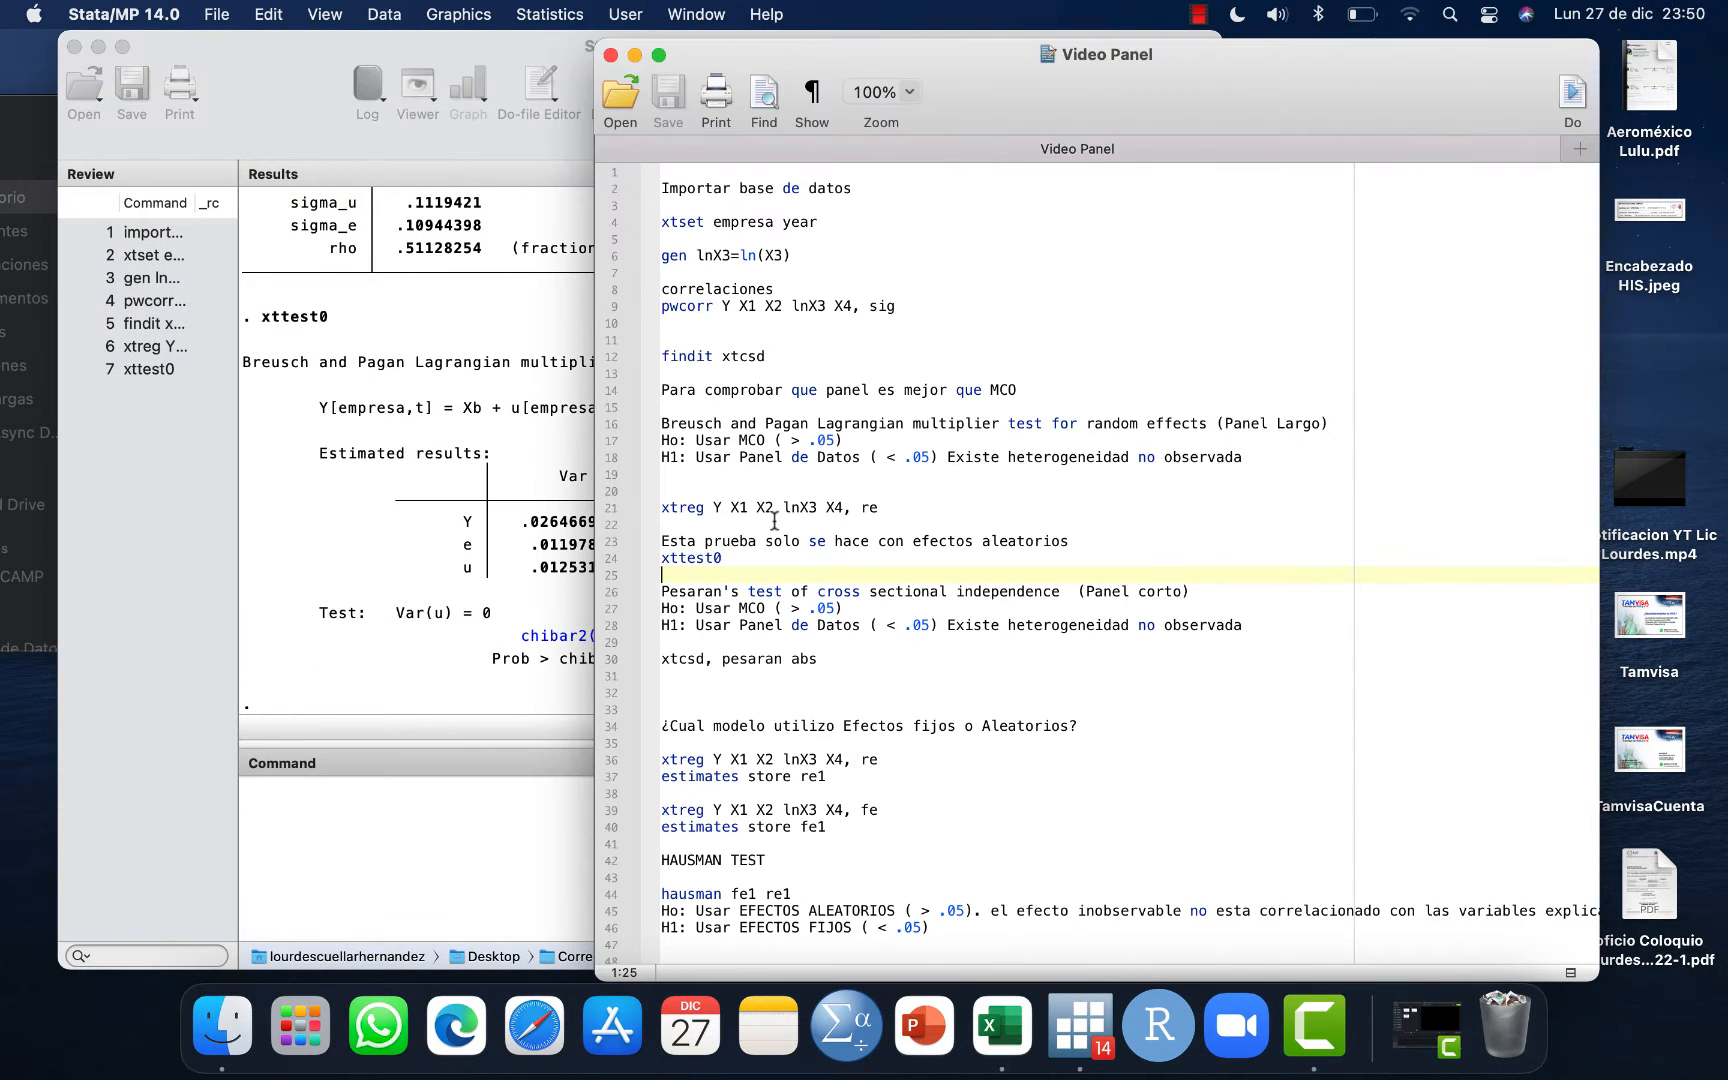
{"action": "left_click", "coordinate": [658, 55]}
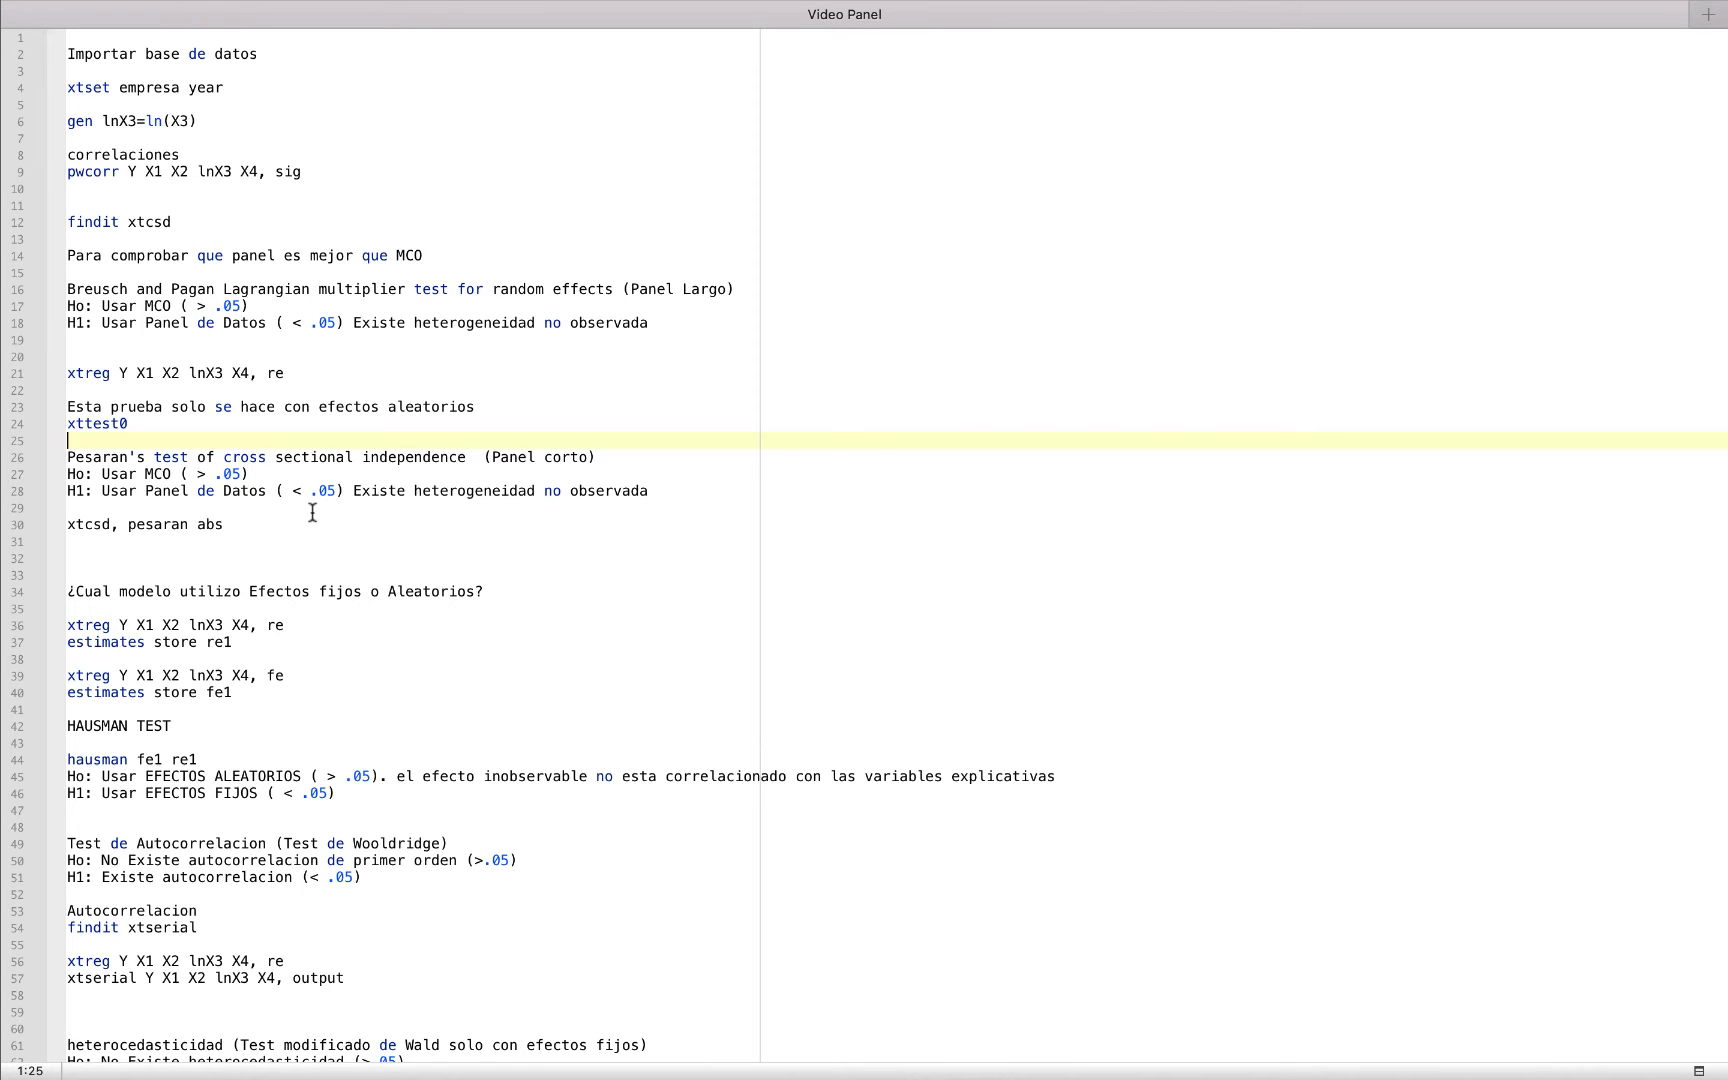
{"action": "left_click_drag", "start_coordinate": [226, 524], "coordinate": [46, 540]}
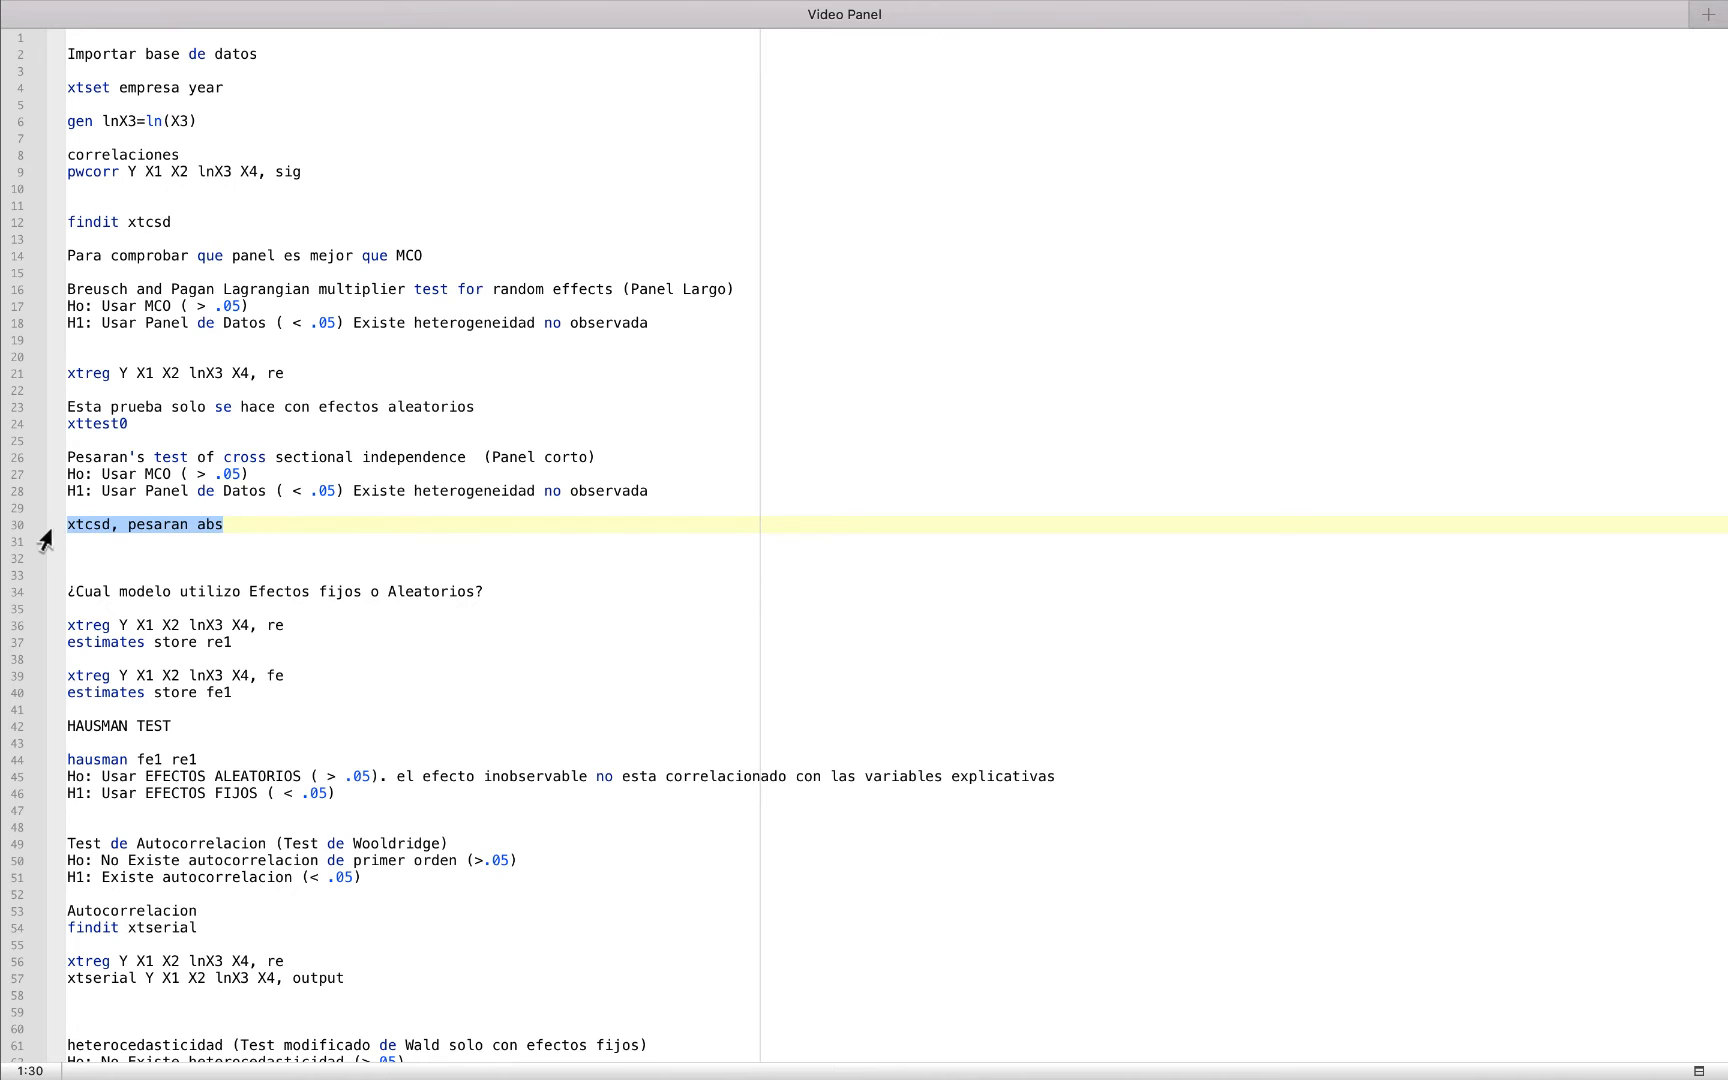
{"action": "mouse_move", "coordinate": [62, 5]}
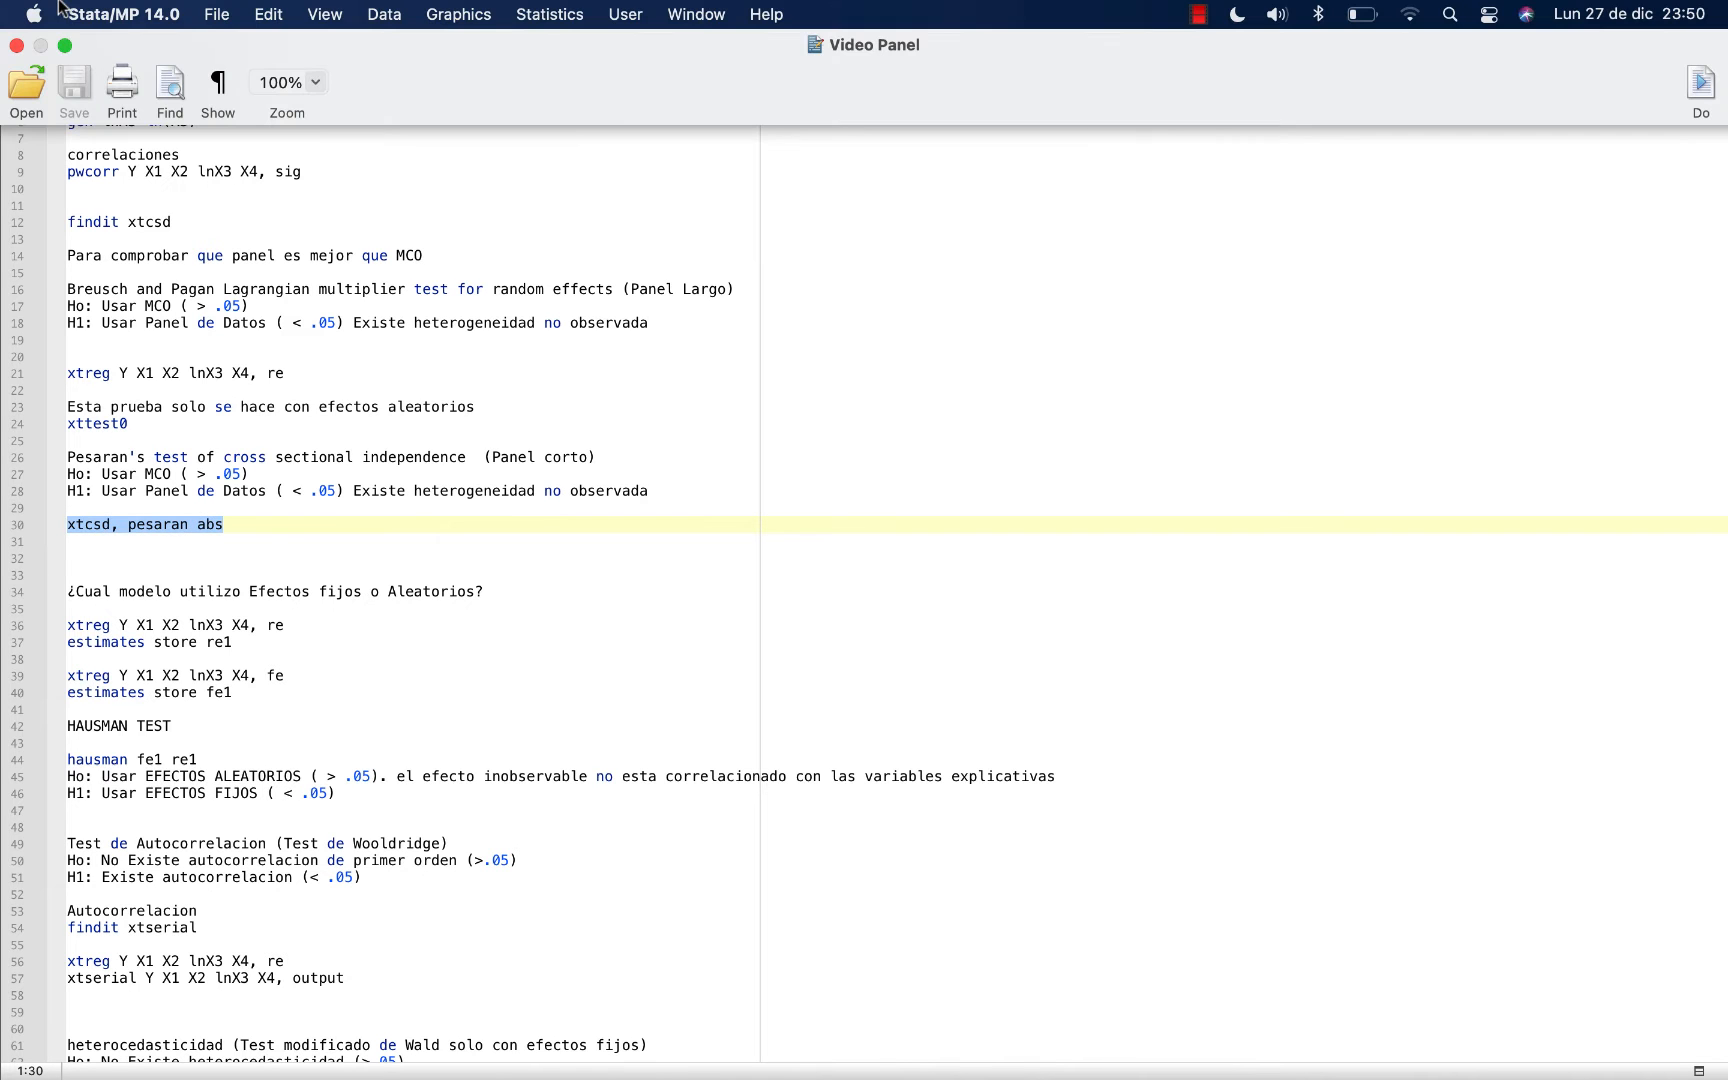
{"action": "left_click", "coordinate": [62, 47]}
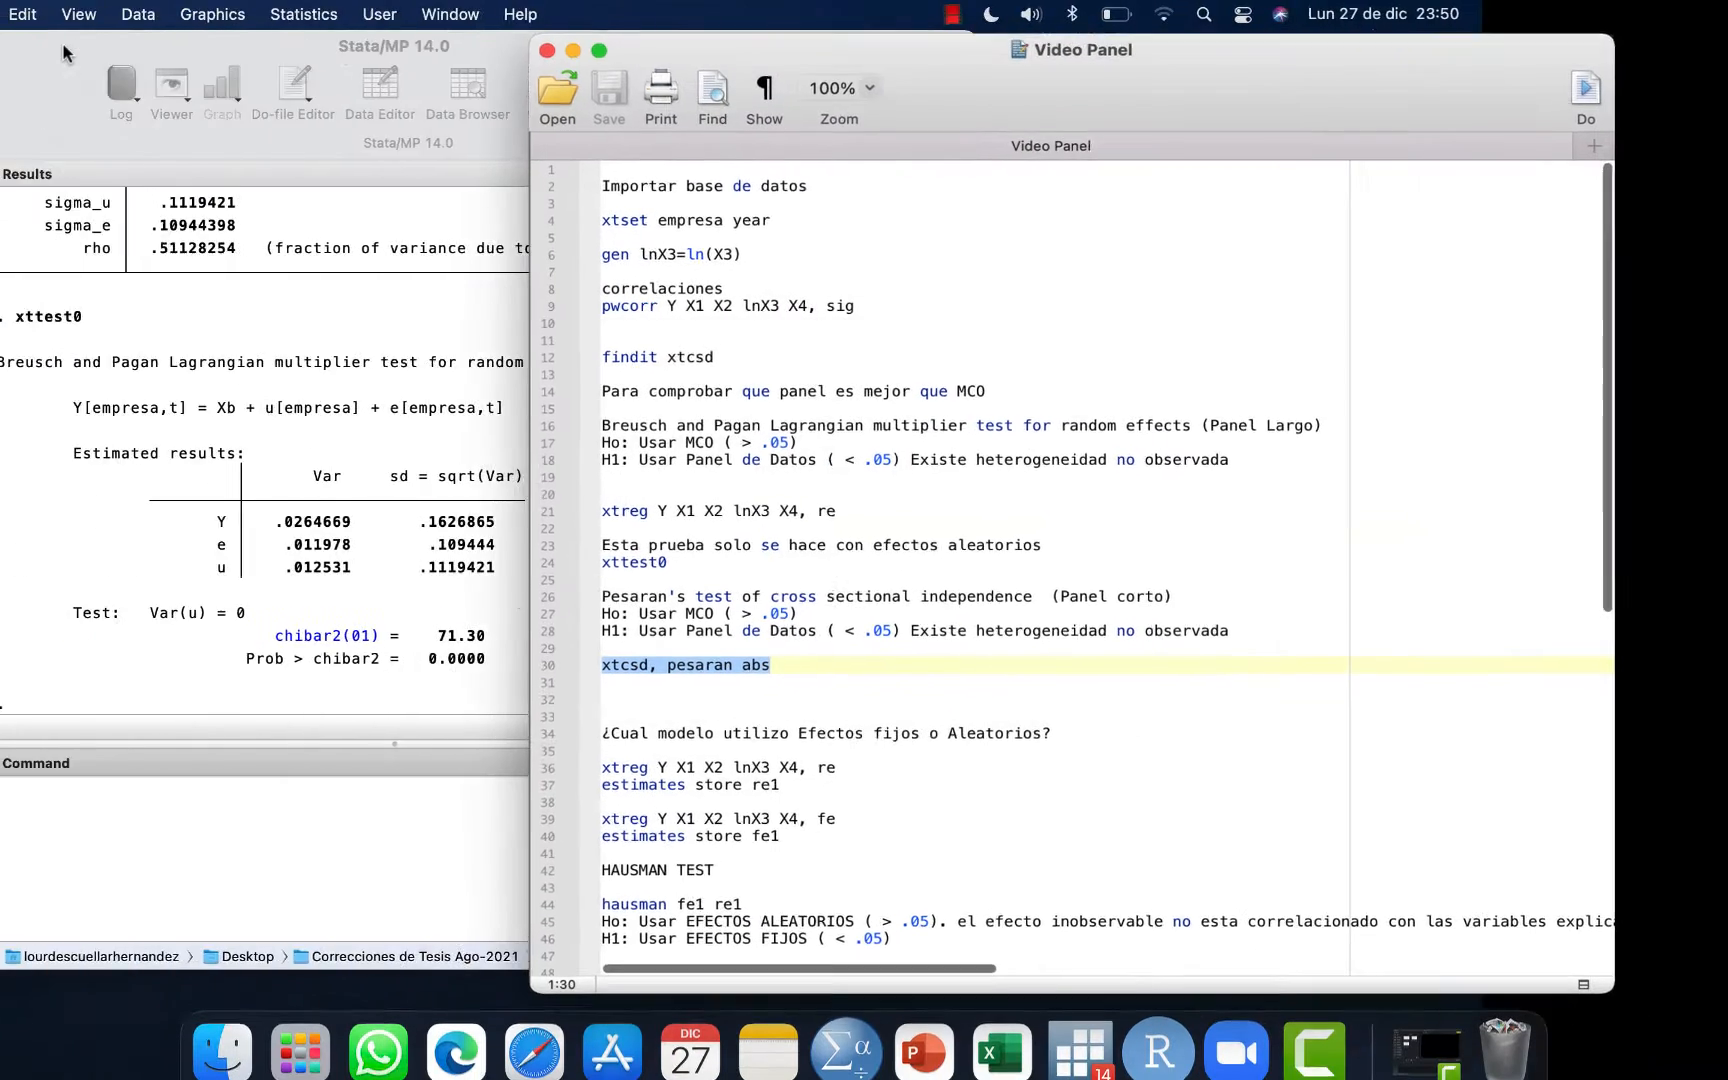
{"action": "left_click", "coordinate": [438, 823]}
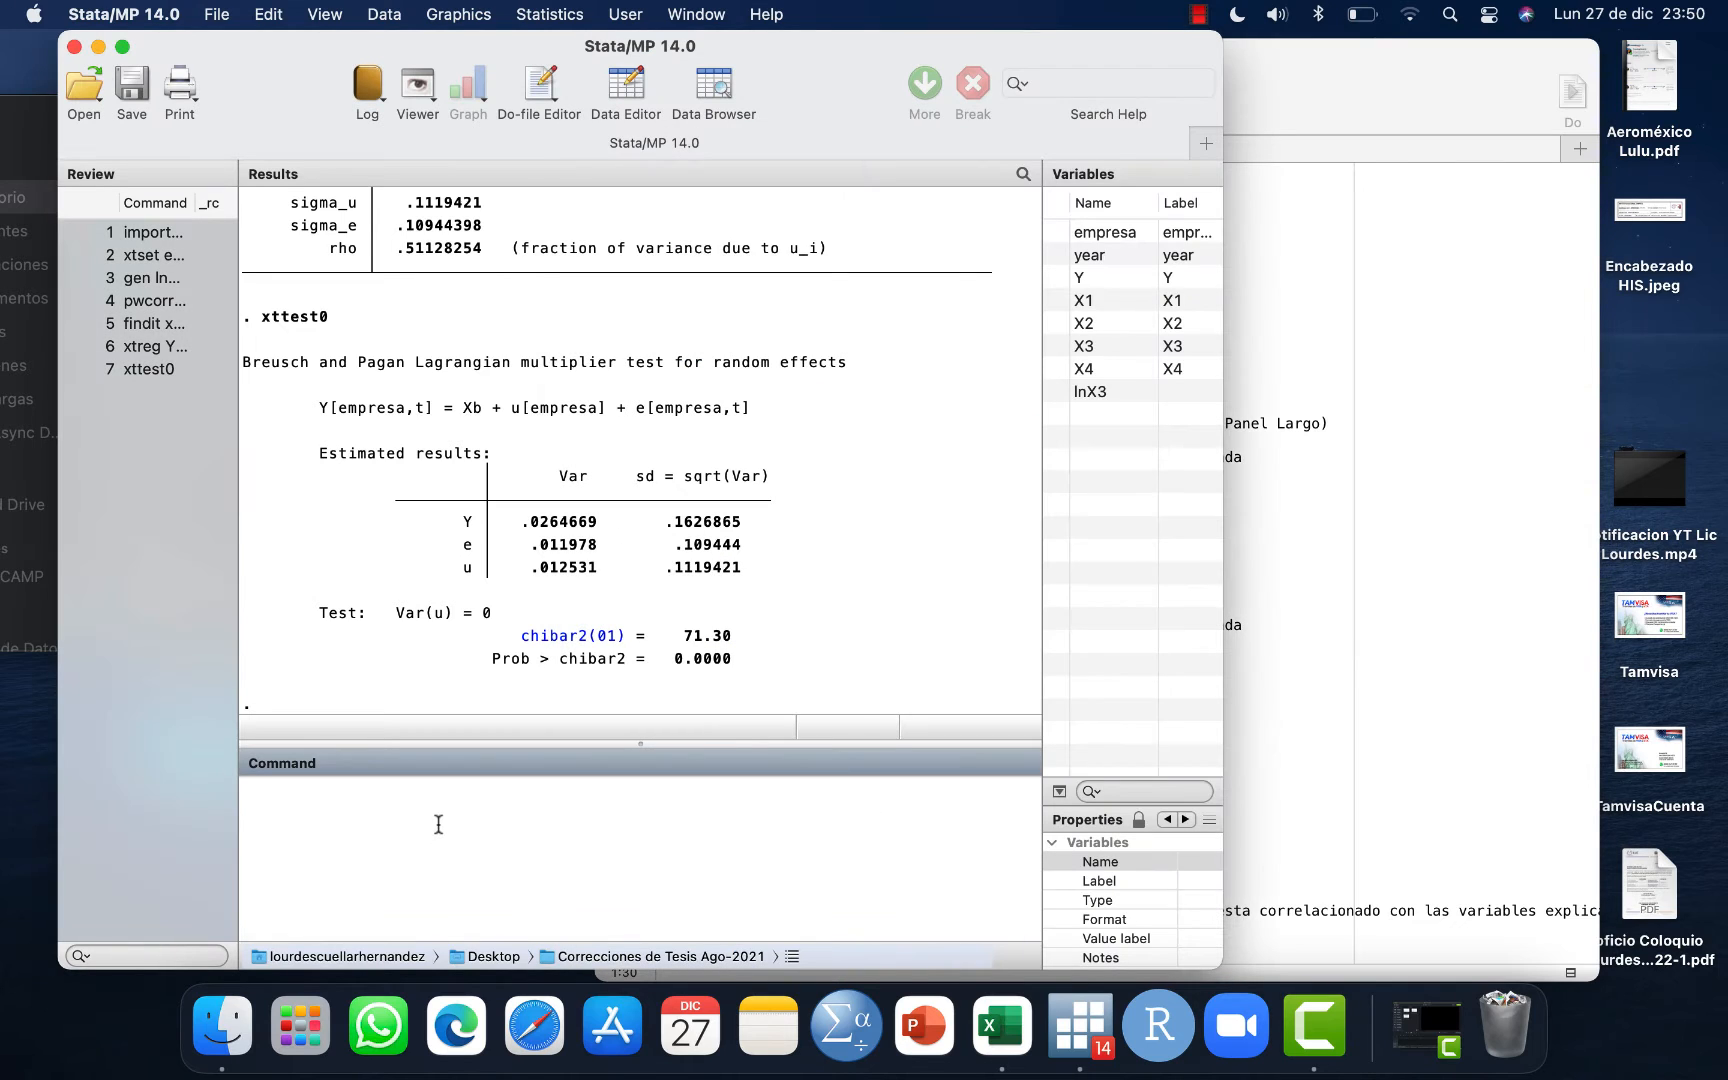
{"action": "key", "text": "super+v"}
{"action": "key", "text": "Return"}
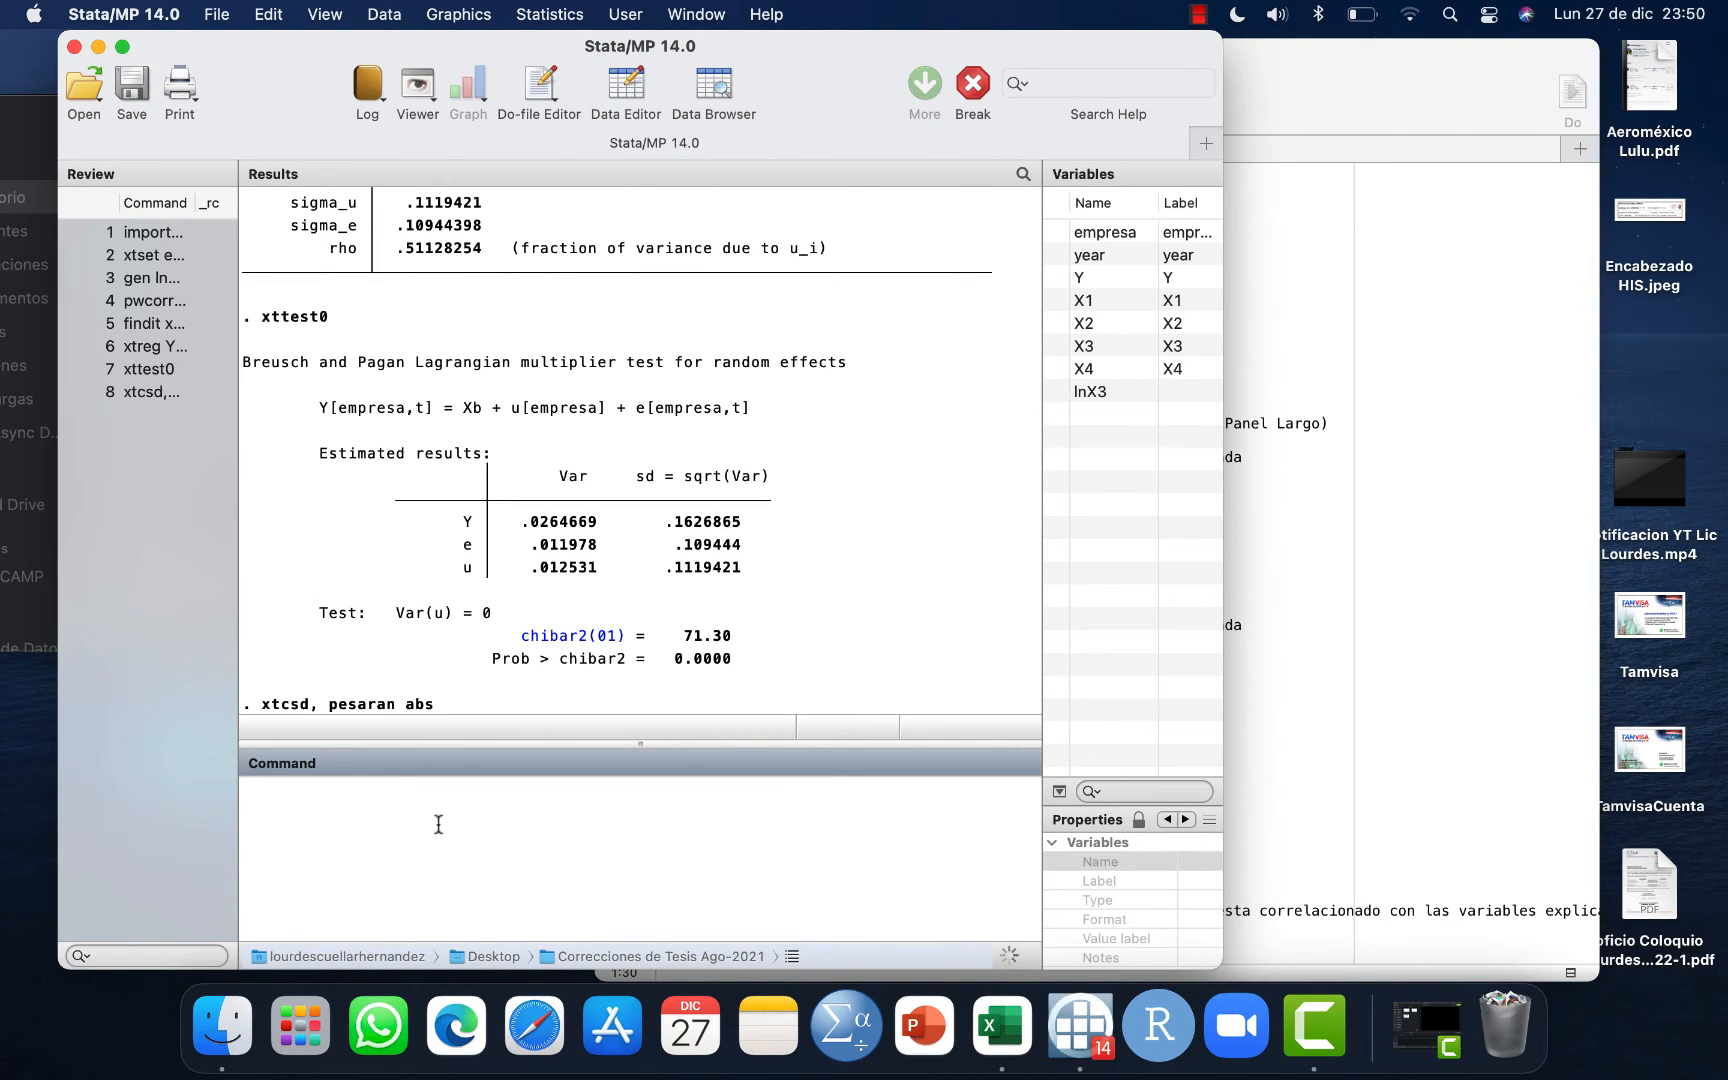
{"action": "left_click", "coordinate": [123, 47]}
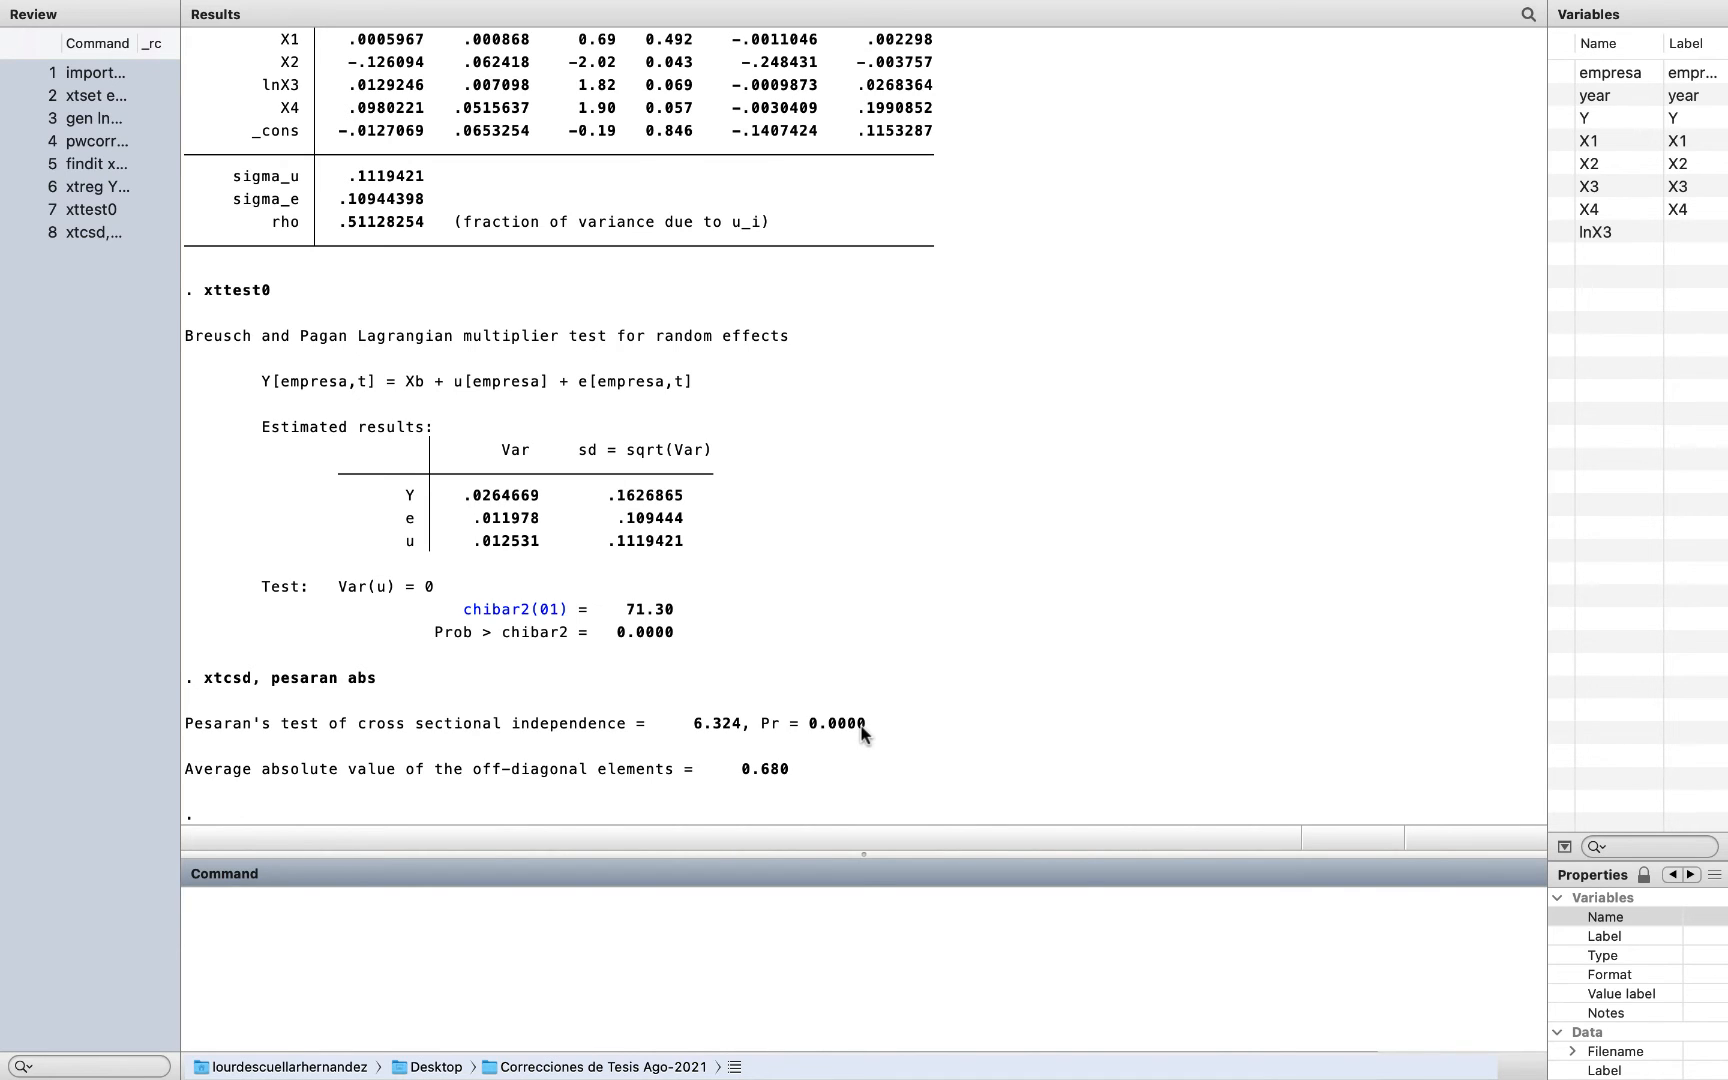
{"action": "mouse_move", "coordinate": [60, 2]}
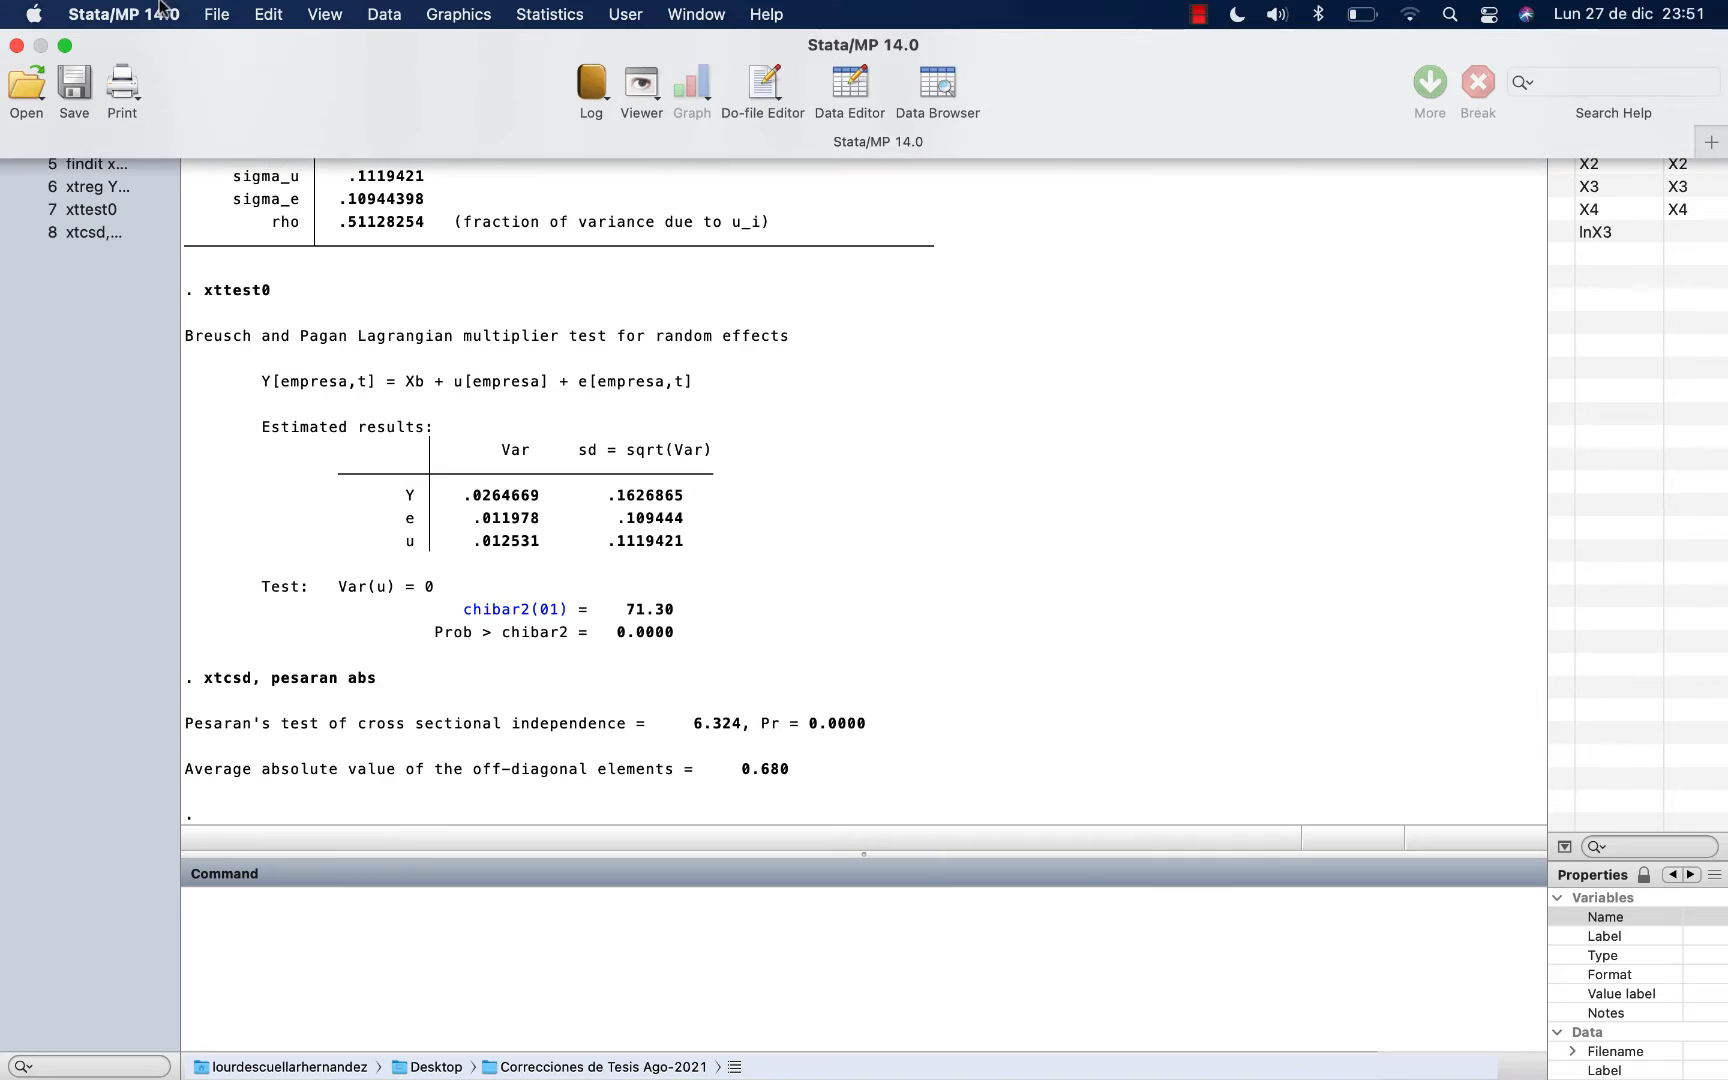
Copy the lines xtreg Y X1 X2 lnX3 X4, re and estimates store re1 from the do-file into the command area.
{"action": "left_click", "coordinate": [63, 43]}
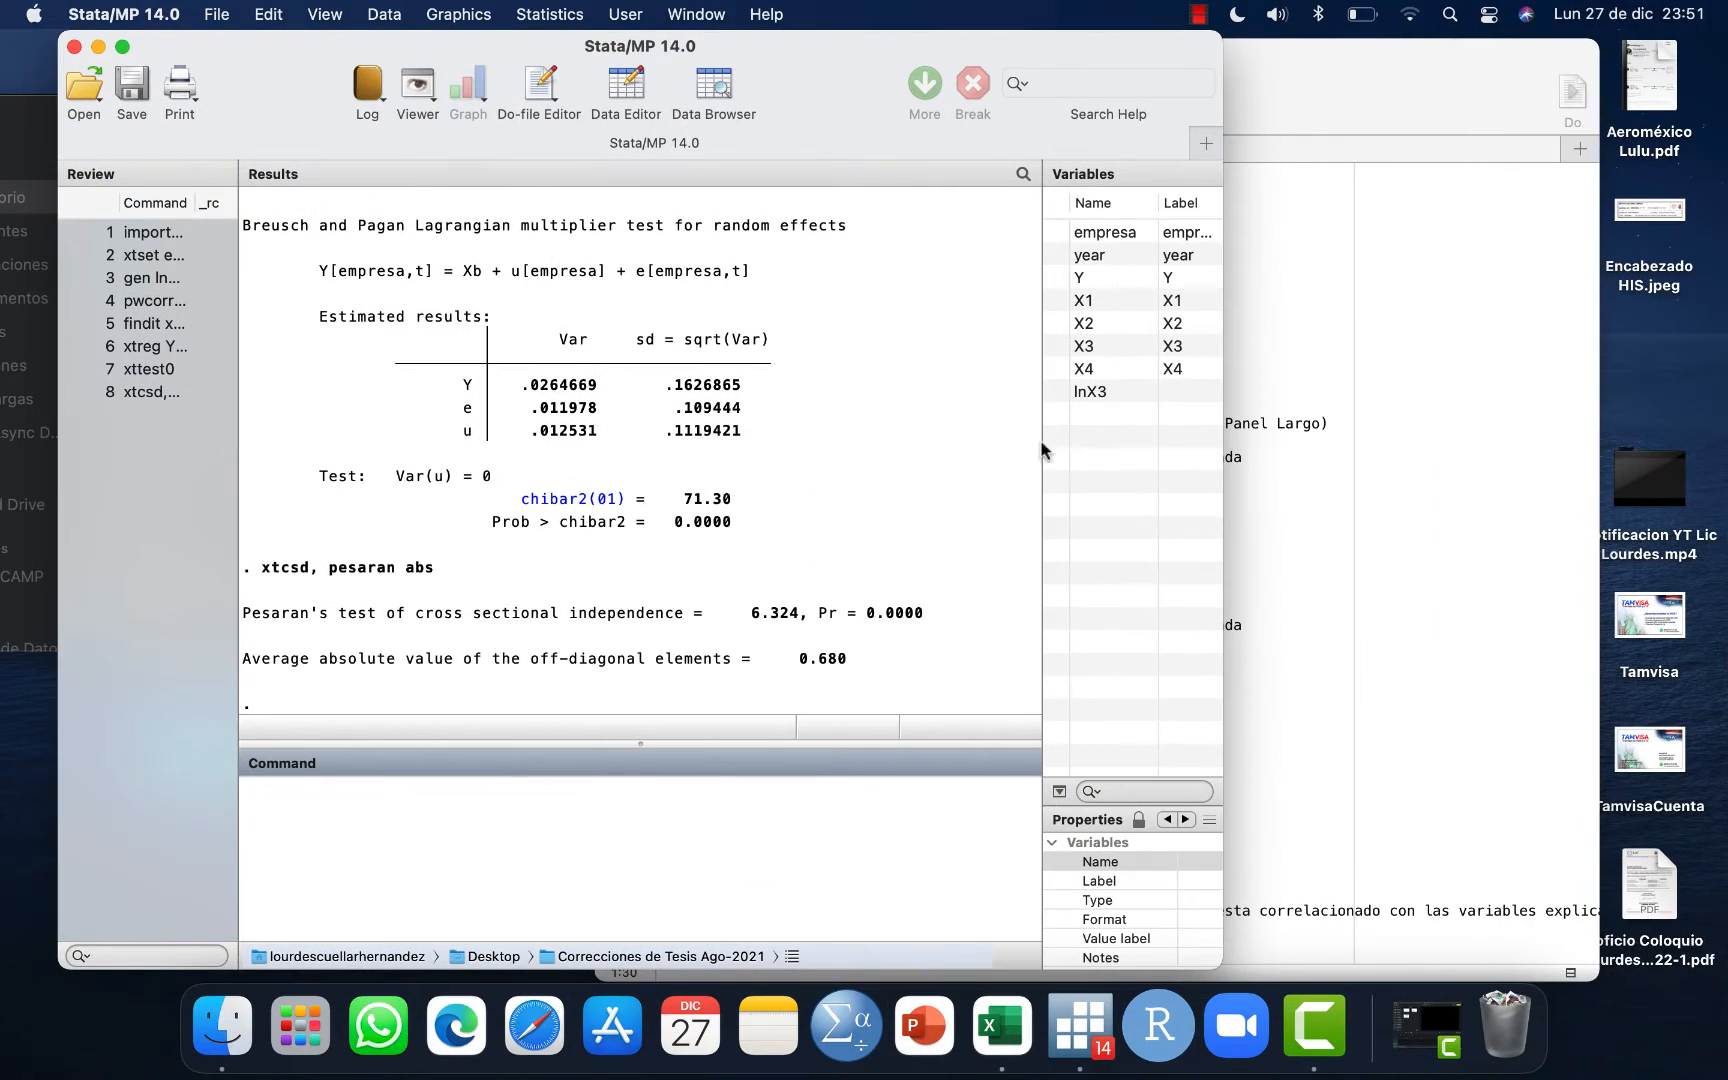
{"action": "left_click", "coordinate": [1287, 537]}
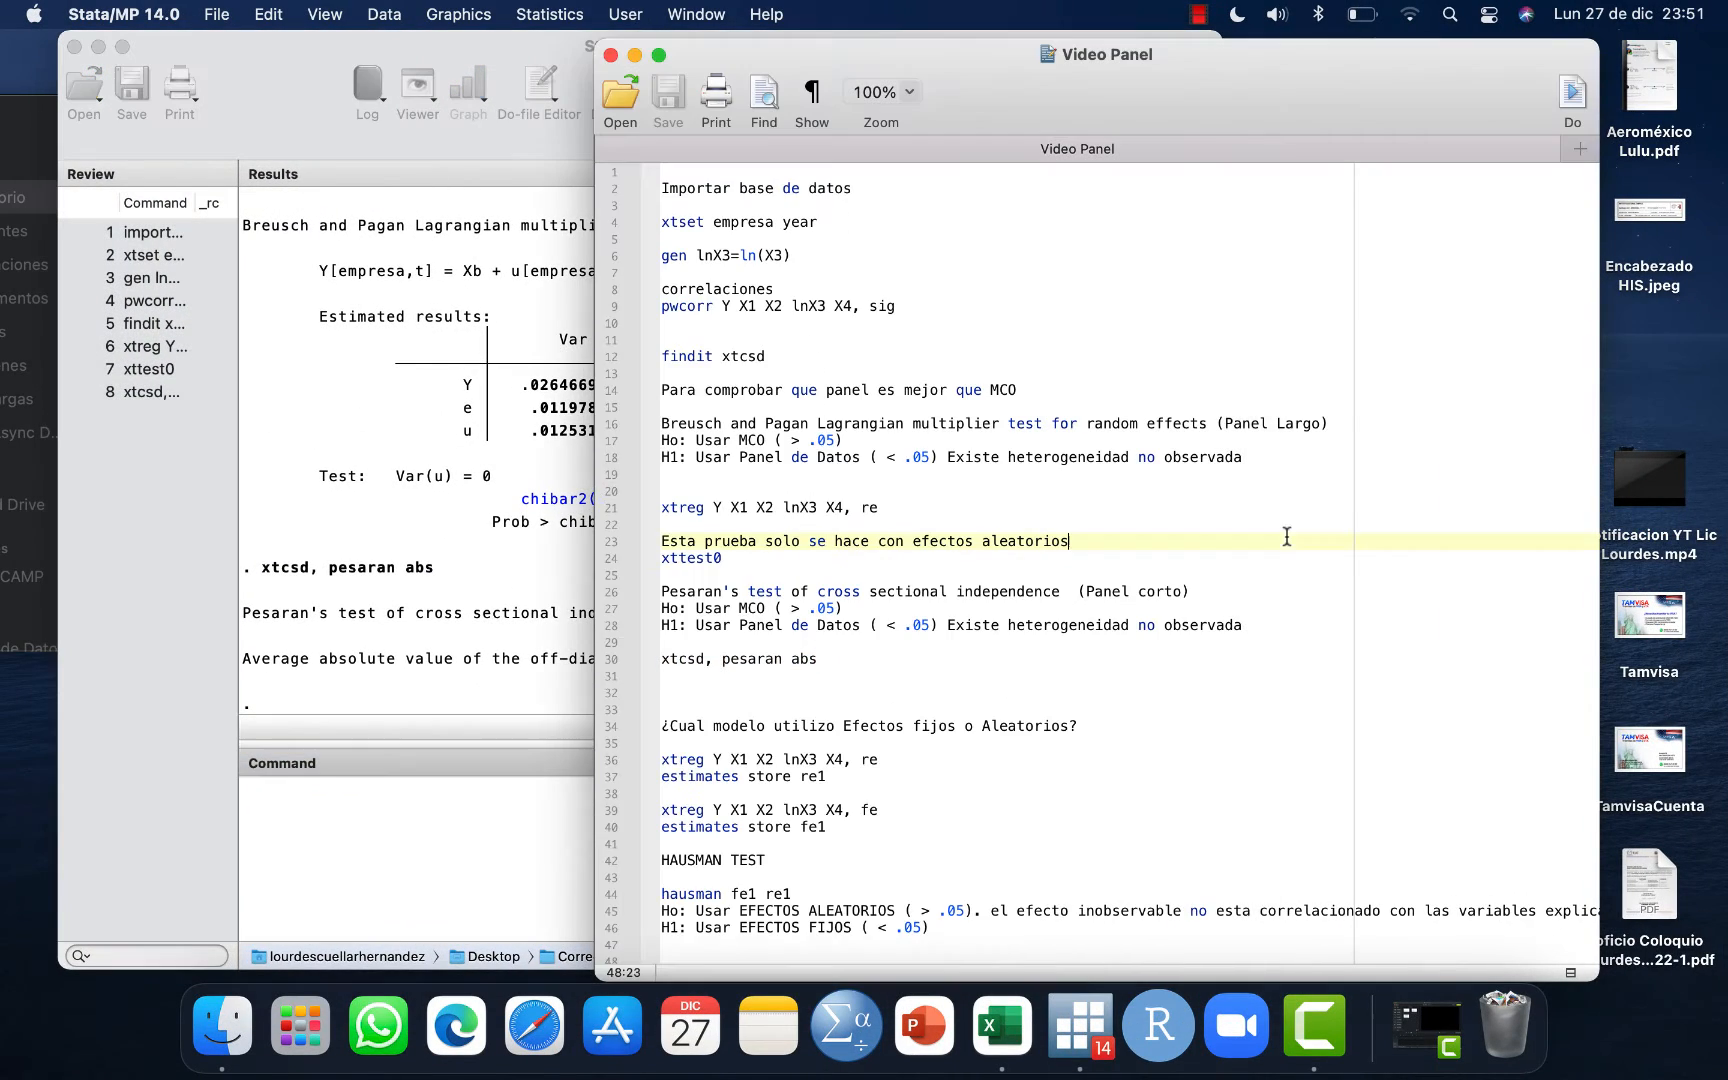
{"action": "left_click", "coordinate": [658, 55]}
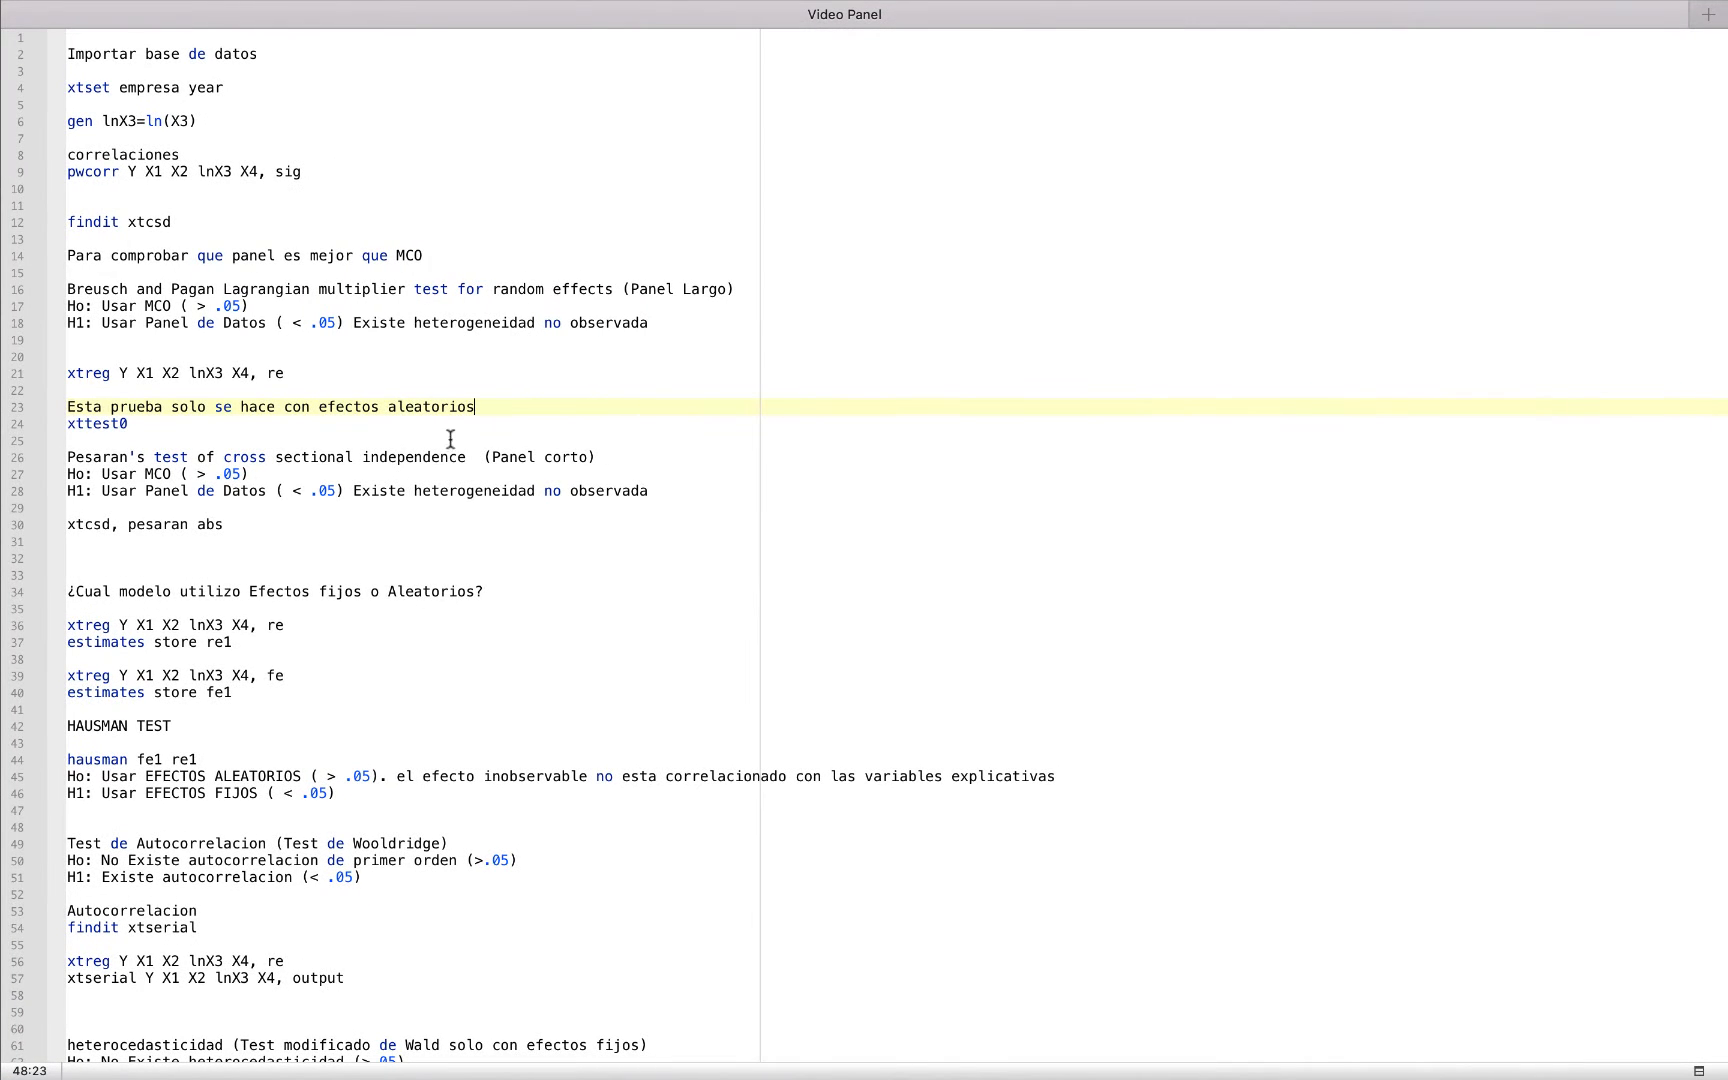
{"action": "left_click_drag", "start_coordinate": [237, 644], "coordinate": [58, 628]}
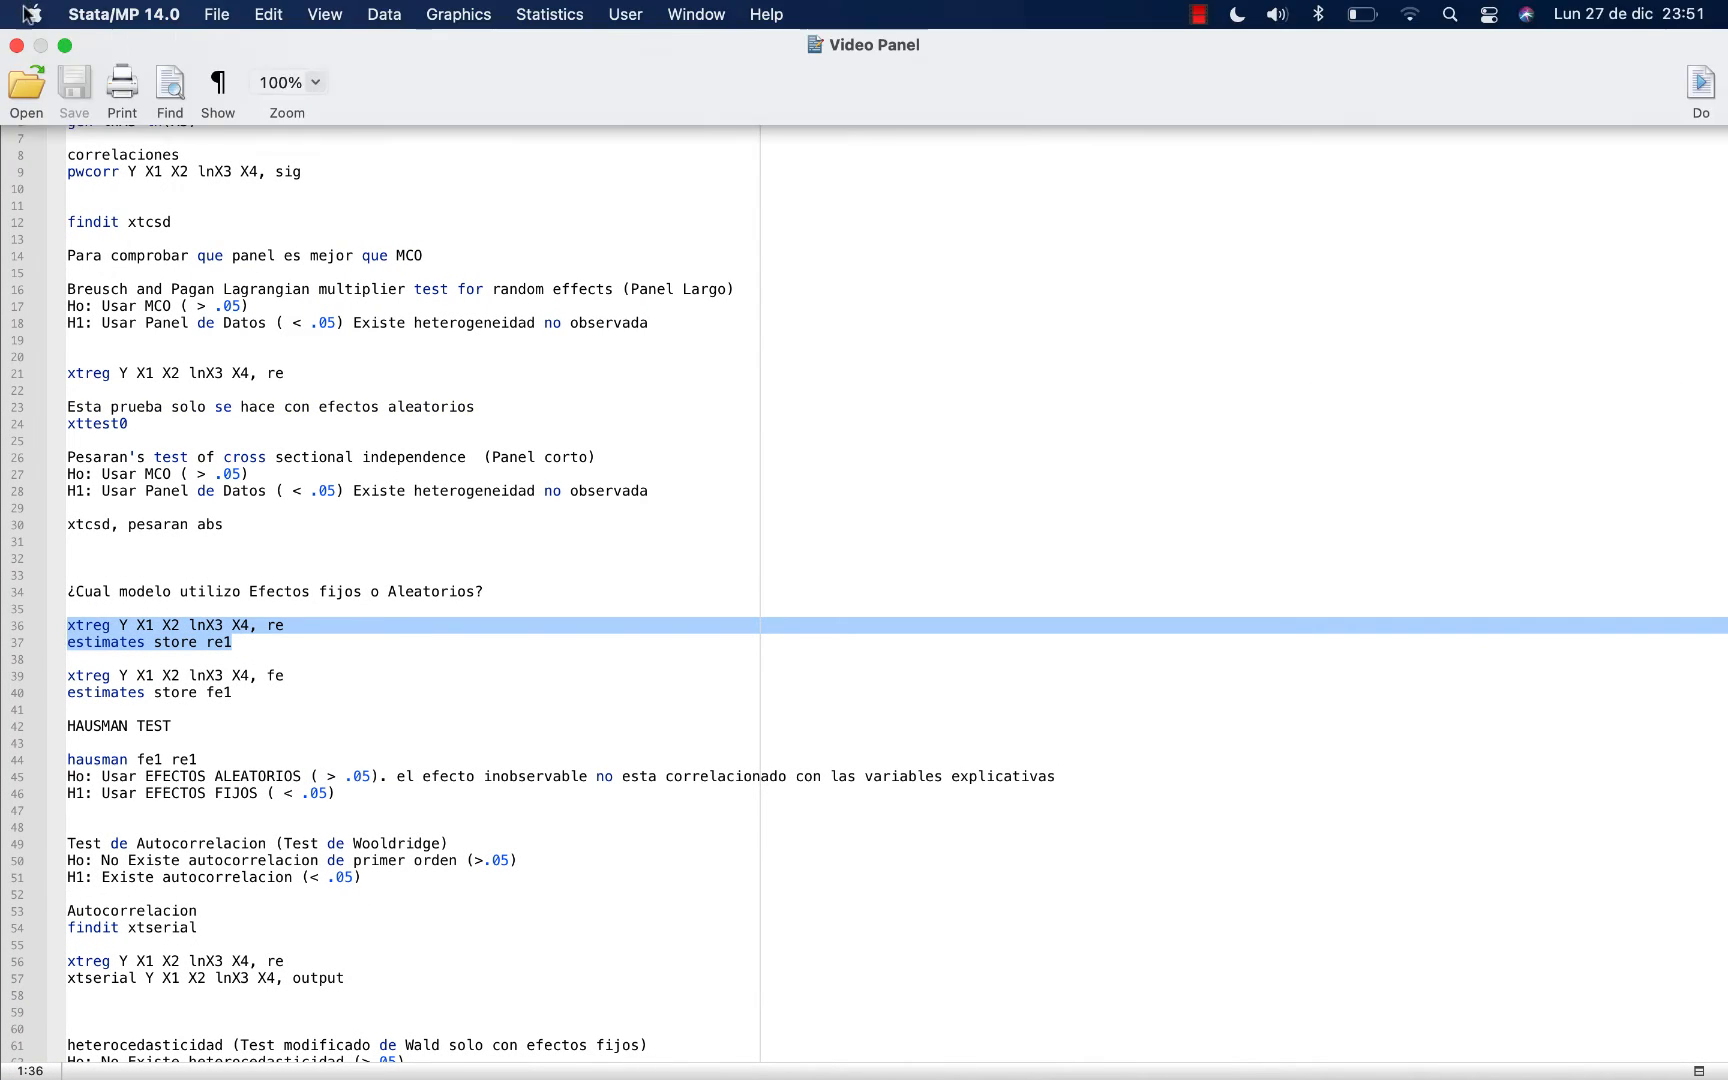
{"action": "left_click", "coordinate": [58, 52]}
{"action": "left_click", "coordinate": [296, 825]}
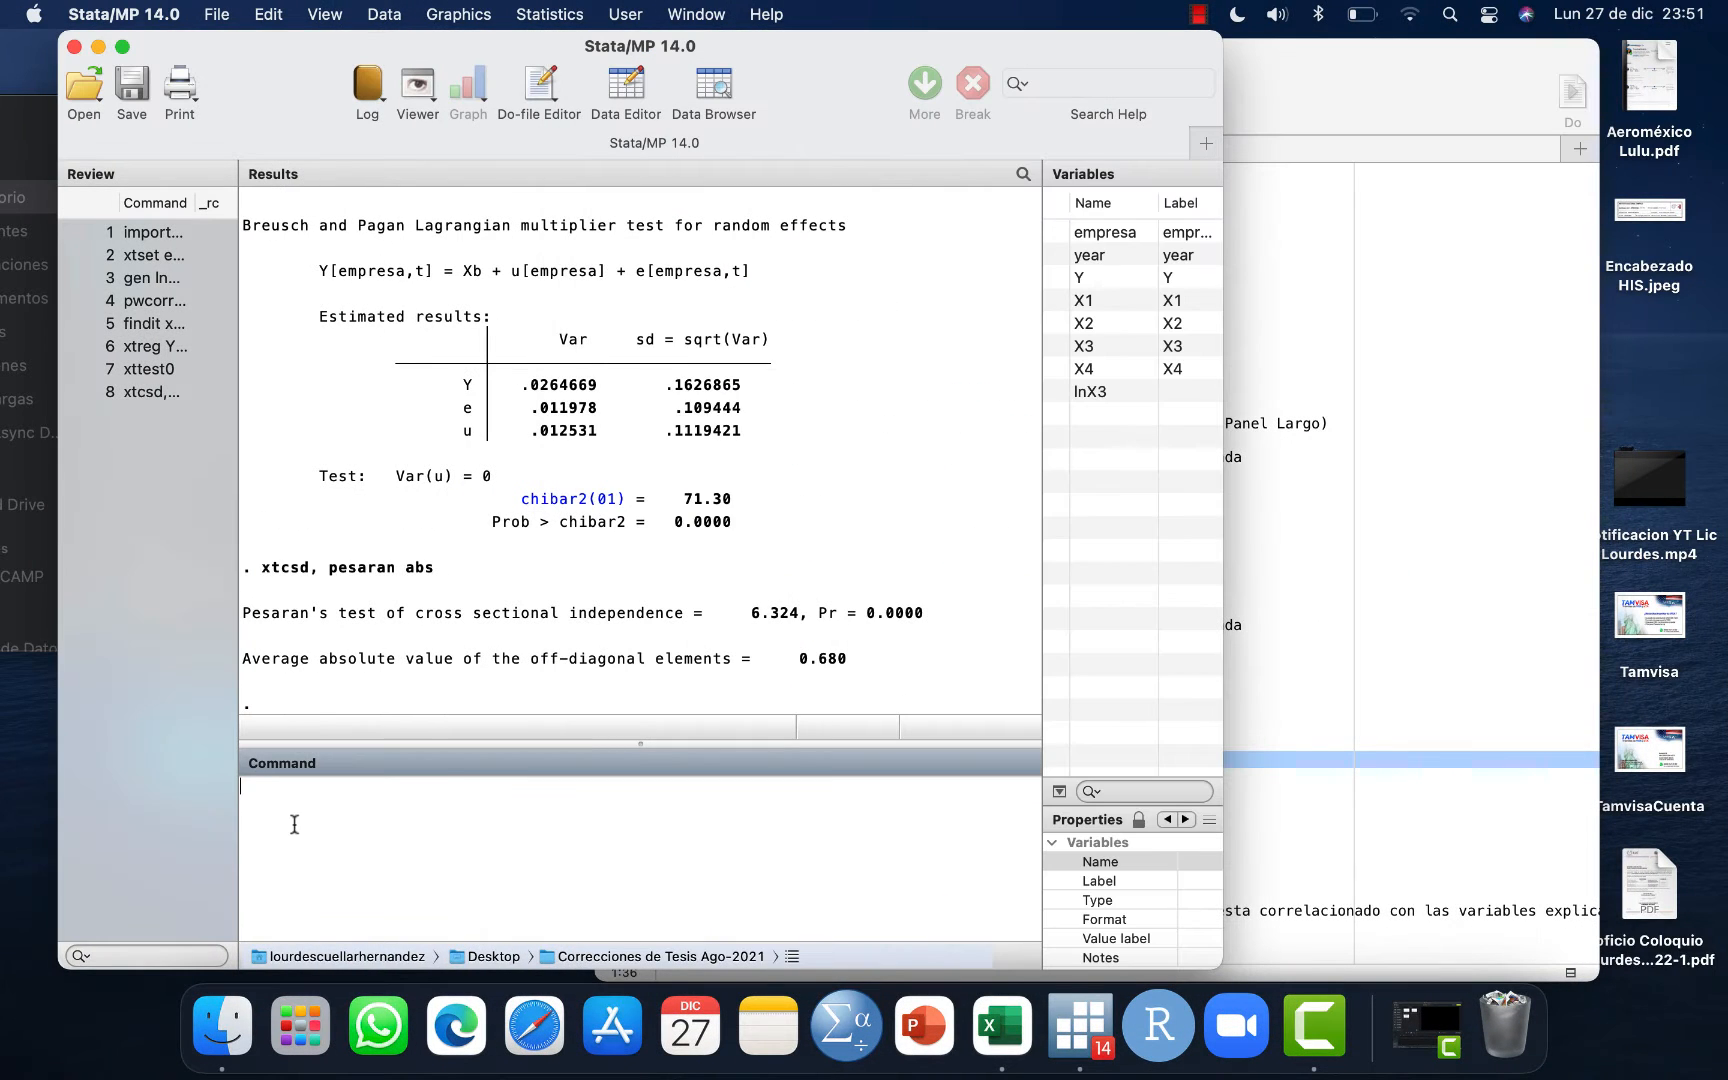
{"action": "key", "text": "super+v"}
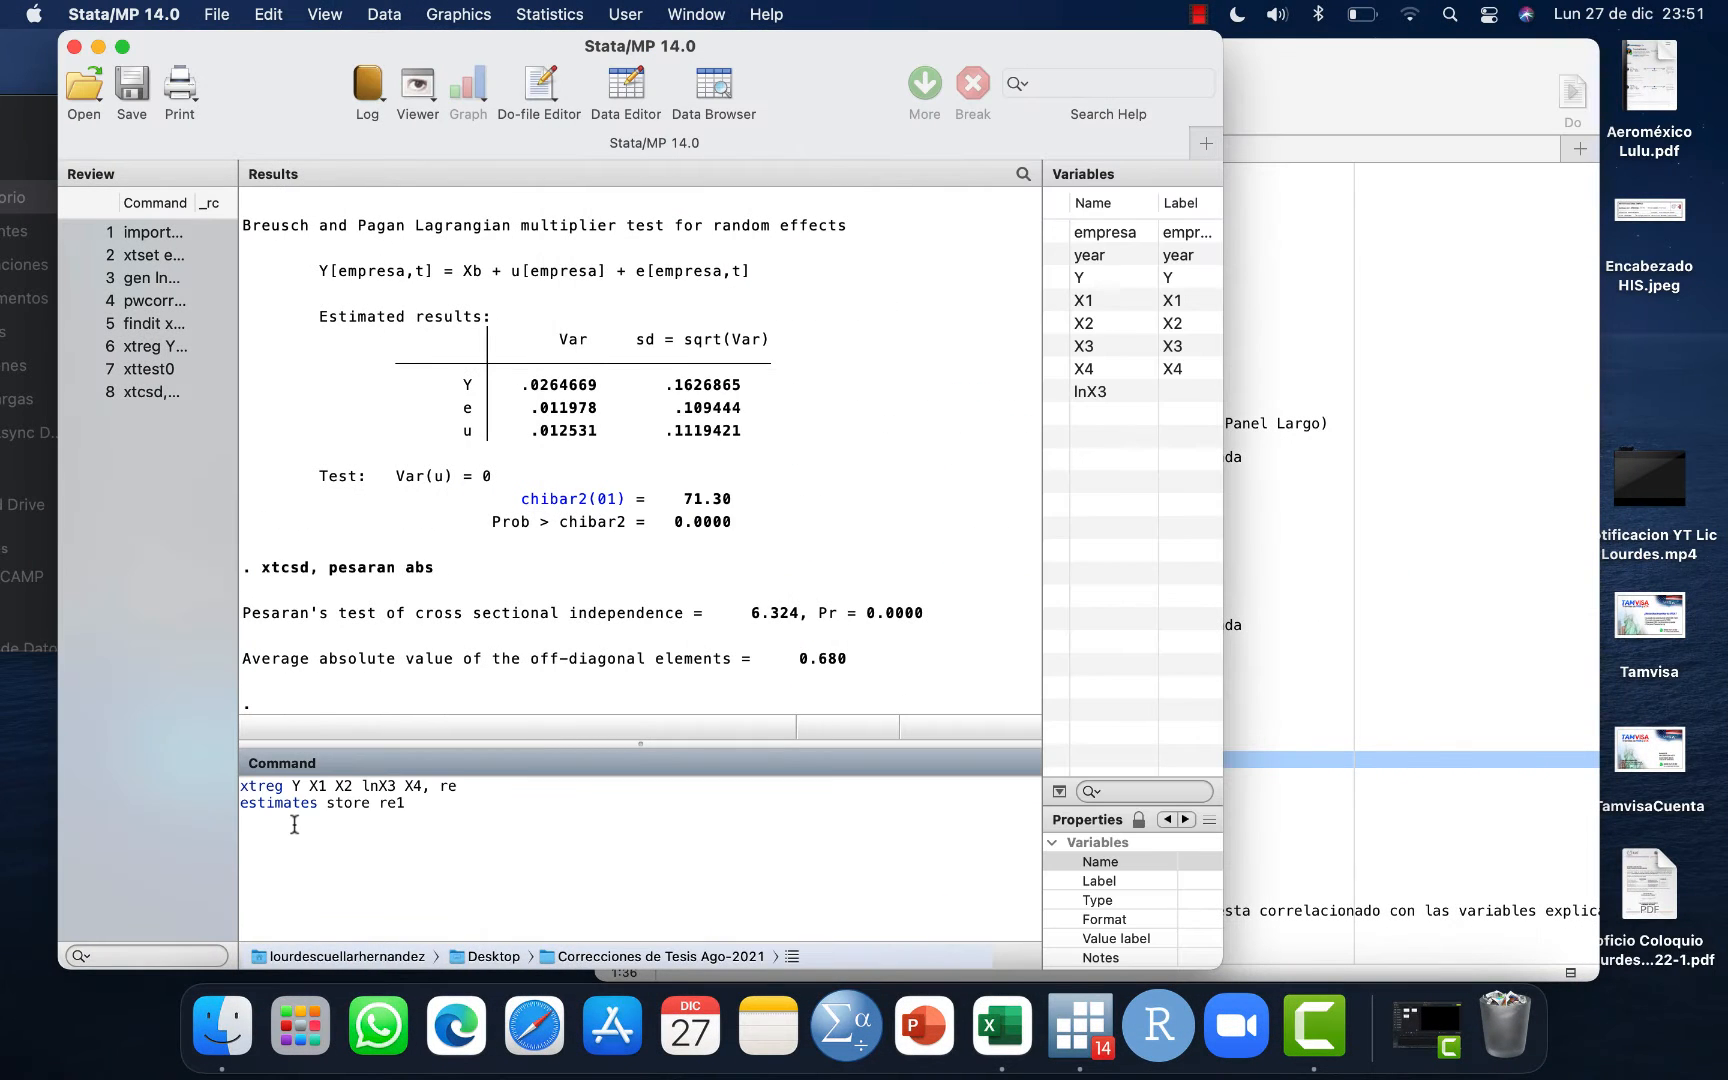
Retype the name of the stored estimates as re1 and run both lines to estimate and store the random-effects model.
{"action": "left_click", "coordinate": [122, 47]}
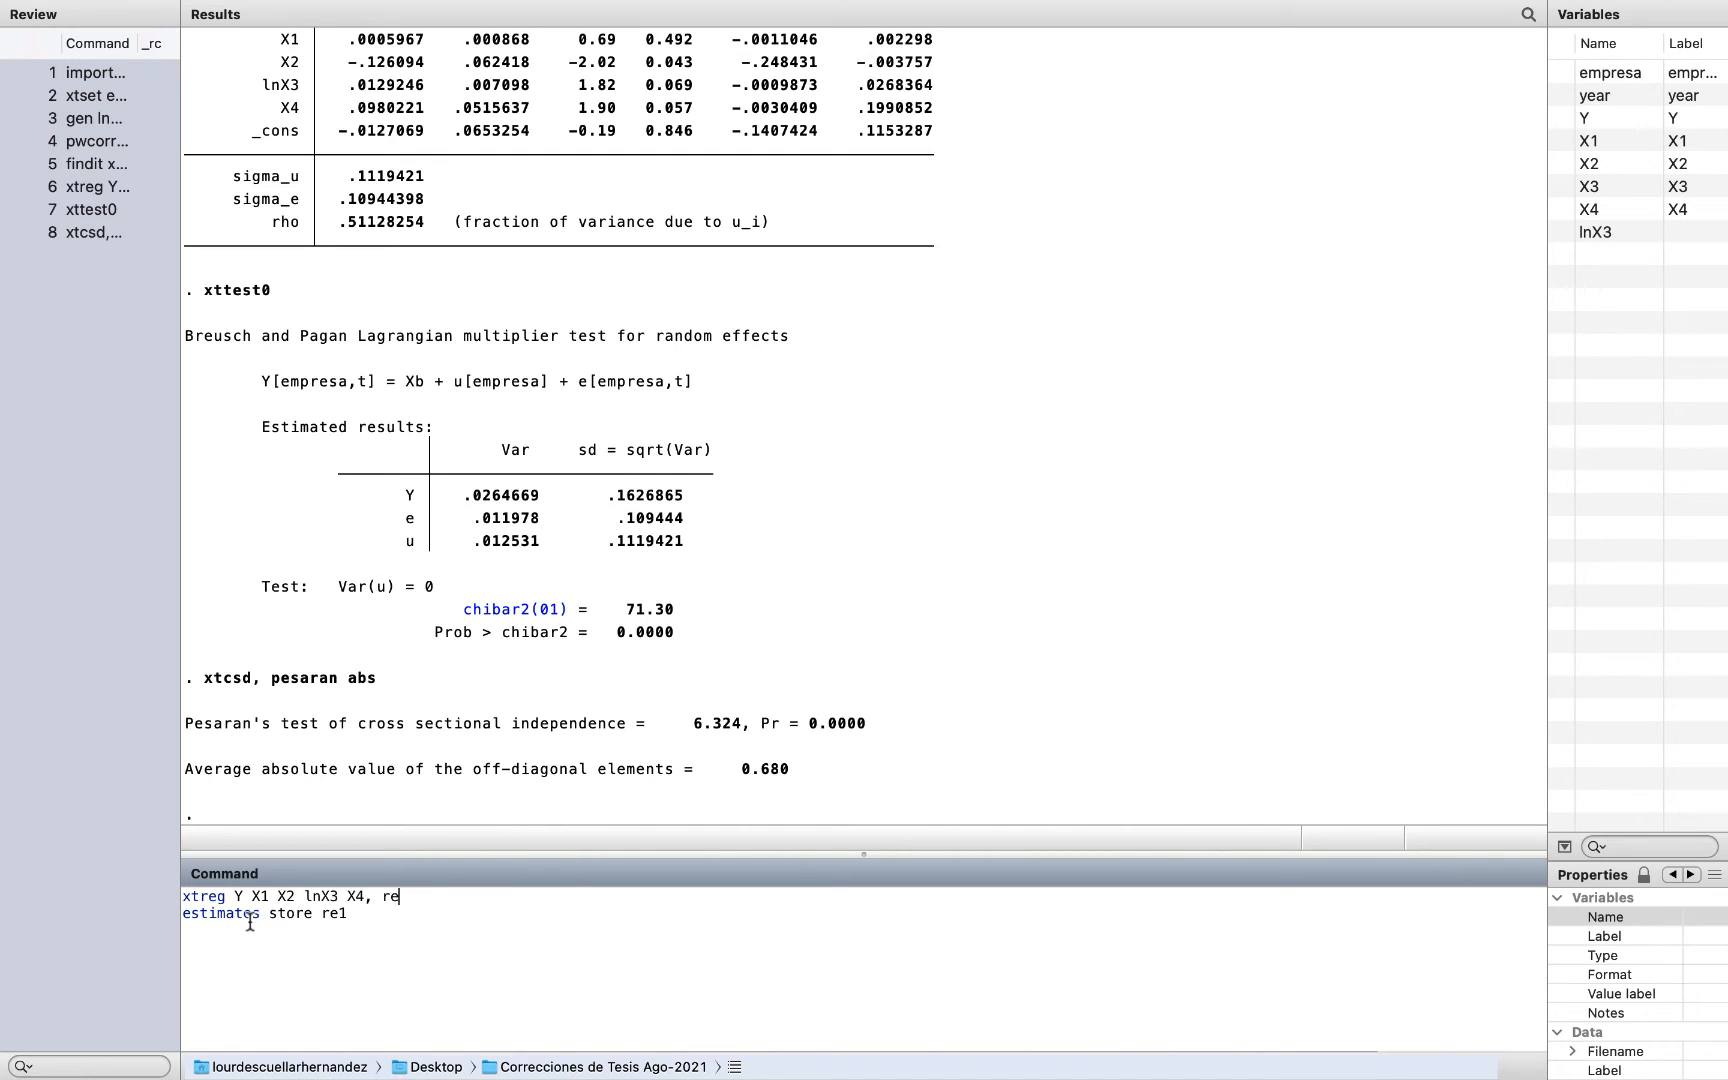
{"action": "left_click", "coordinate": [371, 917]}
{"action": "key", "text": "BackSpace"}
{"action": "type", "text": "3"}
{"action": "key", "text": "BackSpace"}
{"action": "key", "text": "BackSpace"}
{"action": "type", "text": "e1"}
{"action": "key", "text": "Return"}
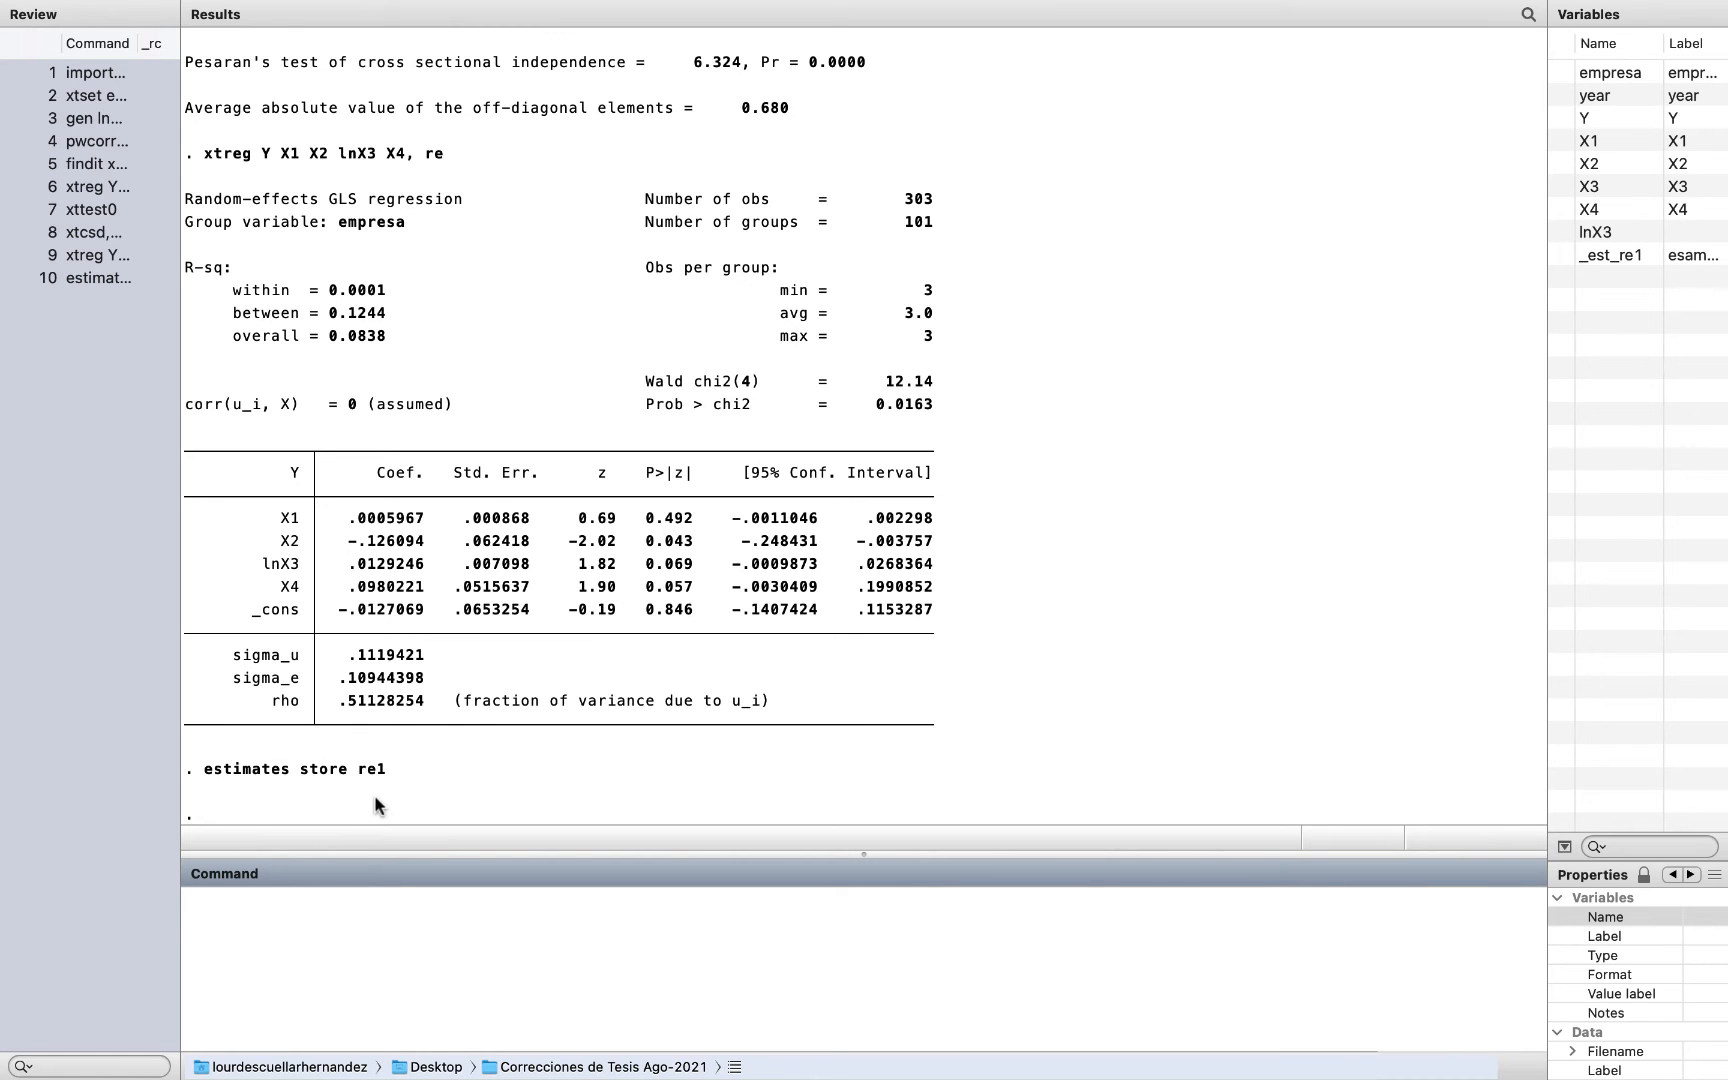
Copy xtreg Y X1 X2 lnX3 X4, fe and estimates store fe1 from the do-file and run them to store the fixed-effects model.
{"action": "mouse_move", "coordinate": [3, 8]}
{"action": "left_click", "coordinate": [64, 45]}
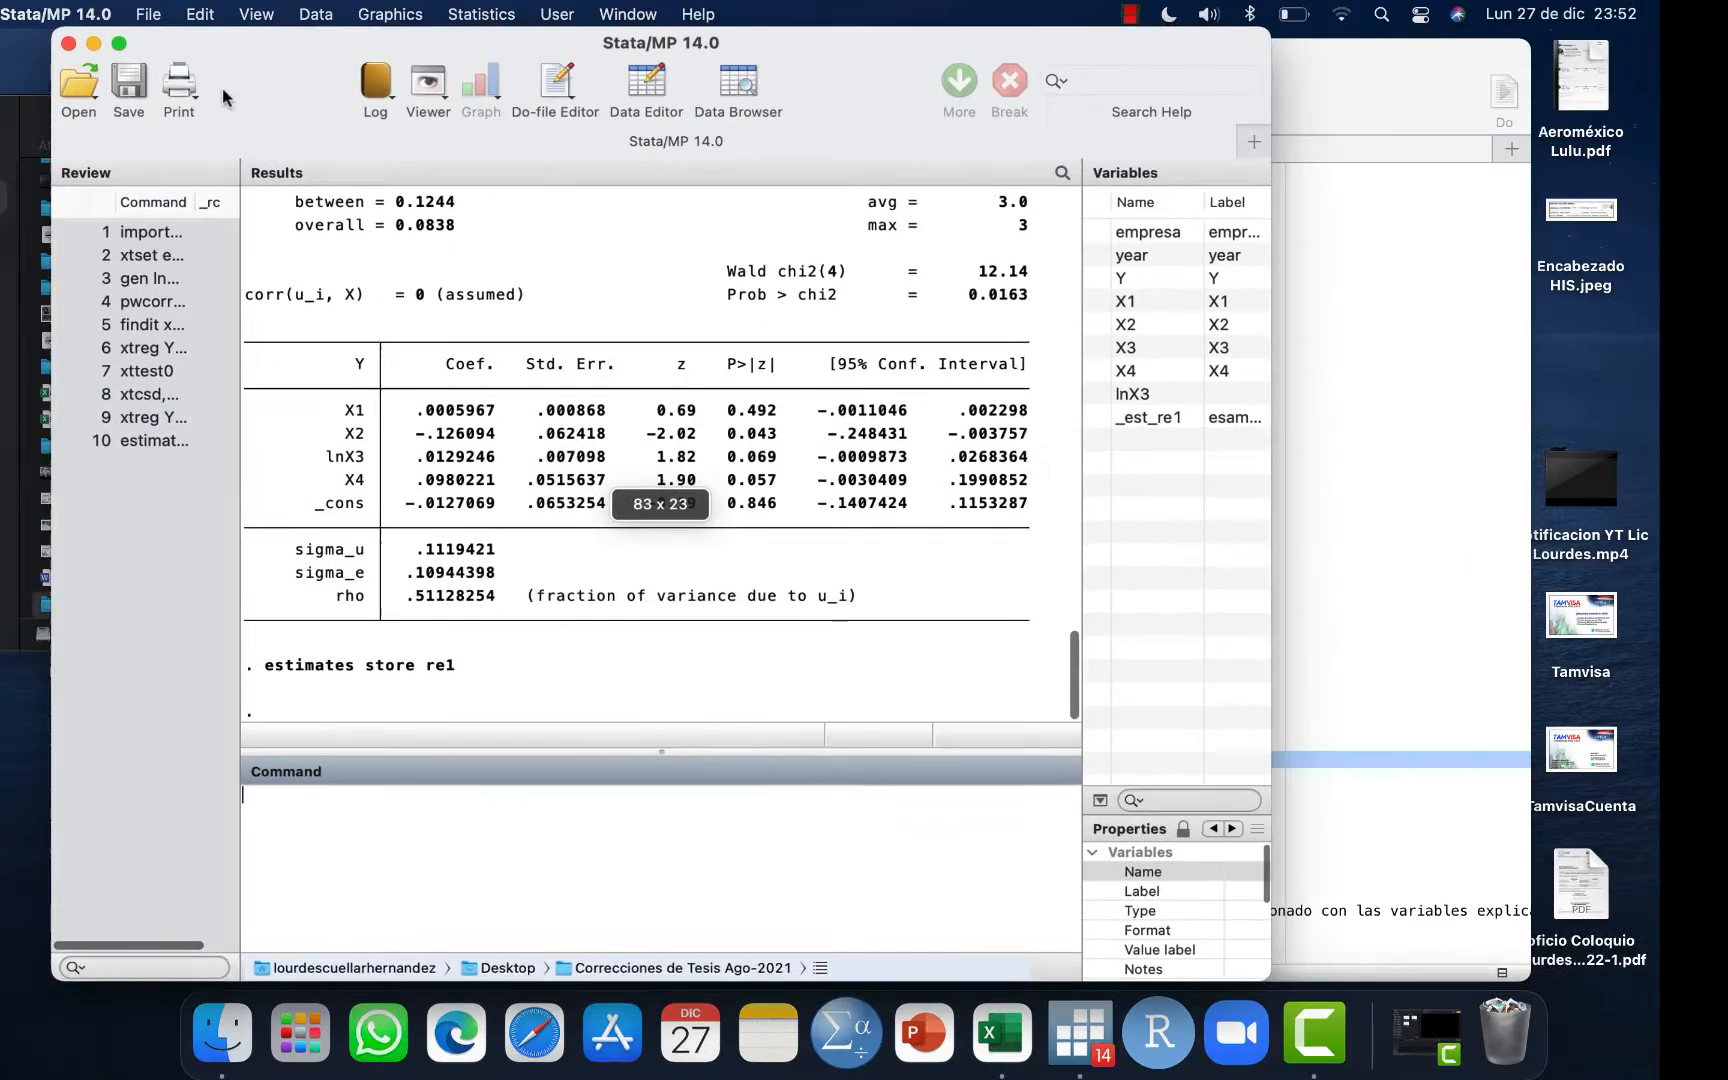
{"action": "left_click", "coordinate": [1418, 597]}
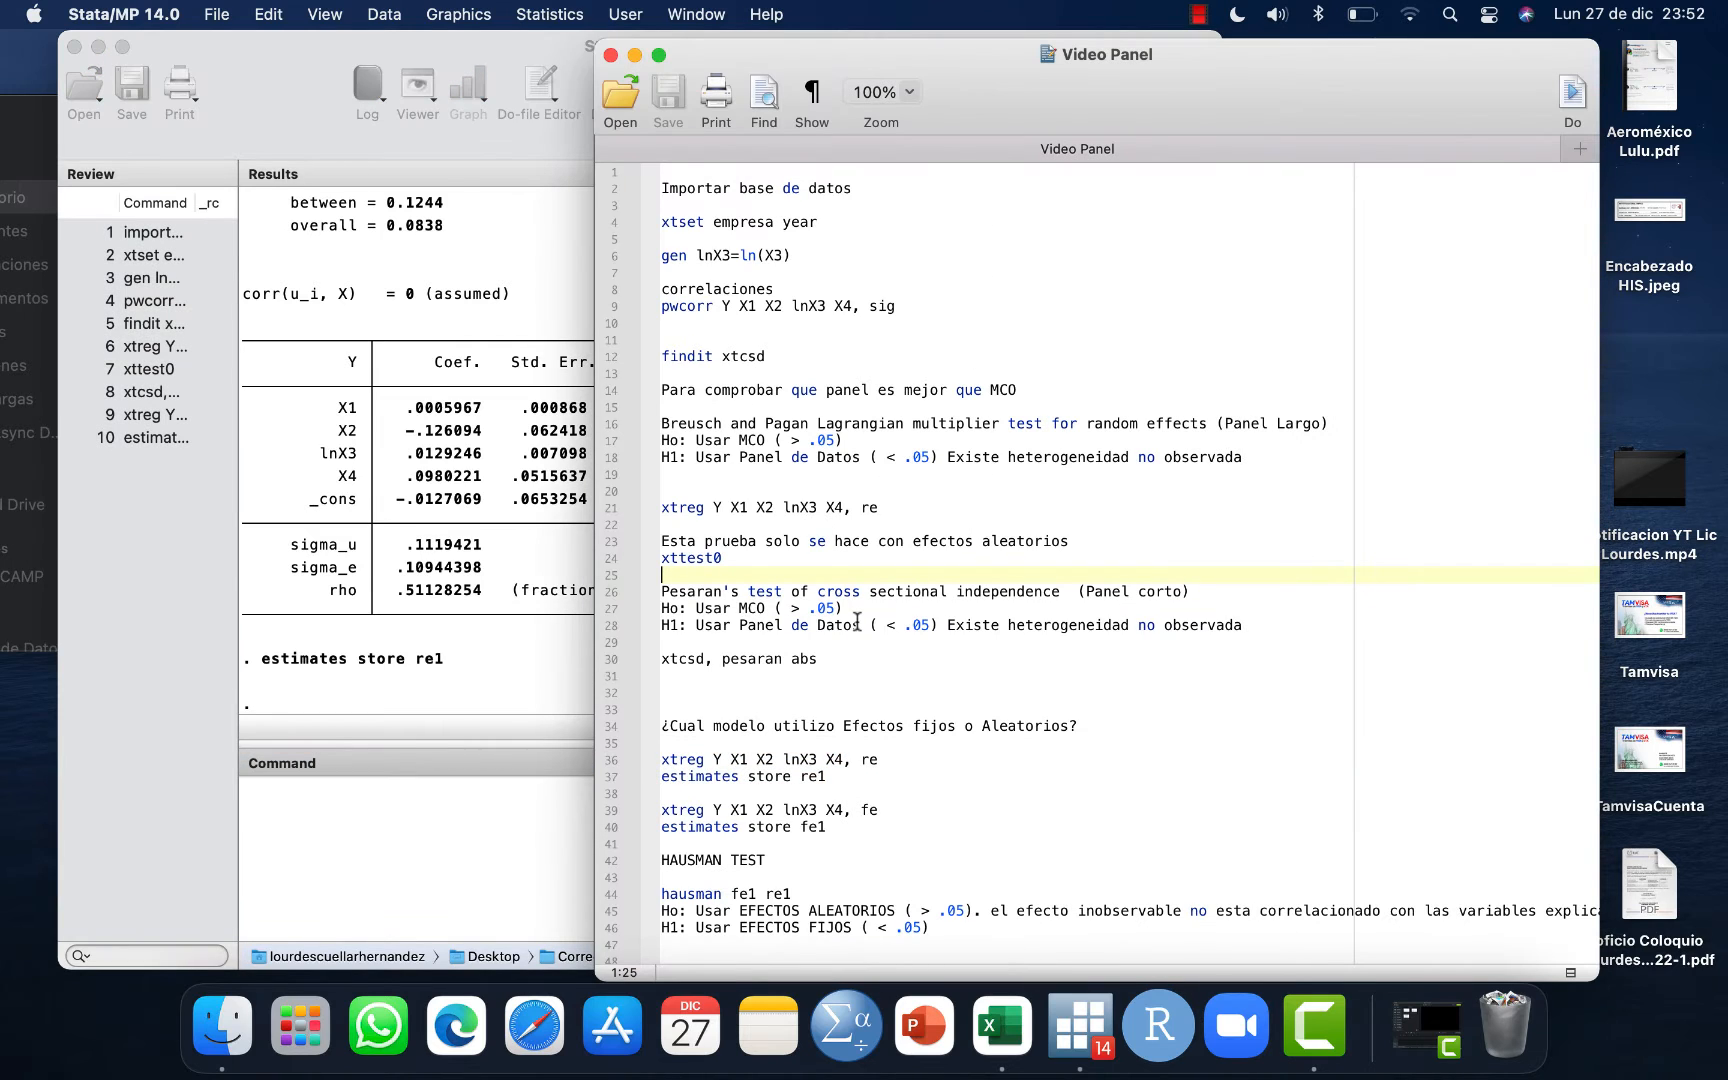
{"action": "scroll", "coordinate": [870, 740], "scroll_direction": "down", "scroll_amount": 3}
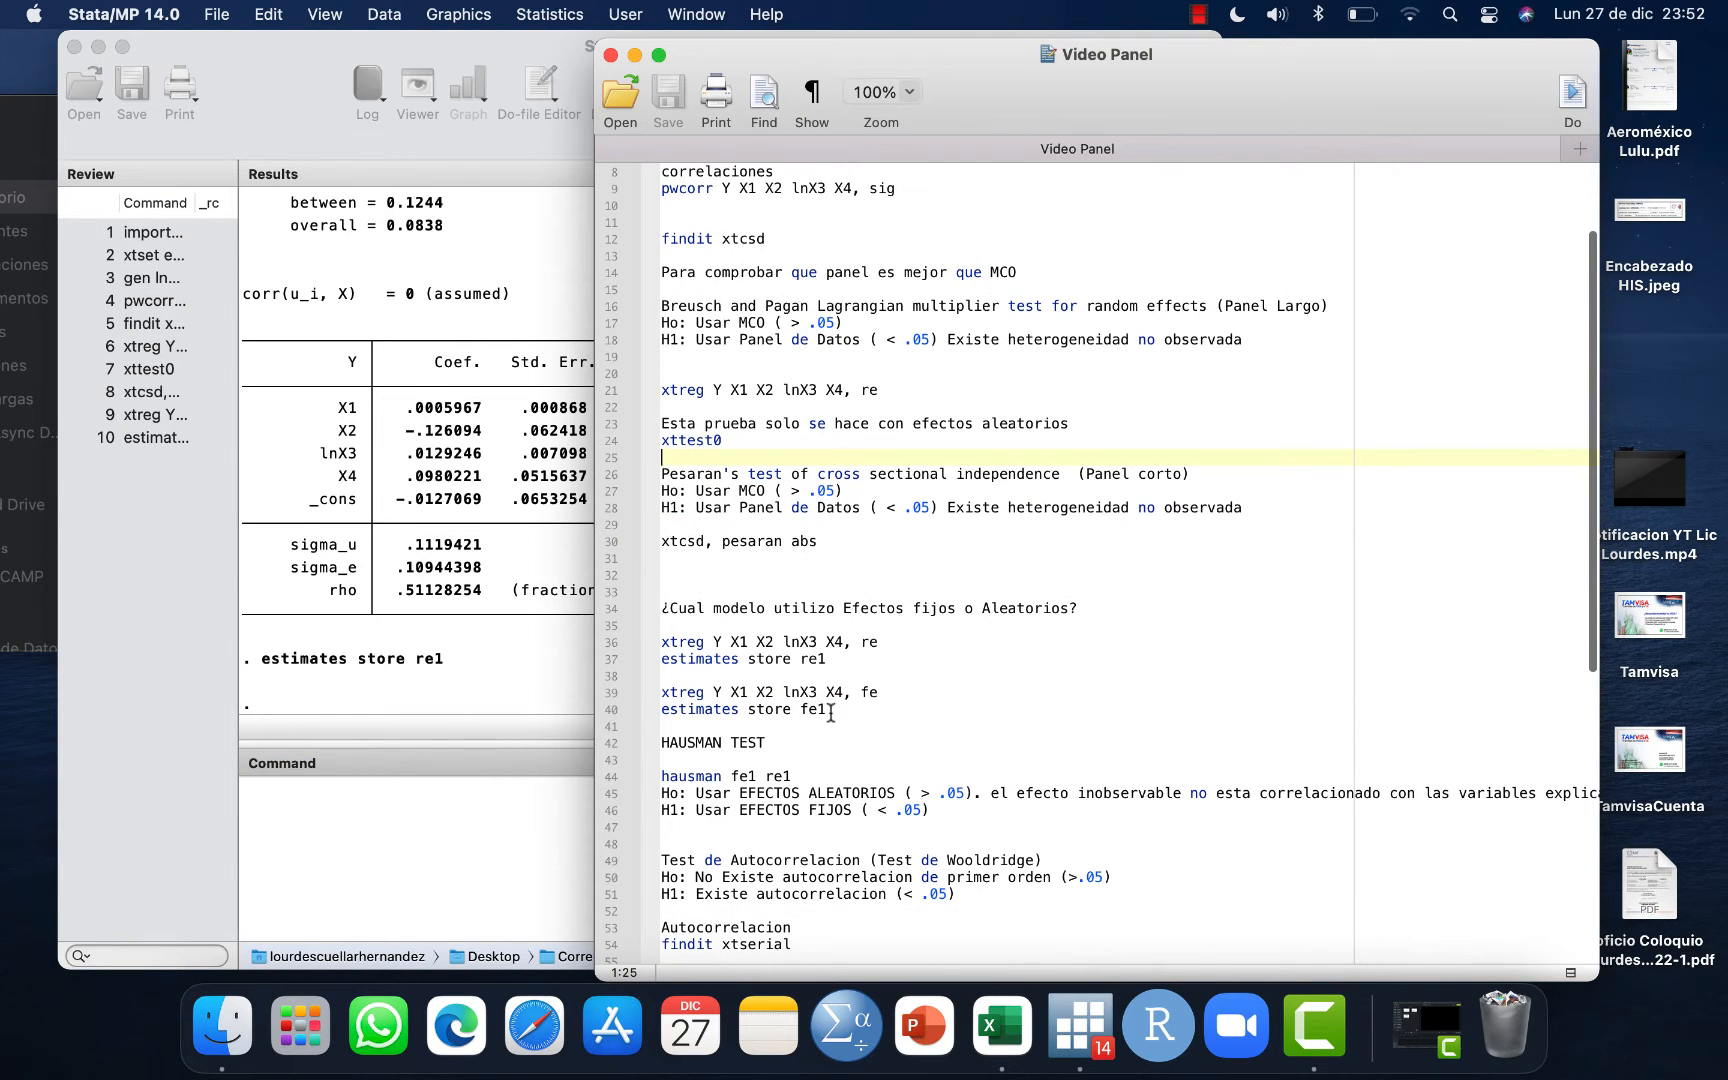
{"action": "left_click_drag", "start_coordinate": [828, 709], "coordinate": [660, 692]}
{"action": "key", "text": "super+c"}
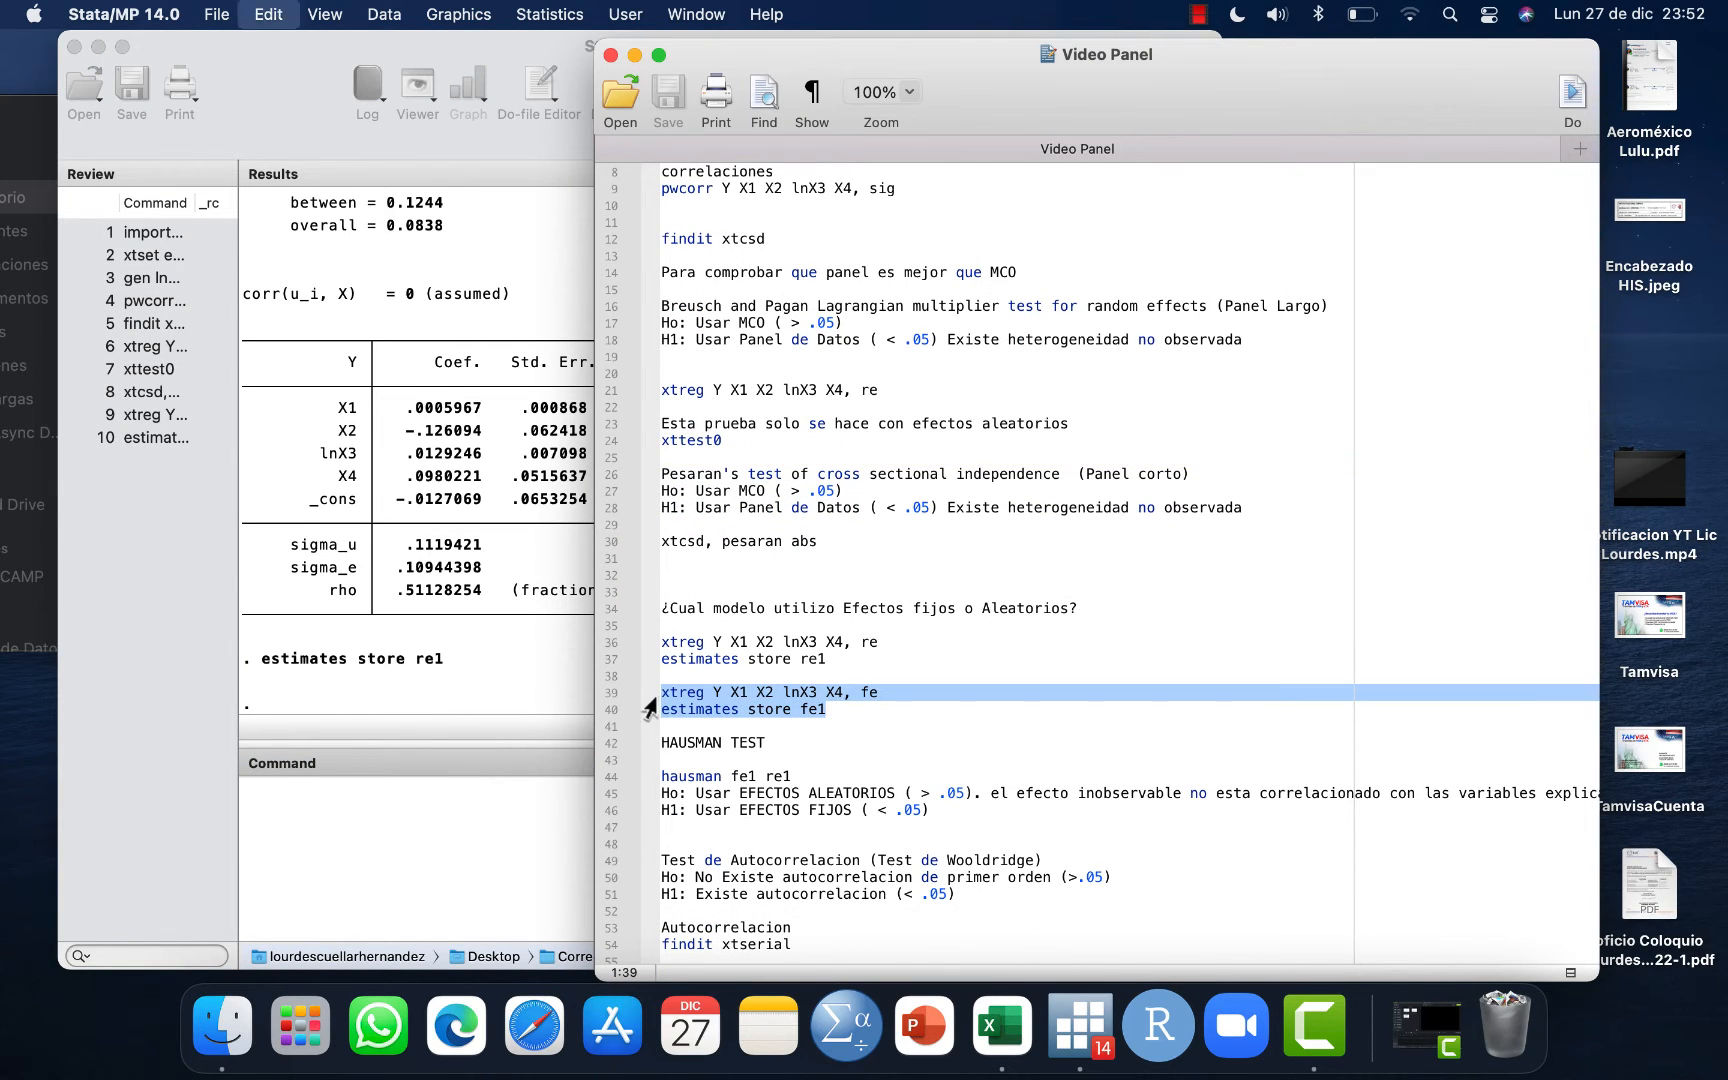
{"action": "left_click", "coordinate": [440, 815]}
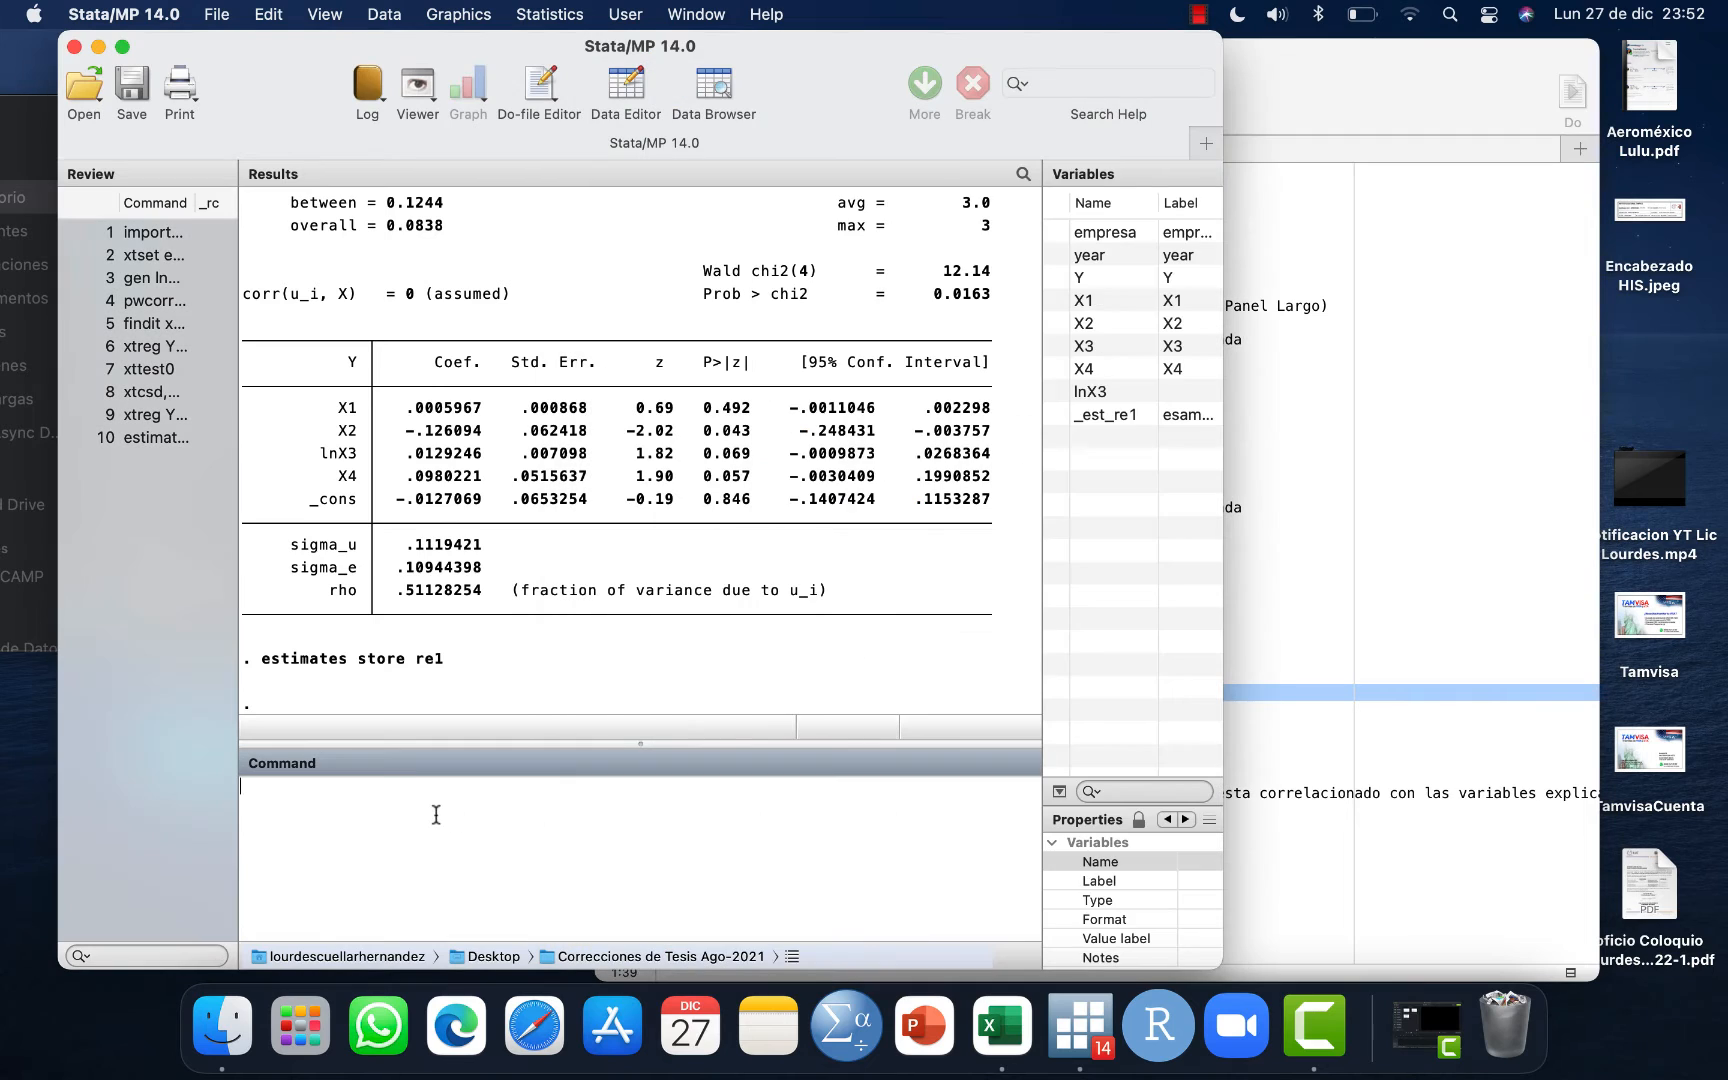
{"action": "left_click", "coordinate": [122, 46]}
{"action": "left_click", "coordinate": [290, 931]}
{"action": "key", "text": "super+v"}
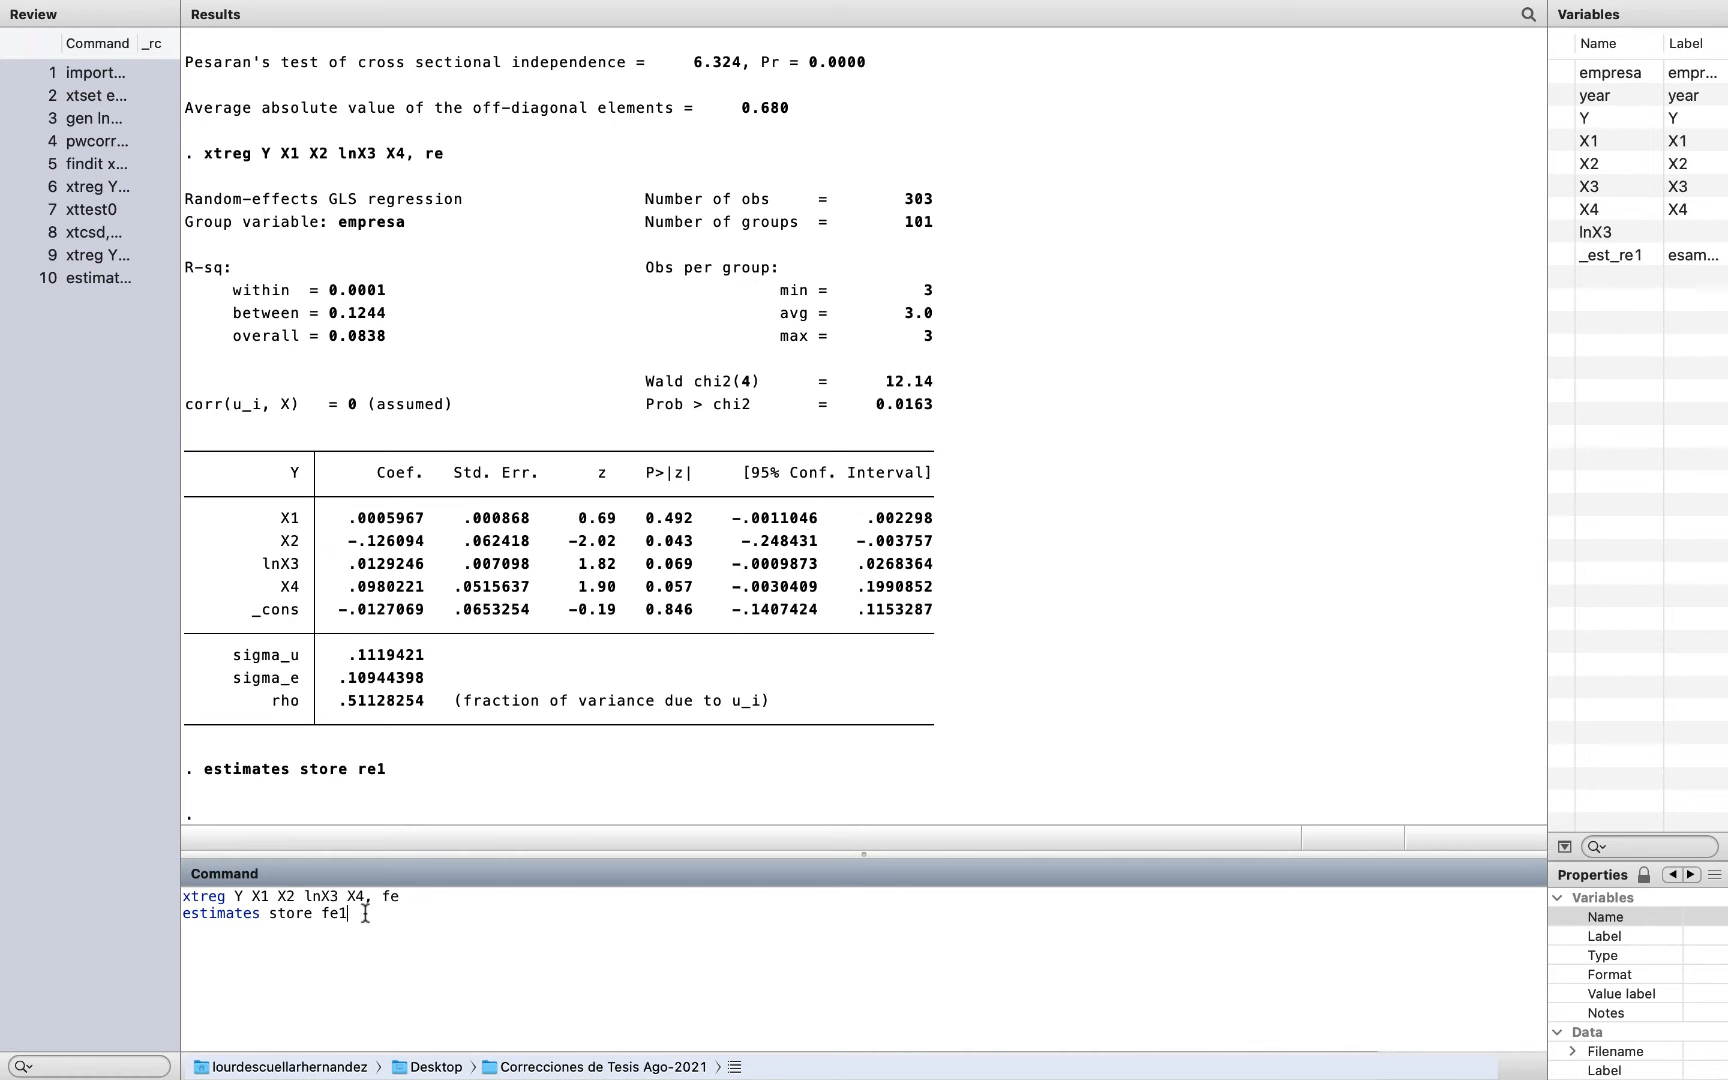
{"action": "key", "text": "Return"}
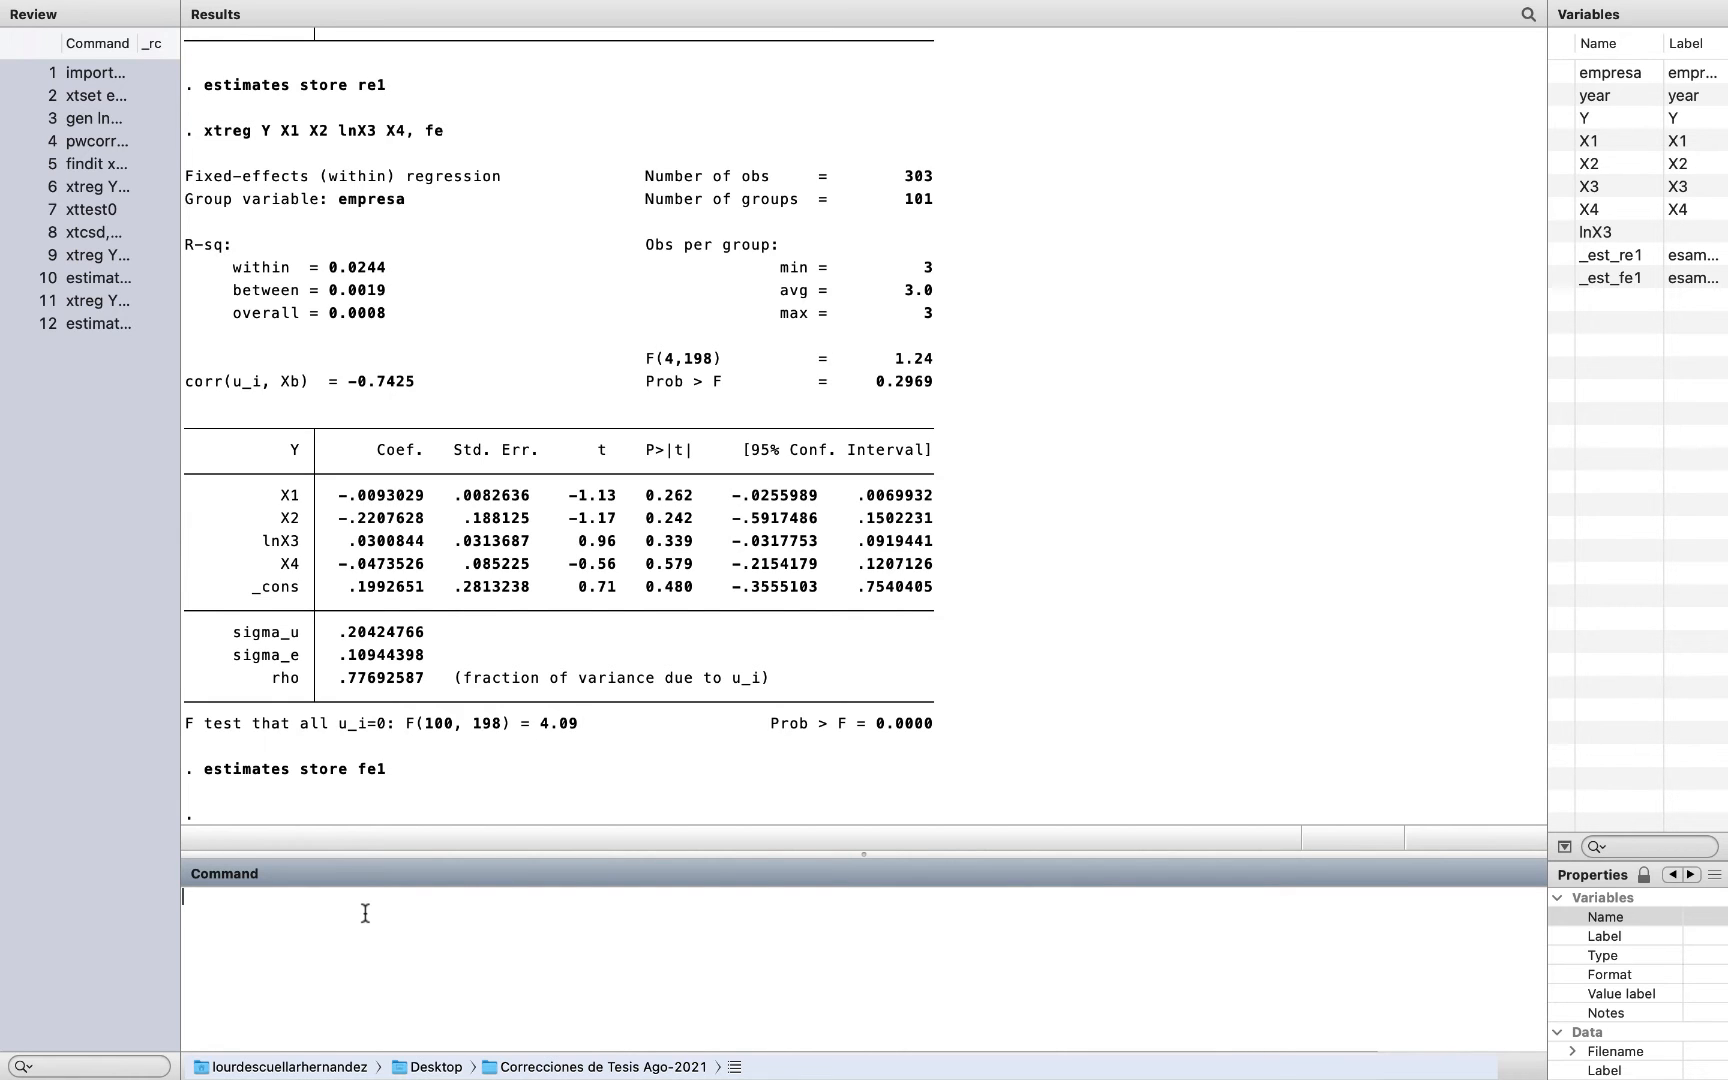
Run the Hausman test comparing the stored models with hausman fe1 re1.
{"action": "type", "text": "hausman"}
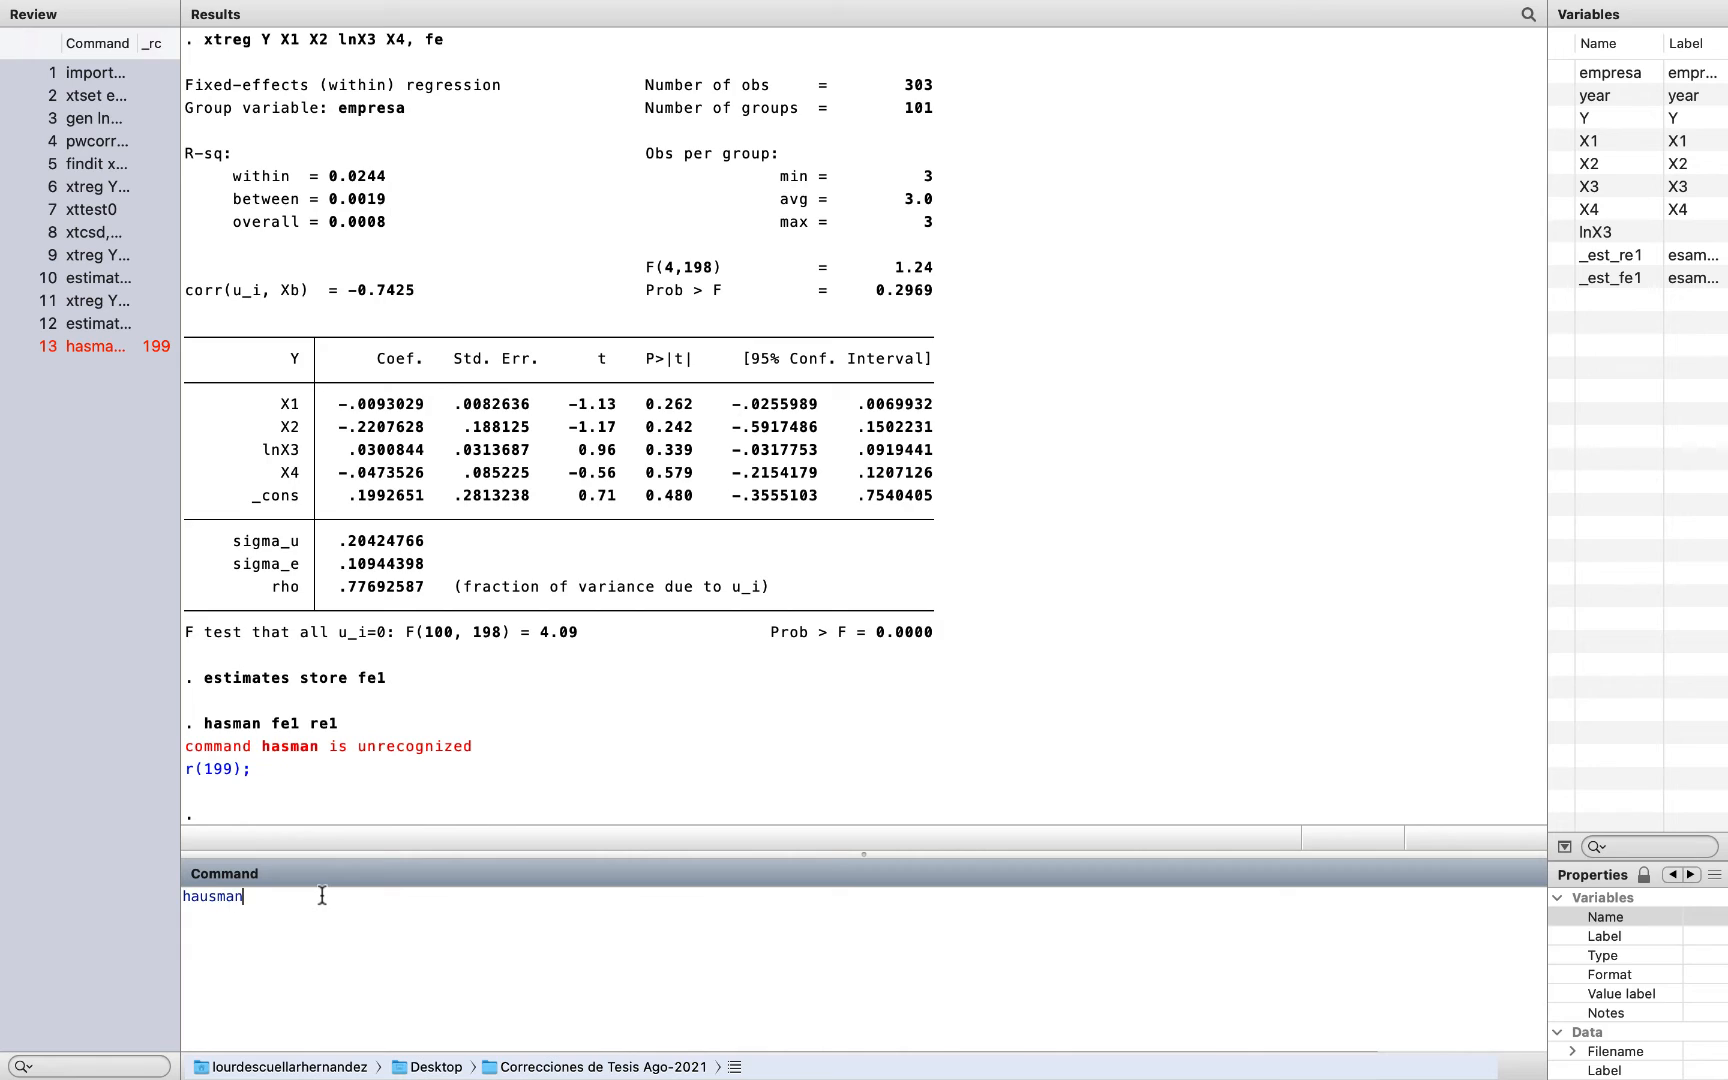
{"action": "type", "text": " fe1 re1"}
{"action": "key", "text": "Return"}
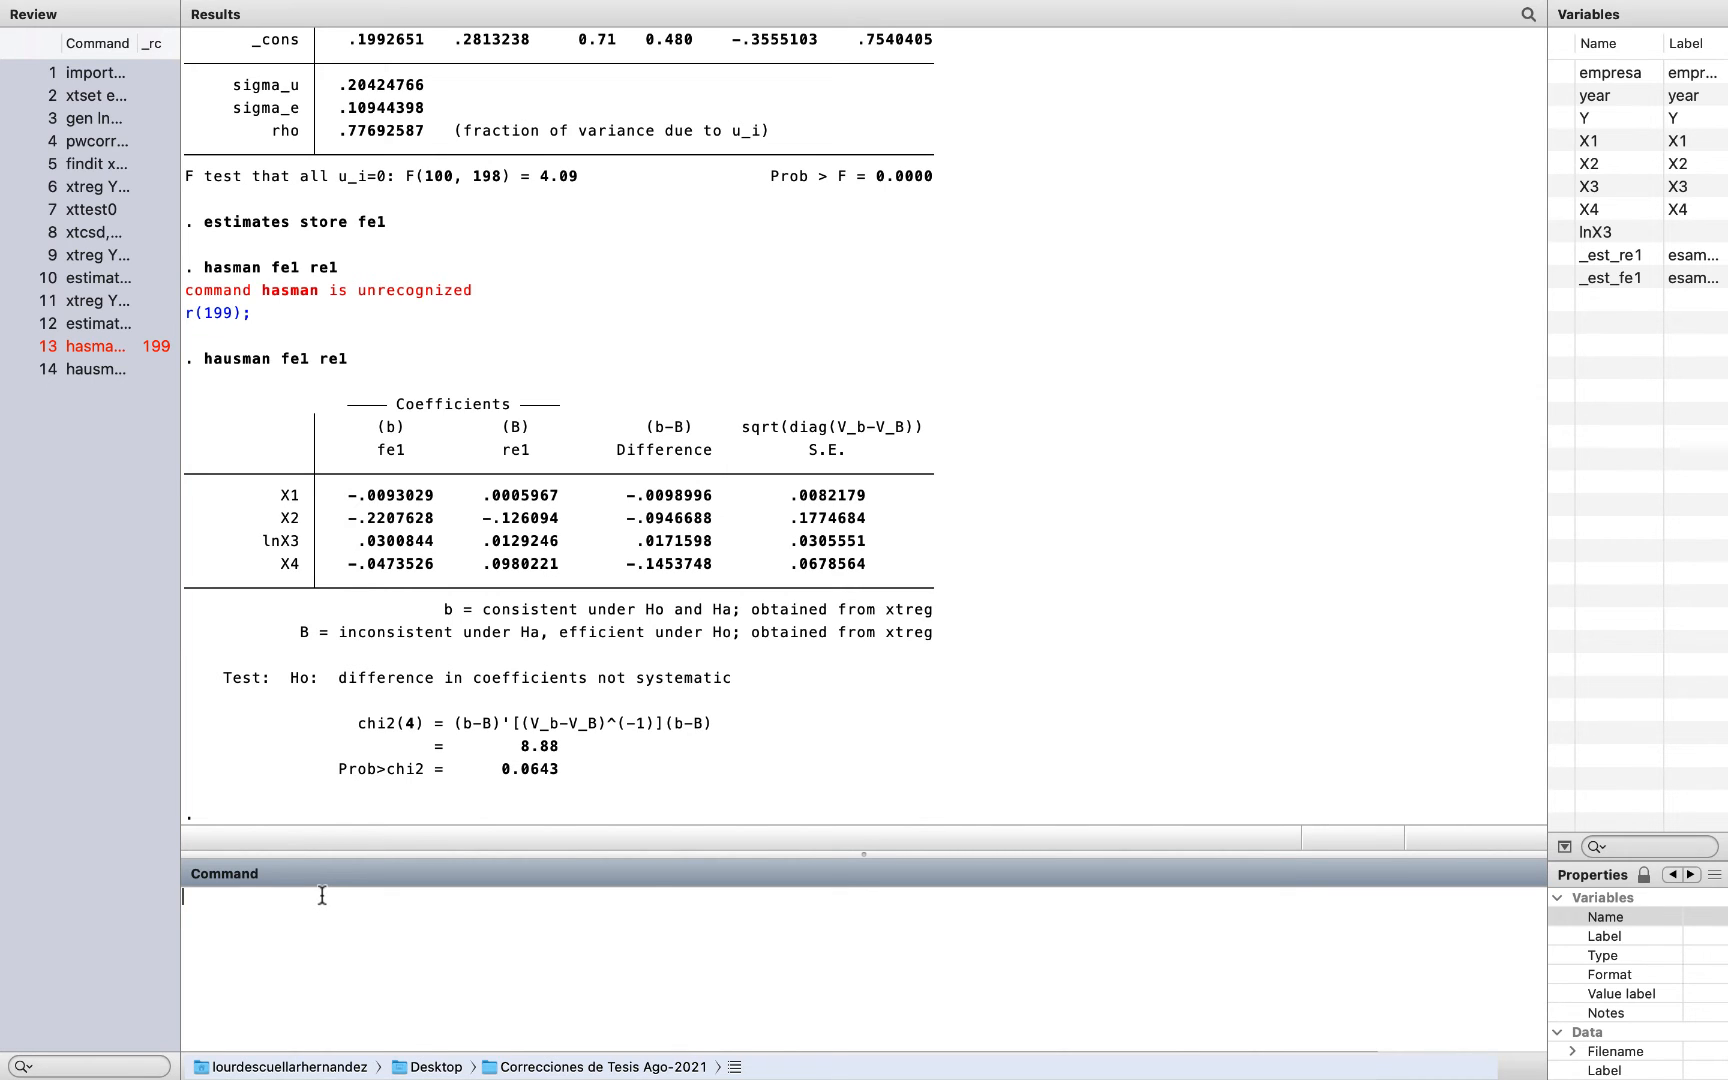
Review the Hausman and Wooldridge hypotheses in the do-file, copy findit xtserial from it and run the package search.
{"action": "left_click", "coordinate": [64, 46]}
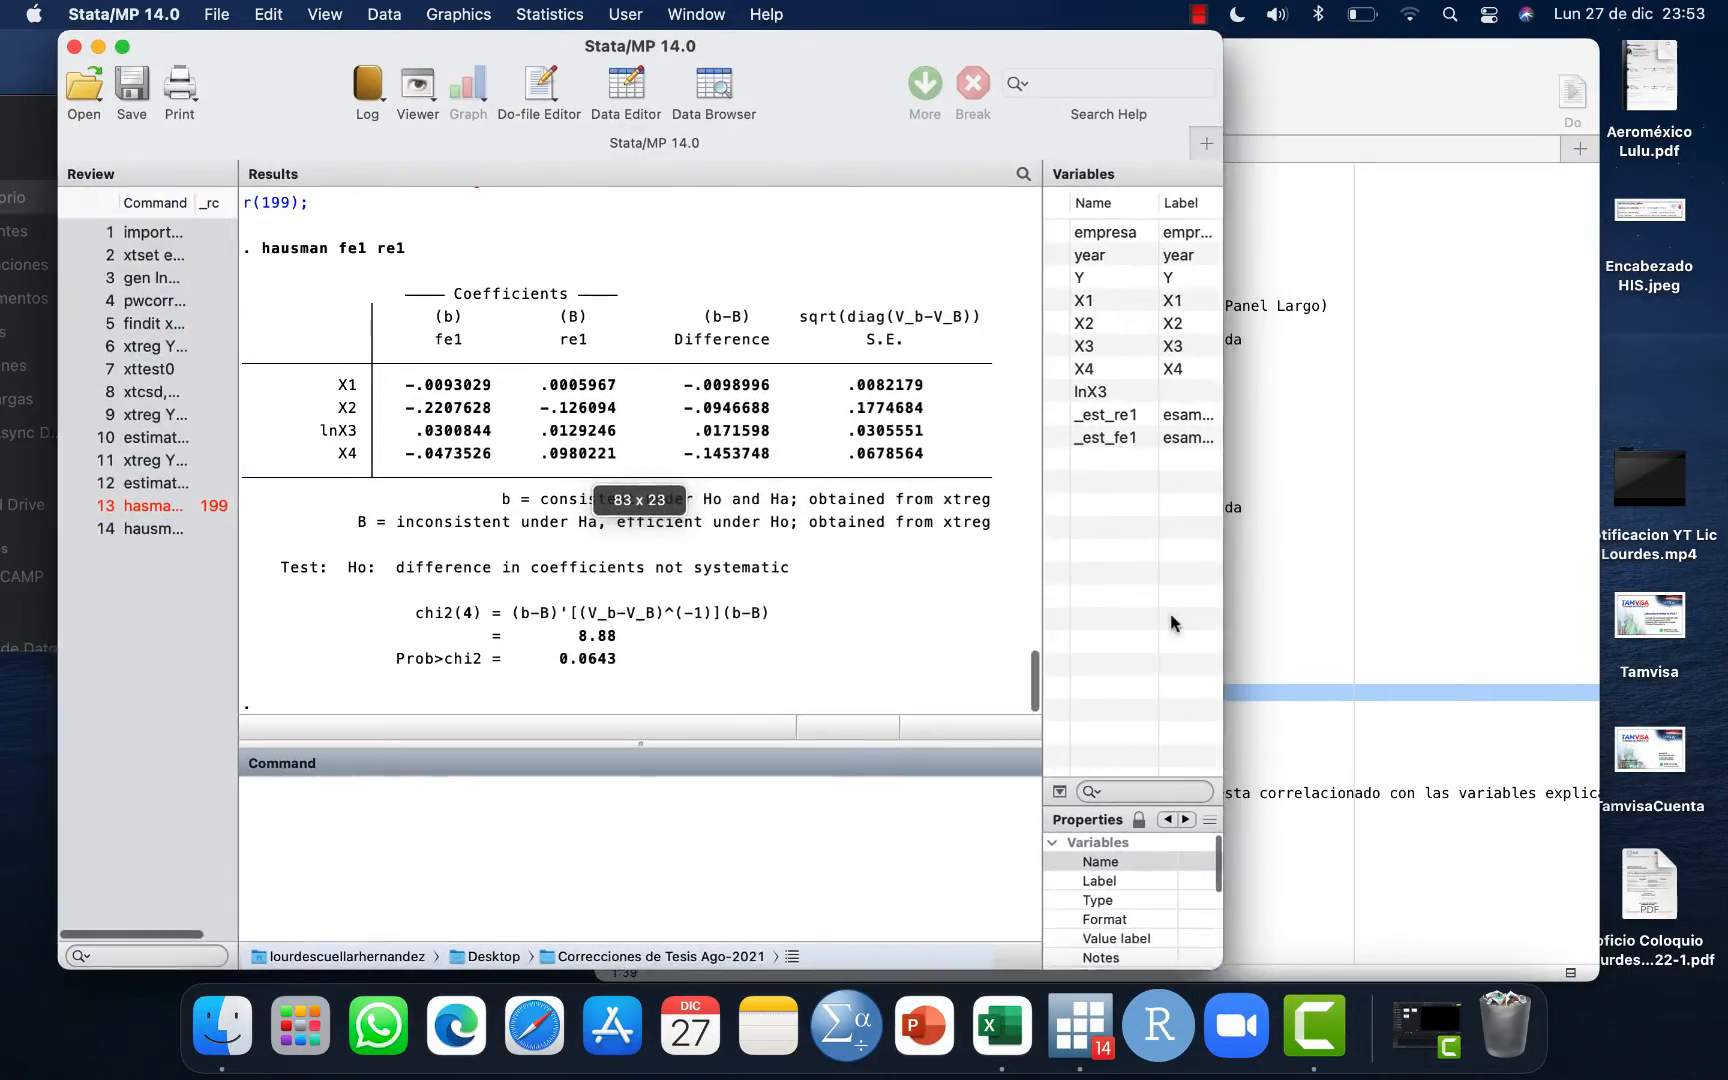
{"action": "left_click", "coordinate": [1296, 640]}
{"action": "left_click", "coordinate": [655, 54]}
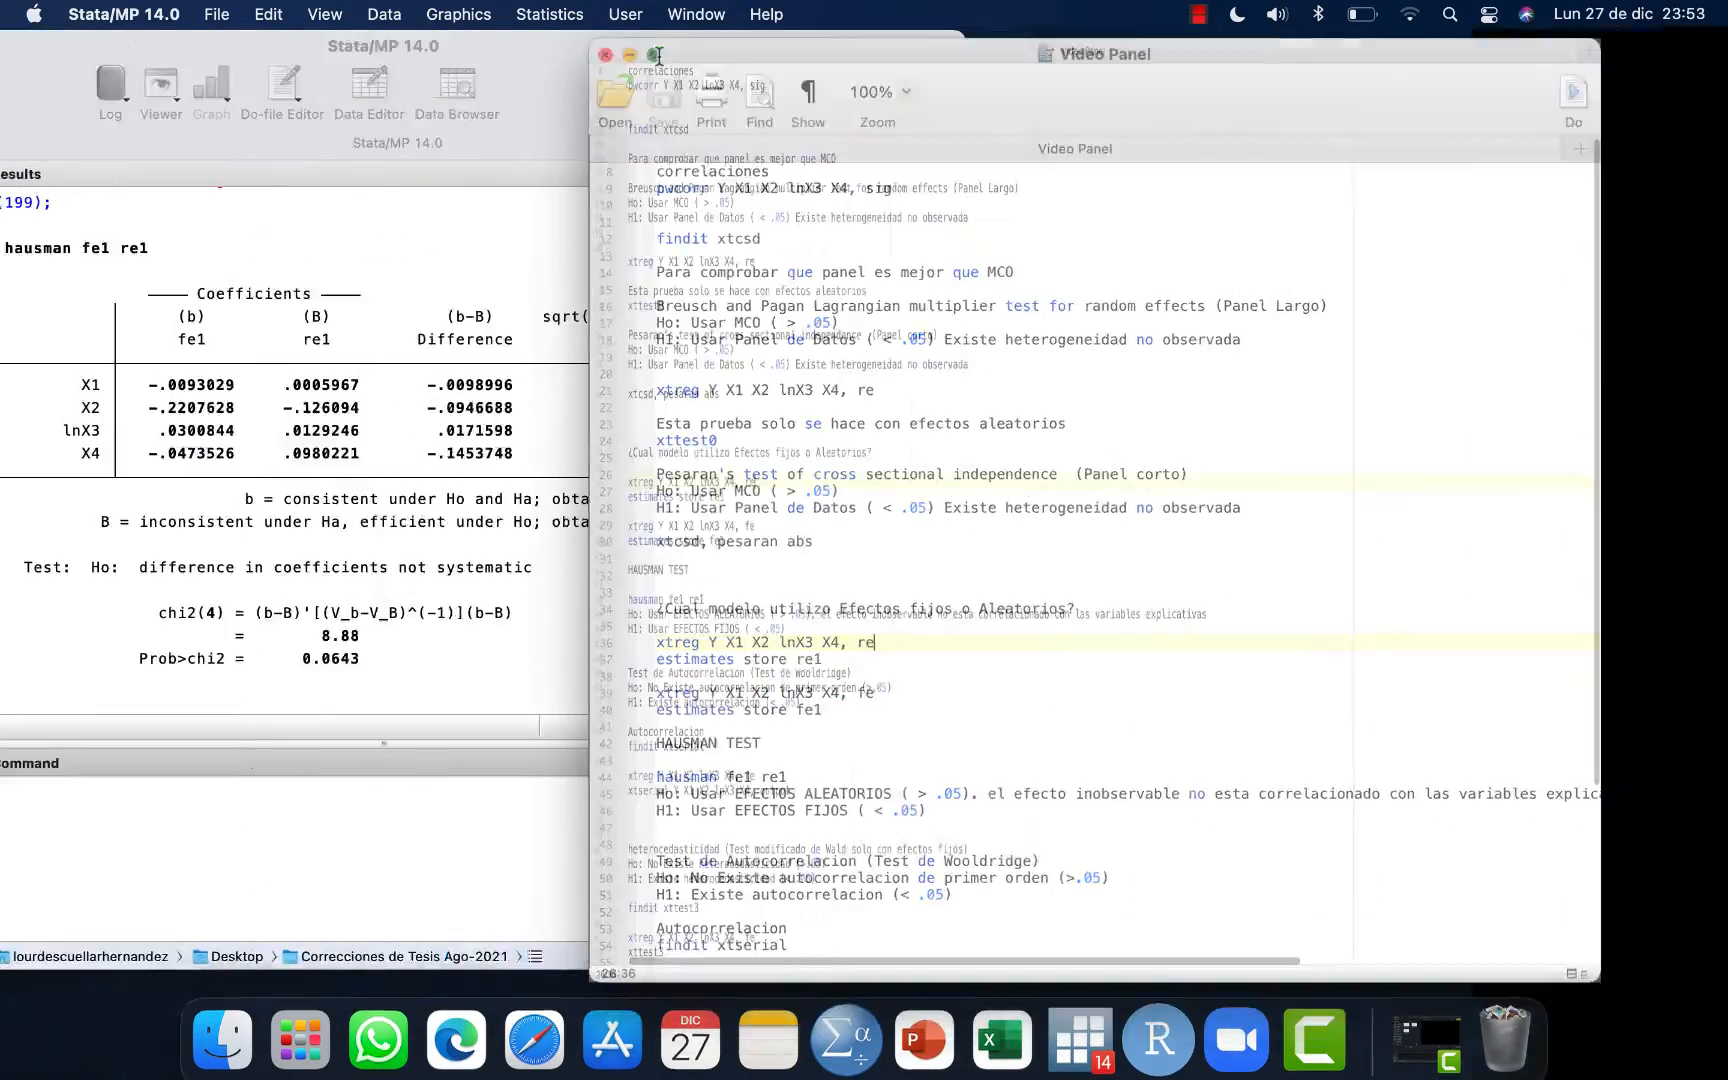
{"action": "scroll", "coordinate": [276, 633], "scroll_direction": "down", "scroll_amount": 3}
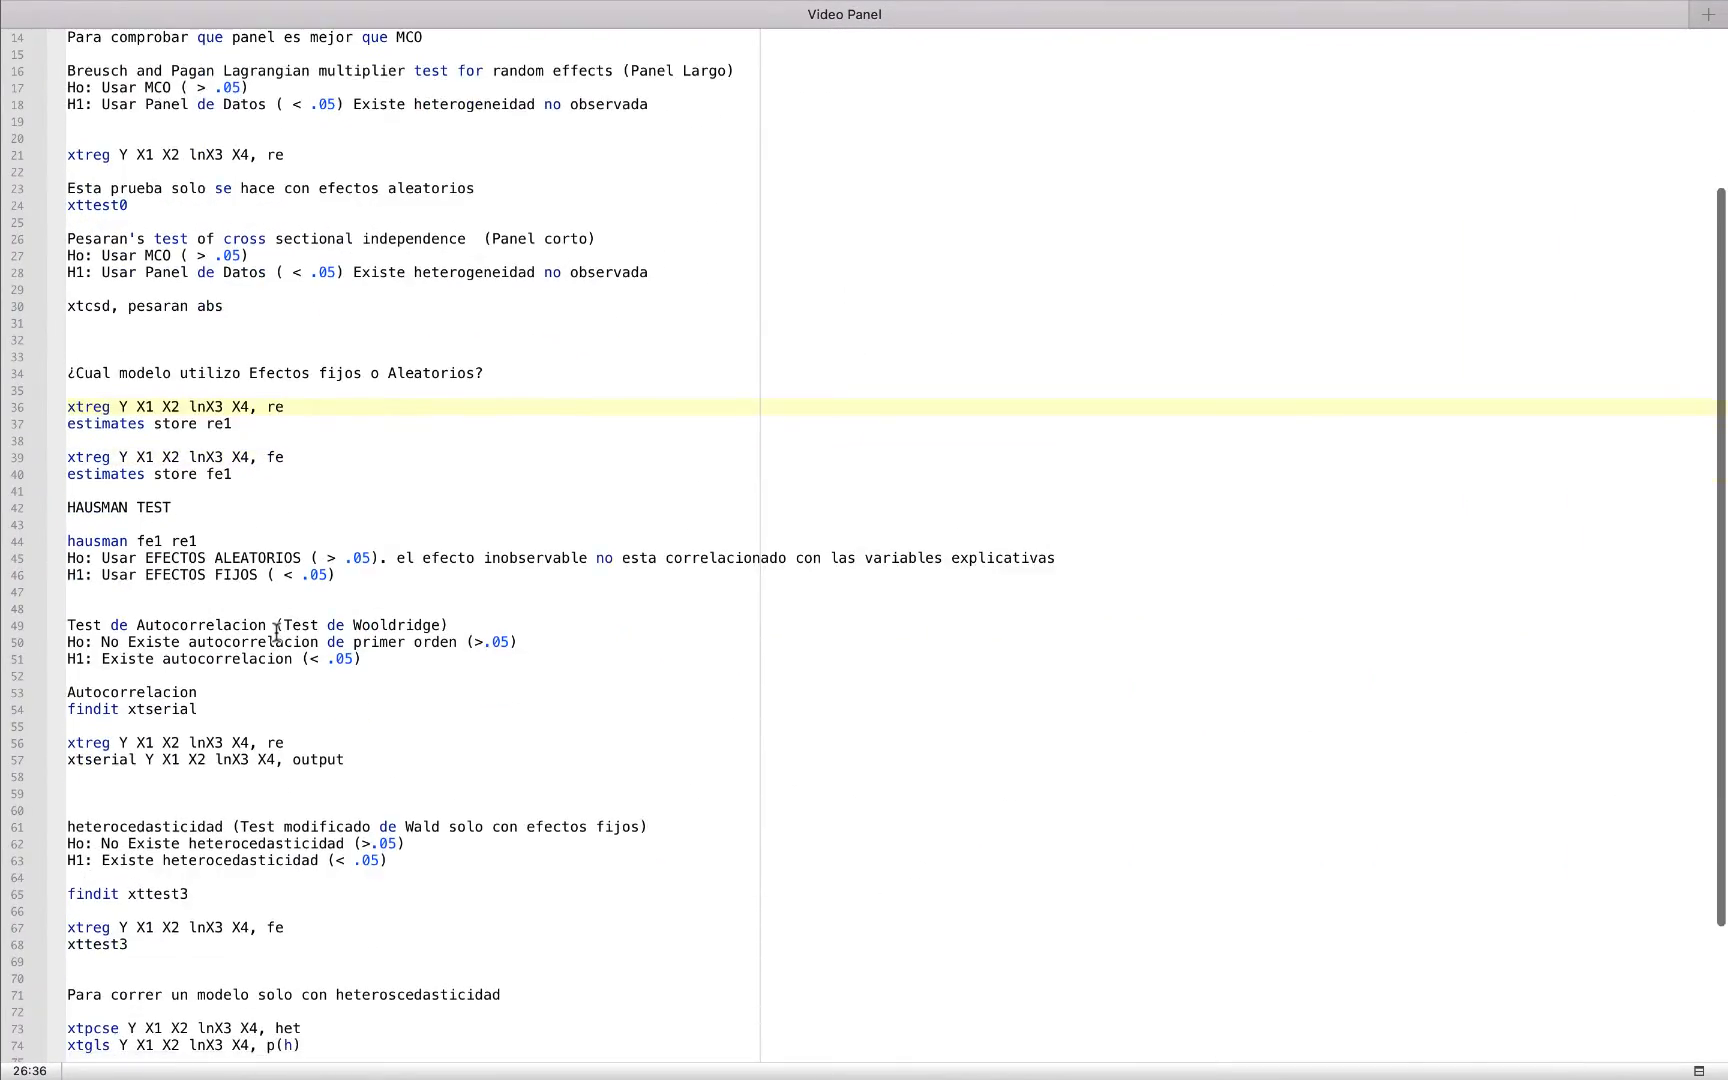
{"action": "scroll", "coordinate": [276, 633], "scroll_direction": "down", "scroll_amount": 5}
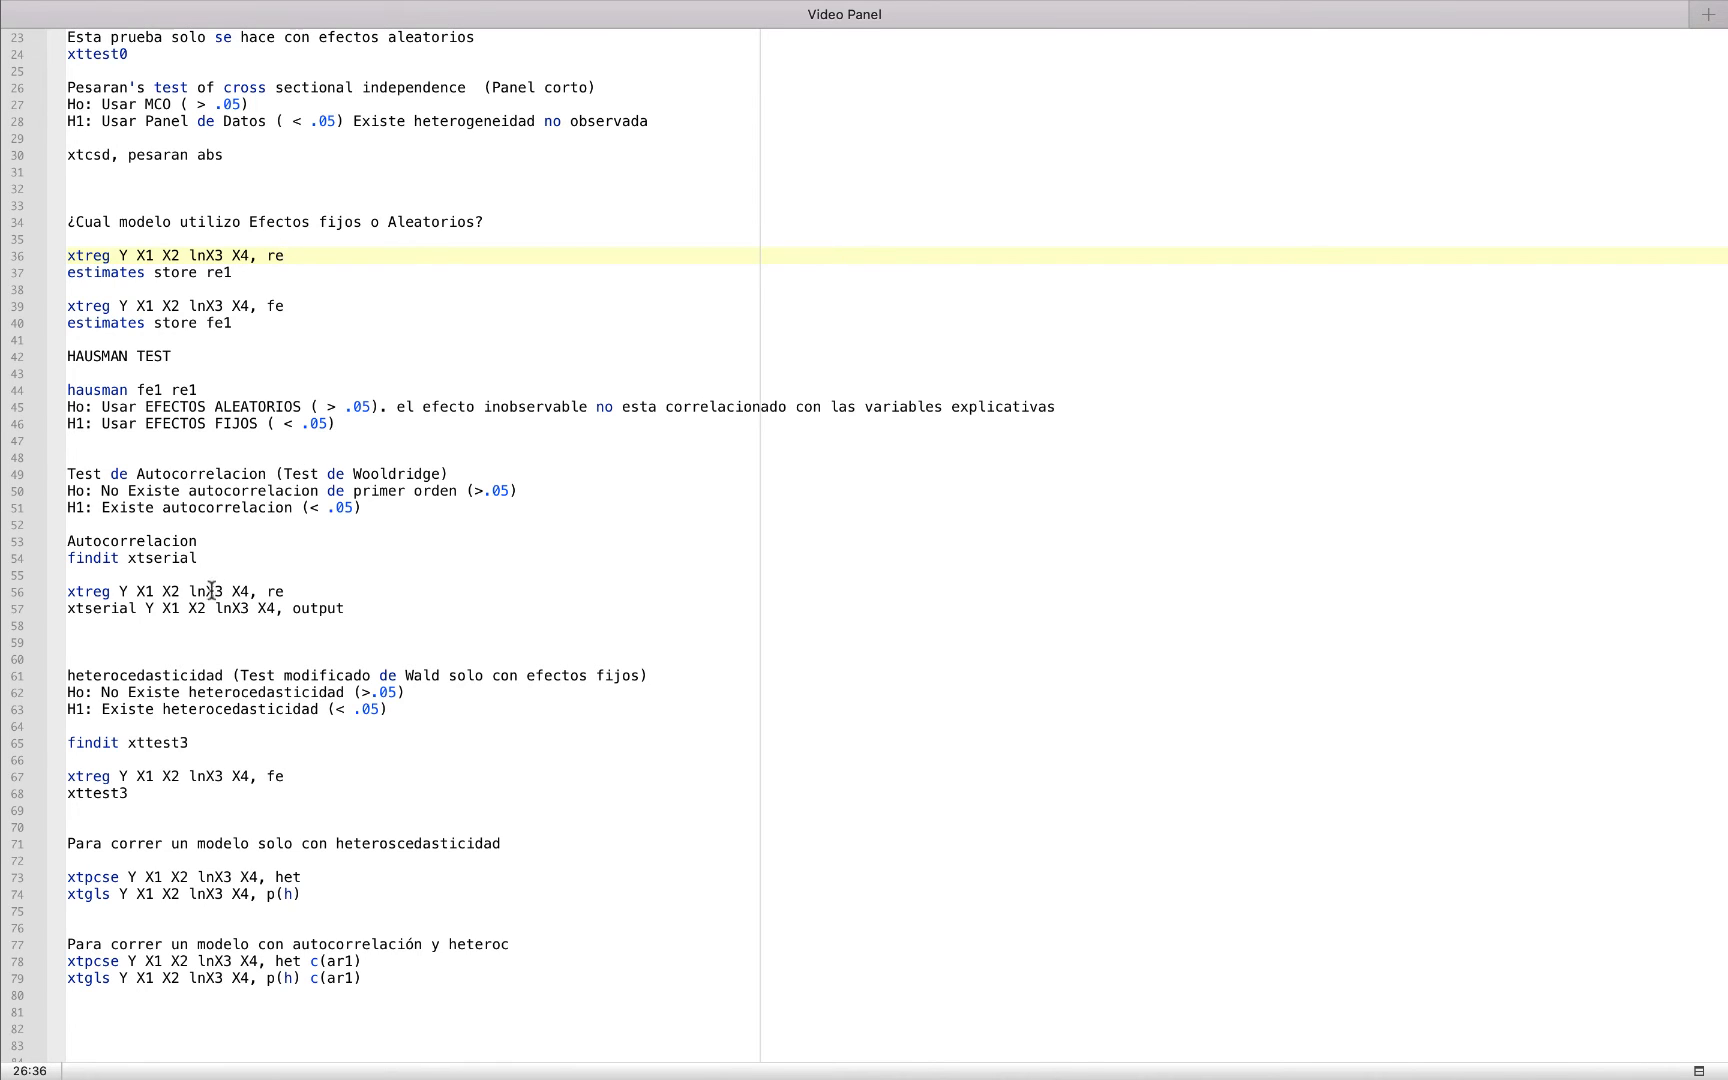
{"action": "left_click_drag", "start_coordinate": [211, 556], "coordinate": [57, 574]}
{"action": "key", "text": "super+c"}
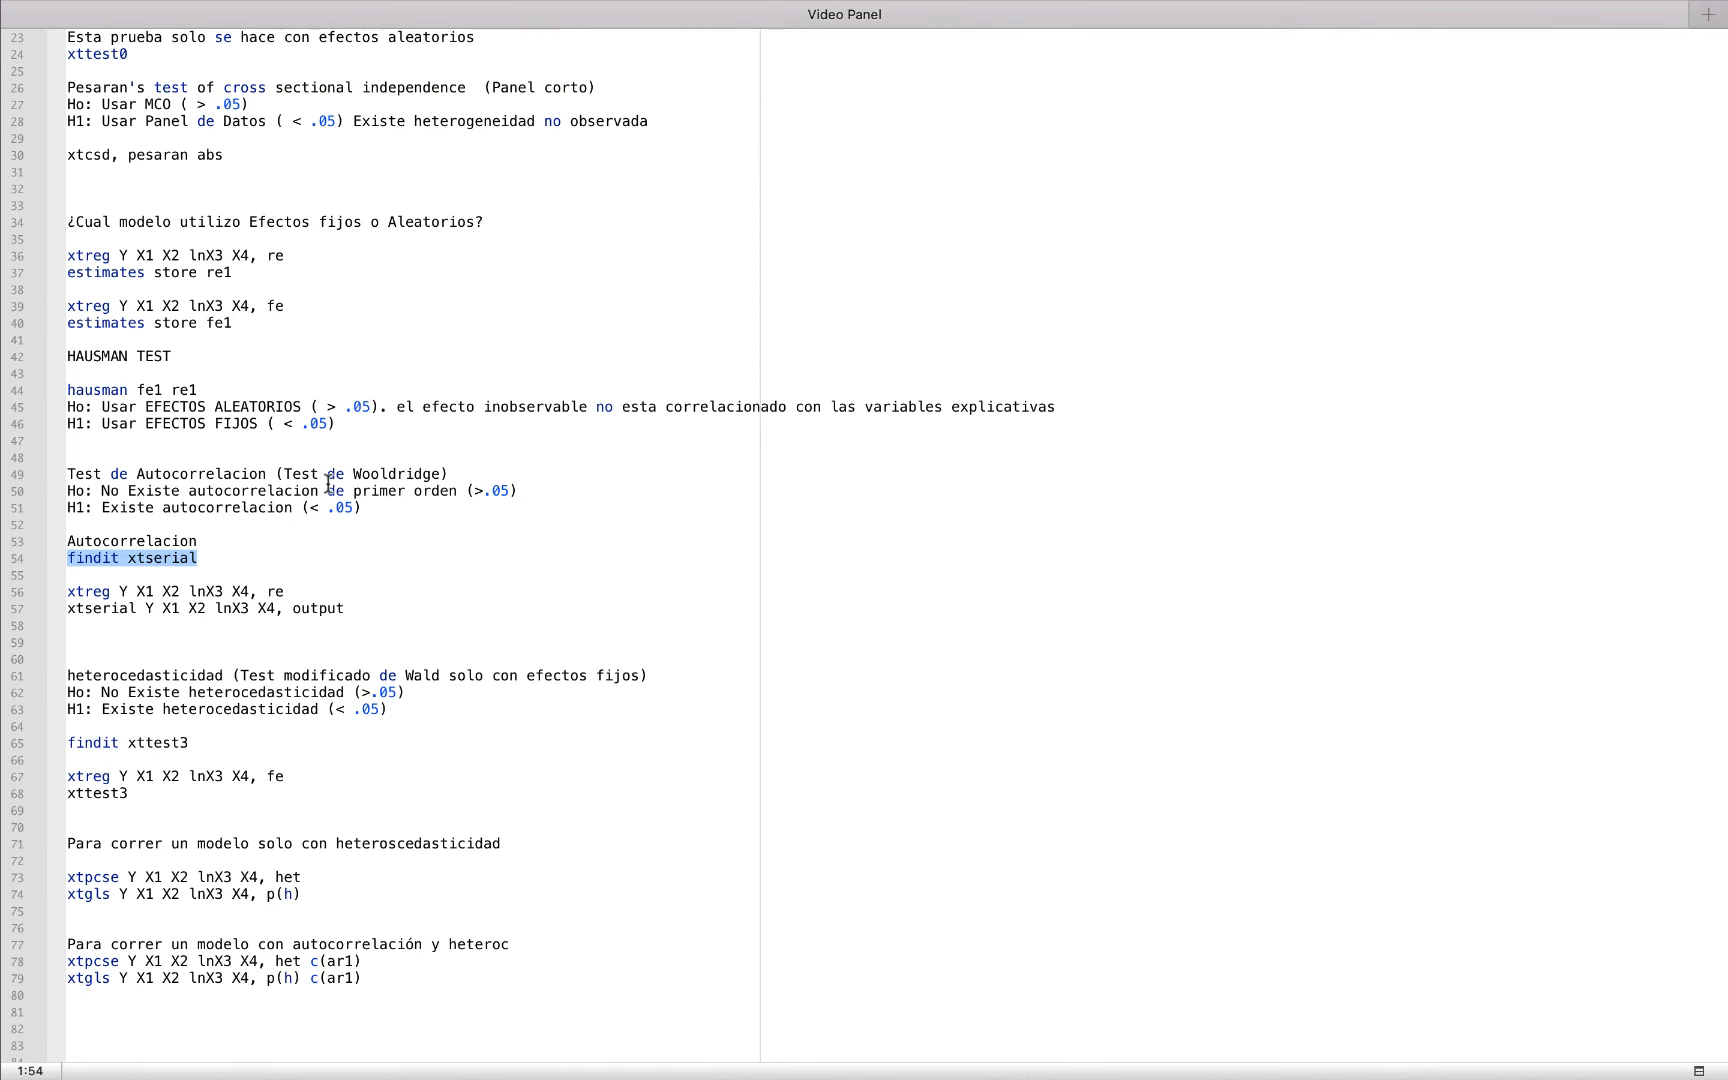
{"action": "left_click", "coordinate": [63, 49]}
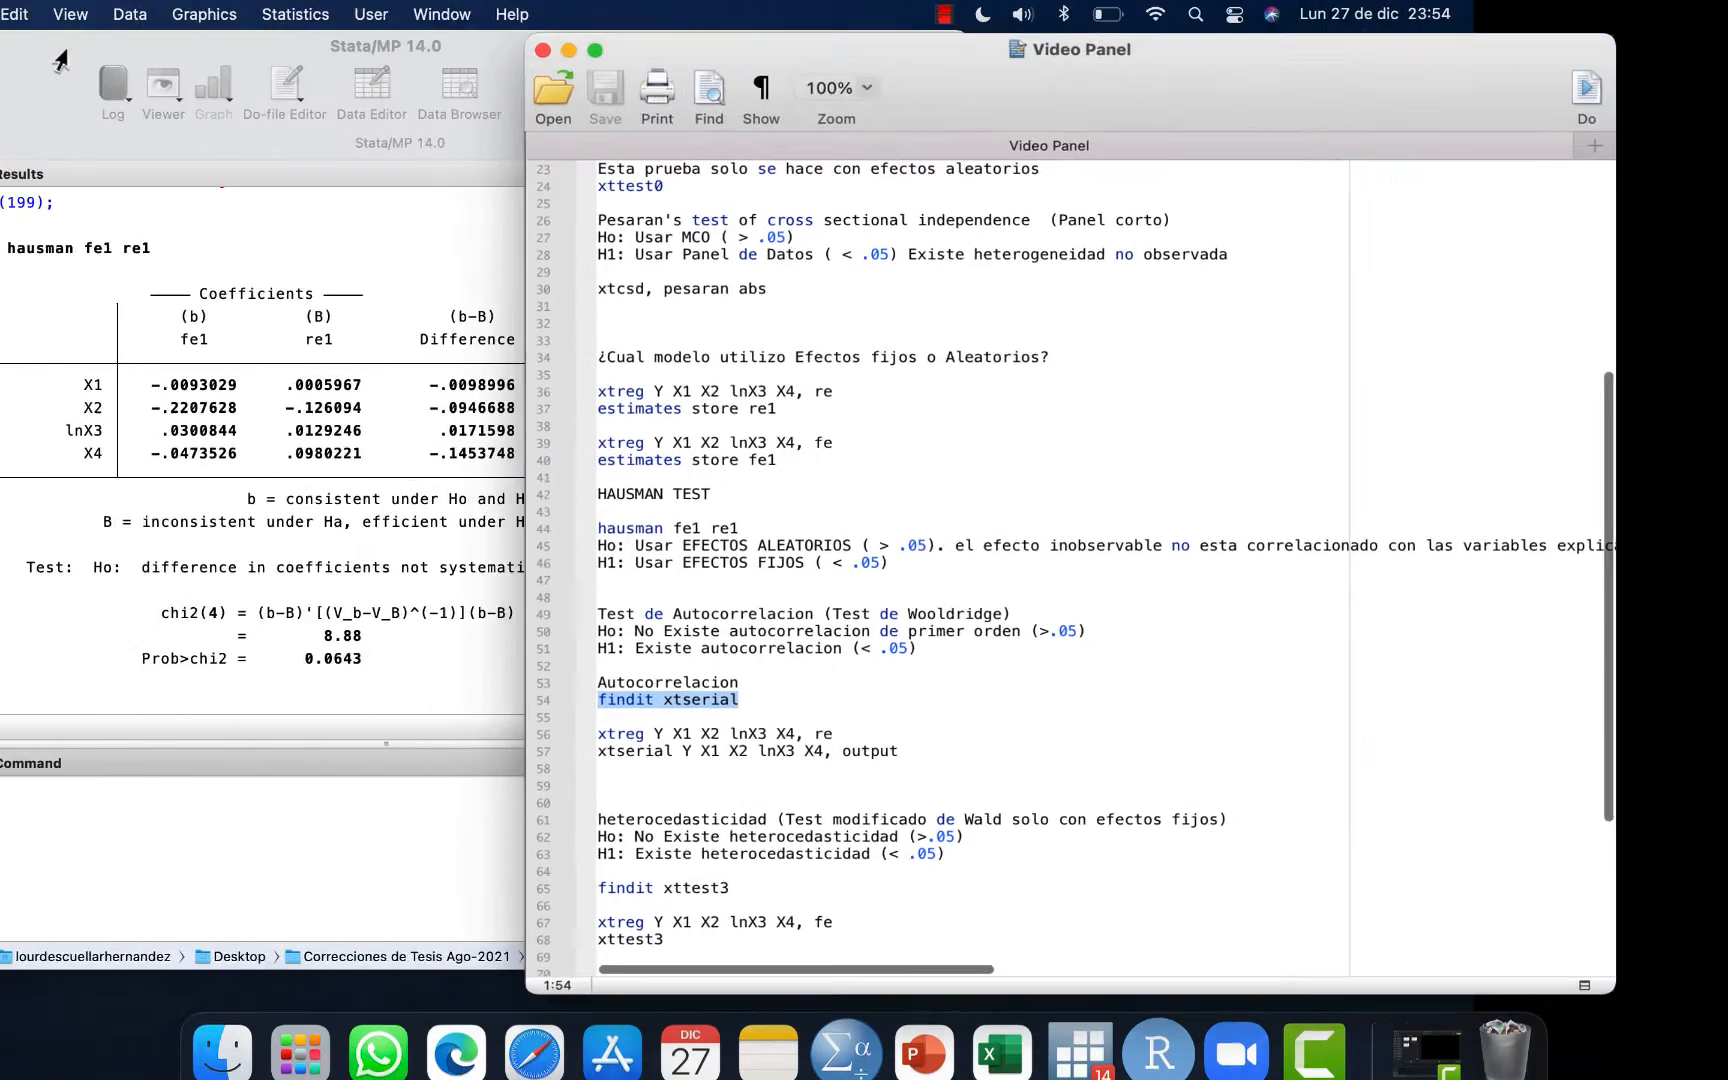
{"action": "left_click", "coordinate": [372, 822]}
{"action": "key", "text": "super+v"}
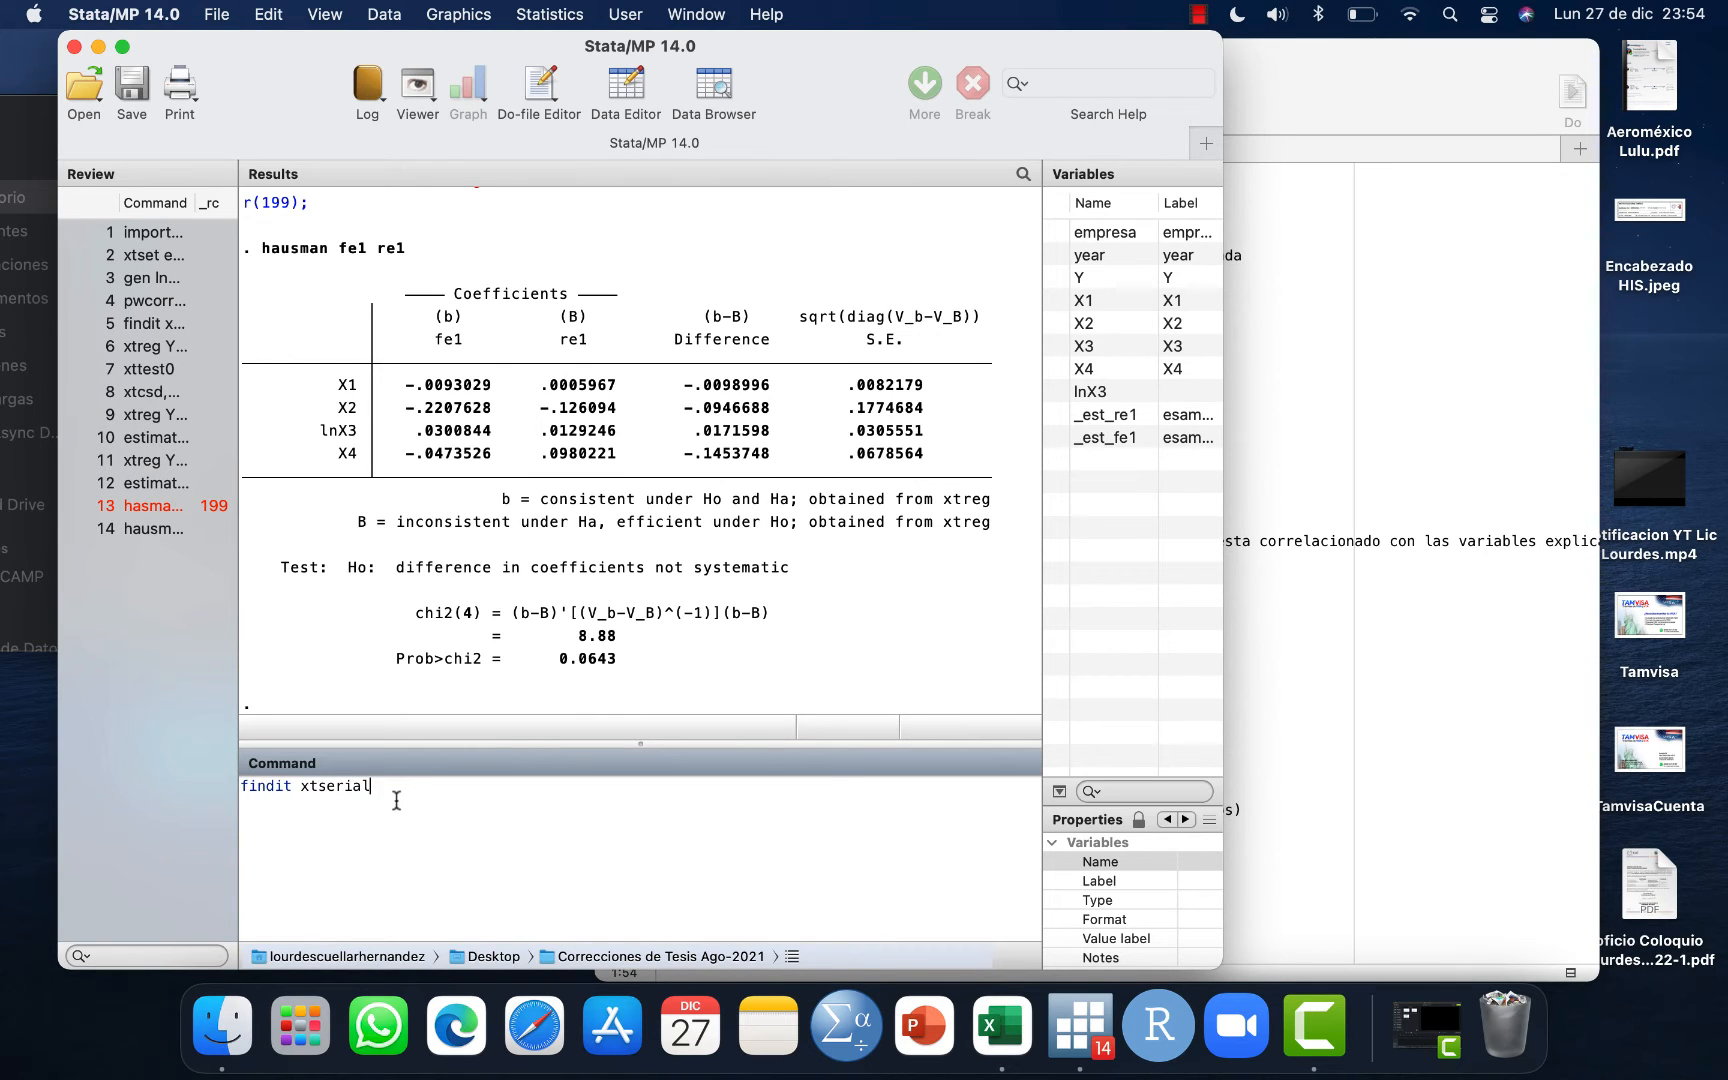
{"action": "key", "text": "Return"}
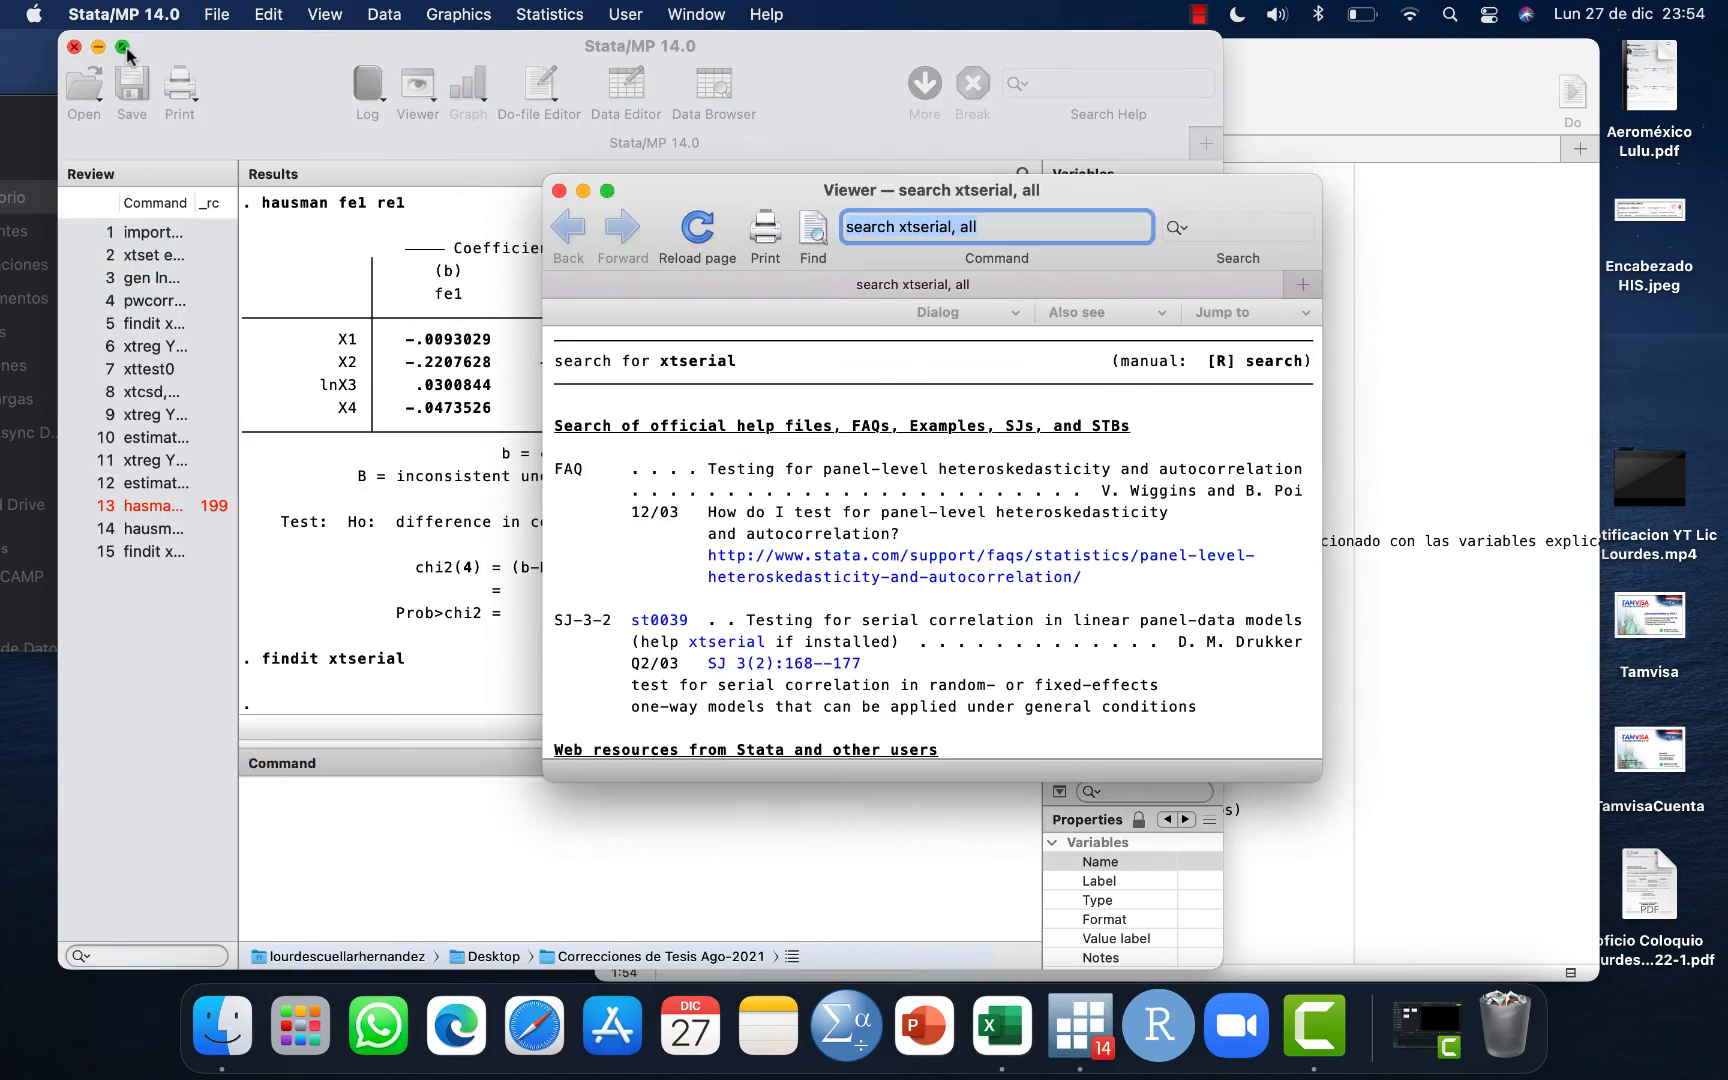
Install the st0039 package from the xtserial search results, close the viewer and return to the do-file.
{"action": "left_click", "coordinate": [124, 46]}
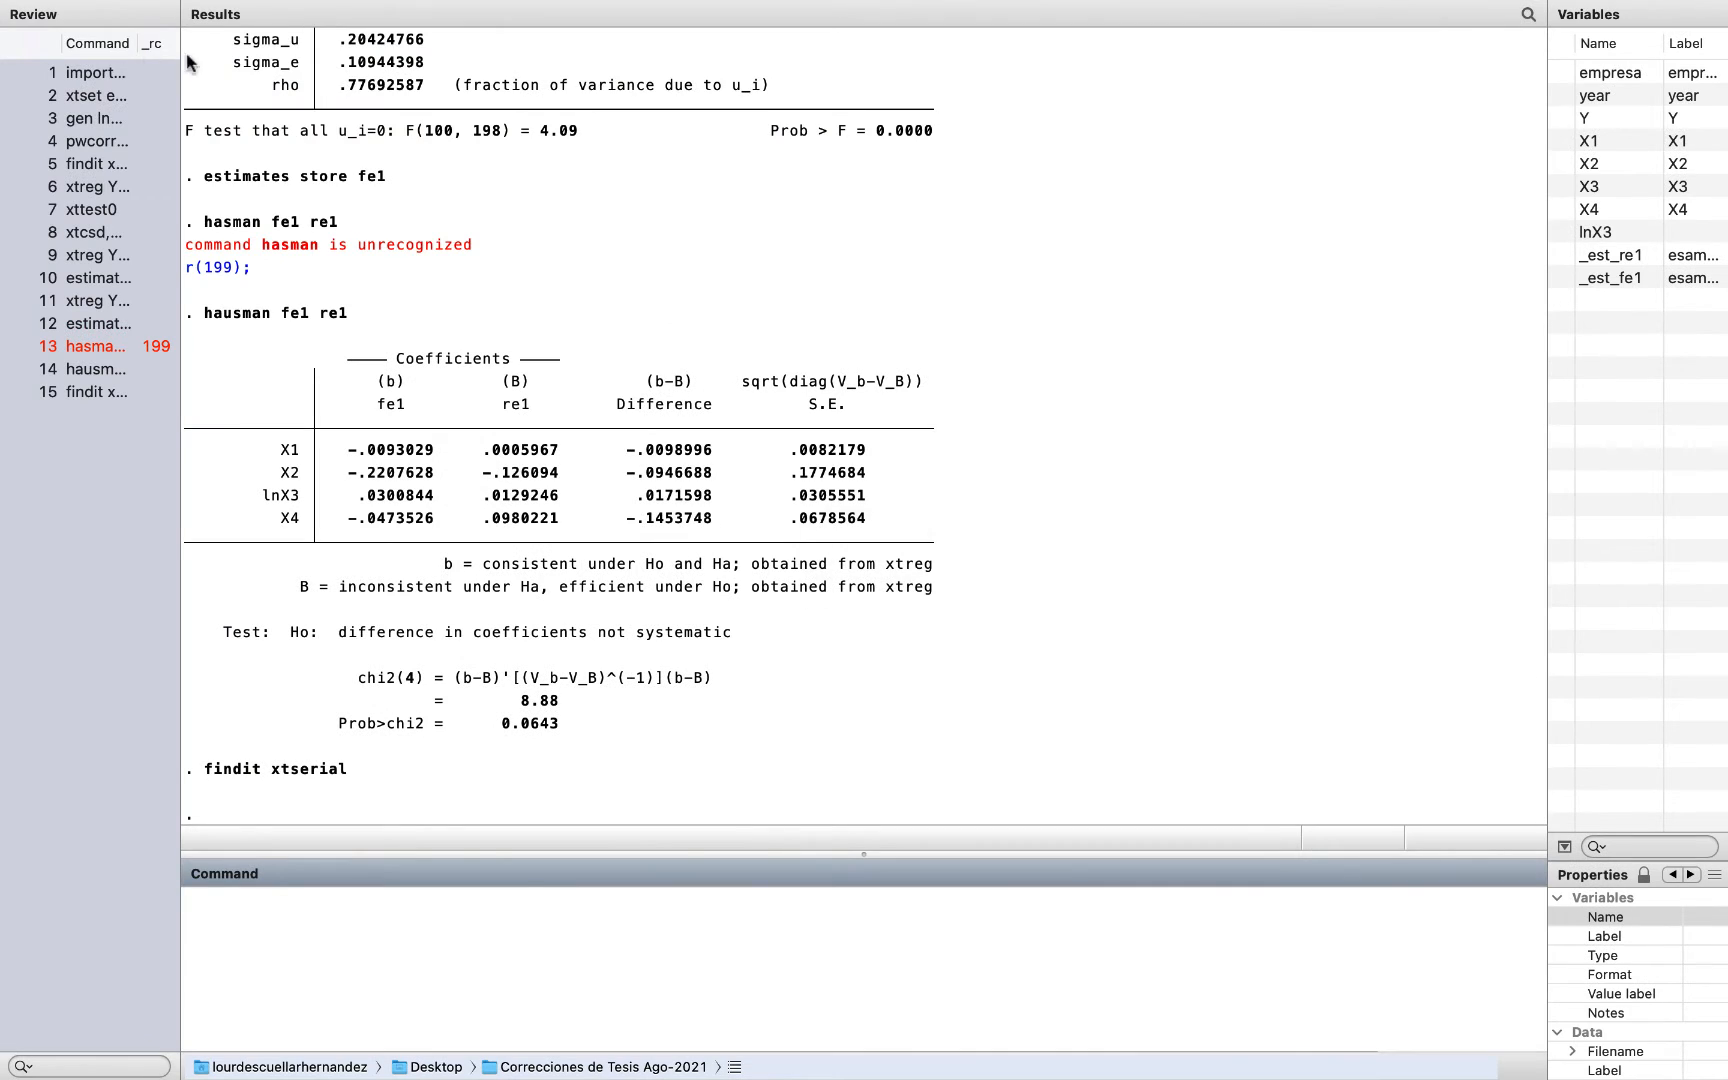
{"action": "left_click", "coordinate": [68, 45]}
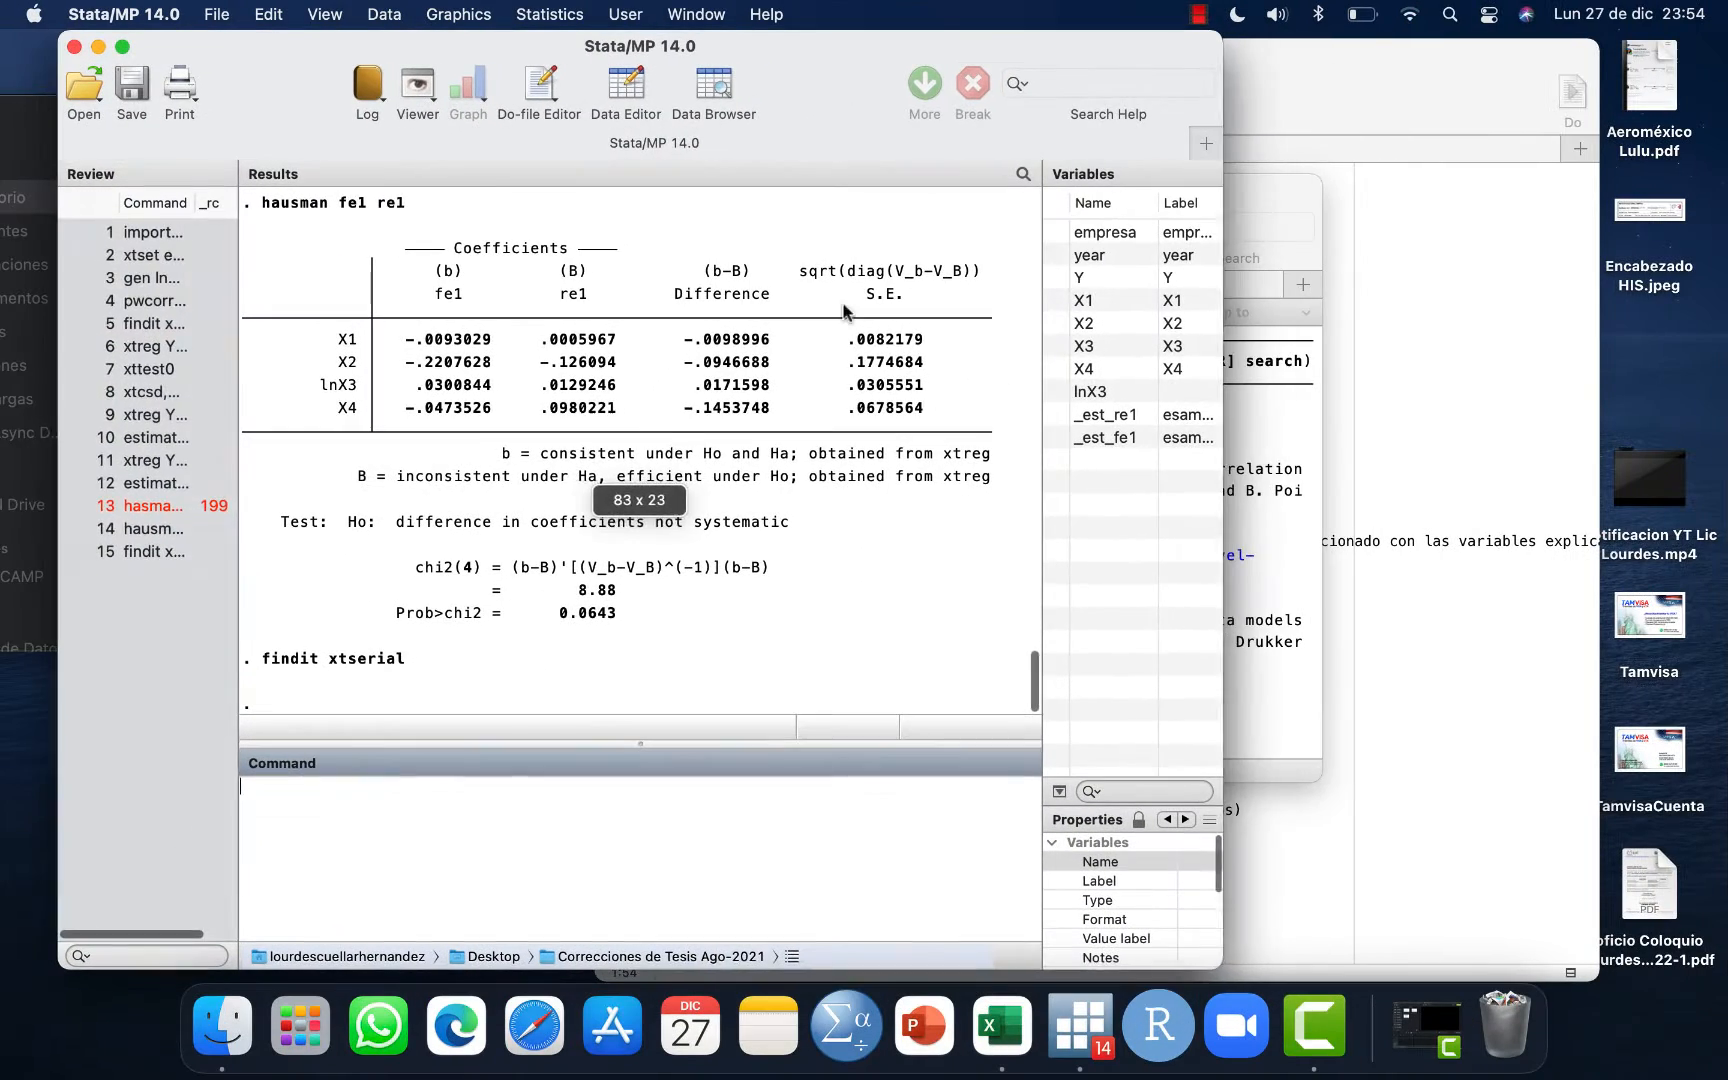
{"action": "left_click", "coordinate": [1282, 205]}
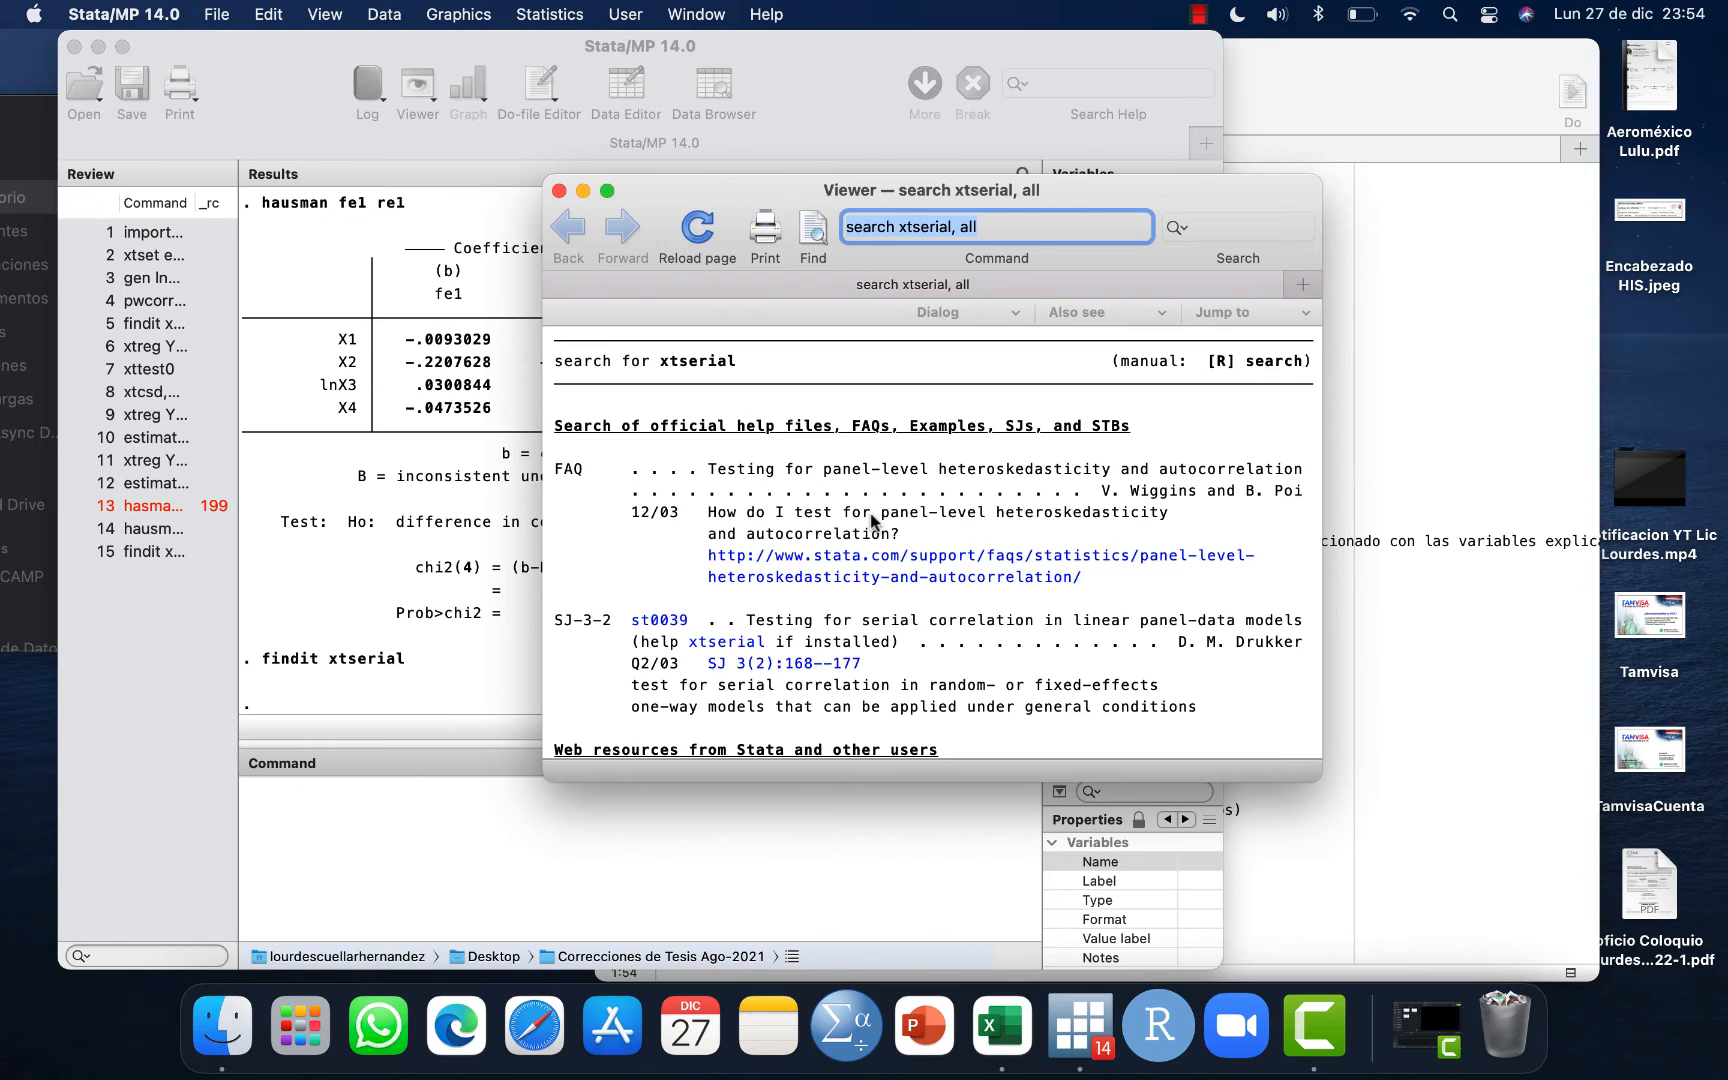
{"action": "left_click", "coordinate": [606, 190]}
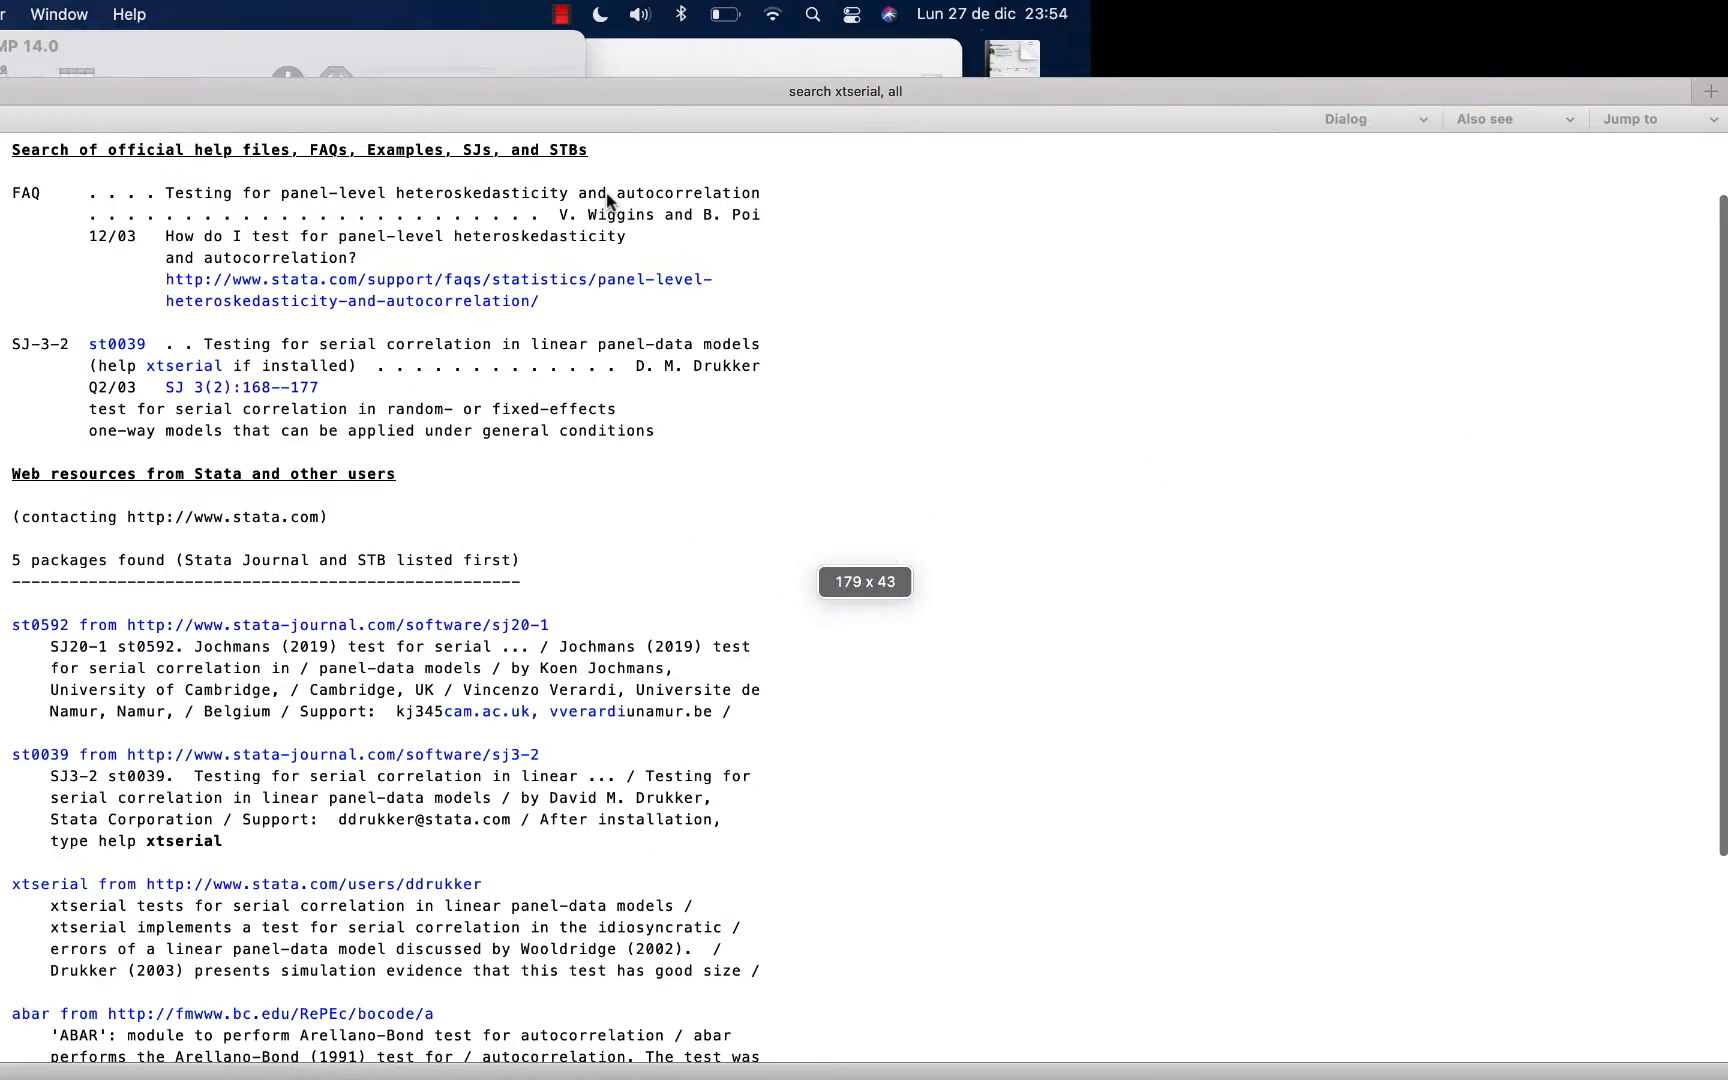
{"action": "scroll", "coordinate": [405, 343], "scroll_direction": "up", "scroll_amount": 2}
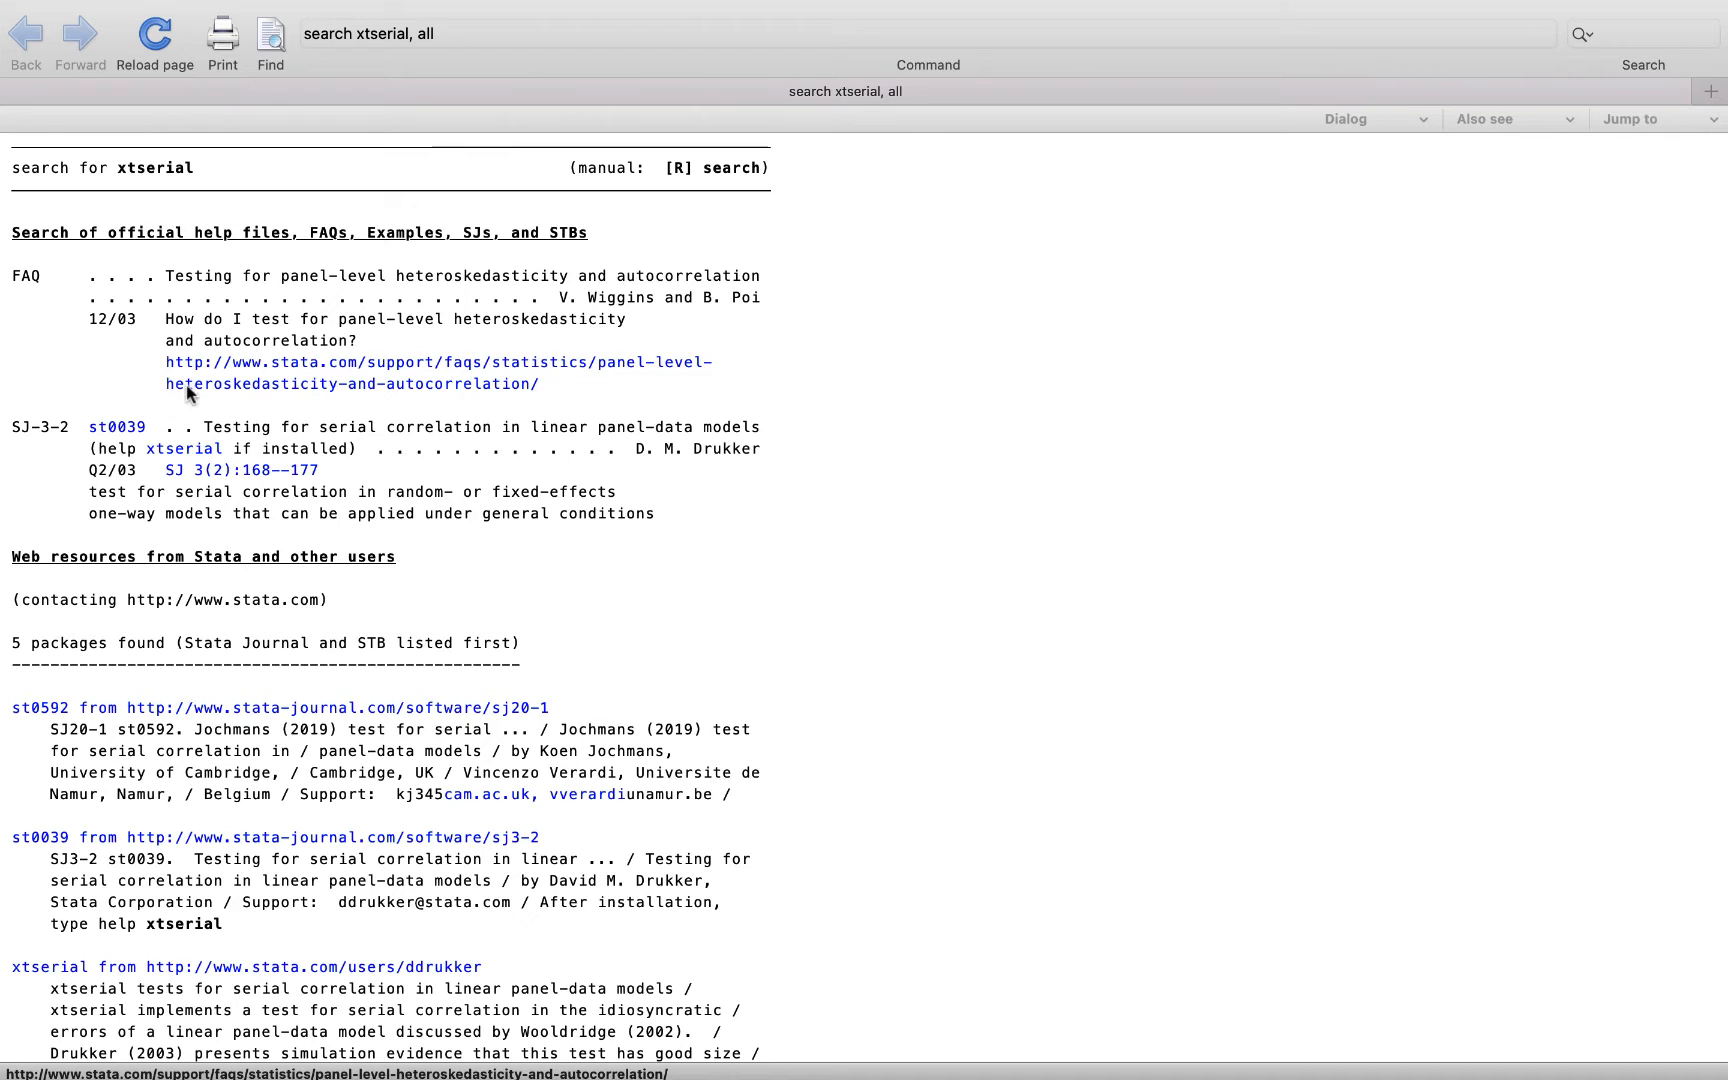
{"action": "left_click", "coordinate": [130, 435]}
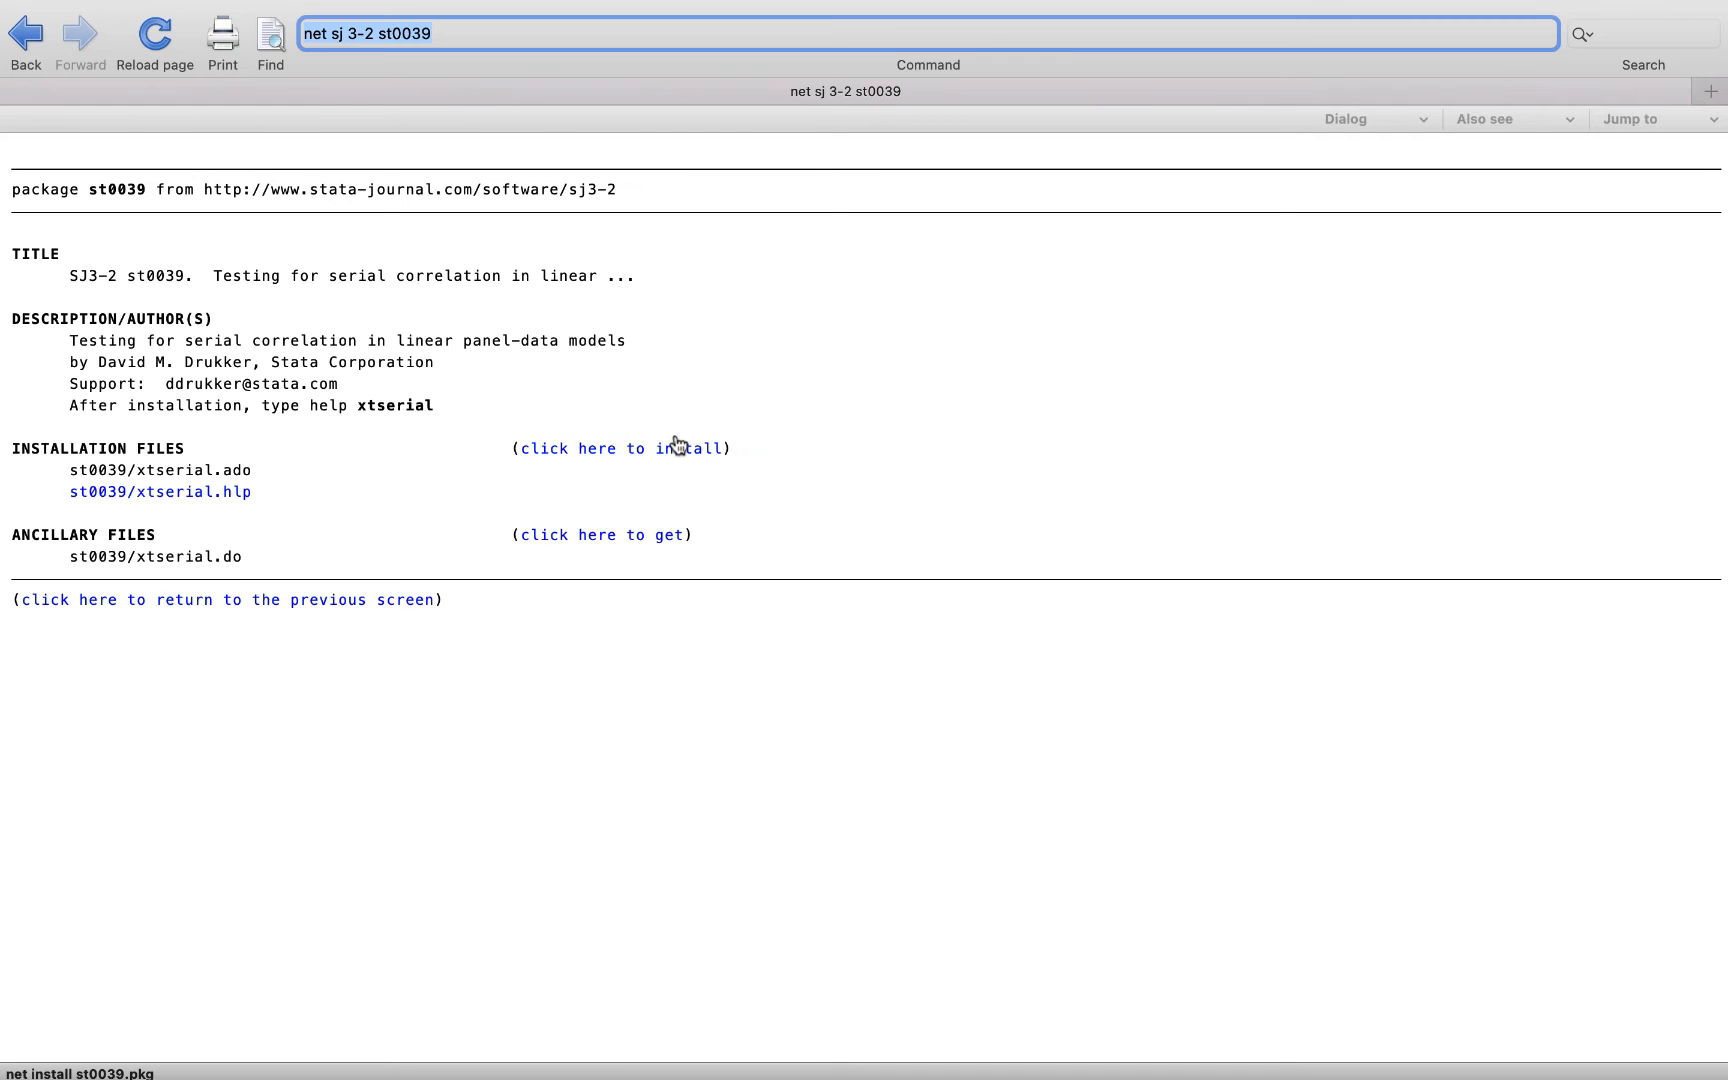
{"action": "left_click", "coordinate": [660, 448]}
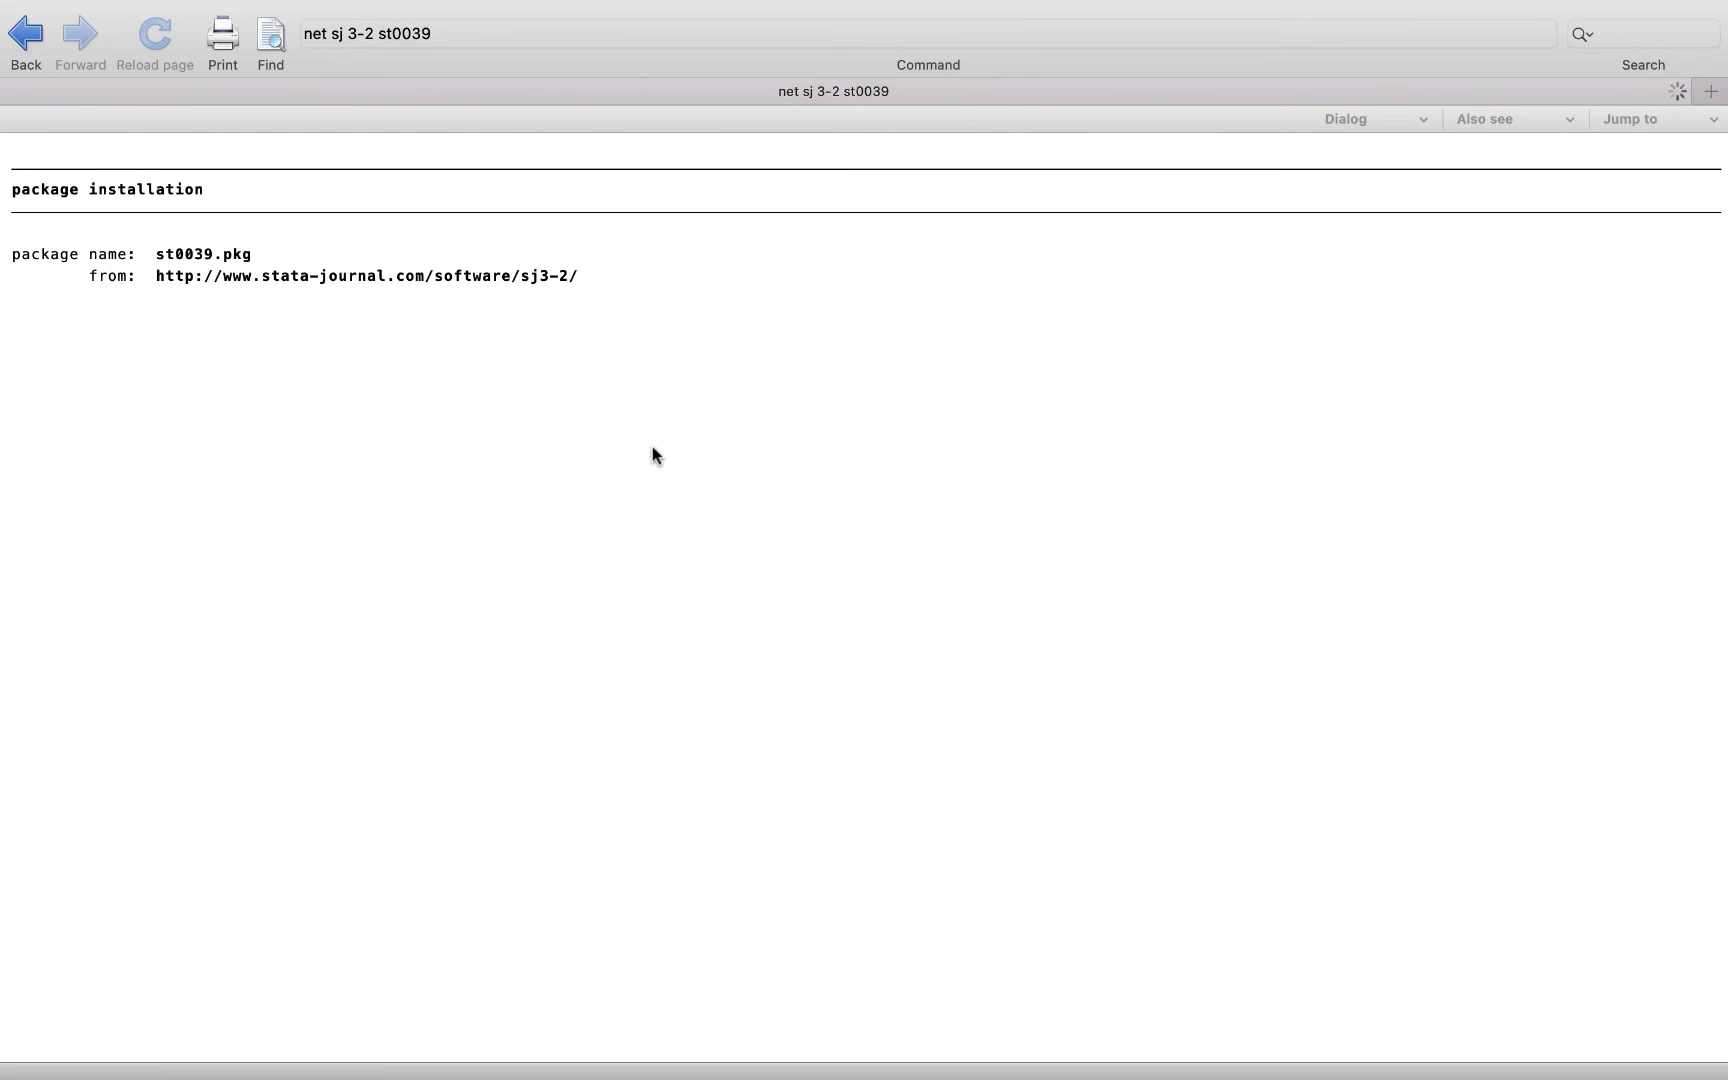
{"action": "mouse_move", "coordinate": [2, 2]}
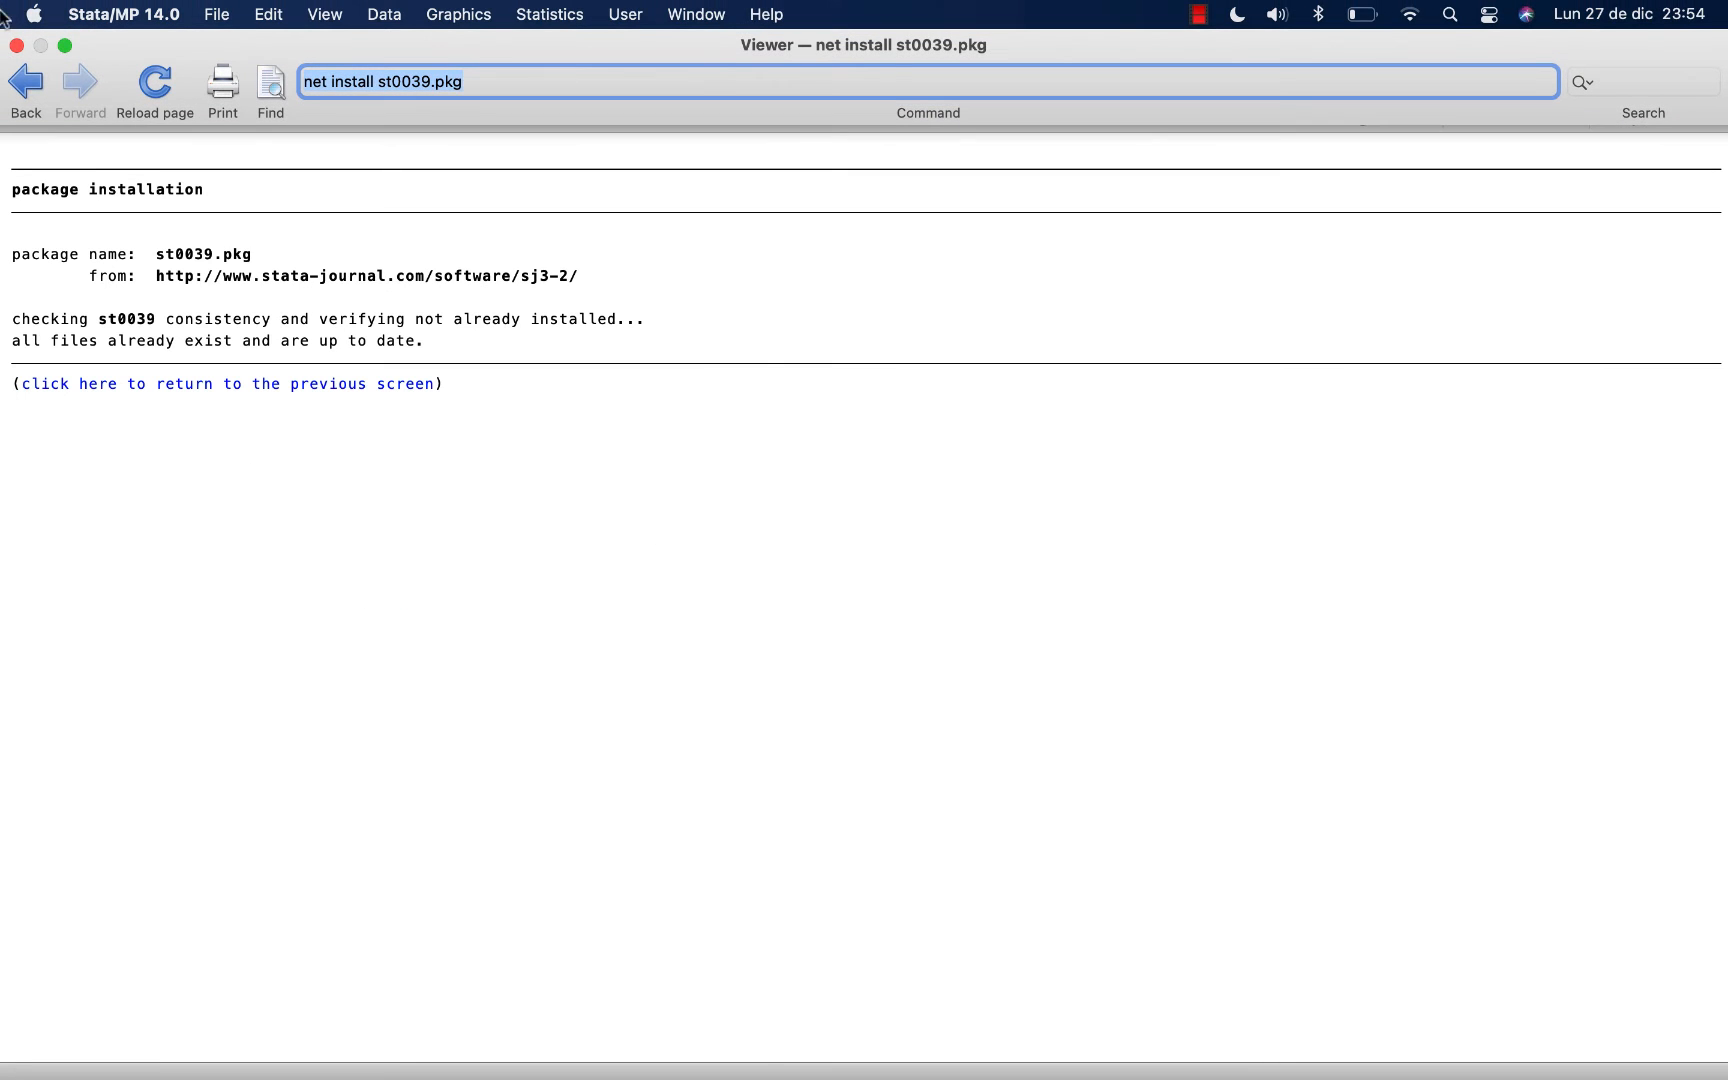
{"action": "left_click", "coordinate": [16, 45]}
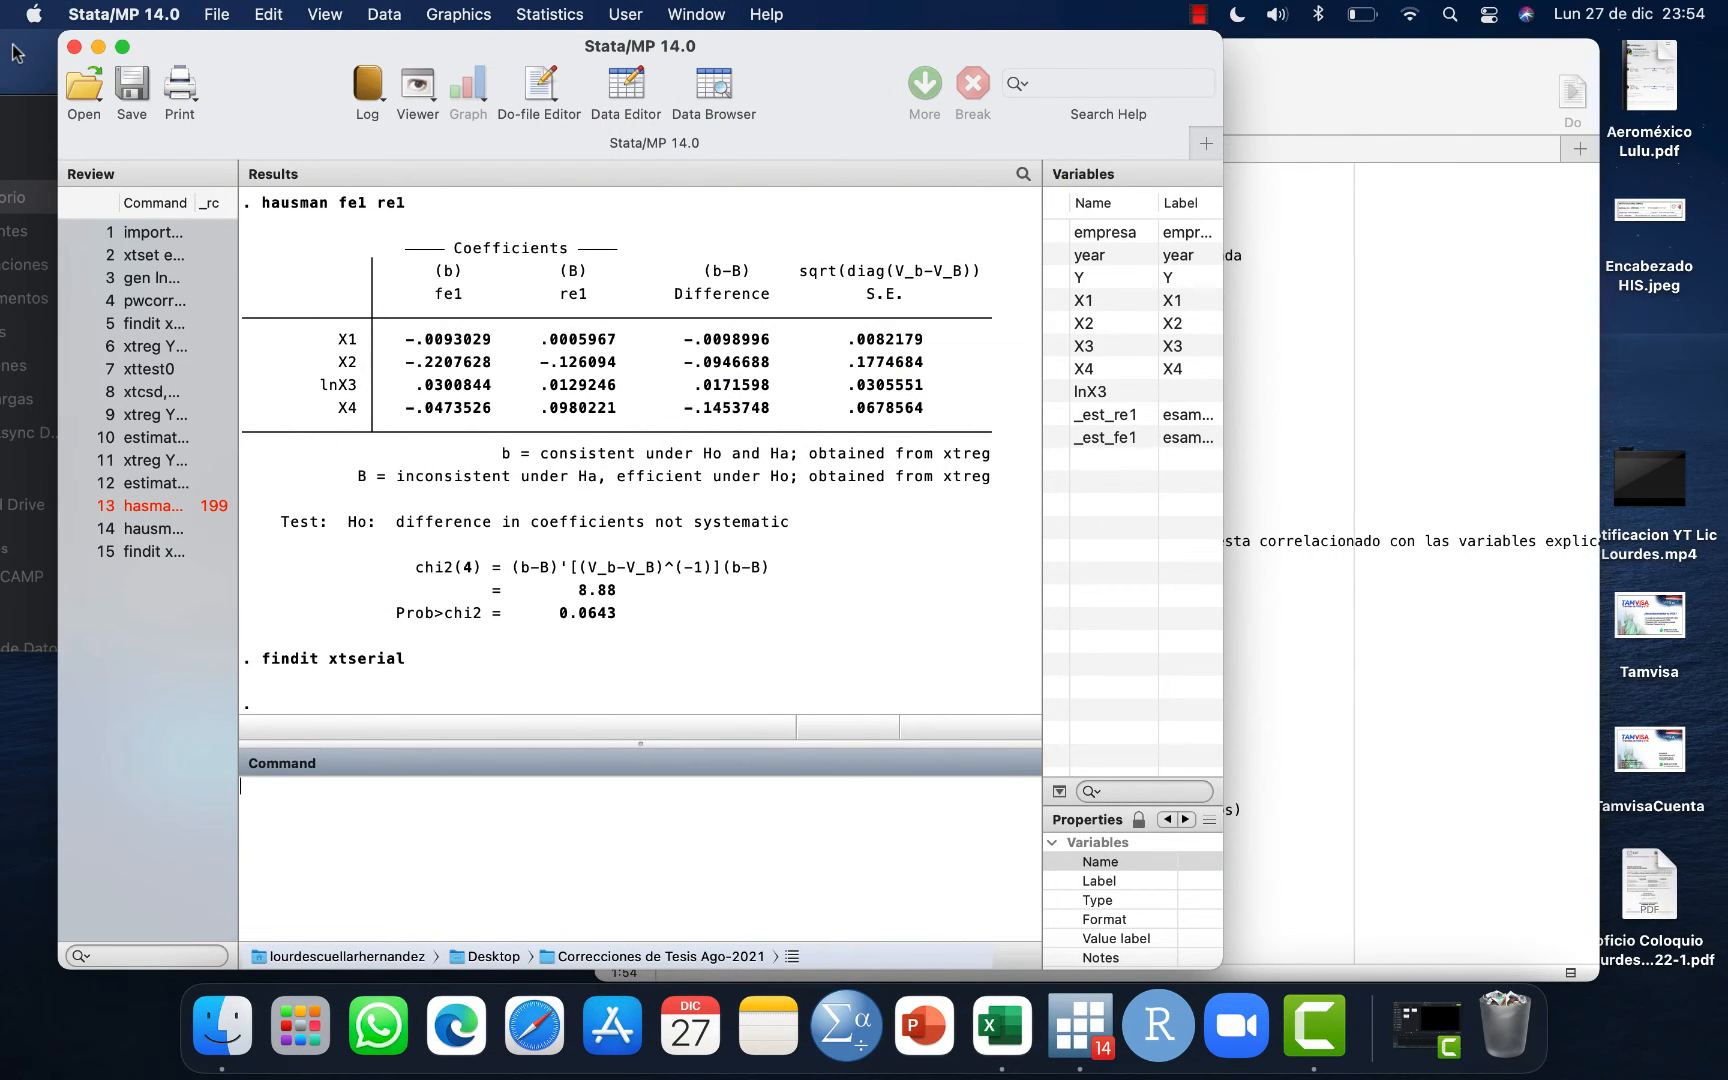
{"action": "left_click", "coordinate": [1268, 455]}
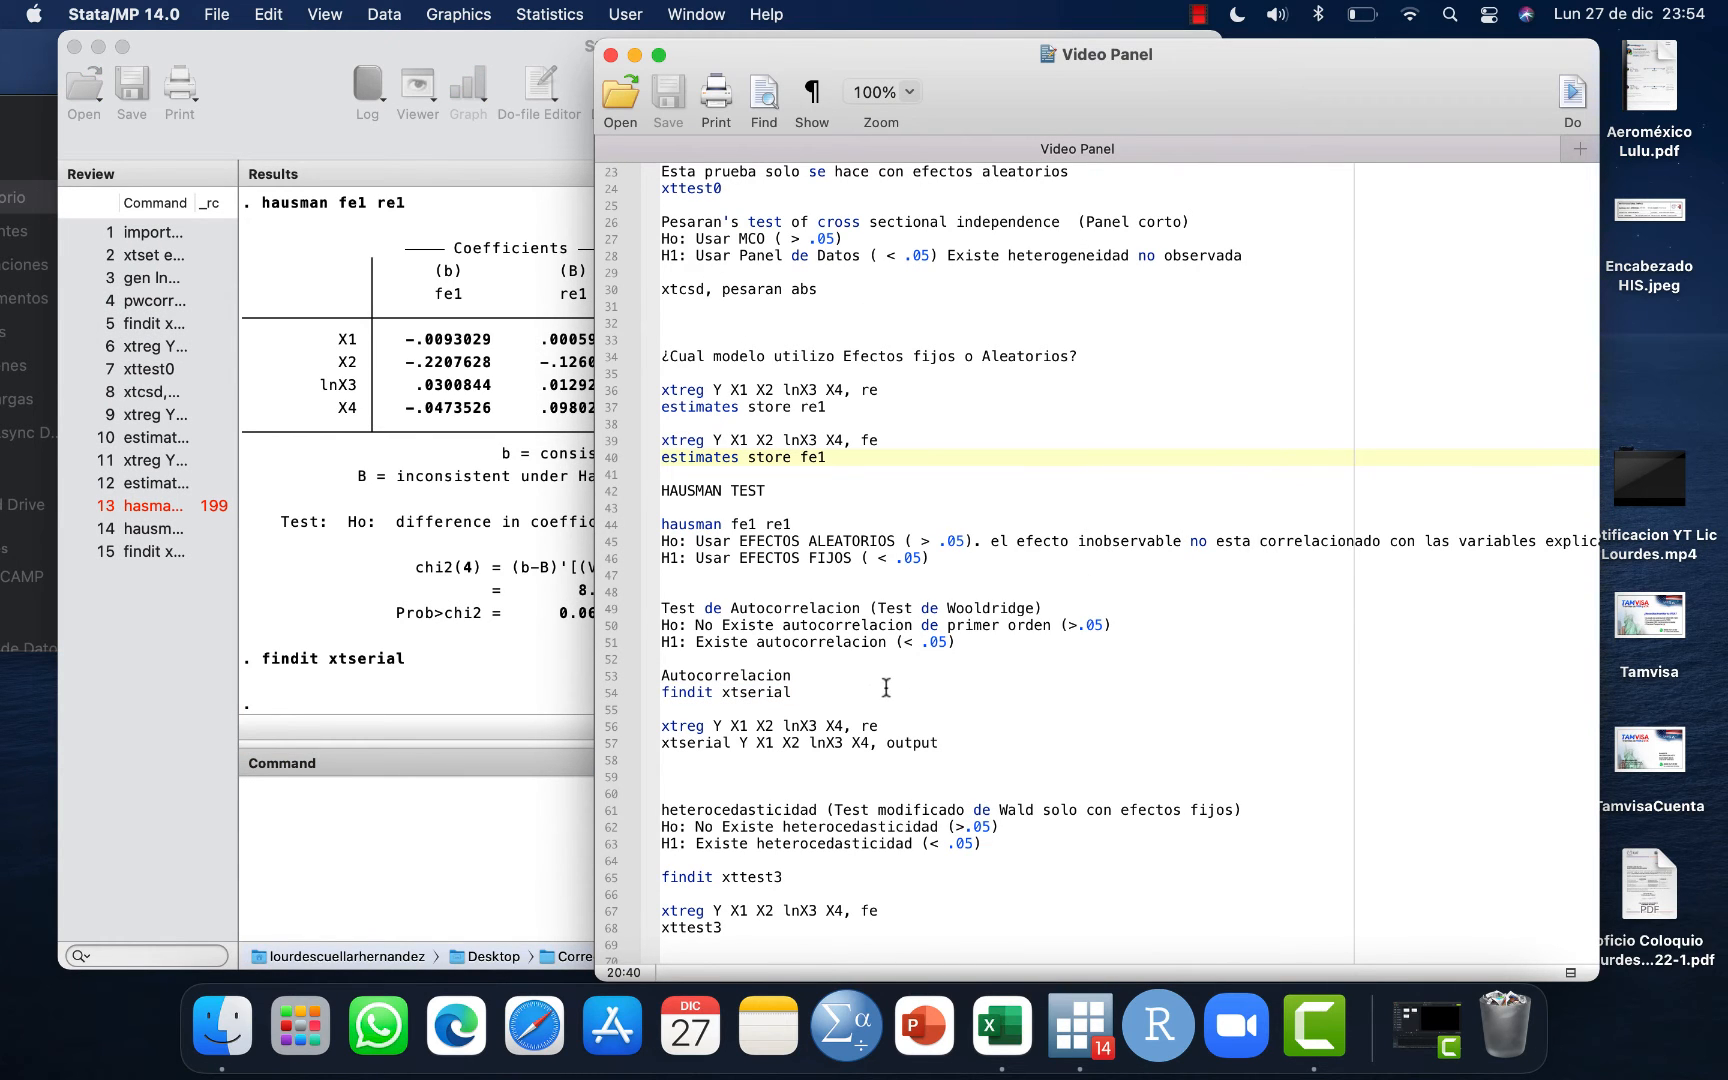
Copy xtreg Y X1 X2 lnX3 X4, re from the do-file's autocorrelation section and run it to estimate the random-effects model.
{"action": "scroll", "coordinate": [960, 777], "scroll_direction": "down", "scroll_amount": 5}
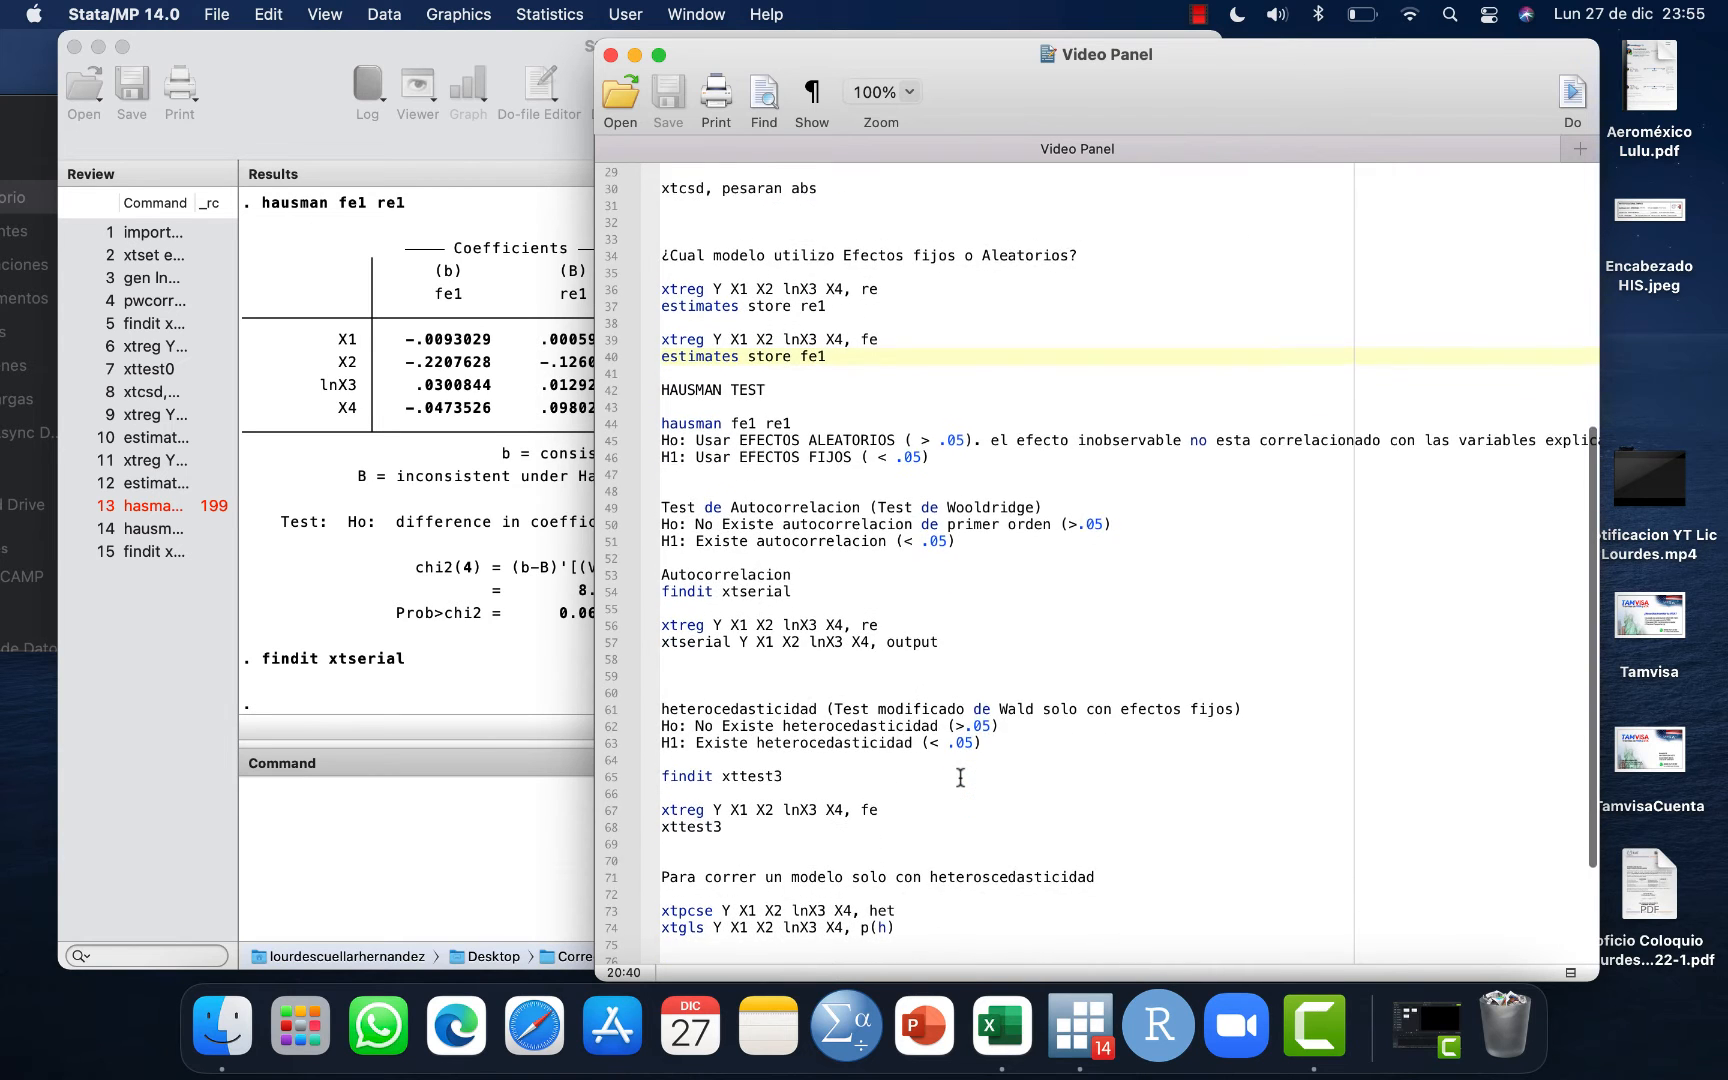
{"action": "left_click_drag", "start_coordinate": [882, 557], "coordinate": [652, 575]}
{"action": "key", "text": "super+c"}
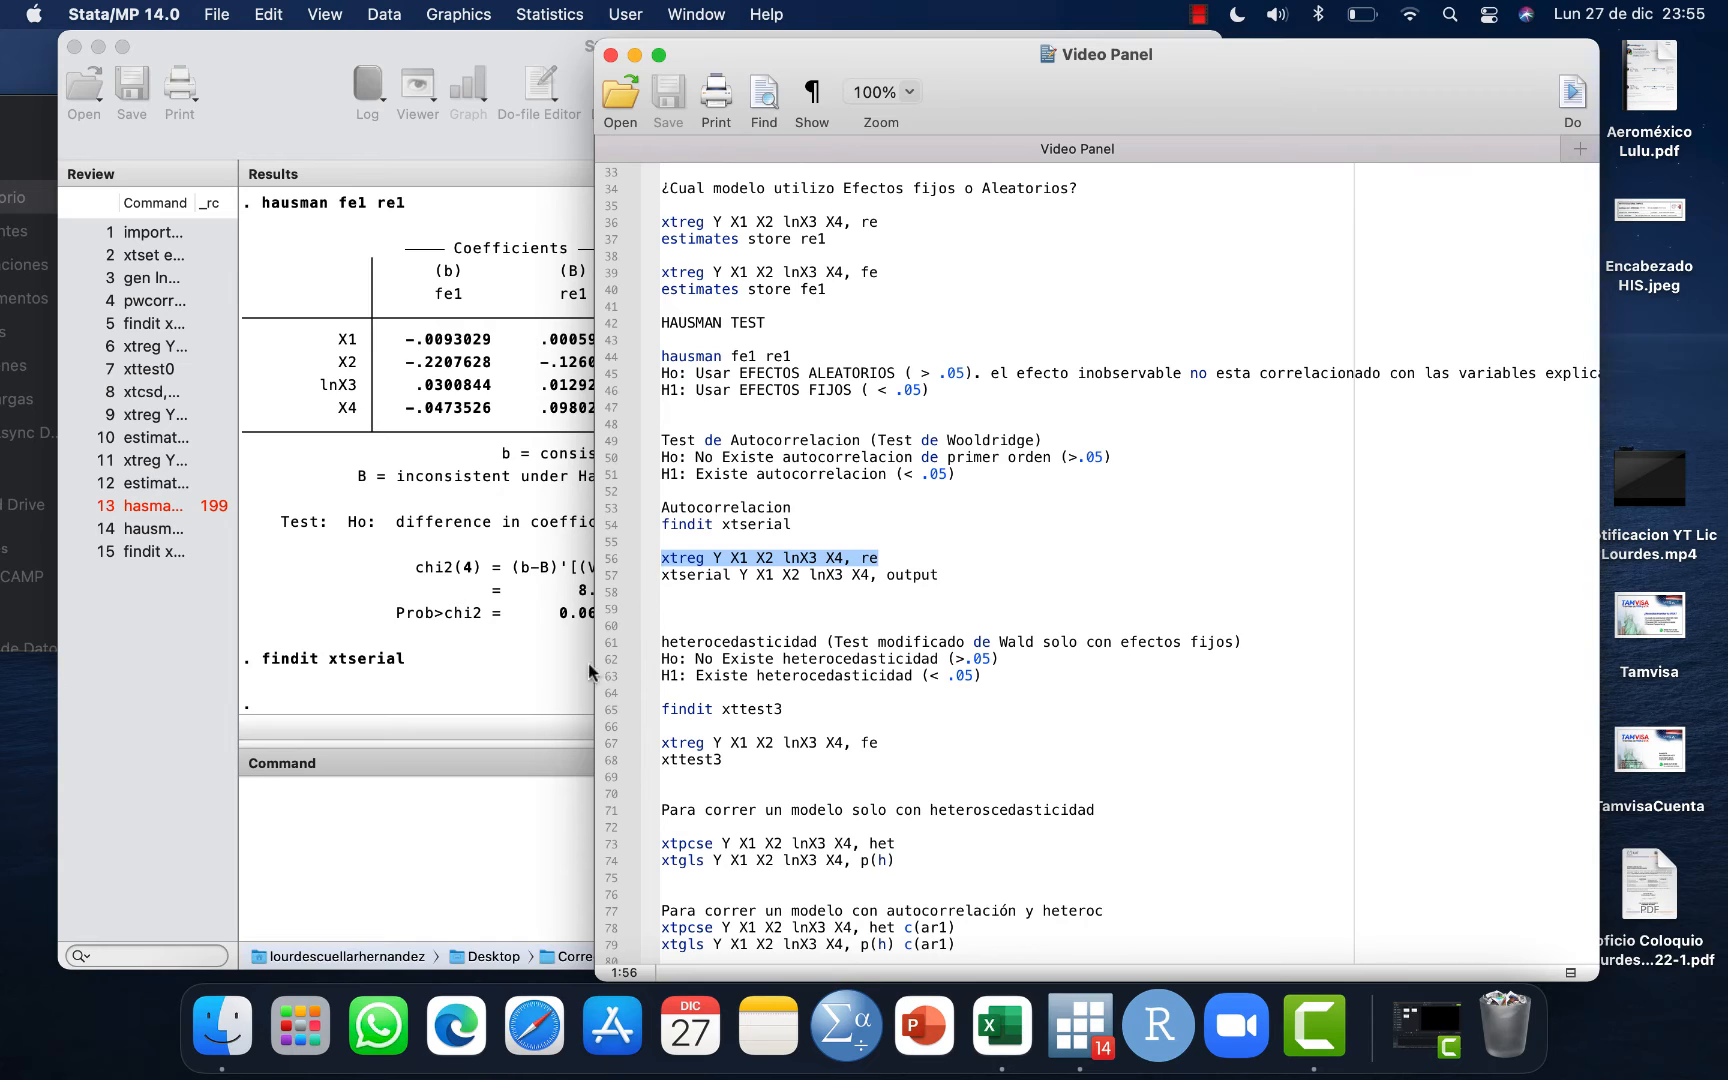
{"action": "left_click", "coordinate": [437, 829]}
{"action": "key", "text": "super+v"}
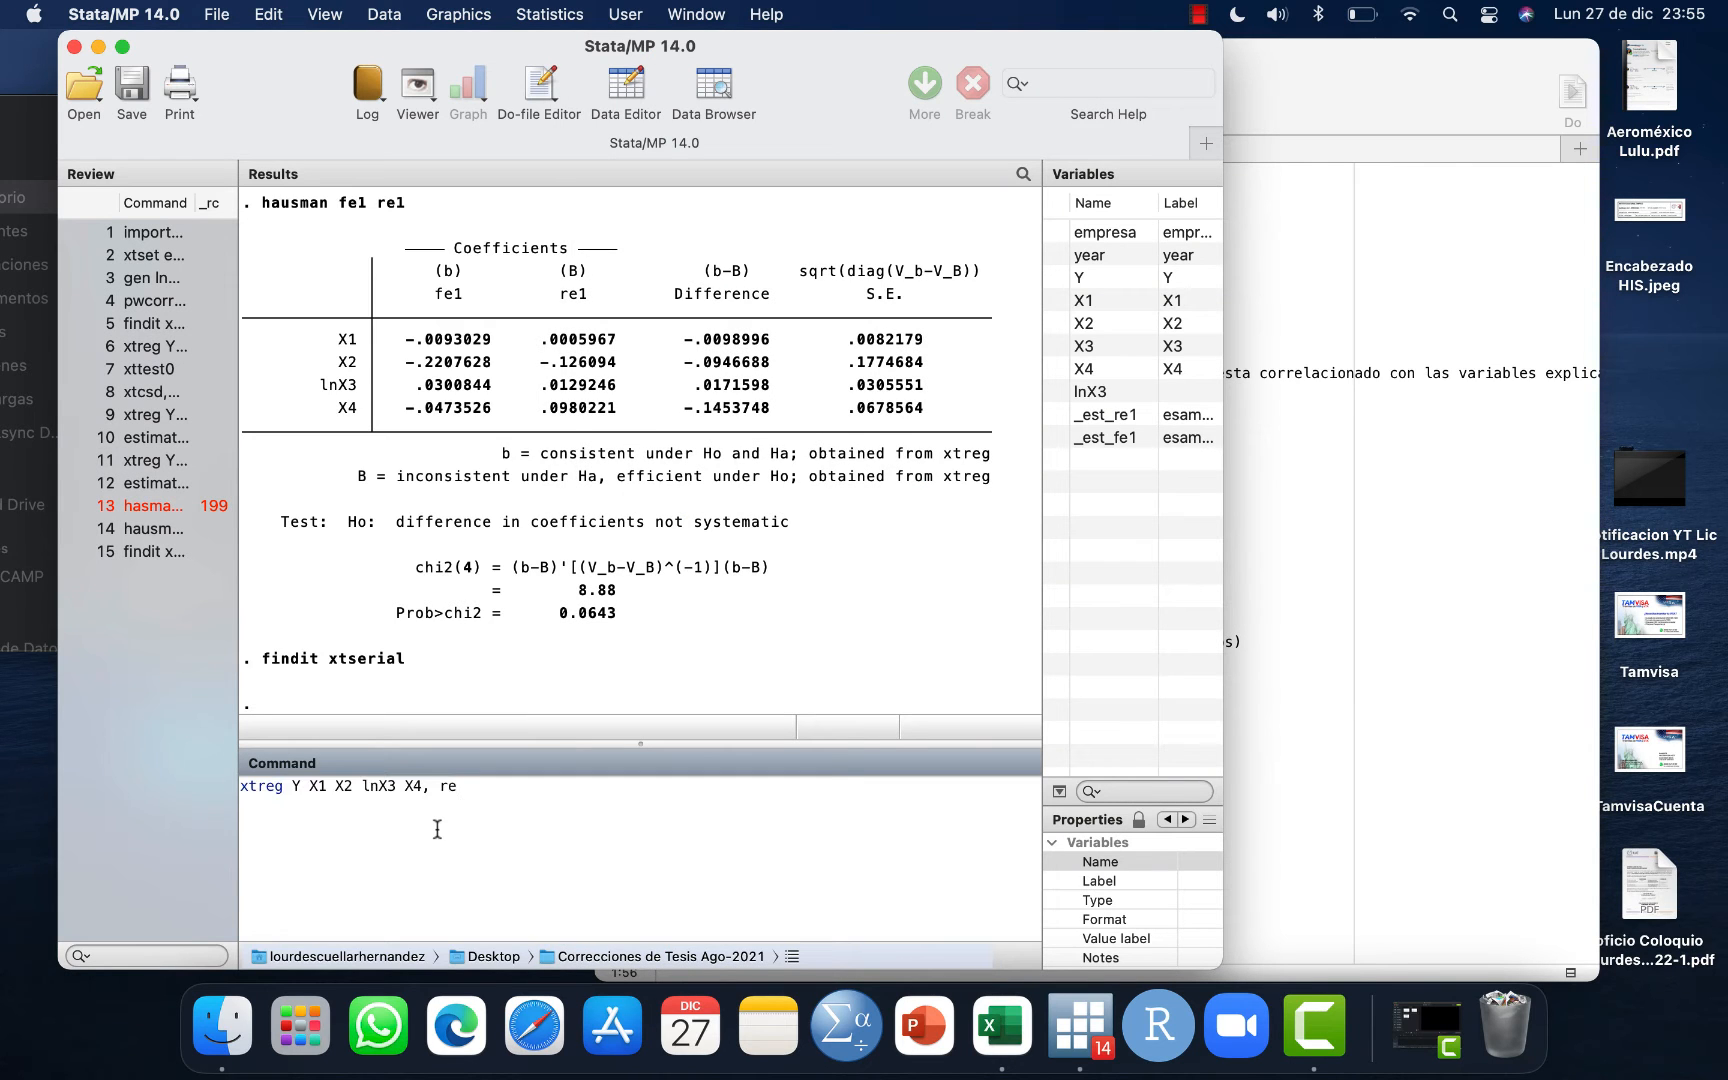
{"action": "key", "text": "Return"}
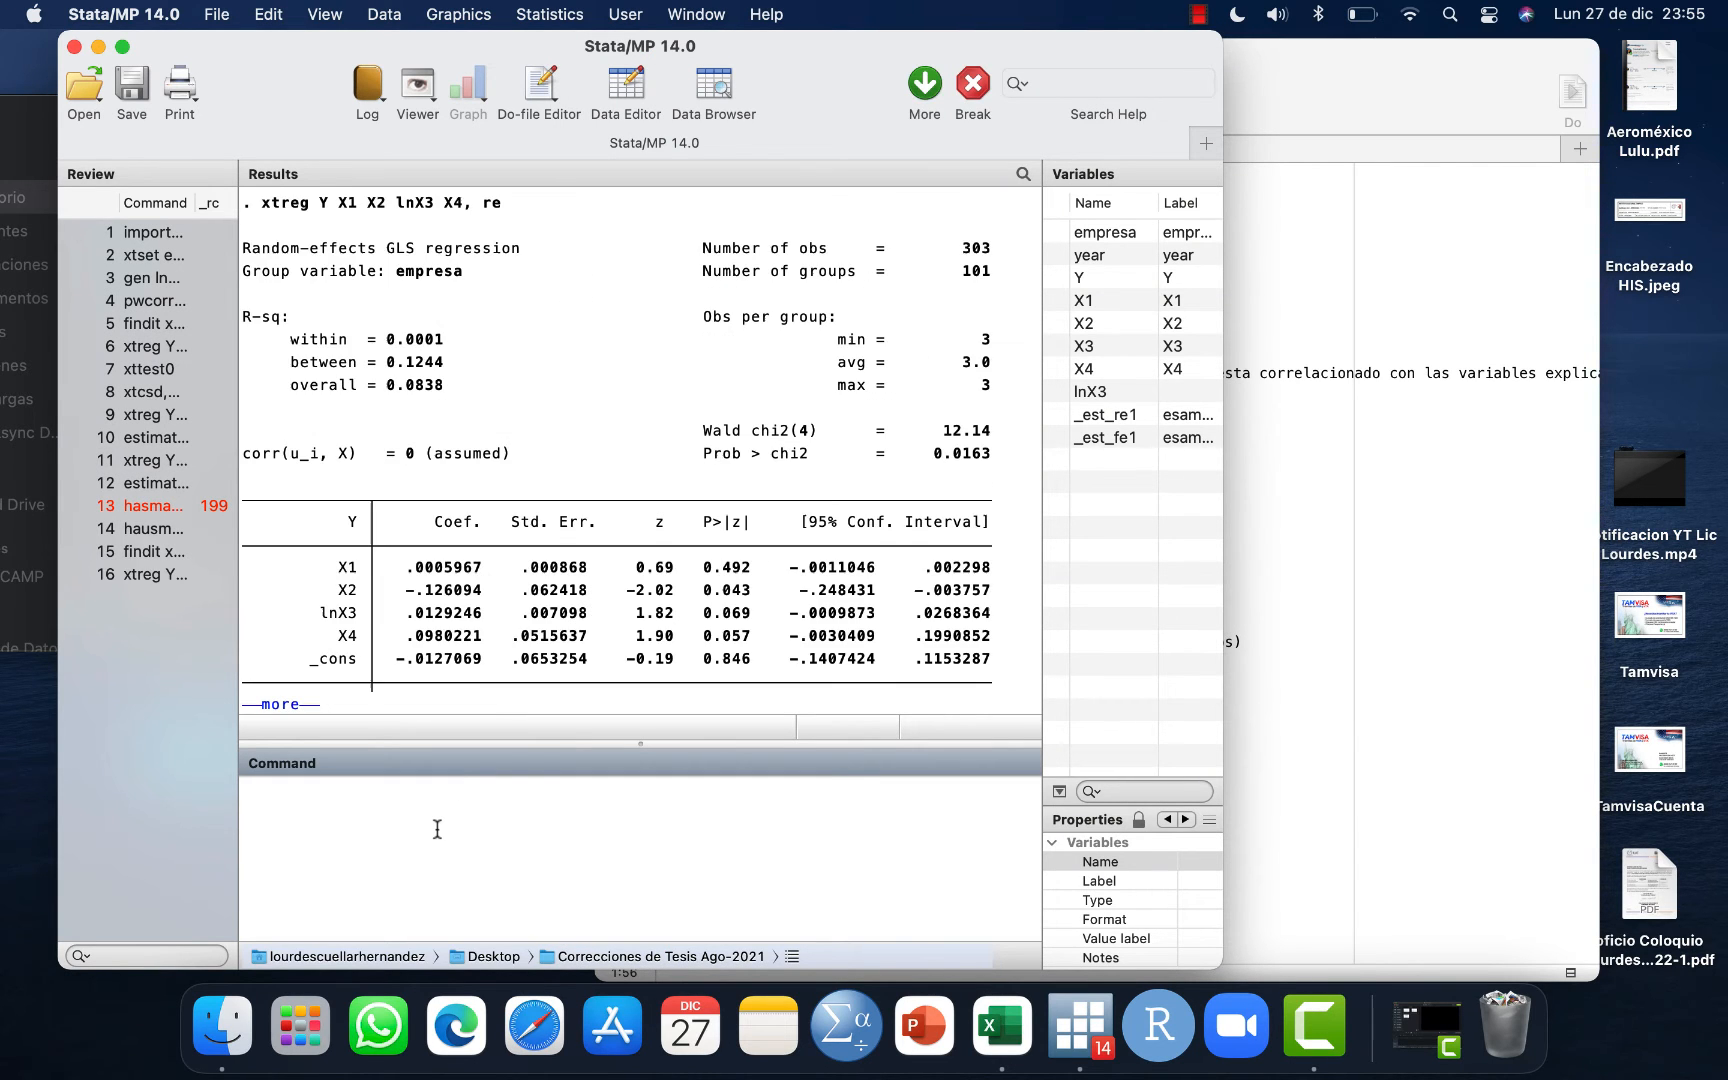
Copy xtserial Y X1 X2 lnX3 X4, output from the do-file and run it to perform the Wooldridge autocorrelation test.
{"action": "left_click", "coordinate": [1319, 530]}
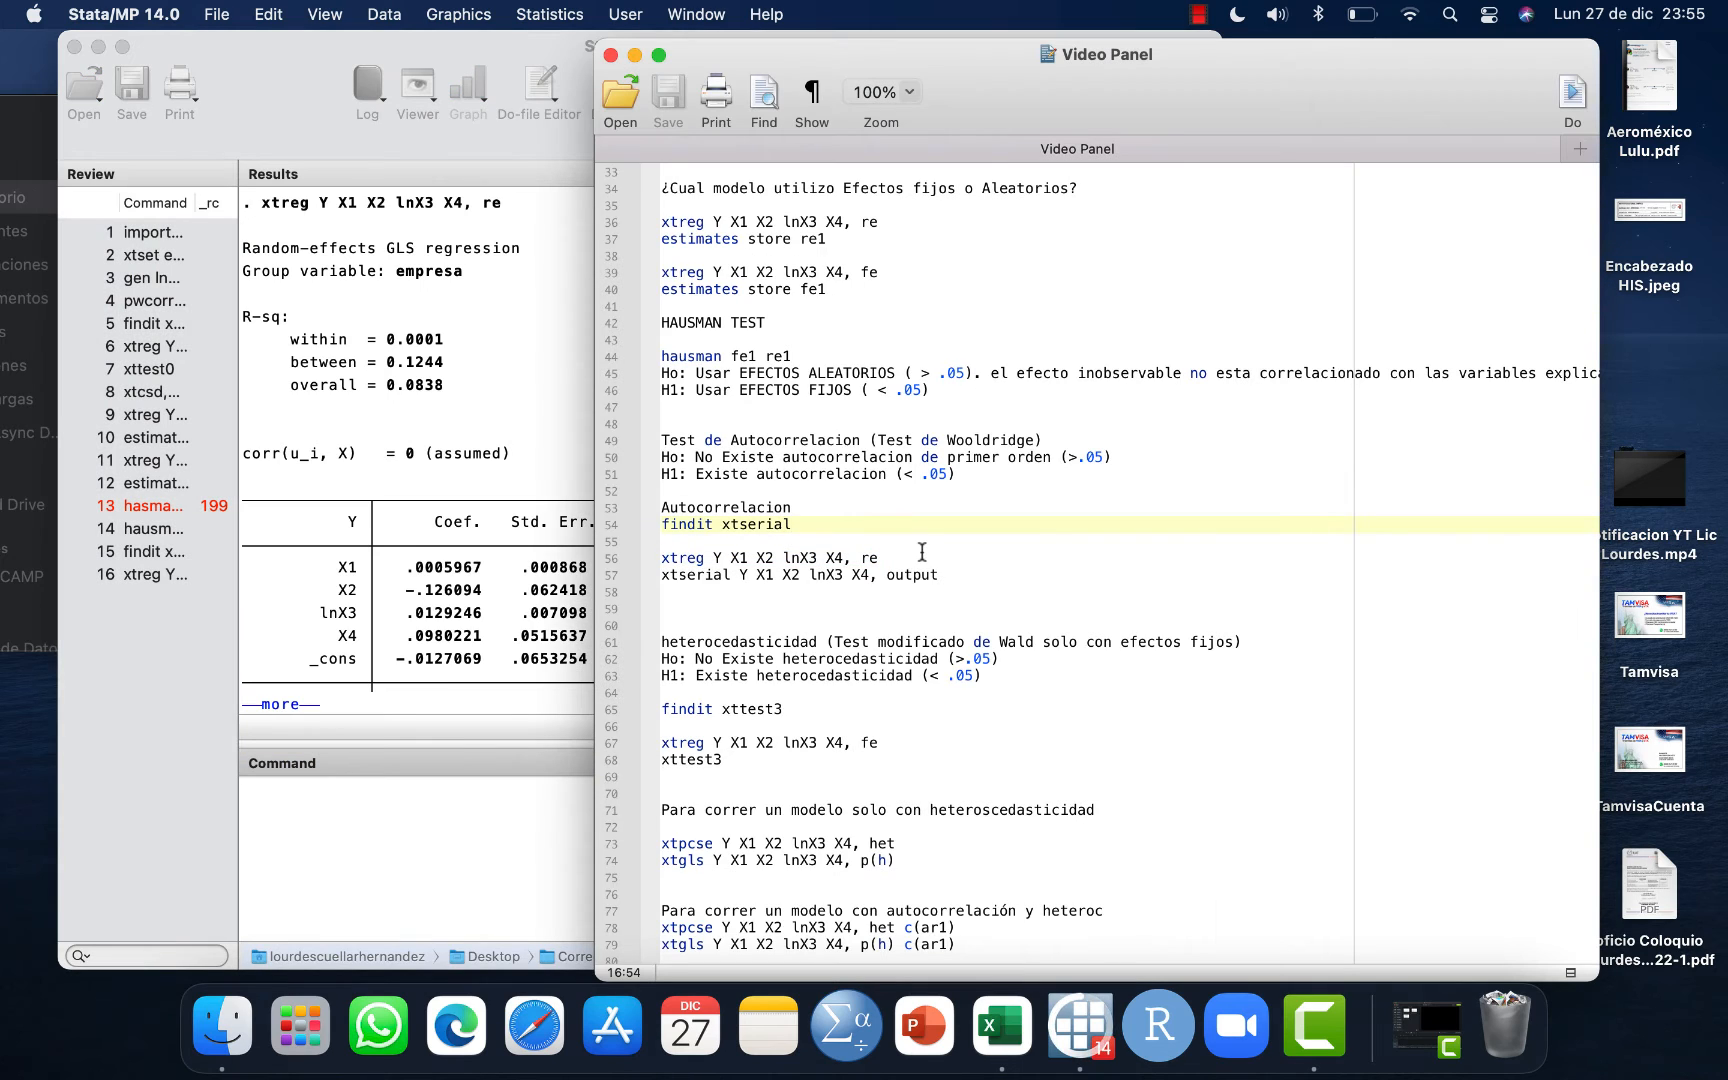
{"action": "left_click_drag", "start_coordinate": [940, 576], "coordinate": [645, 588]}
{"action": "key", "text": "super+c"}
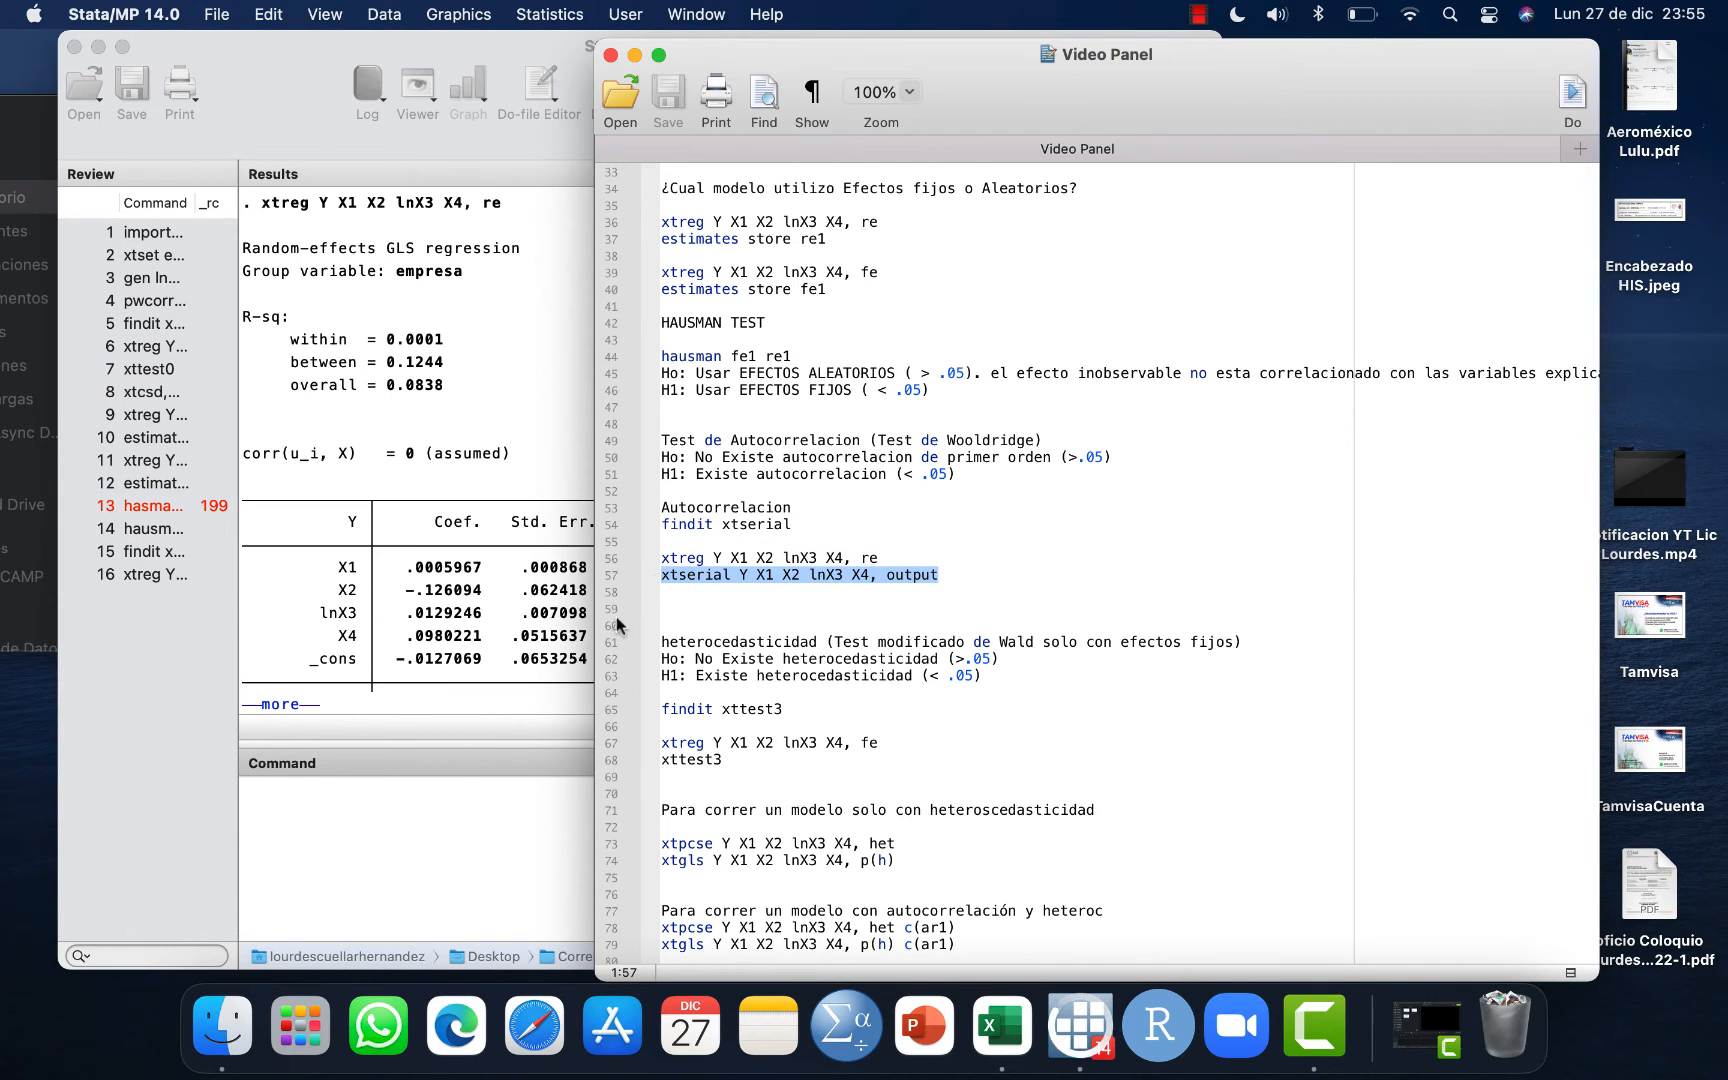
{"action": "left_click", "coordinate": [434, 820]}
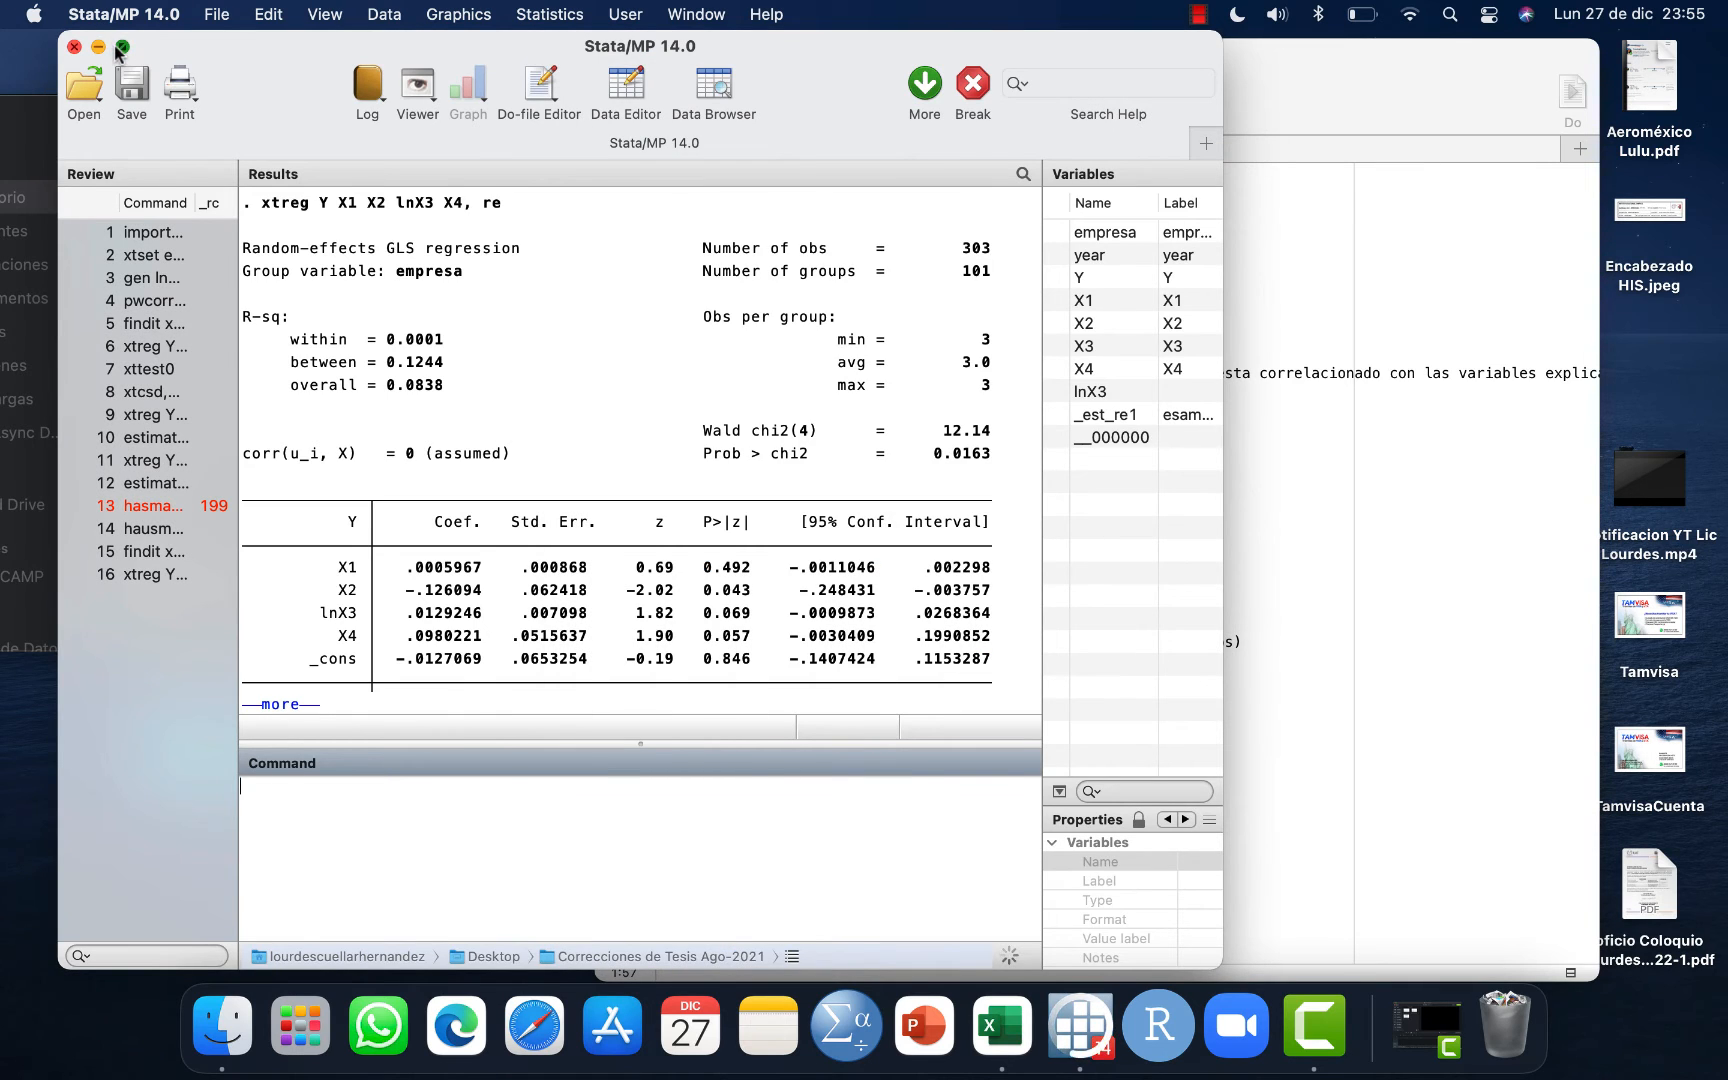
{"action": "left_click", "coordinate": [122, 46]}
{"action": "key", "text": "super+v"}
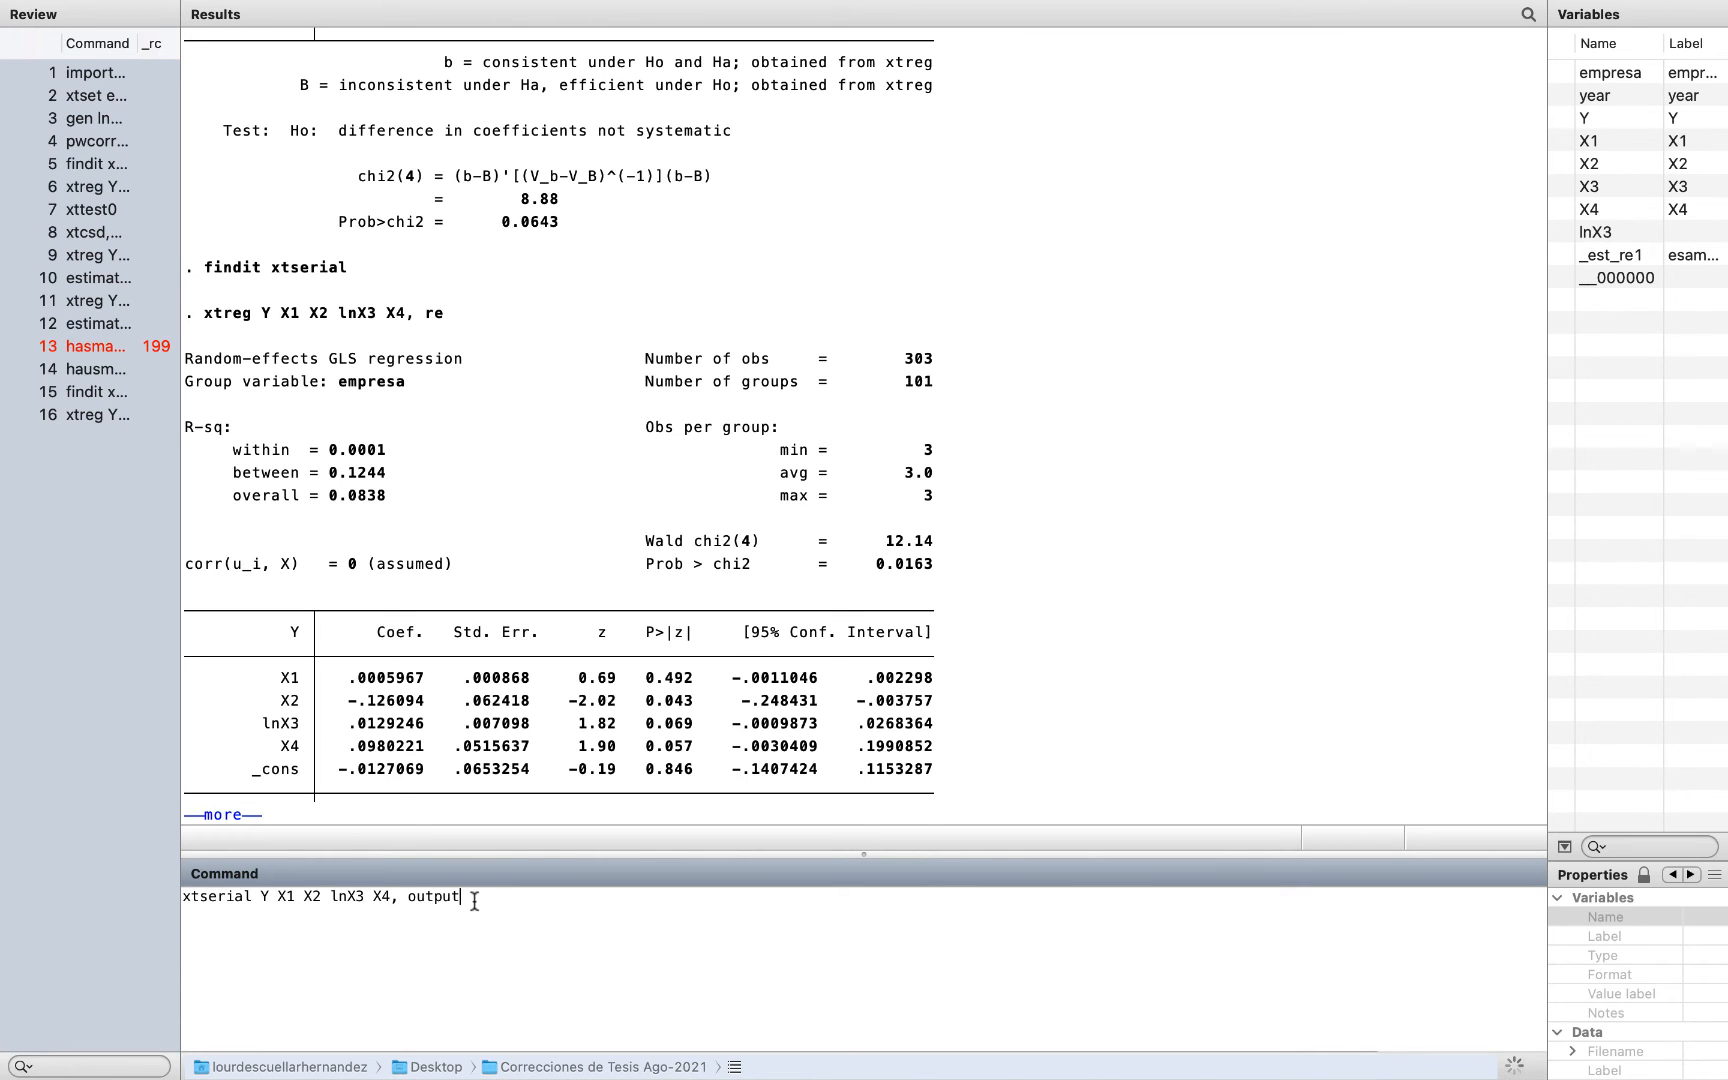
{"action": "key", "text": "Return"}
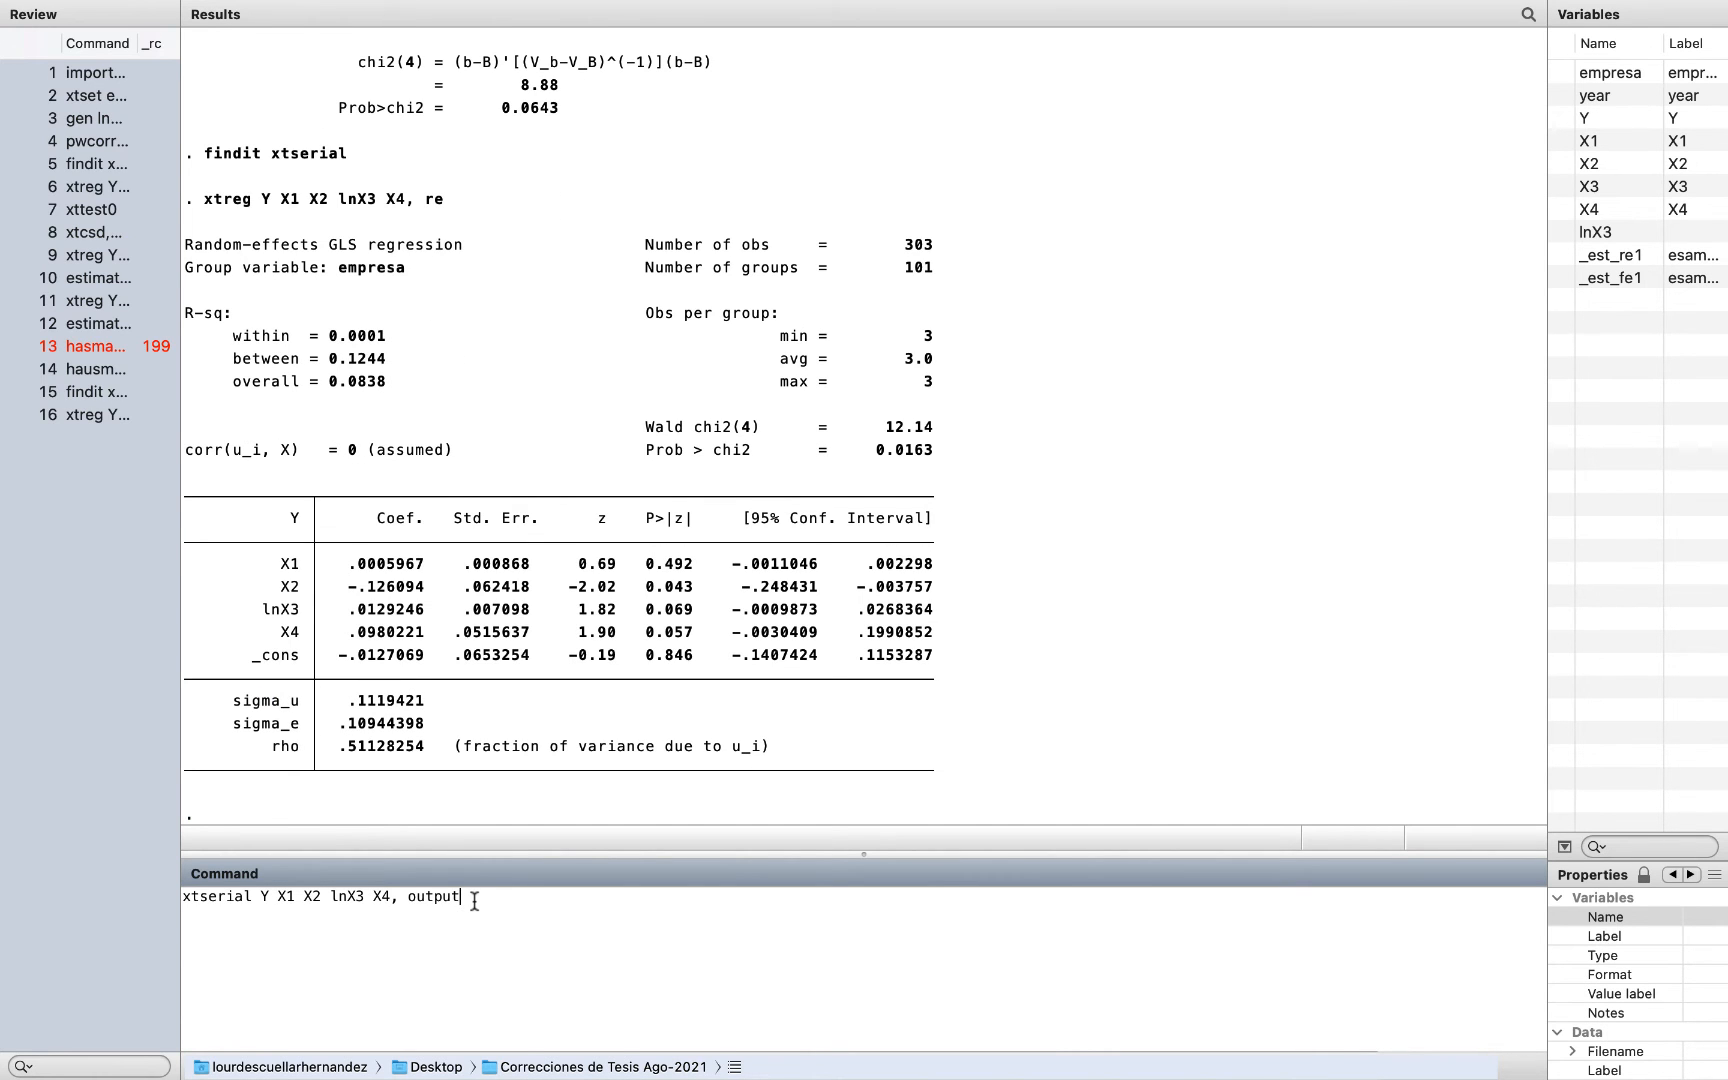
{"action": "key", "text": "Return"}
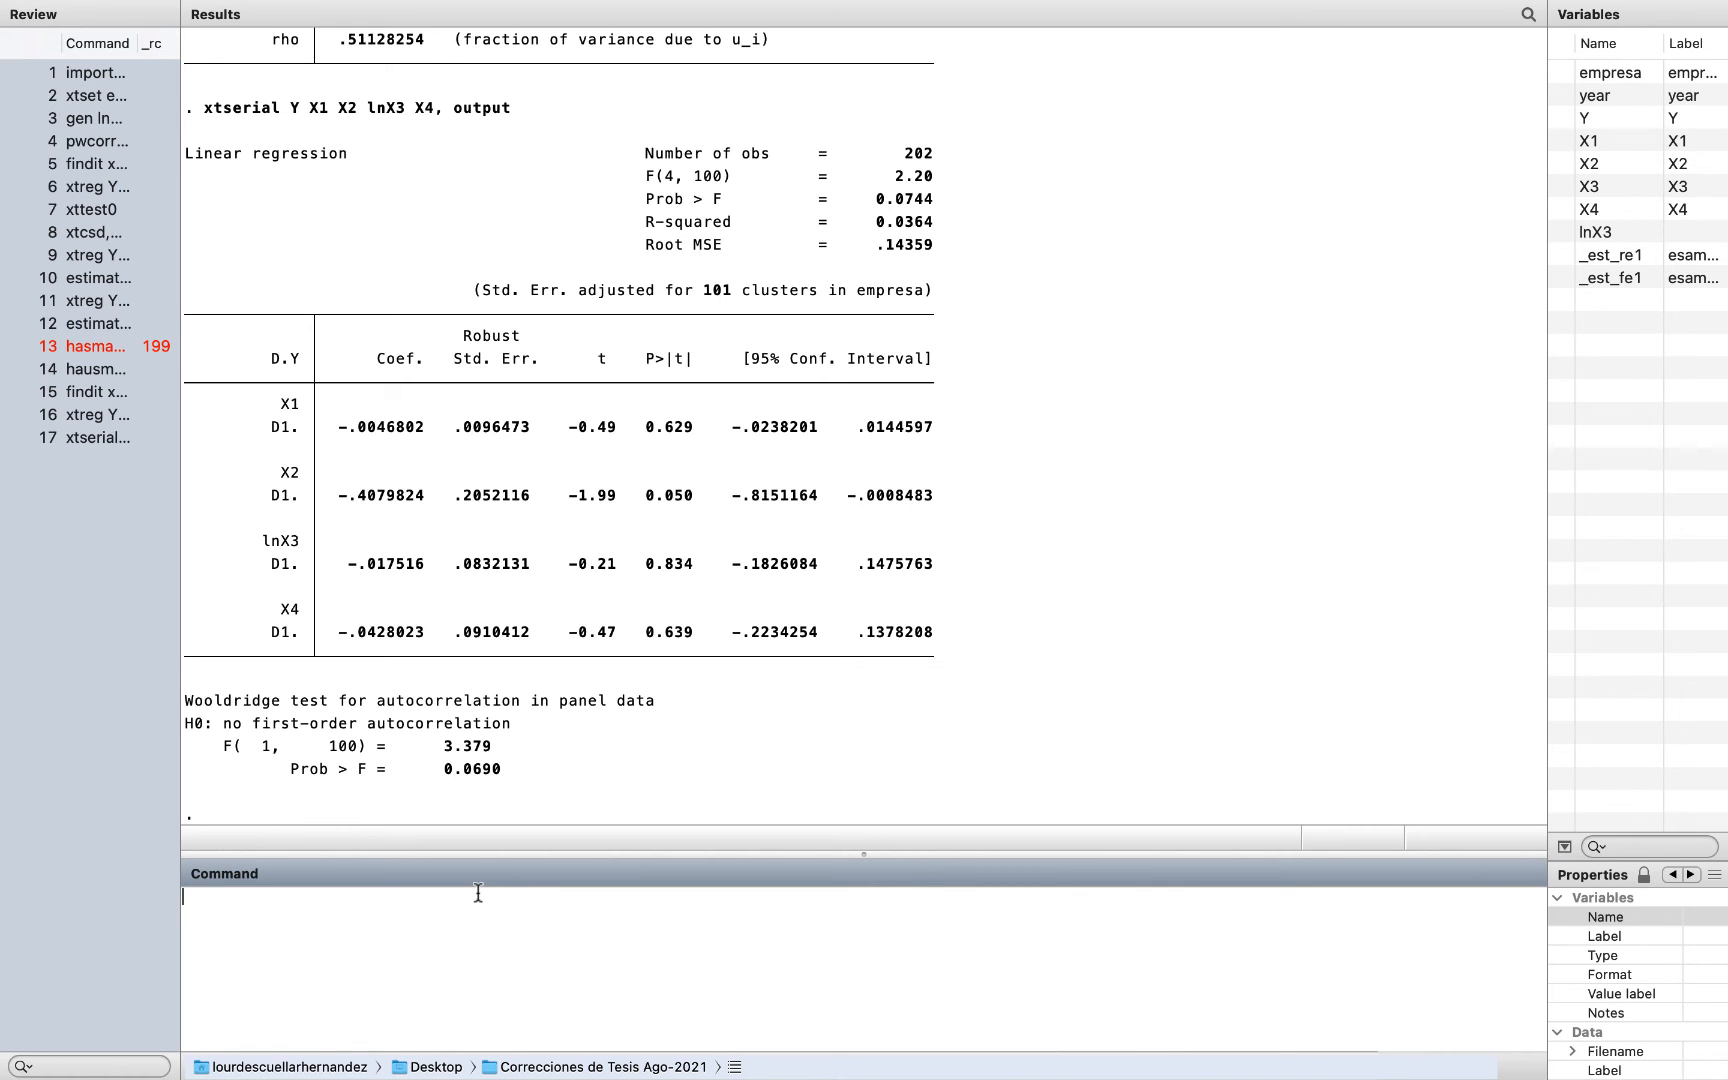
Copy findit xttest3 from the do-file's heteroskedasticity section and run the package search.
{"action": "left_click", "coordinate": [65, 50]}
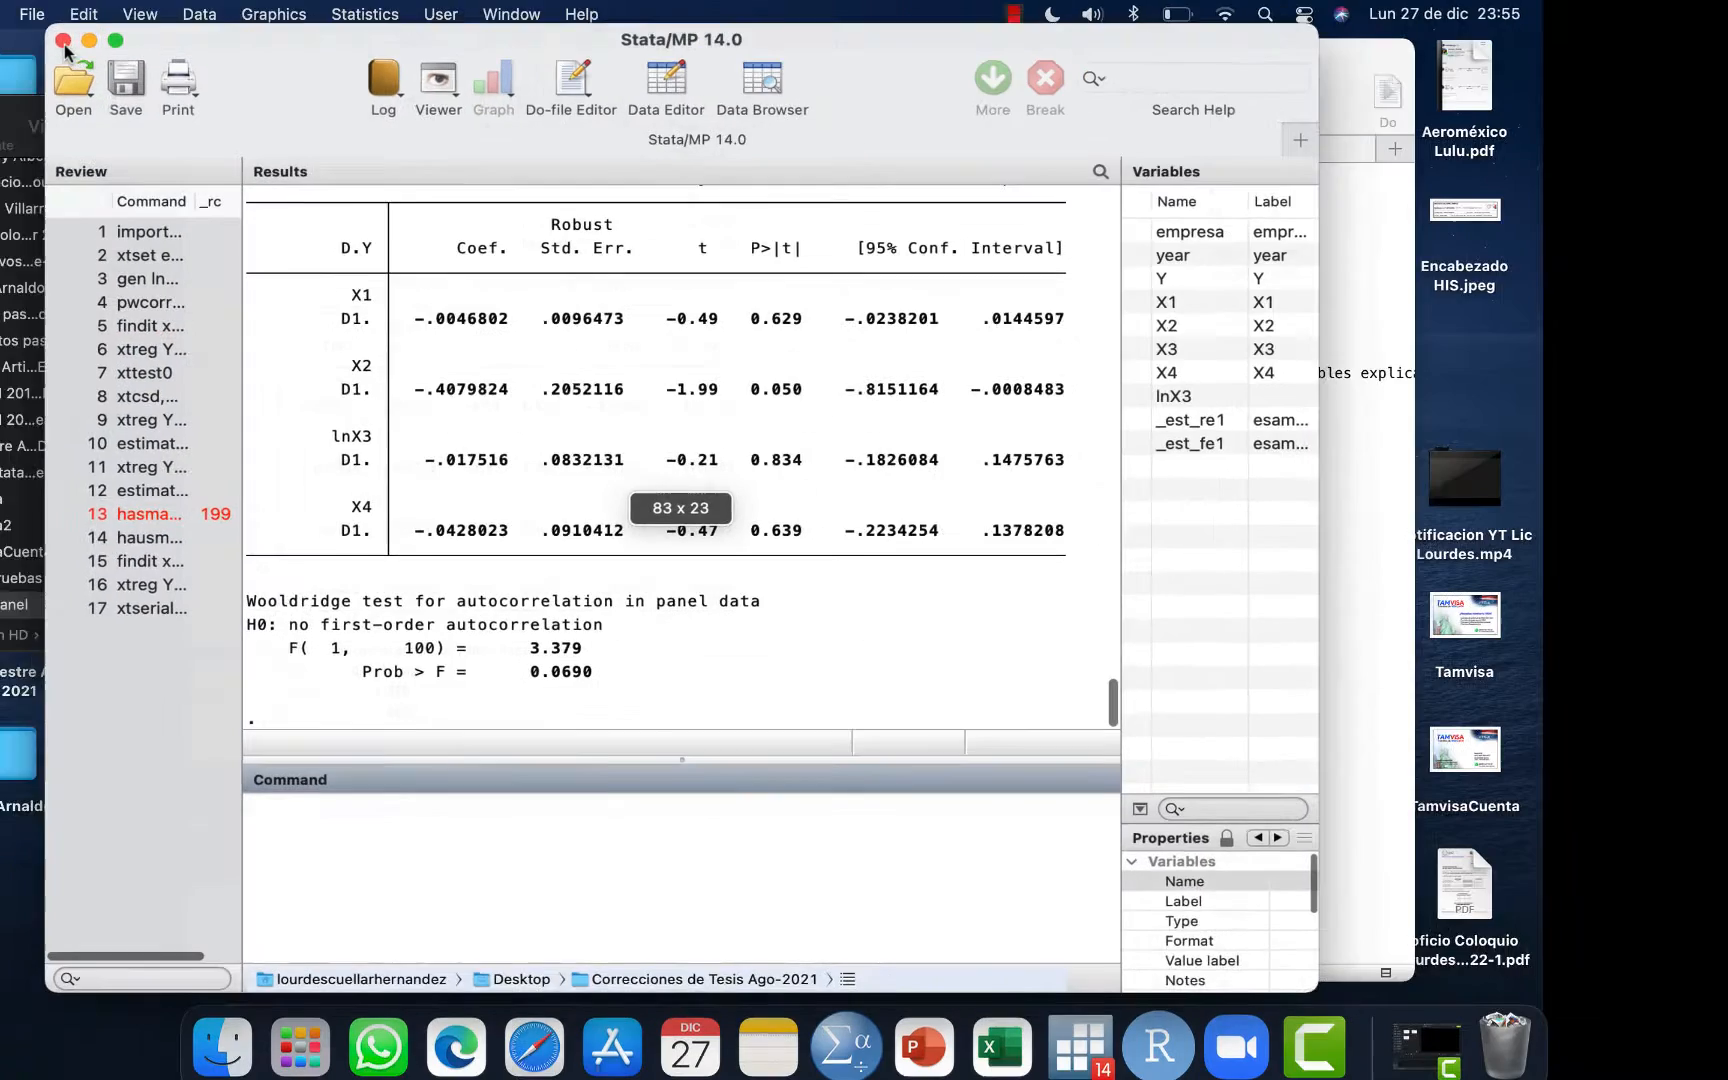
{"action": "left_click", "coordinate": [1311, 544]}
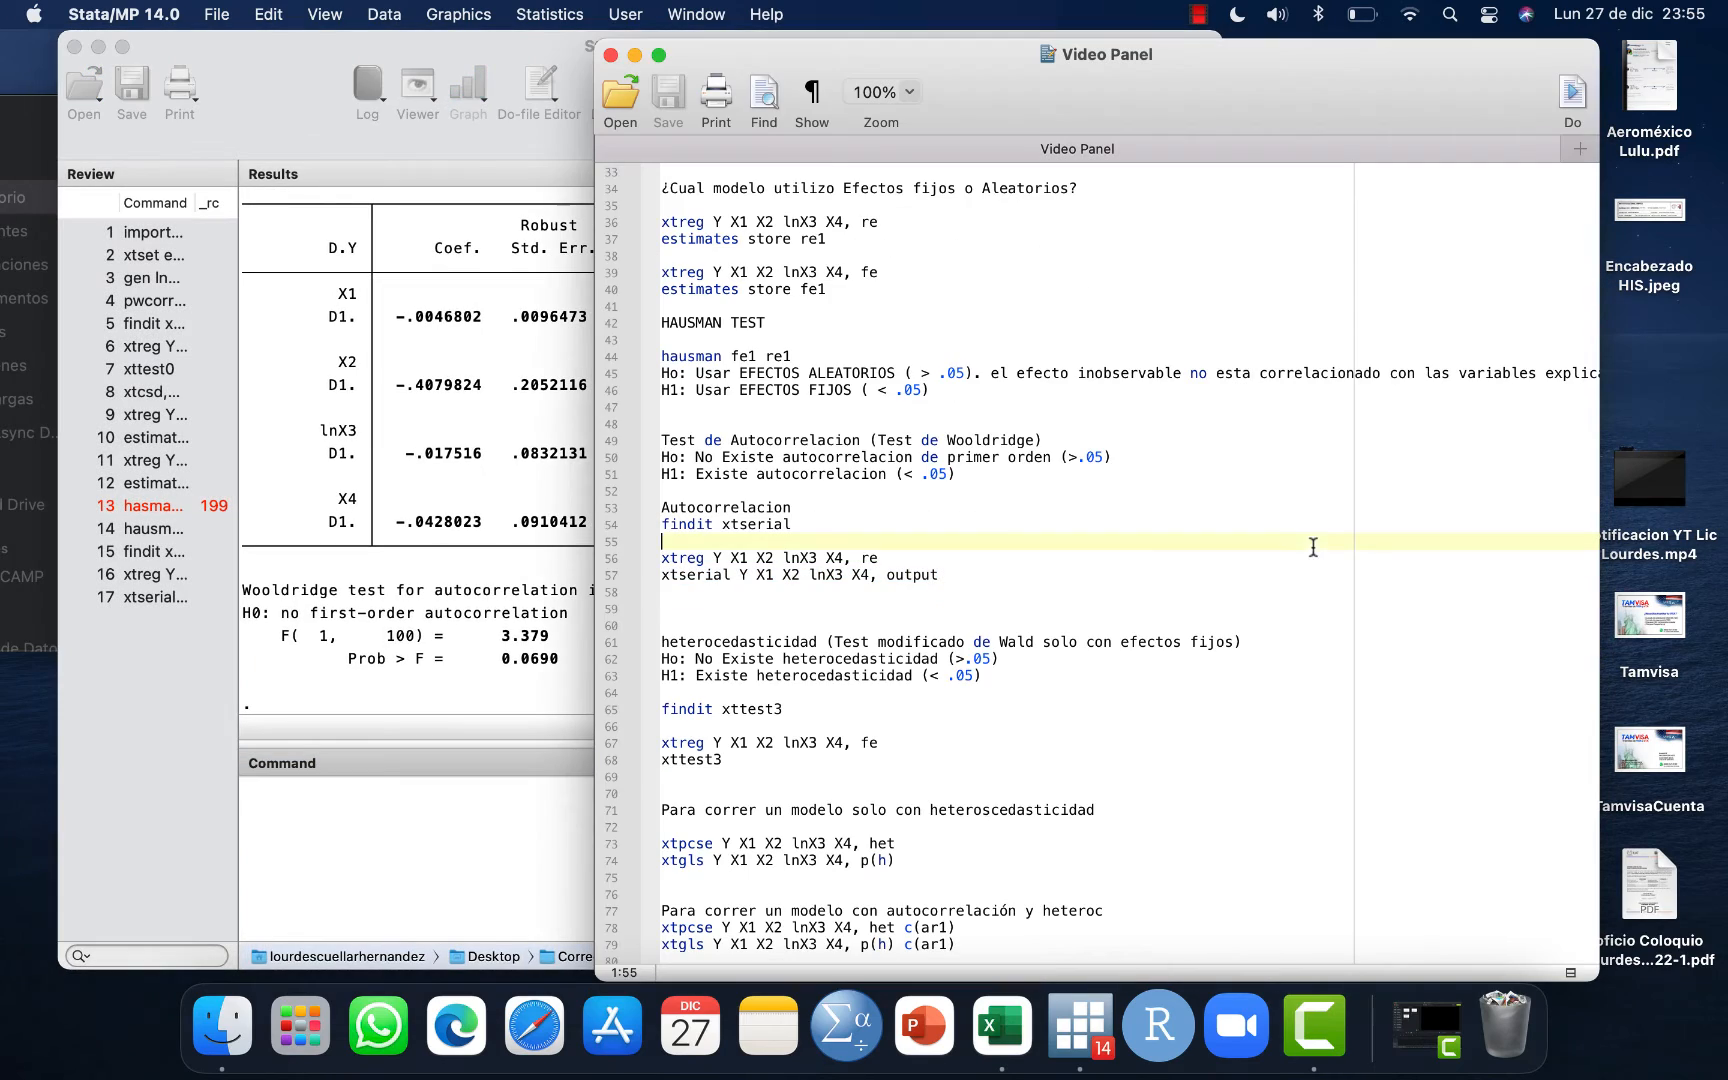
{"action": "left_click", "coordinate": [658, 56]}
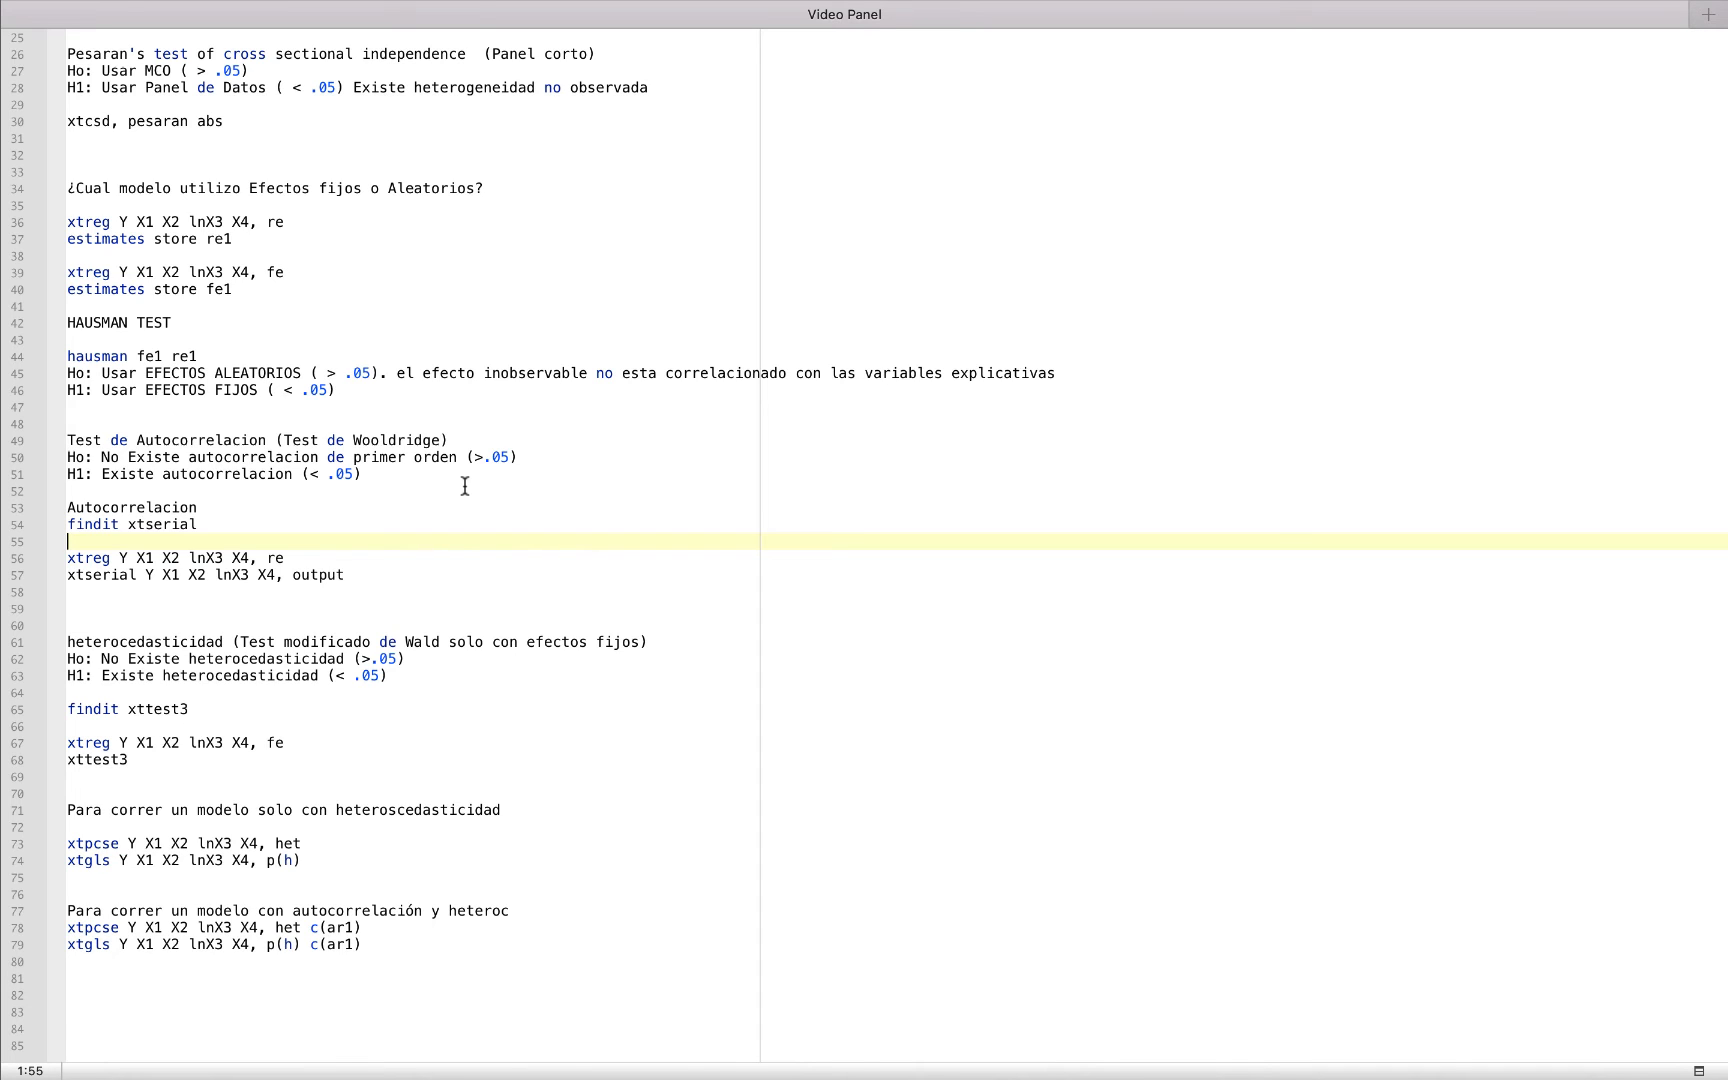
{"action": "scroll", "coordinate": [343, 591], "scroll_direction": "down", "scroll_amount": 1}
{"action": "left_click_drag", "start_coordinate": [212, 712], "coordinate": [62, 710]}
{"action": "key", "text": "super+c"}
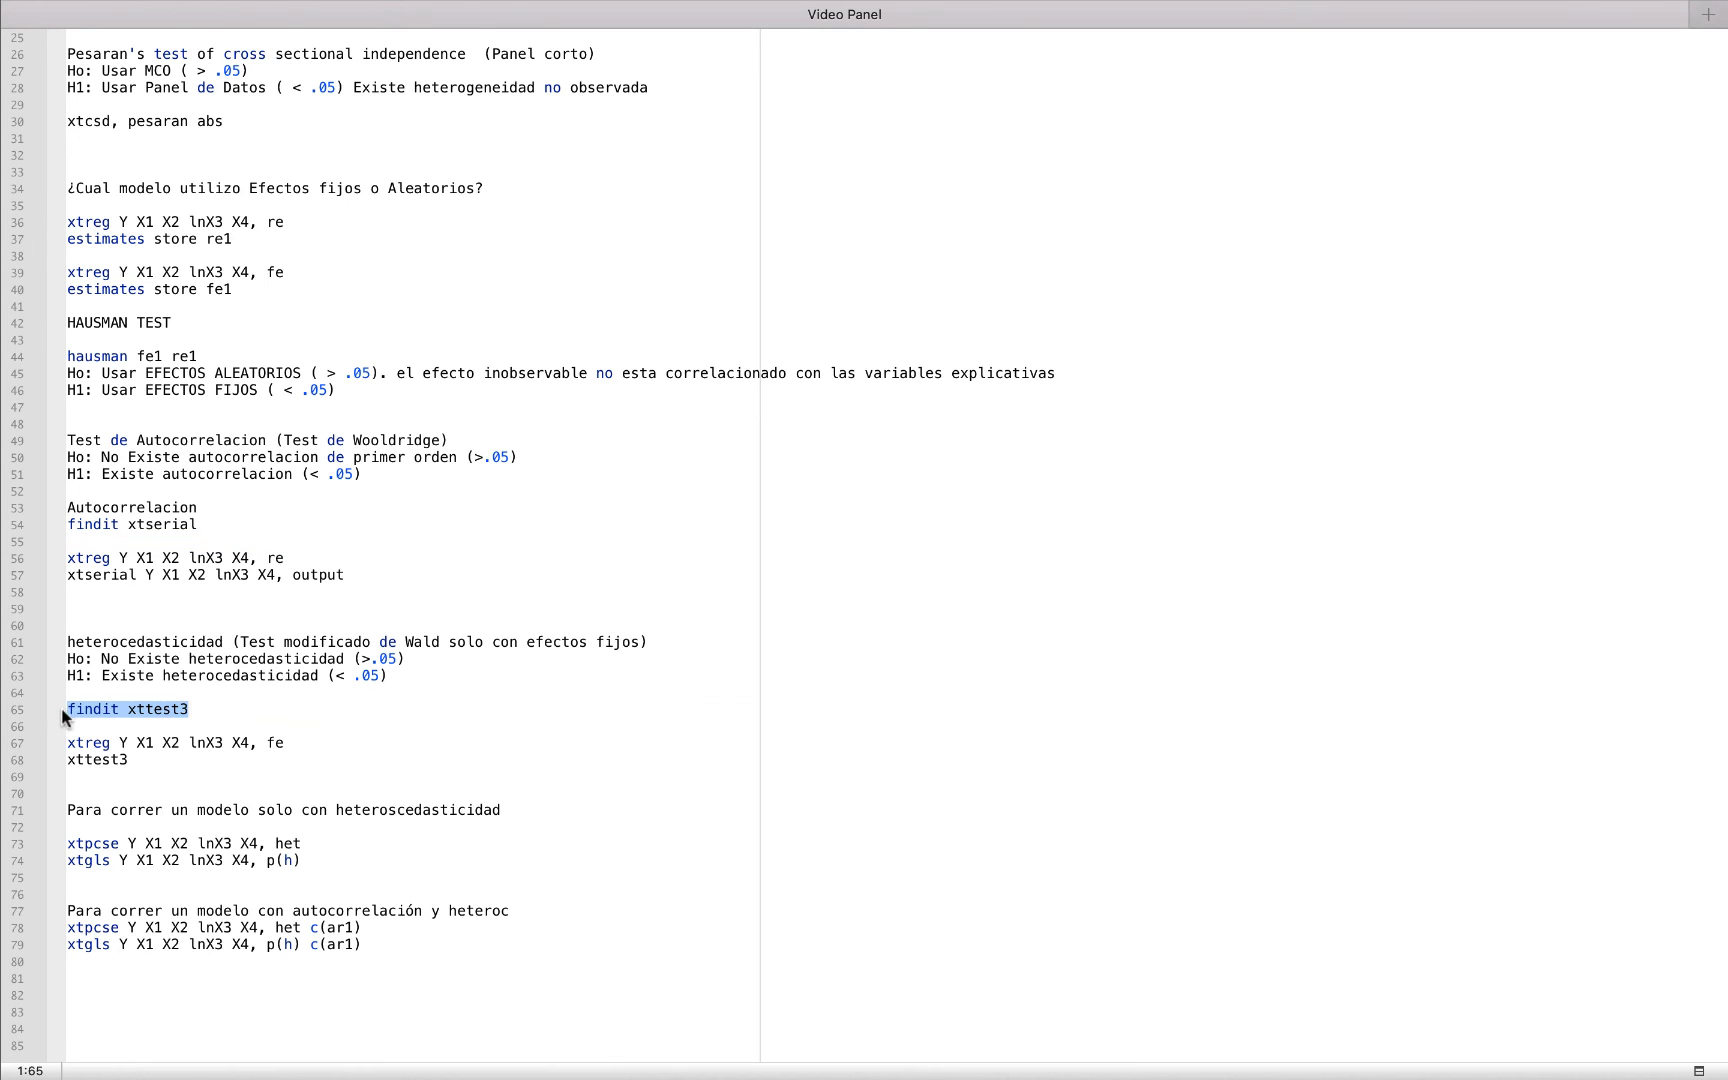
{"action": "mouse_move", "coordinate": [4, 8]}
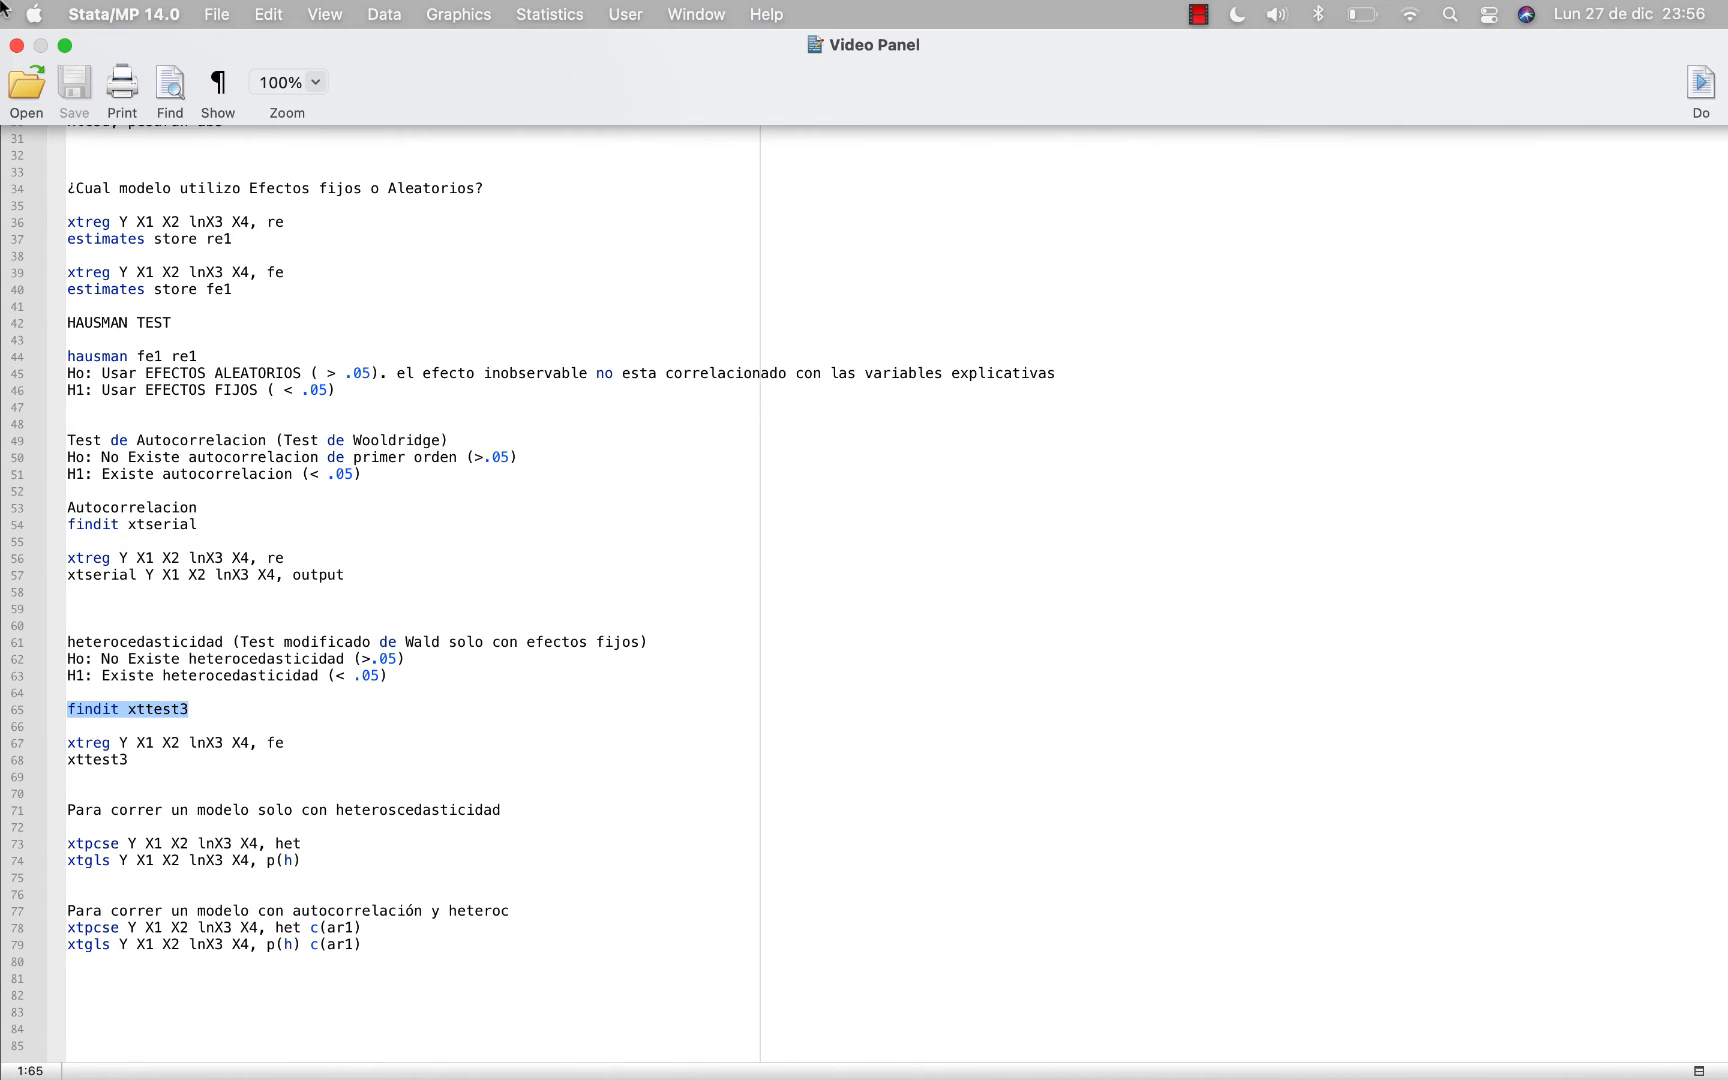
{"action": "left_click", "coordinate": [65, 45]}
{"action": "left_click", "coordinate": [297, 912]}
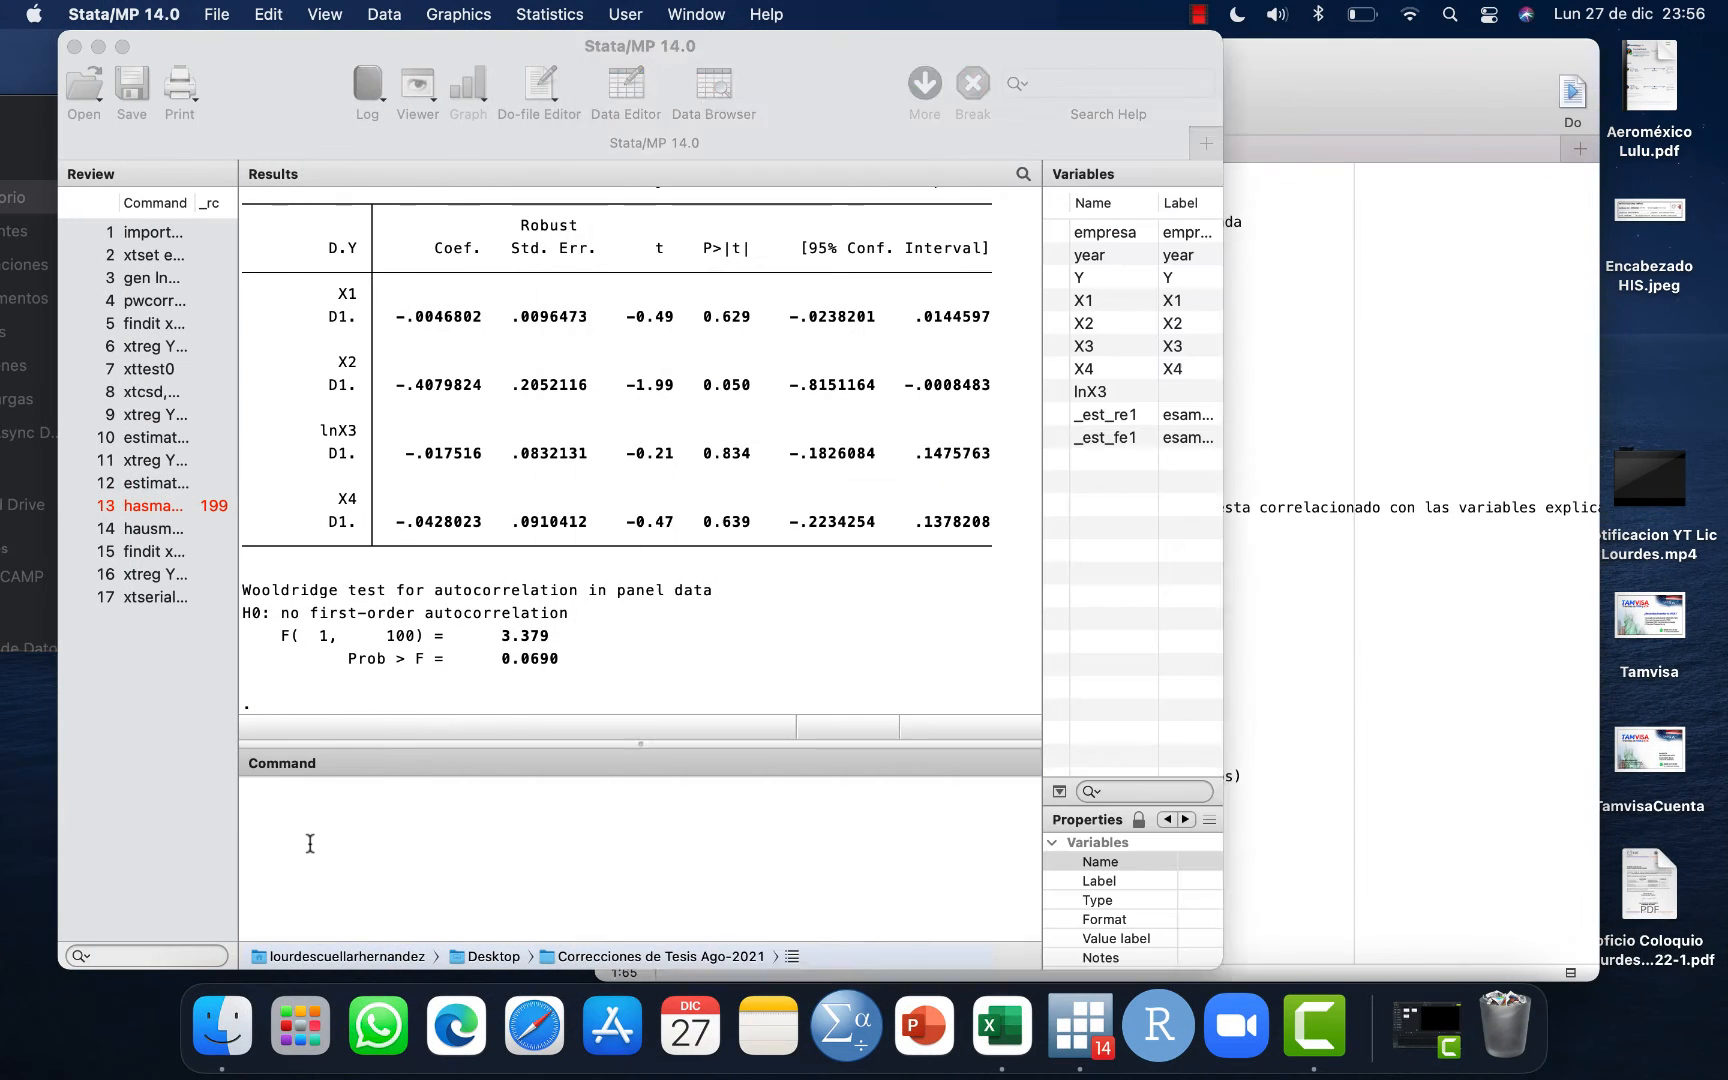
{"action": "key", "text": "super+v"}
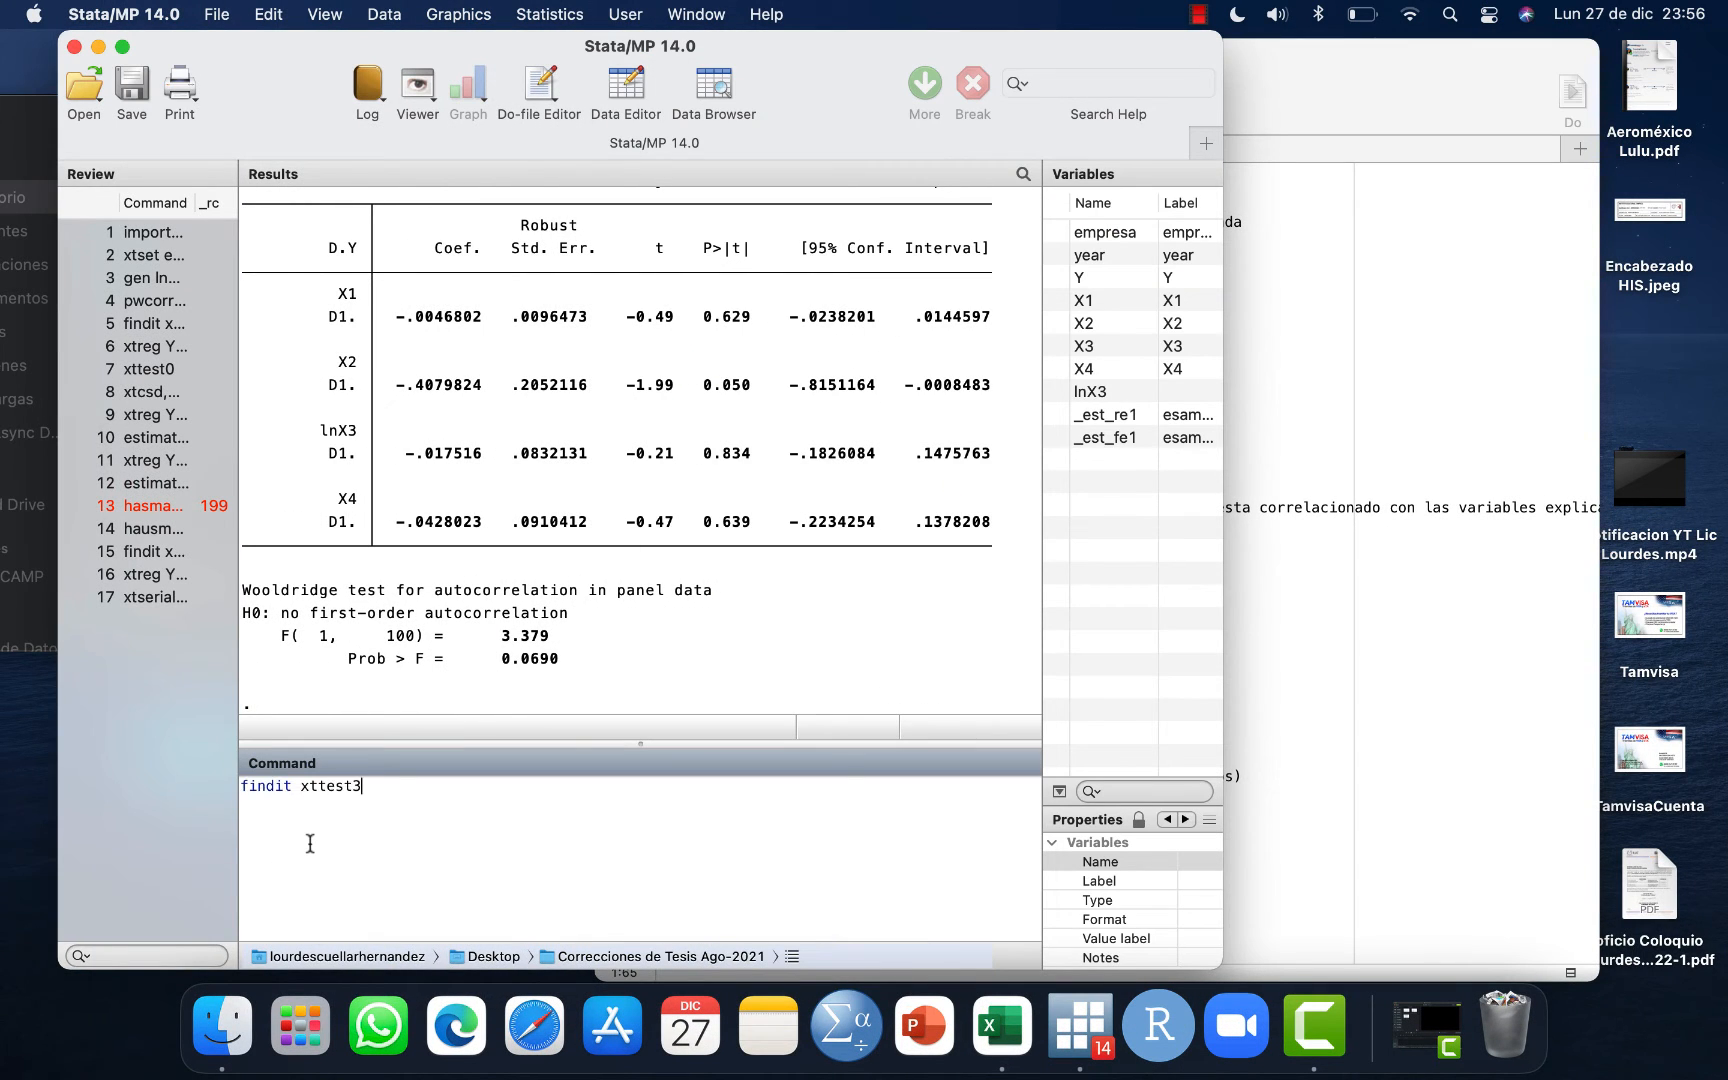
{"action": "left_click", "coordinate": [122, 46]}
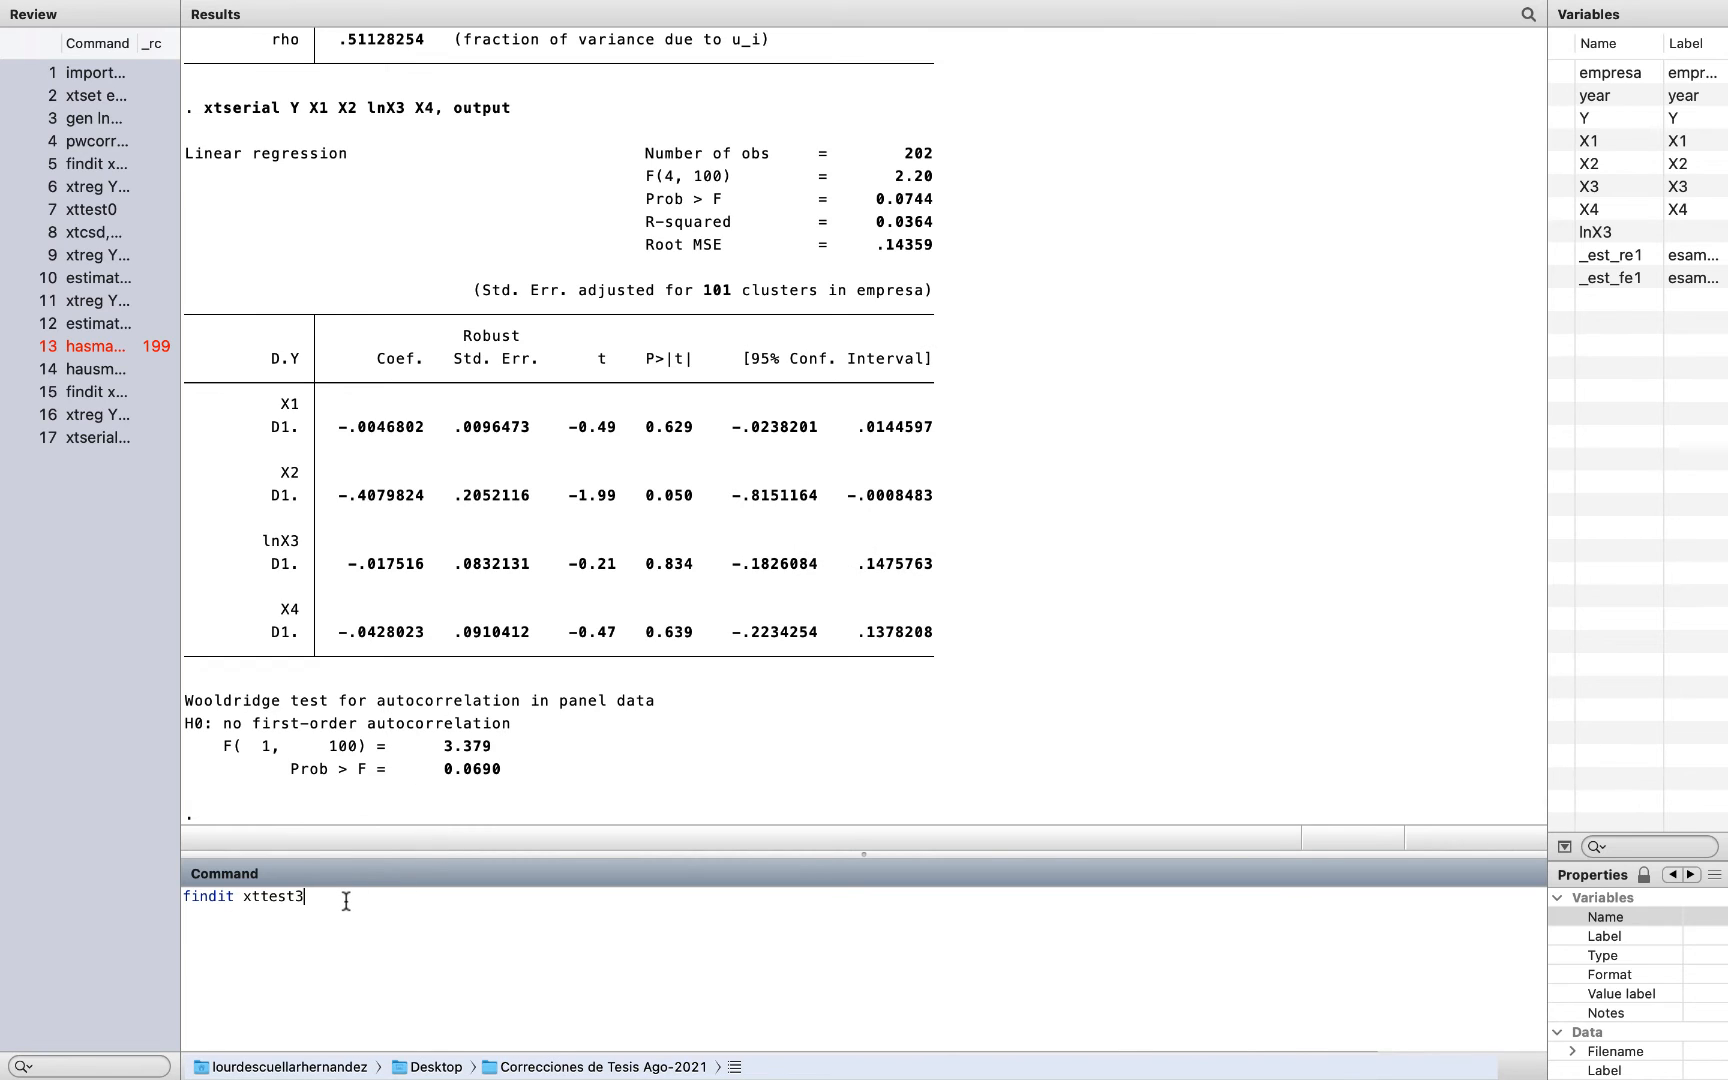
{"action": "key", "text": "Return"}
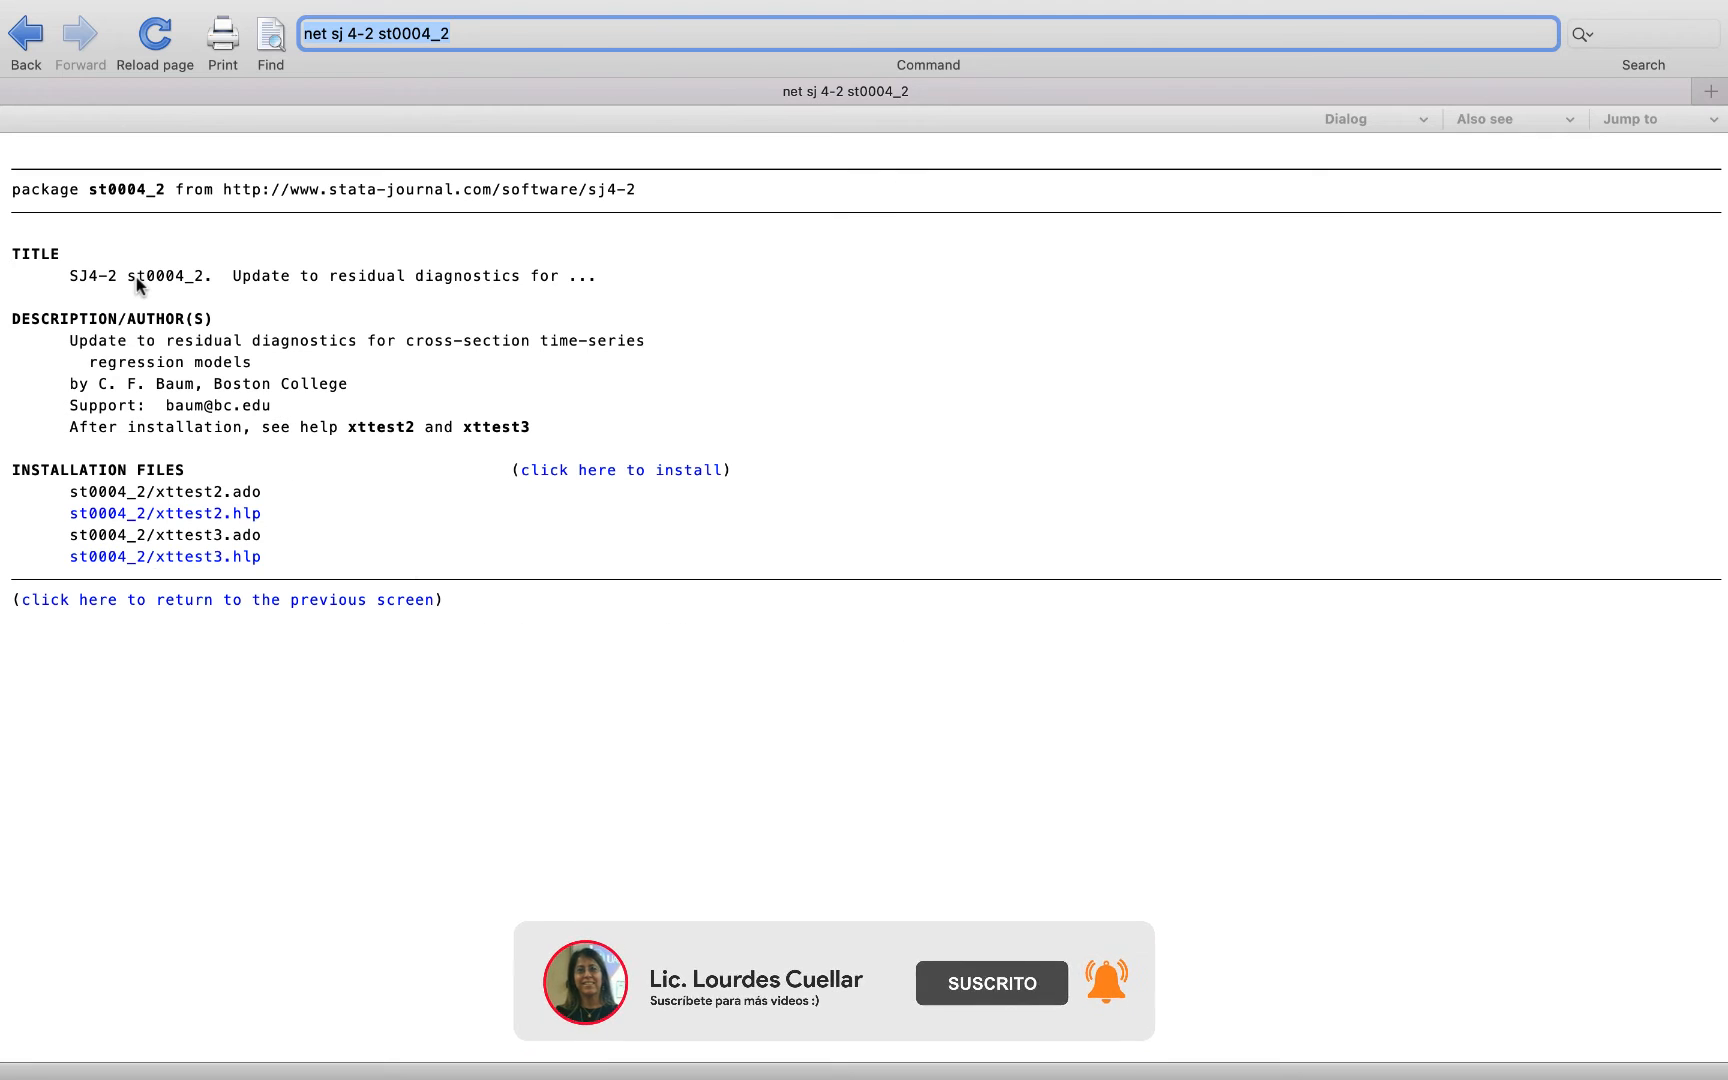
Install the st0004_2 package from the xttest3 search results and close the viewer.
{"action": "left_click", "coordinate": [599, 471]}
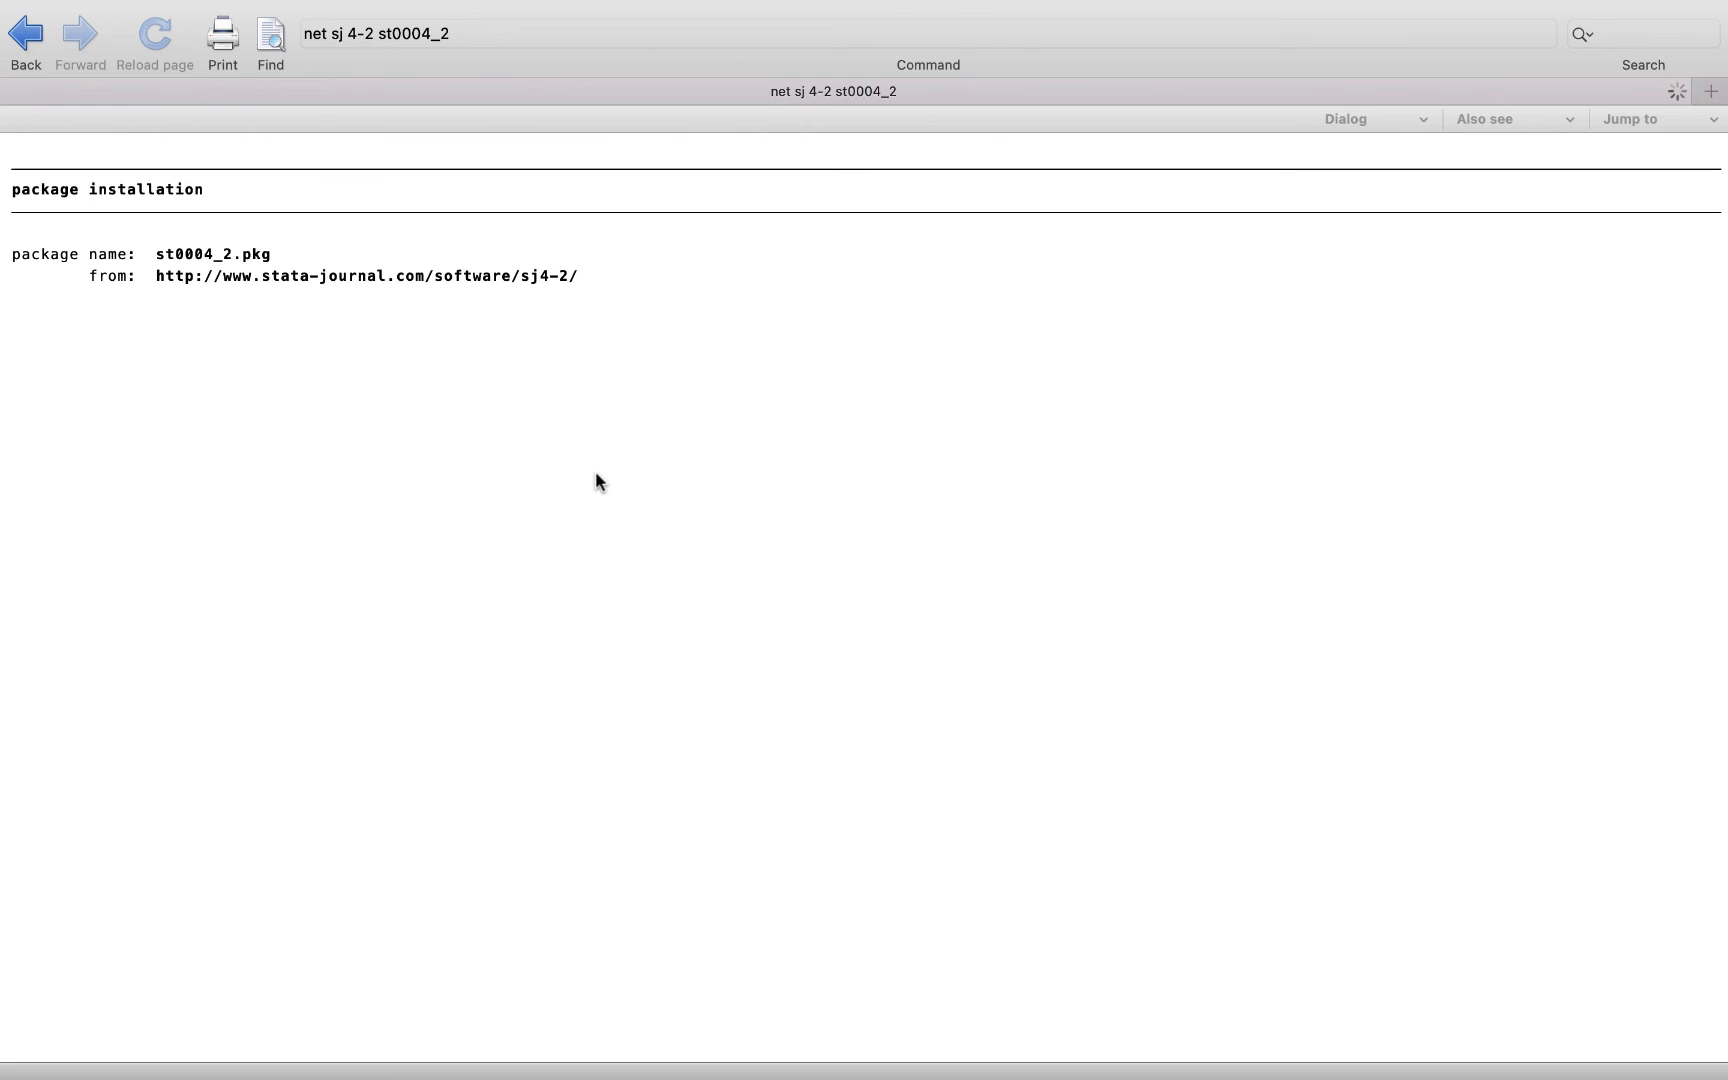
{"action": "mouse_move", "coordinate": [20, 5]}
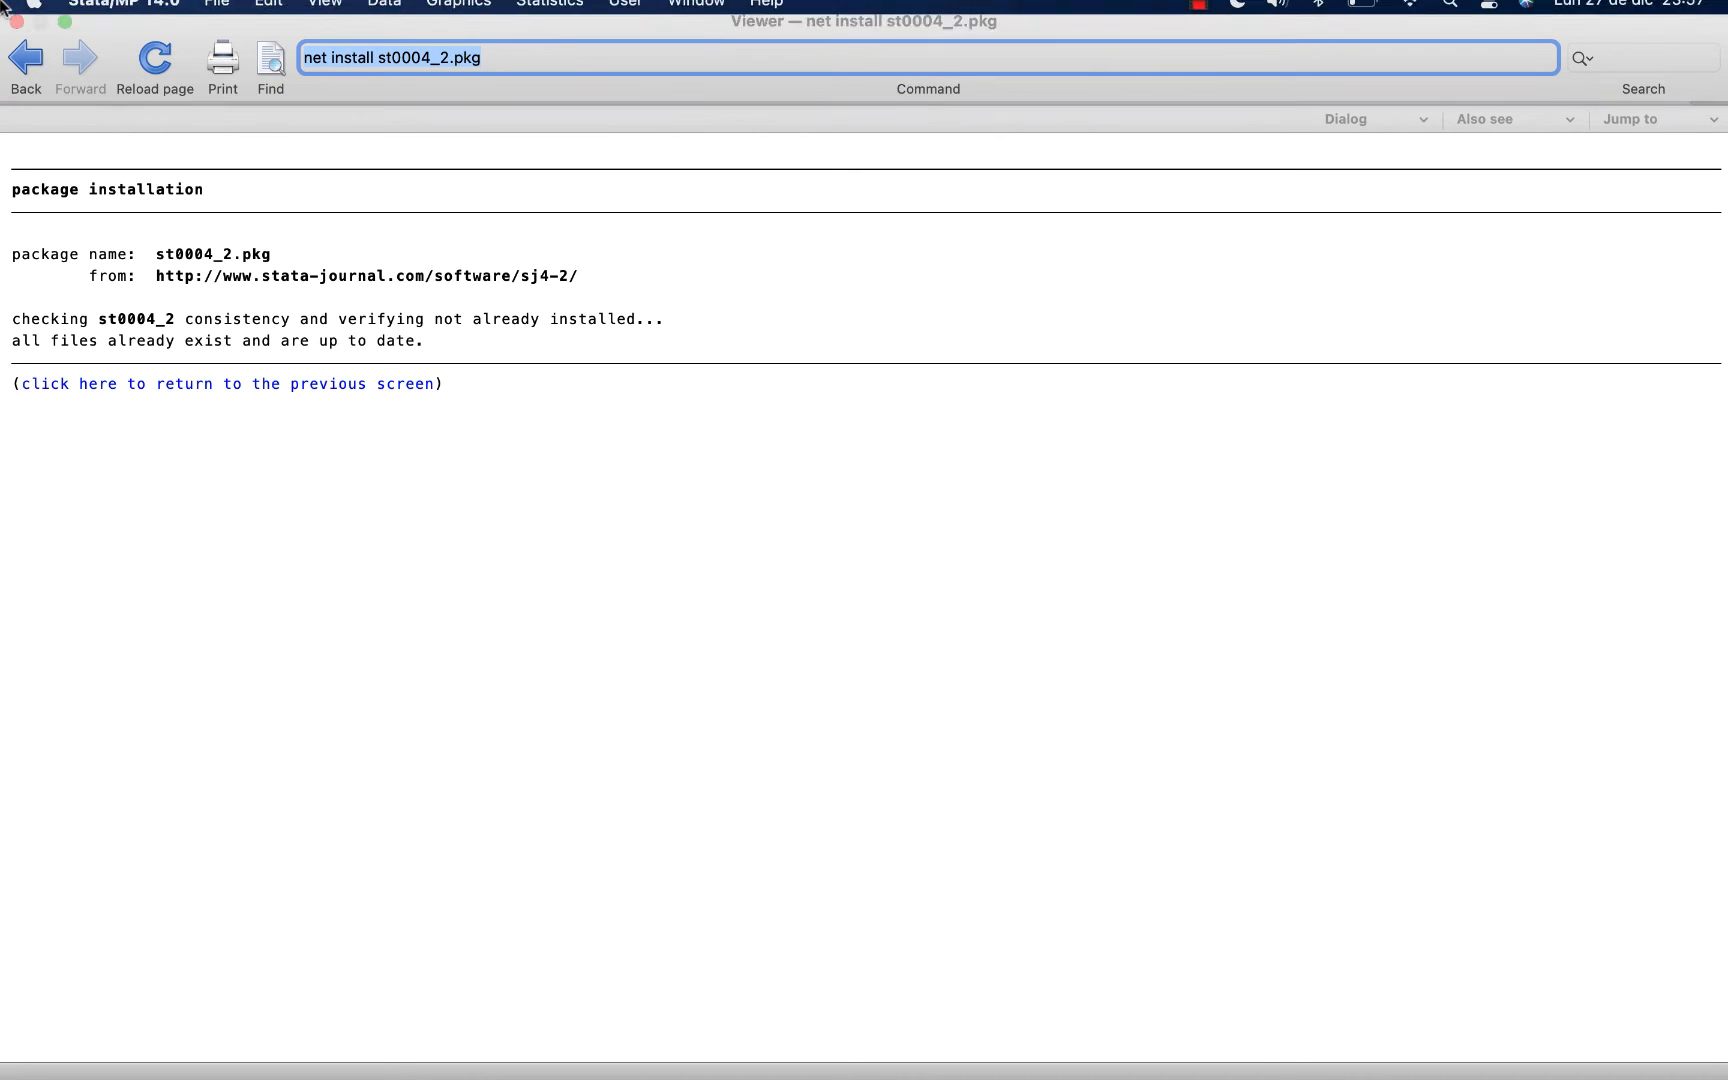
{"action": "left_click", "coordinate": [16, 46]}
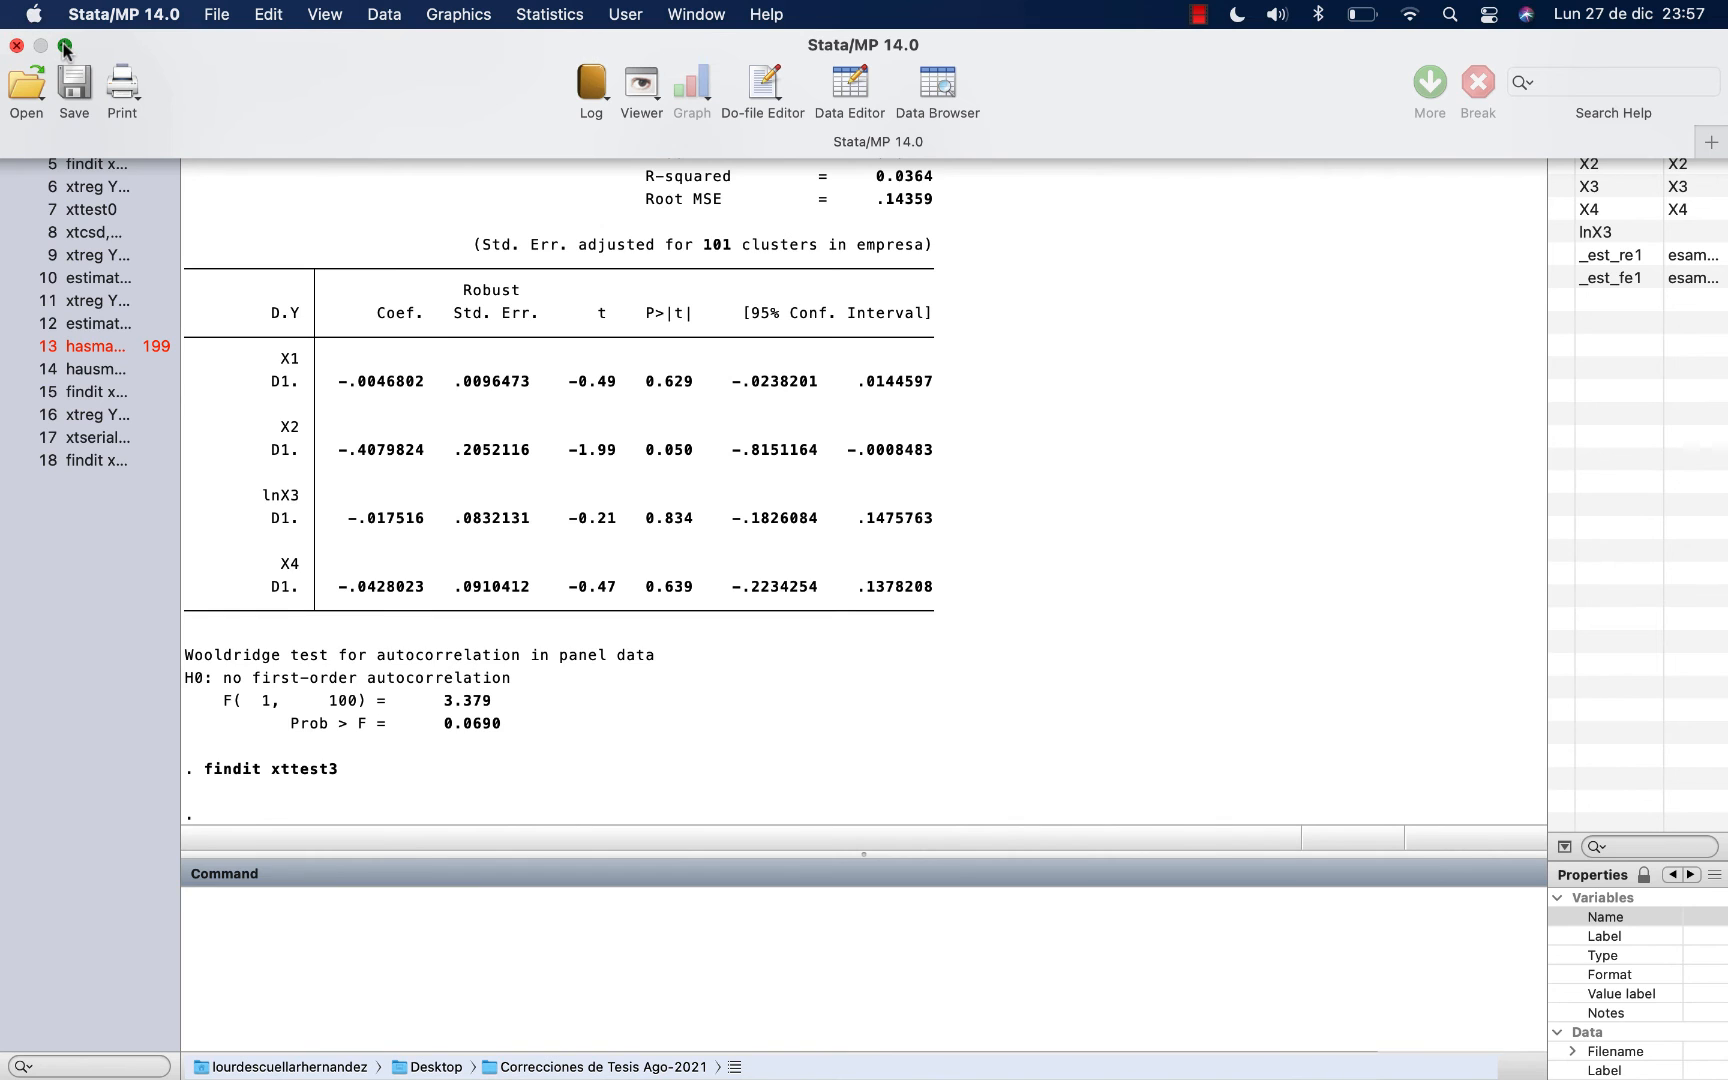
Copy xtreg Y X1 X2 lnX3 X4, fe from the do-file's heteroskedasticity section and run the fixed-effects regression.
{"action": "left_click", "coordinate": [64, 45]}
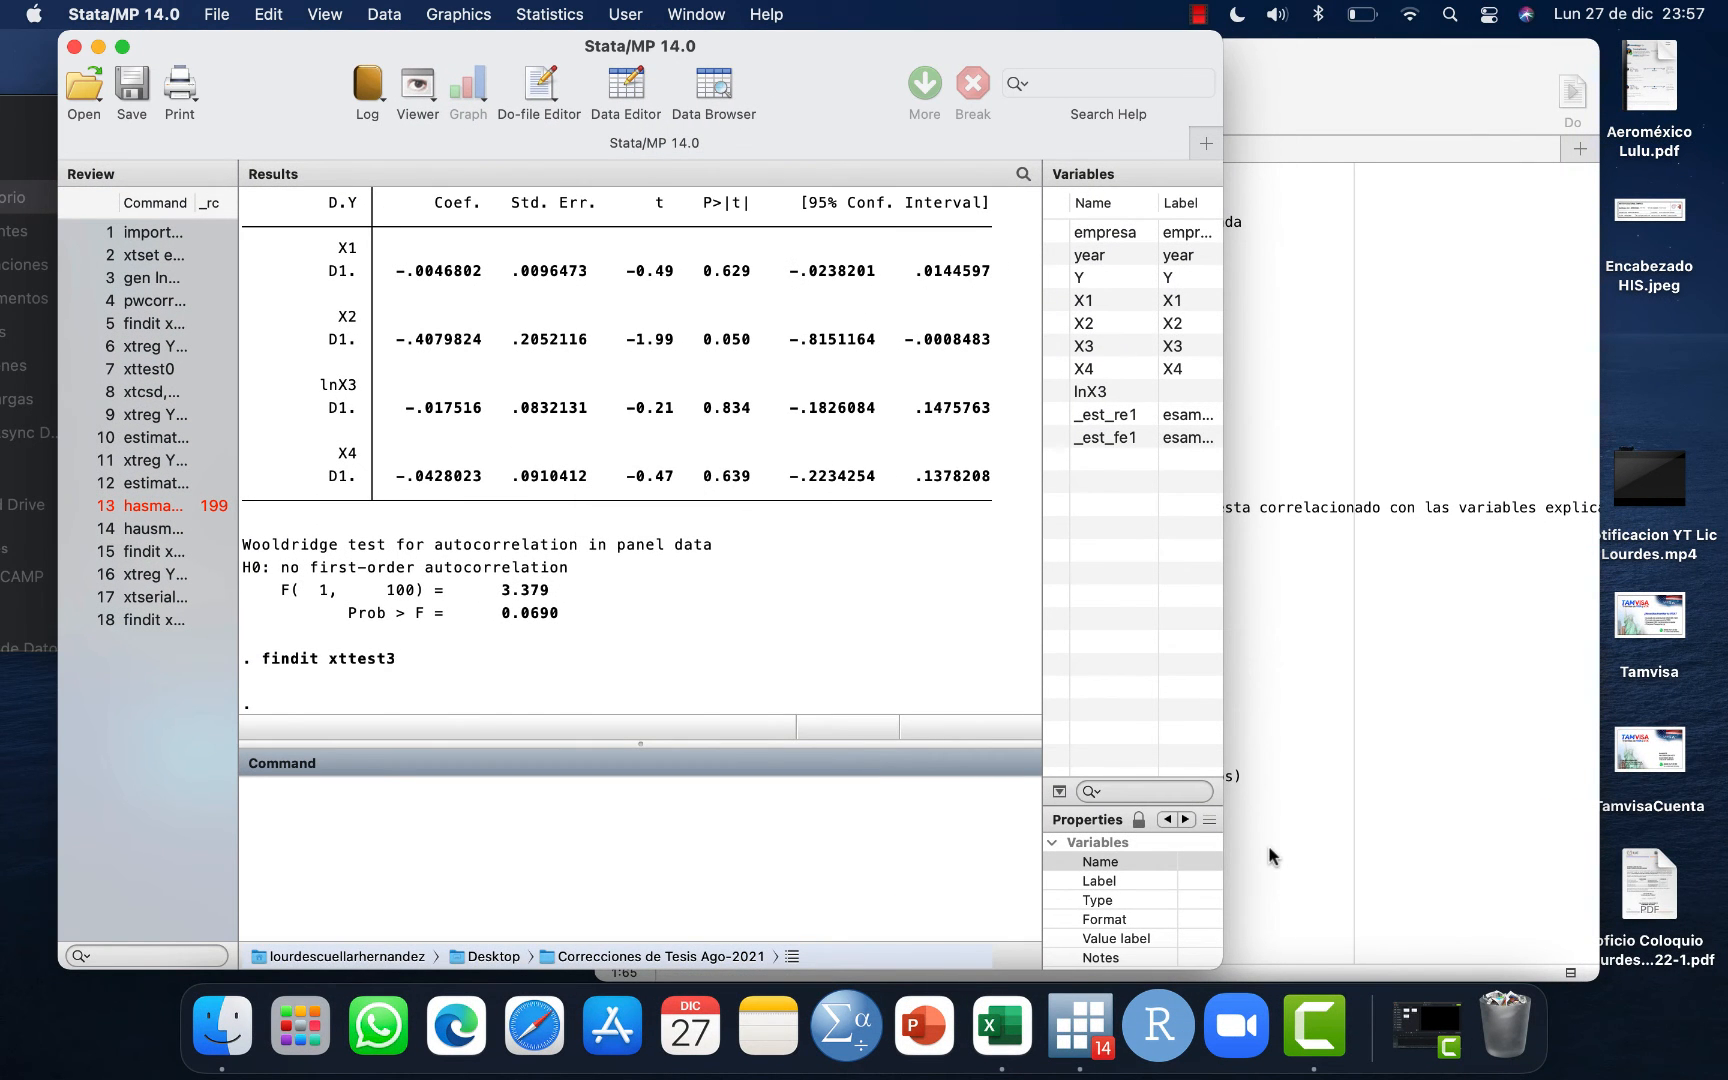
{"action": "left_click", "coordinate": [1307, 710]}
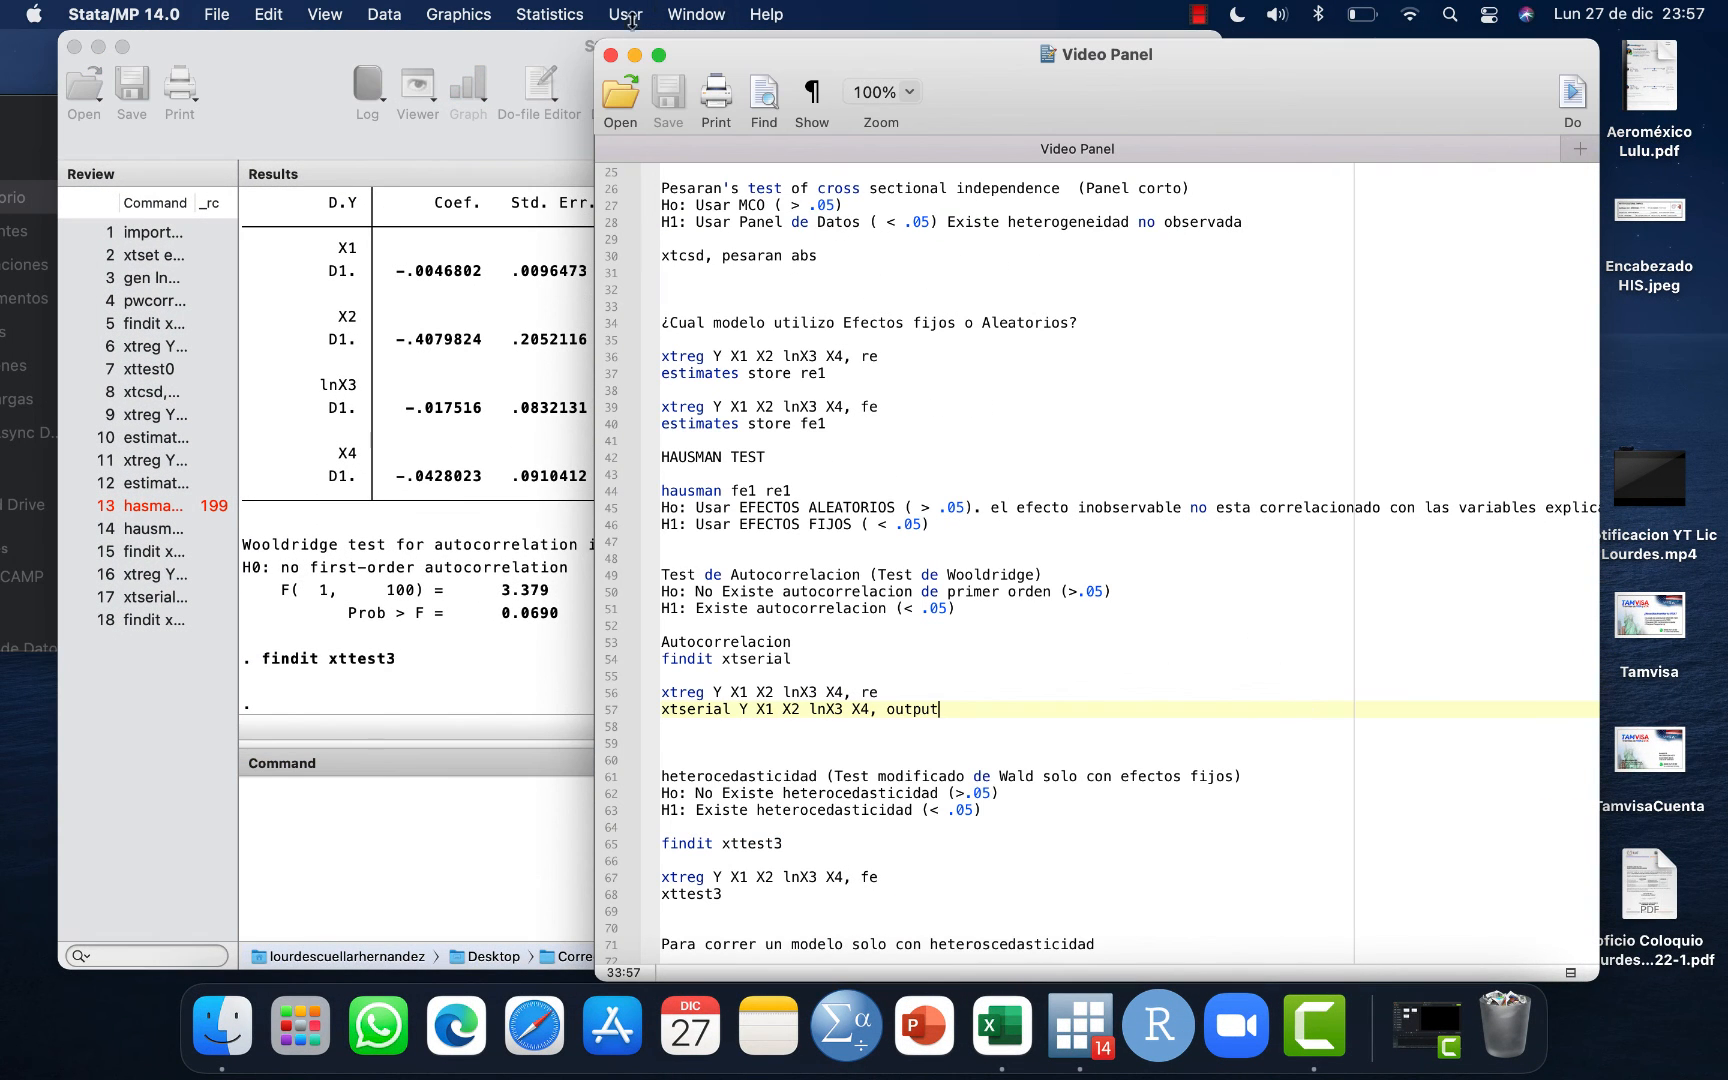
{"action": "left_click", "coordinate": [658, 56]}
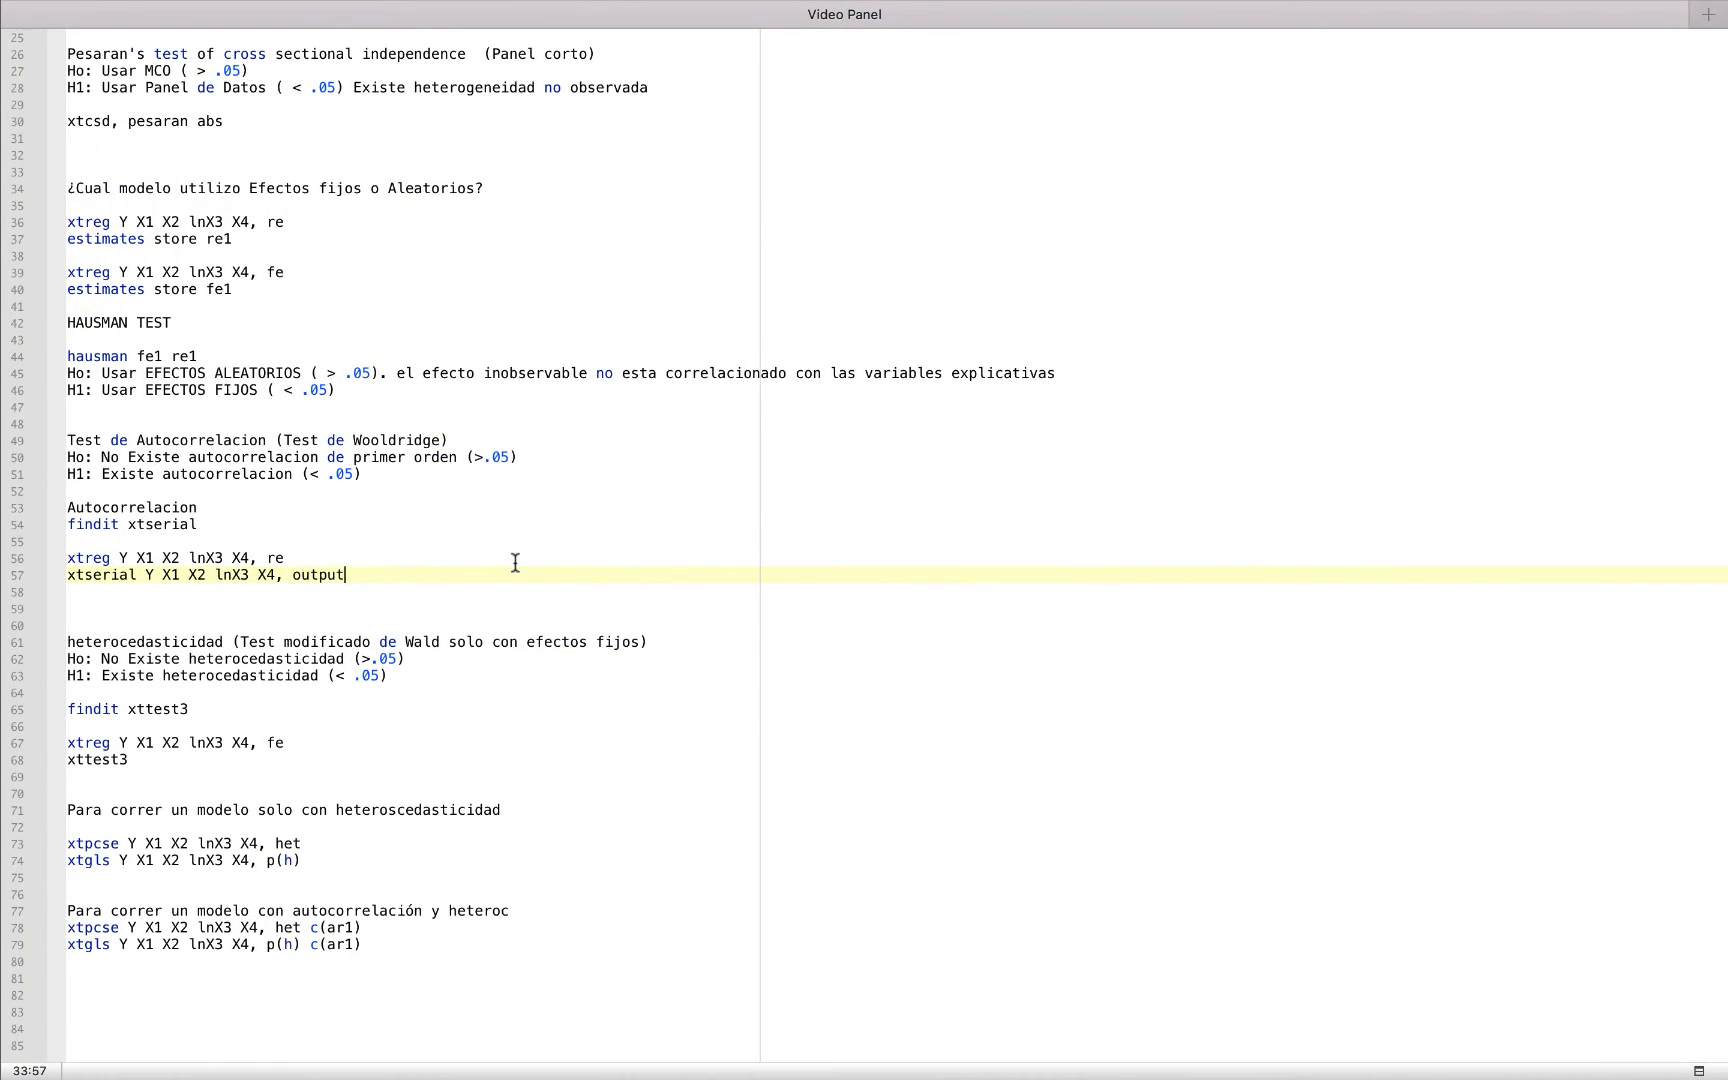
{"action": "scroll", "coordinate": [515, 564], "scroll_direction": "down", "scroll_amount": 2}
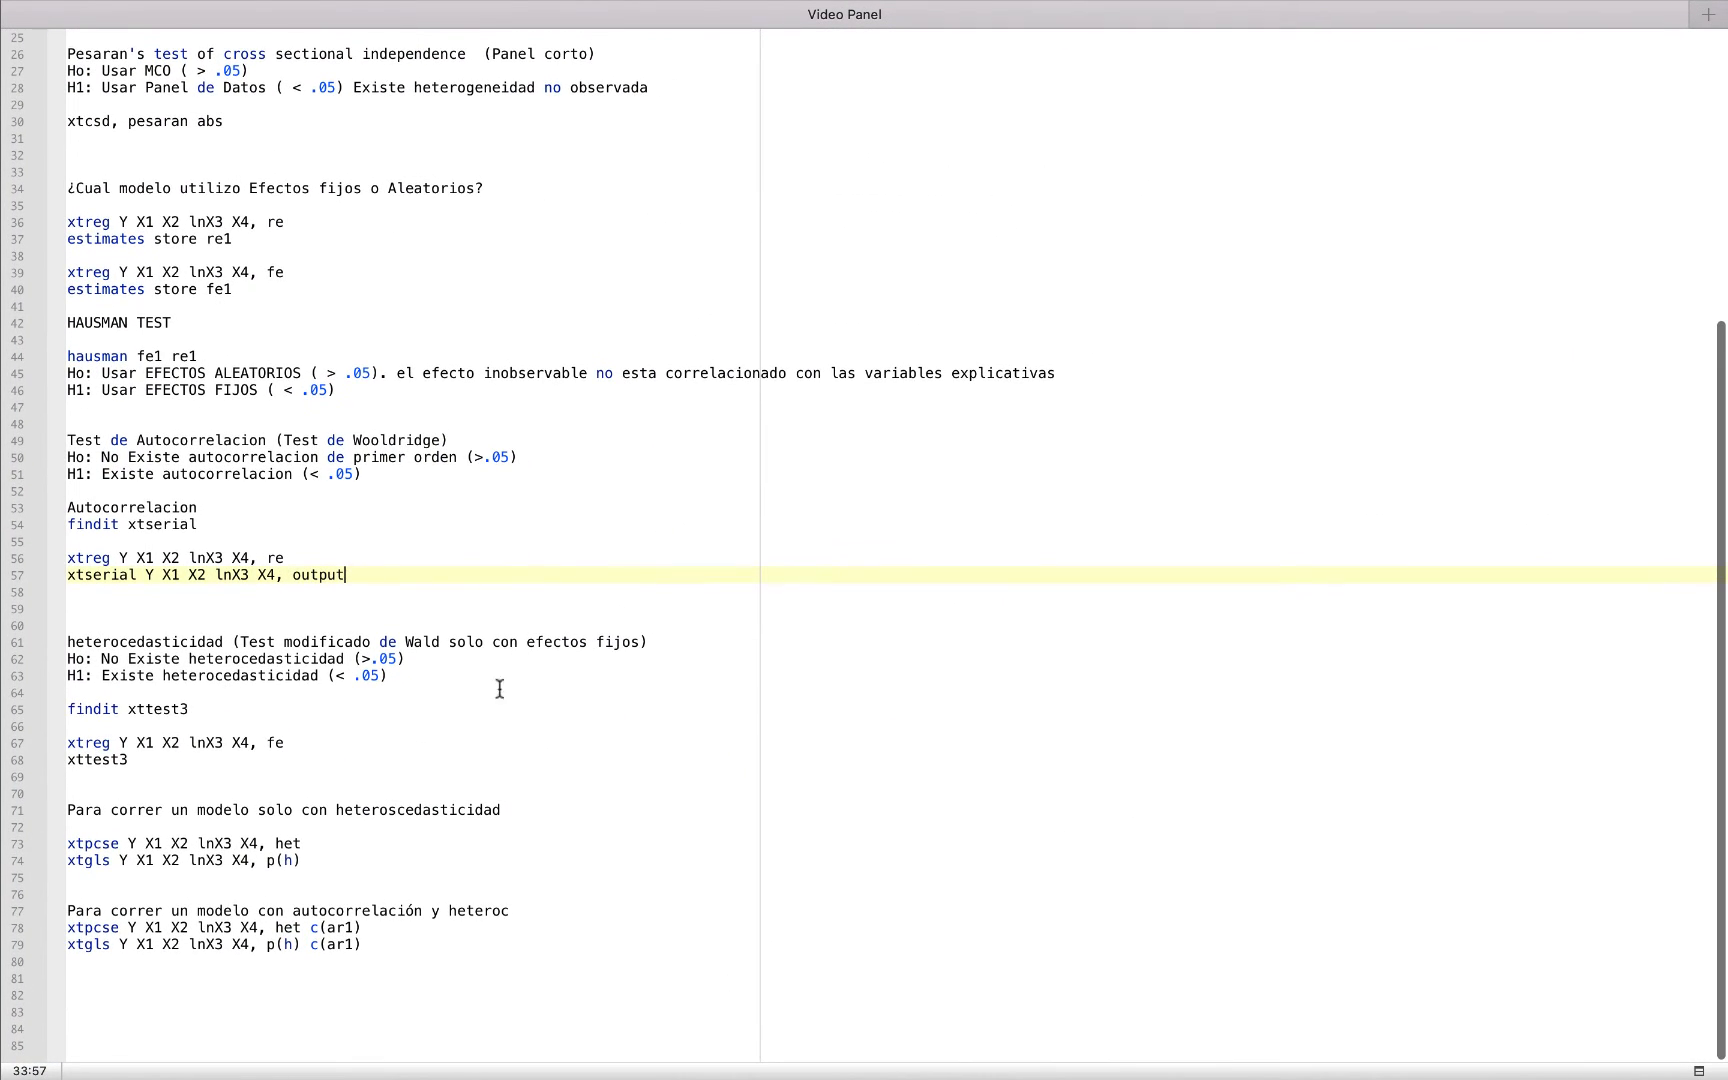
{"action": "left_click_drag", "start_coordinate": [288, 745], "coordinate": [50, 763]}
{"action": "key", "text": "super+c"}
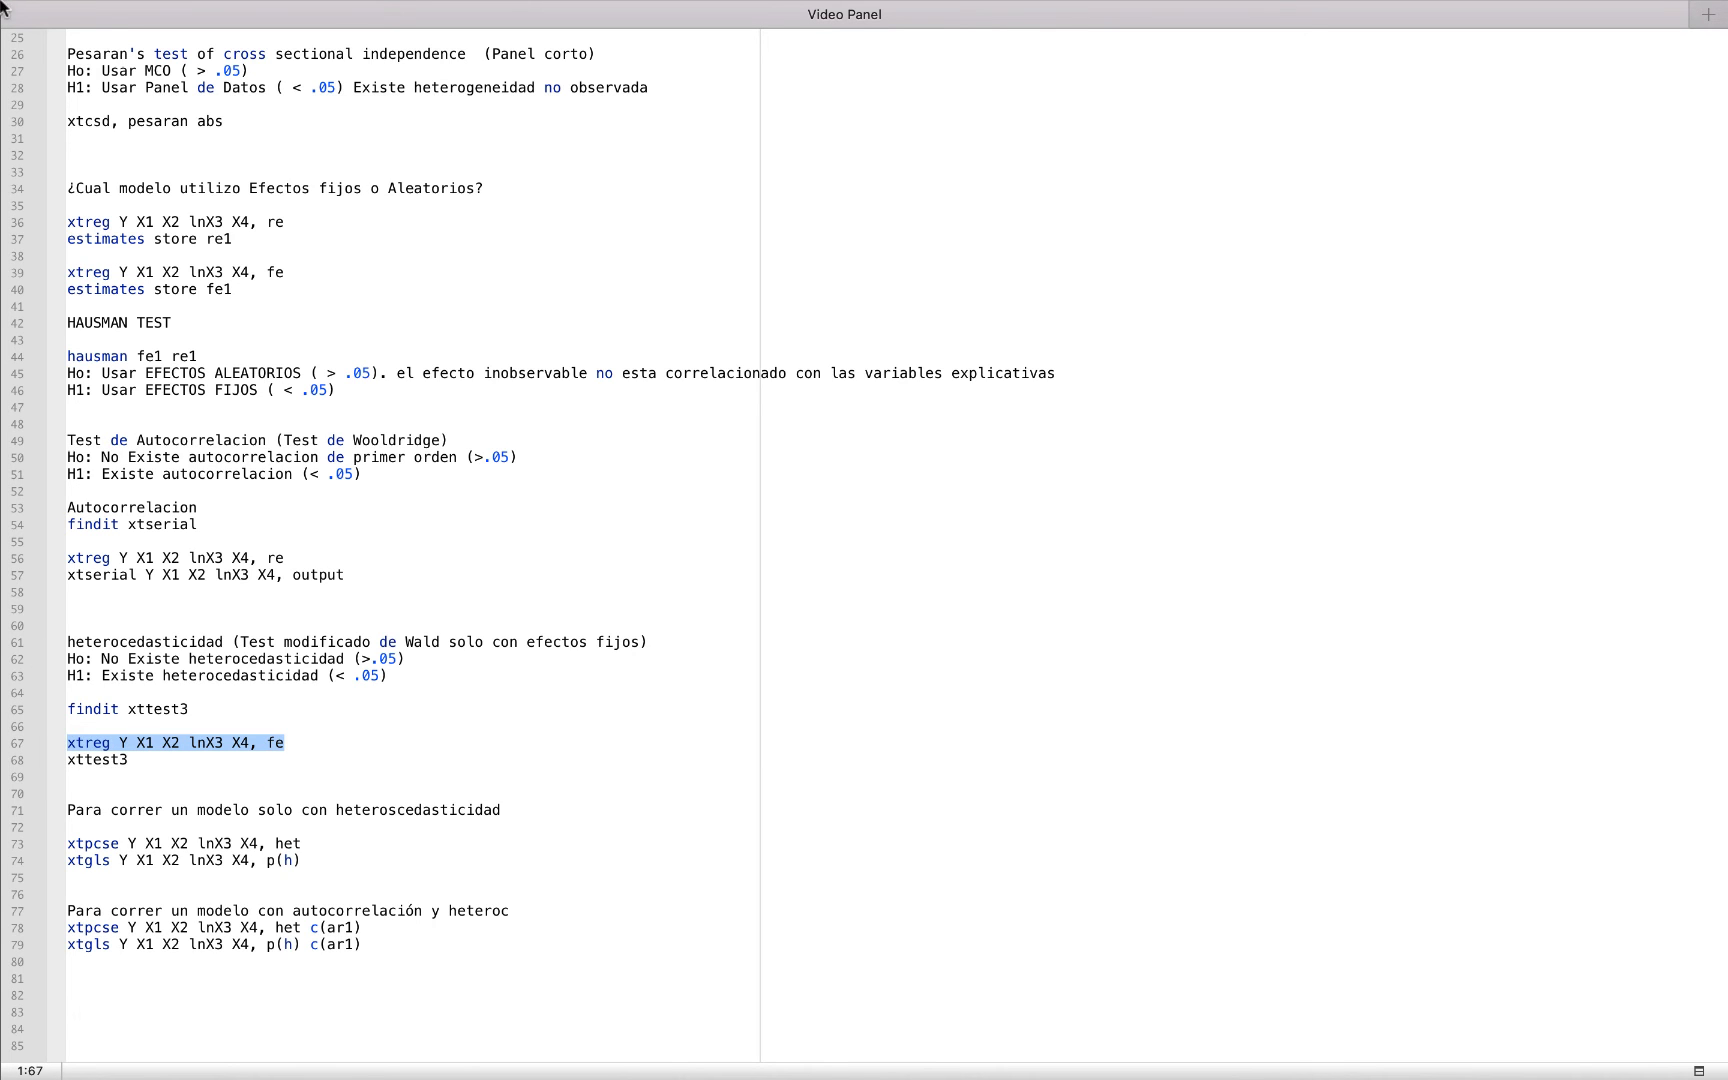
{"action": "left_click", "coordinate": [64, 38]}
{"action": "left_click", "coordinate": [278, 842]}
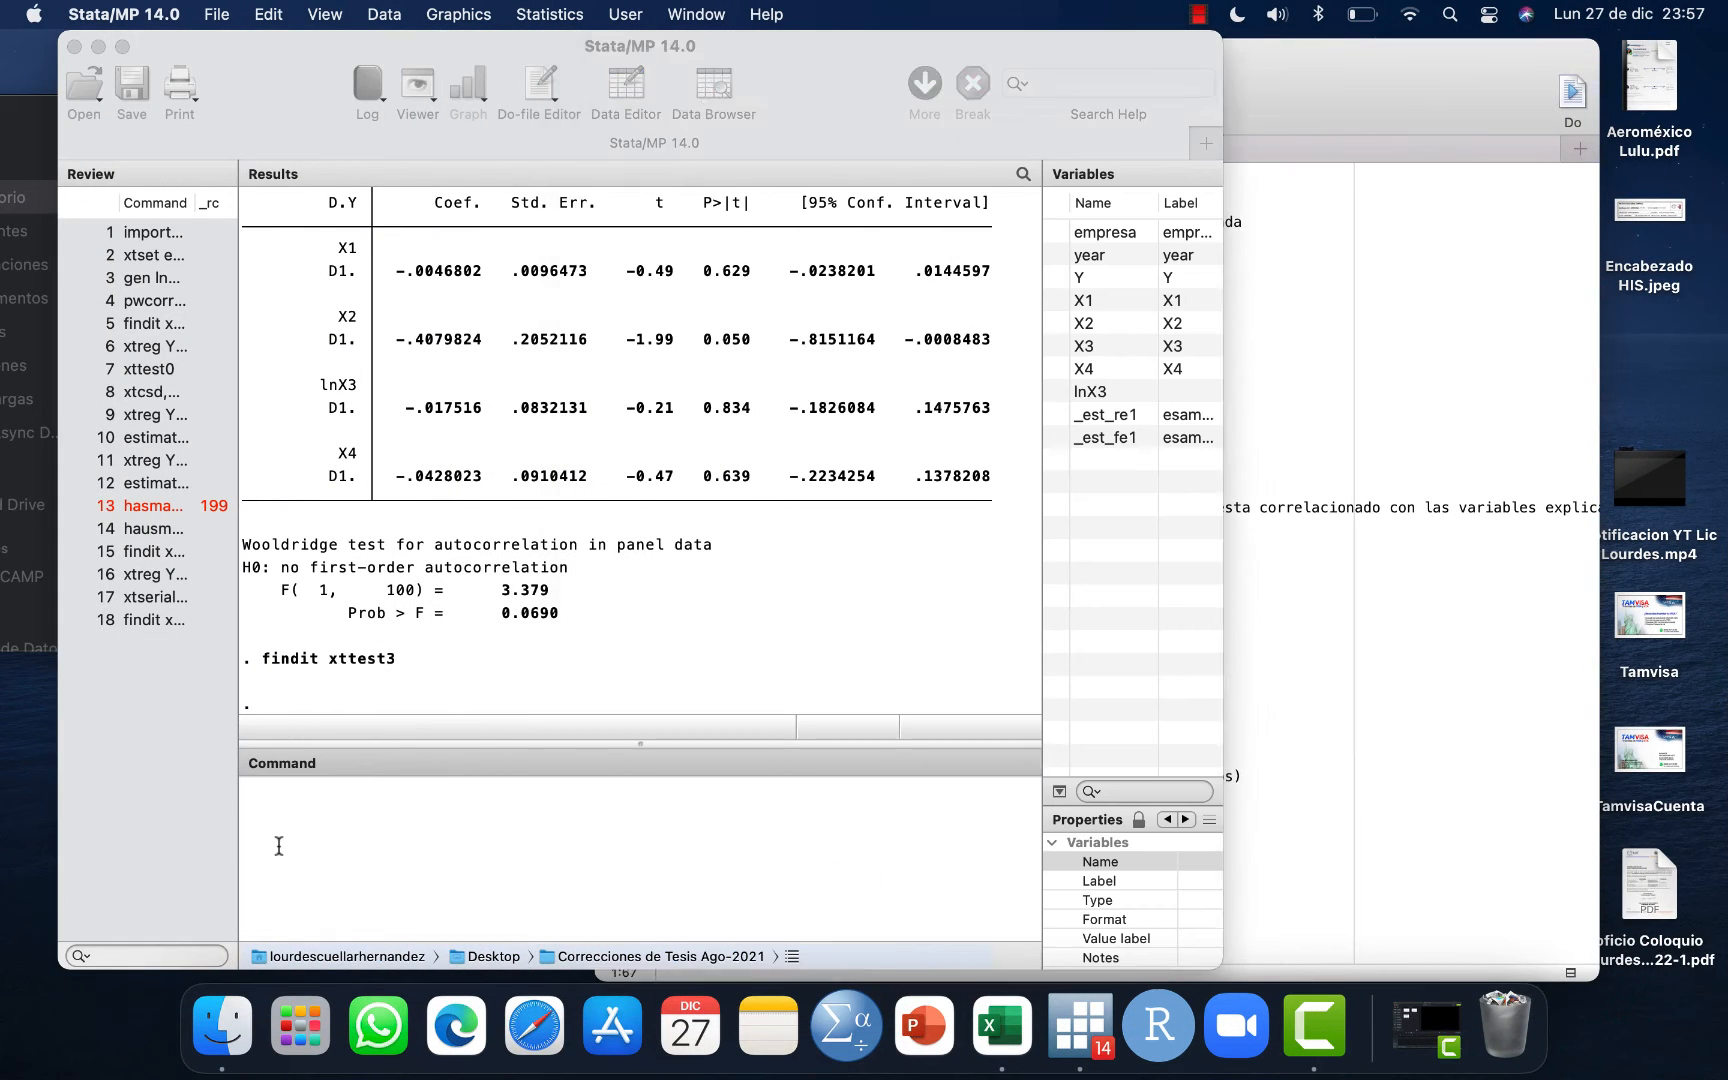
{"action": "key", "text": "super+v"}
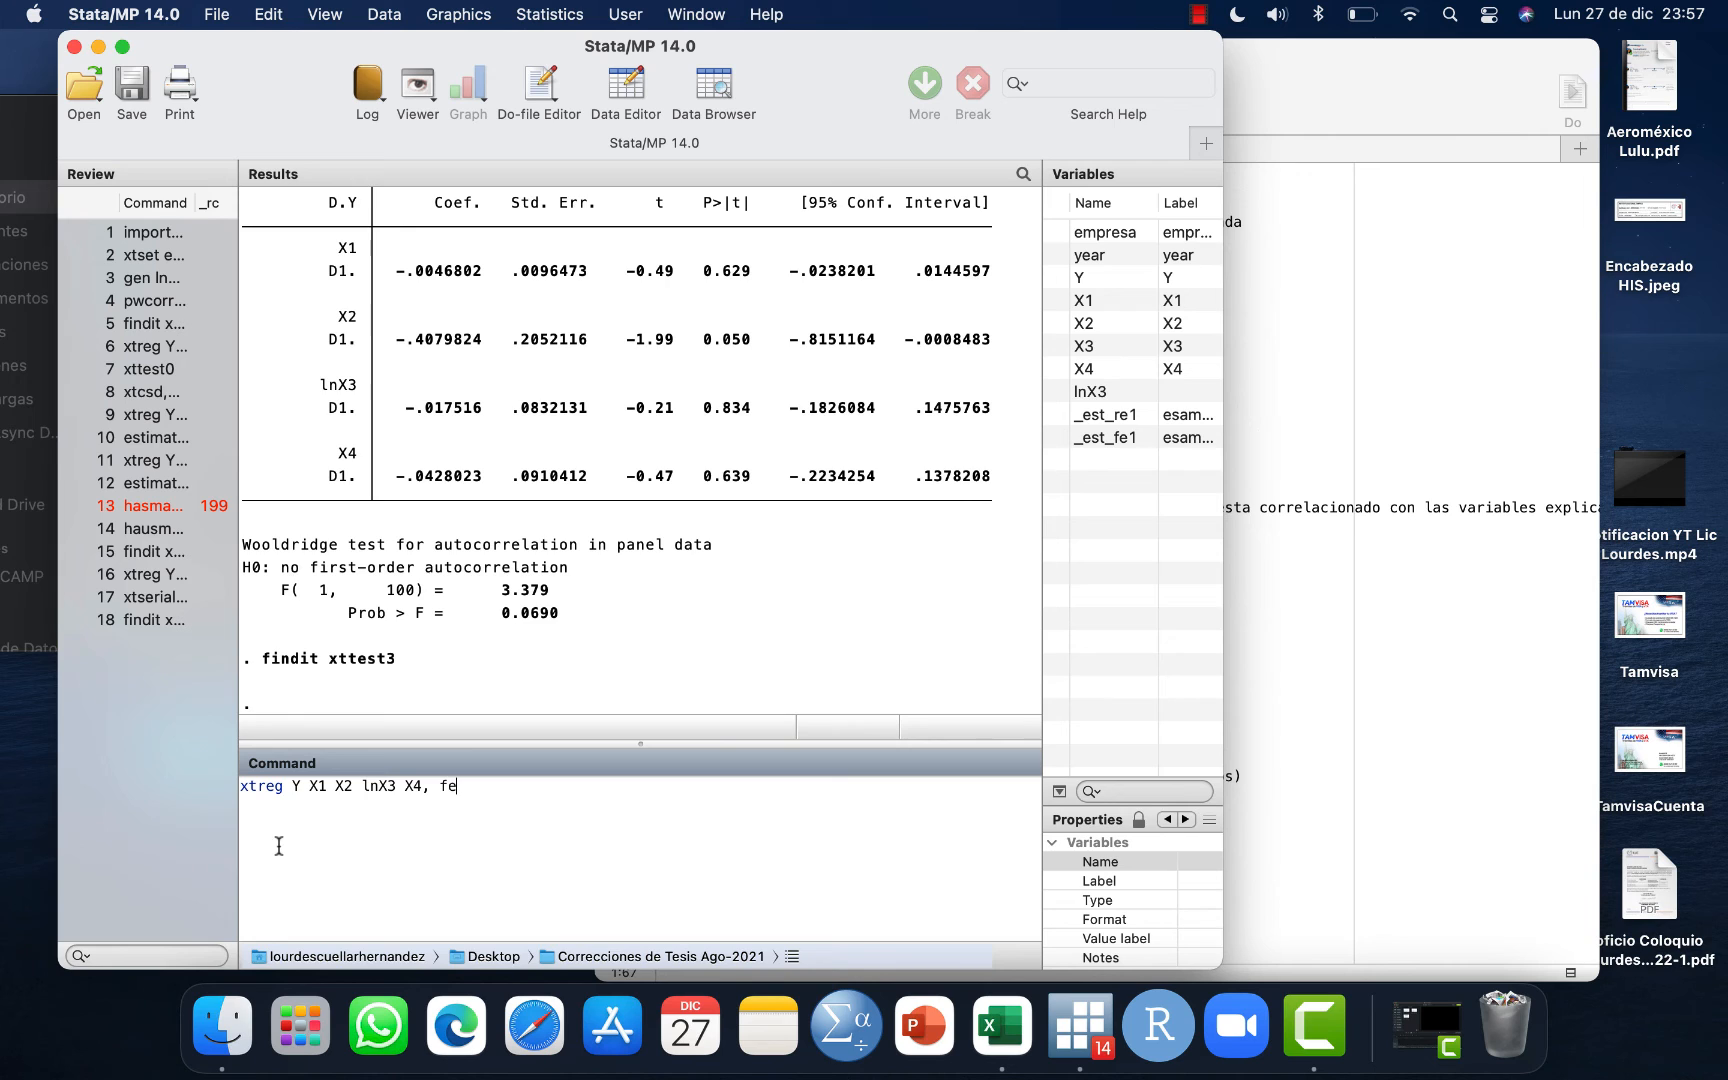
{"action": "left_click", "coordinate": [122, 46]}
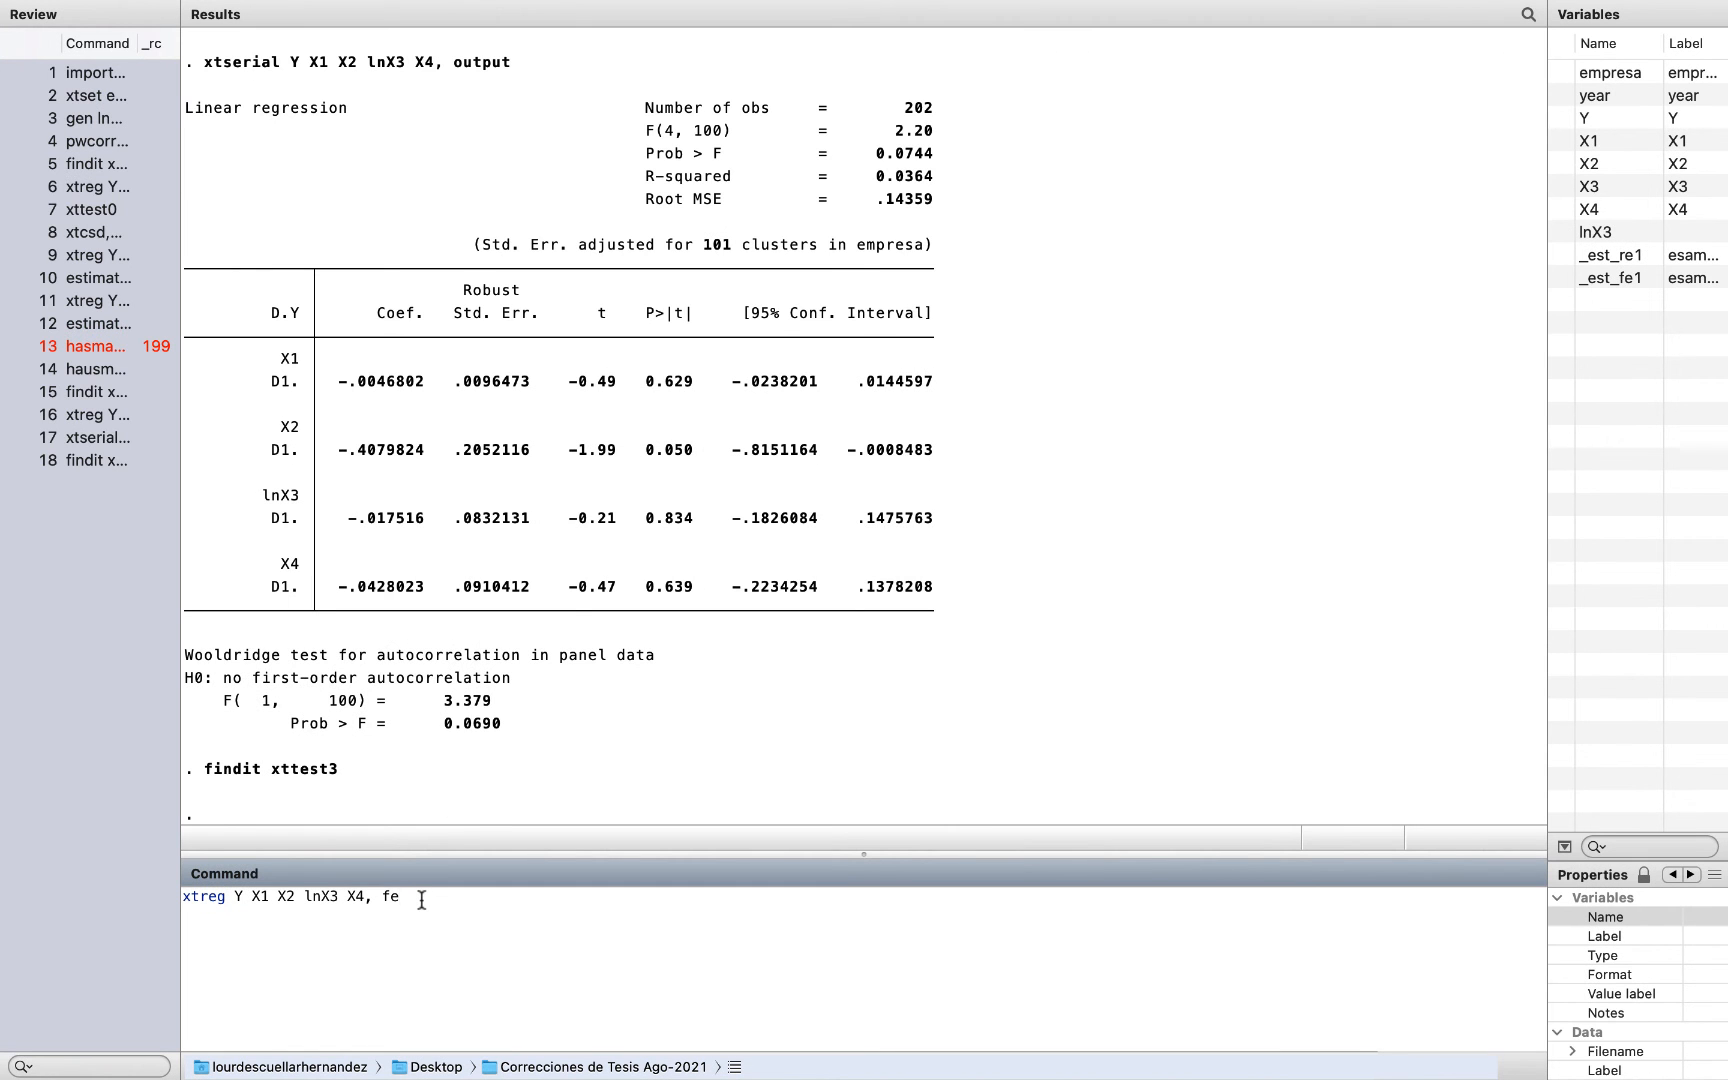
{"action": "key", "text": "Return"}
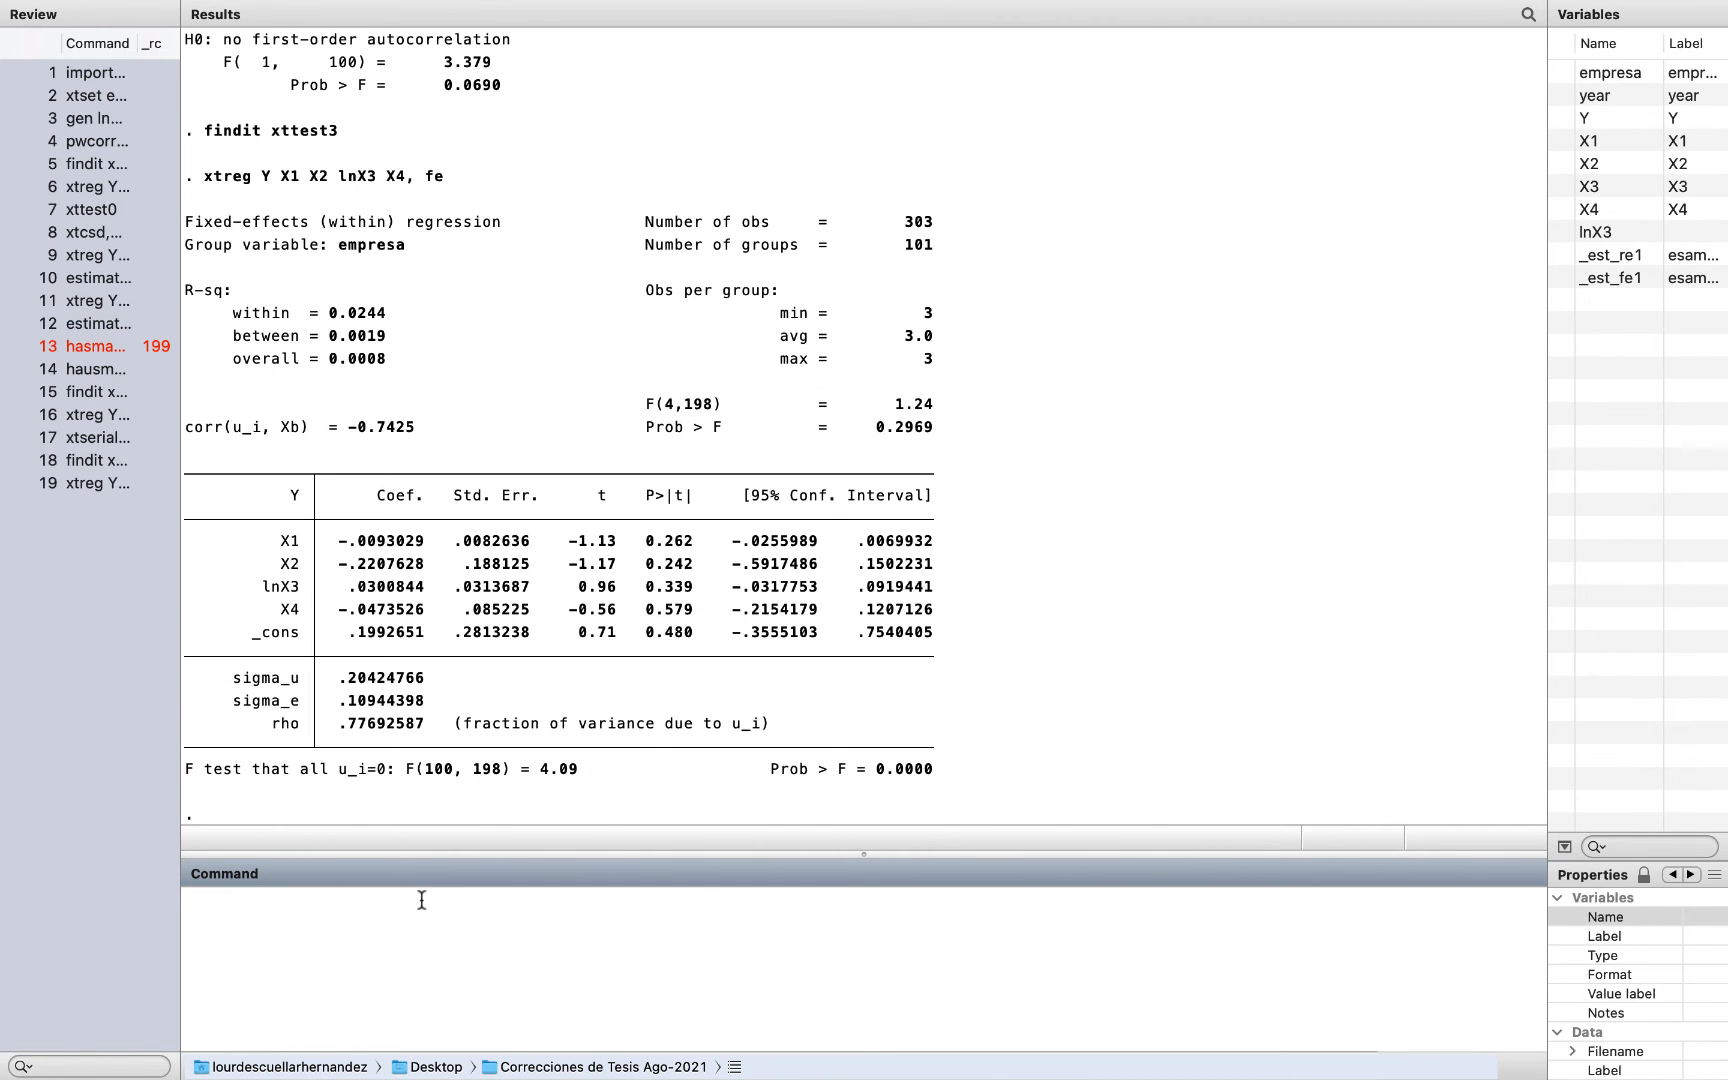
Copy xttest3 from the do-file's heteroskedasticity section and run it to perform the modified Wald test.
{"action": "mouse_move", "coordinate": [175, 8]}
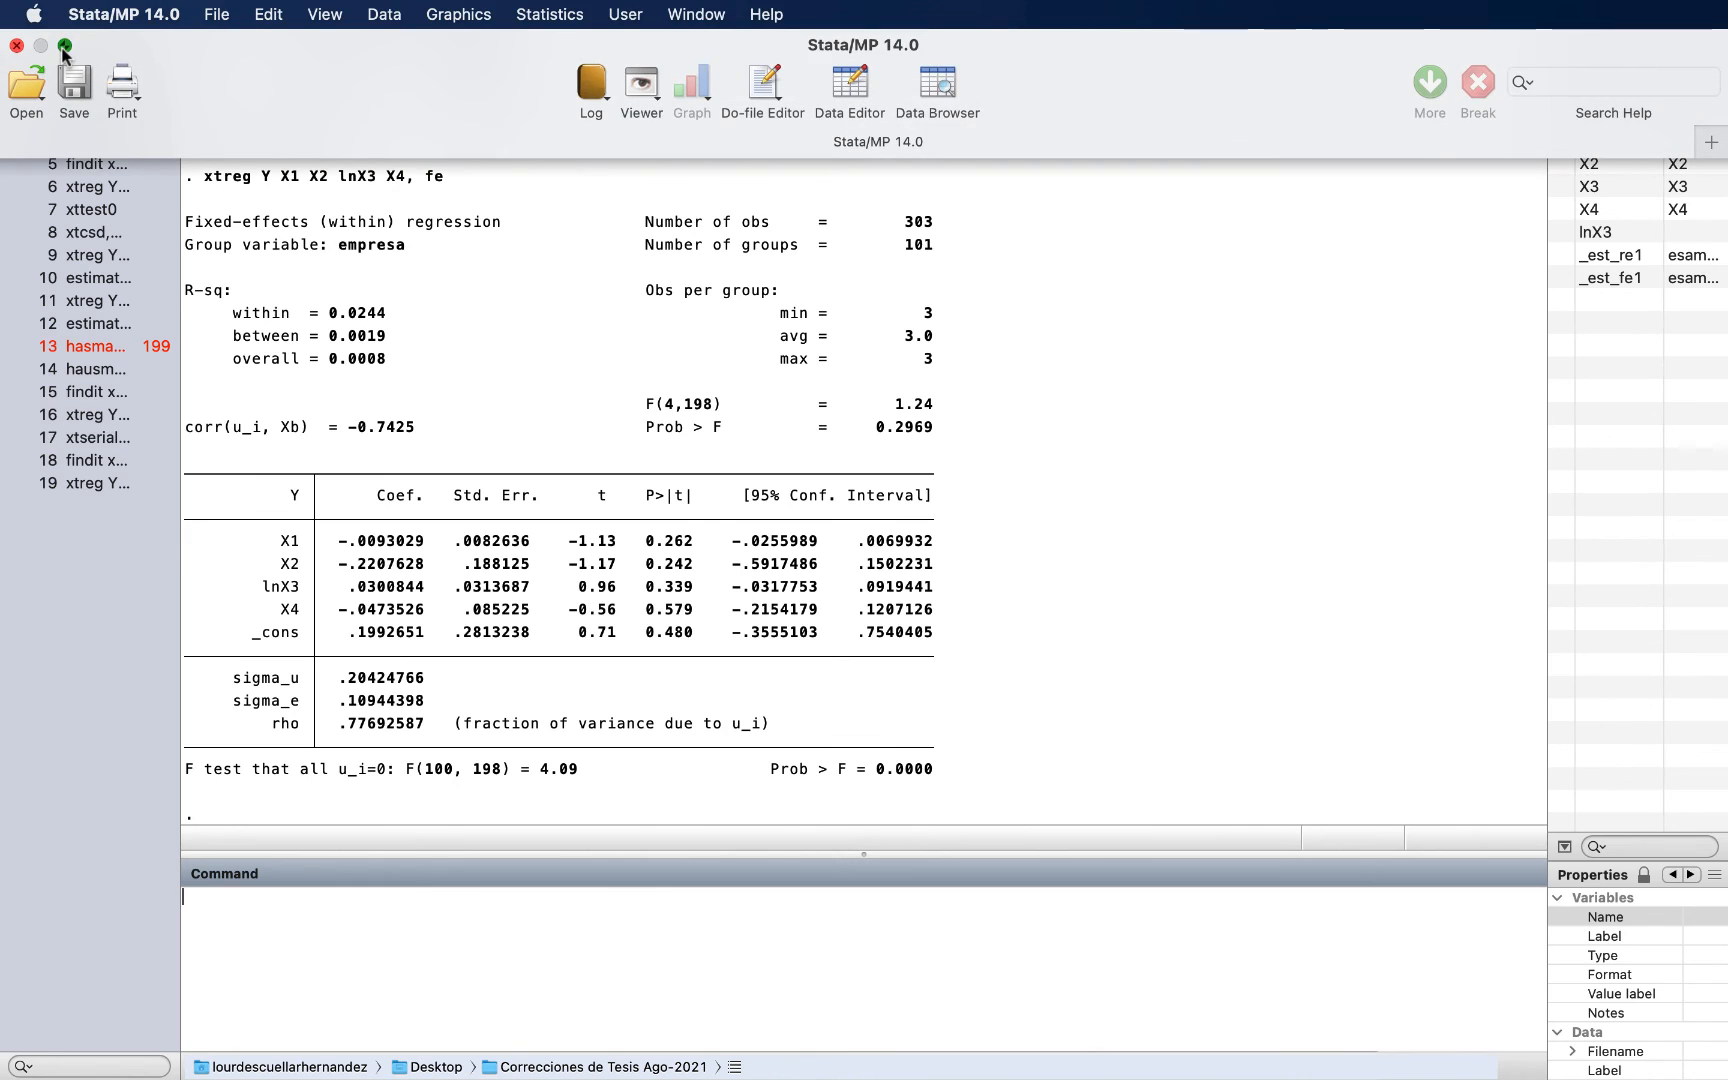
{"action": "left_click", "coordinate": [64, 46]}
{"action": "left_click", "coordinate": [1357, 690]}
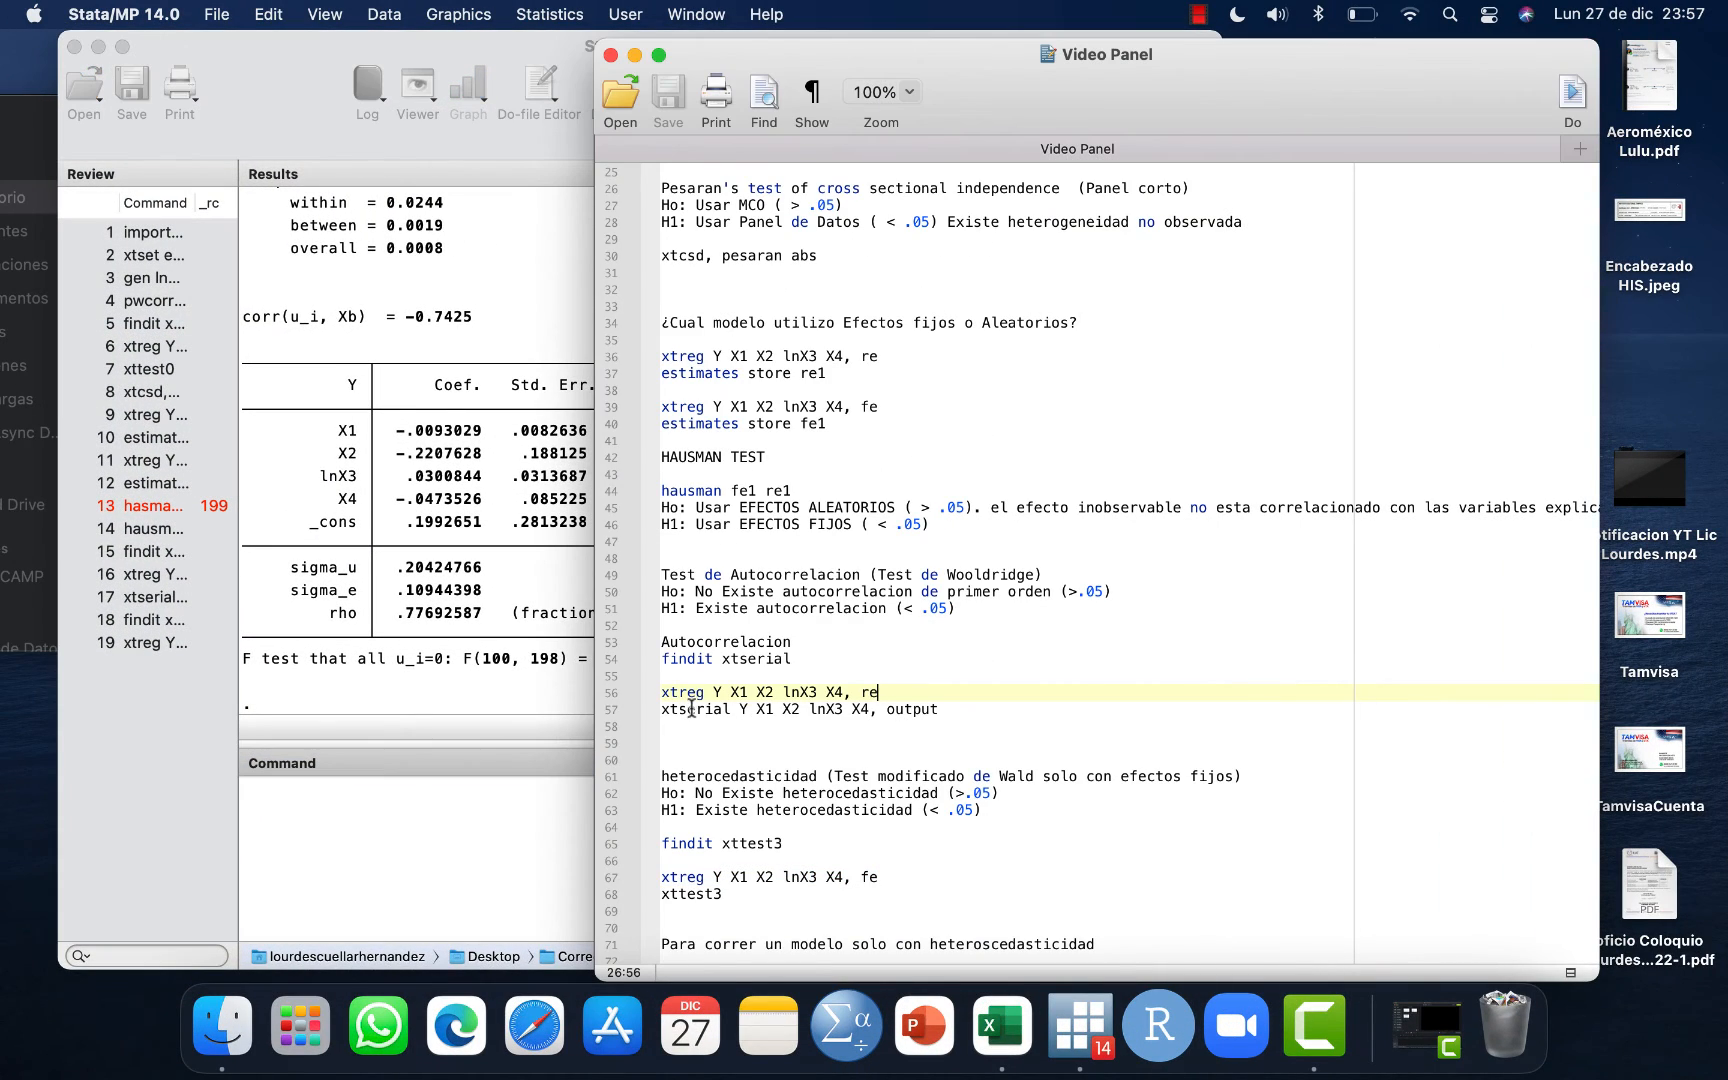
{"action": "scroll", "coordinate": [708, 750], "scroll_direction": "down", "scroll_amount": 3}
{"action": "double_click", "coordinate": [682, 745]}
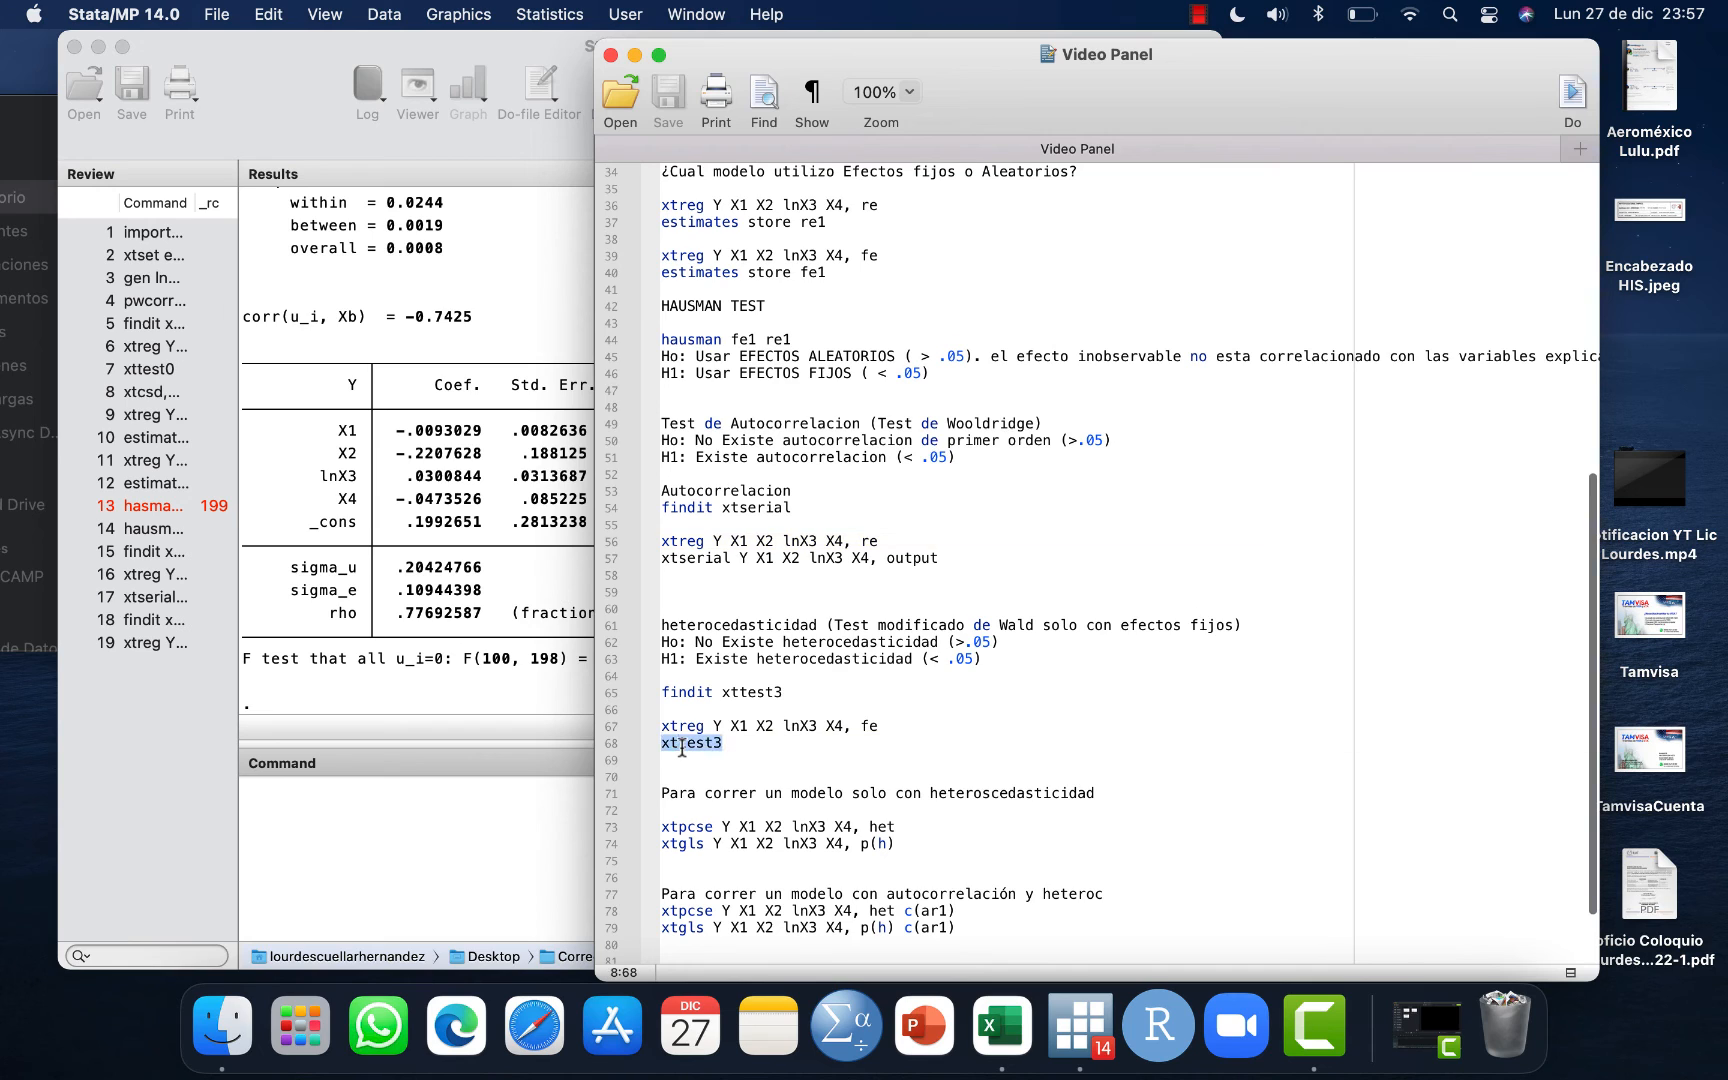
{"action": "key", "text": "super+c"}
{"action": "left_click", "coordinate": [454, 849]}
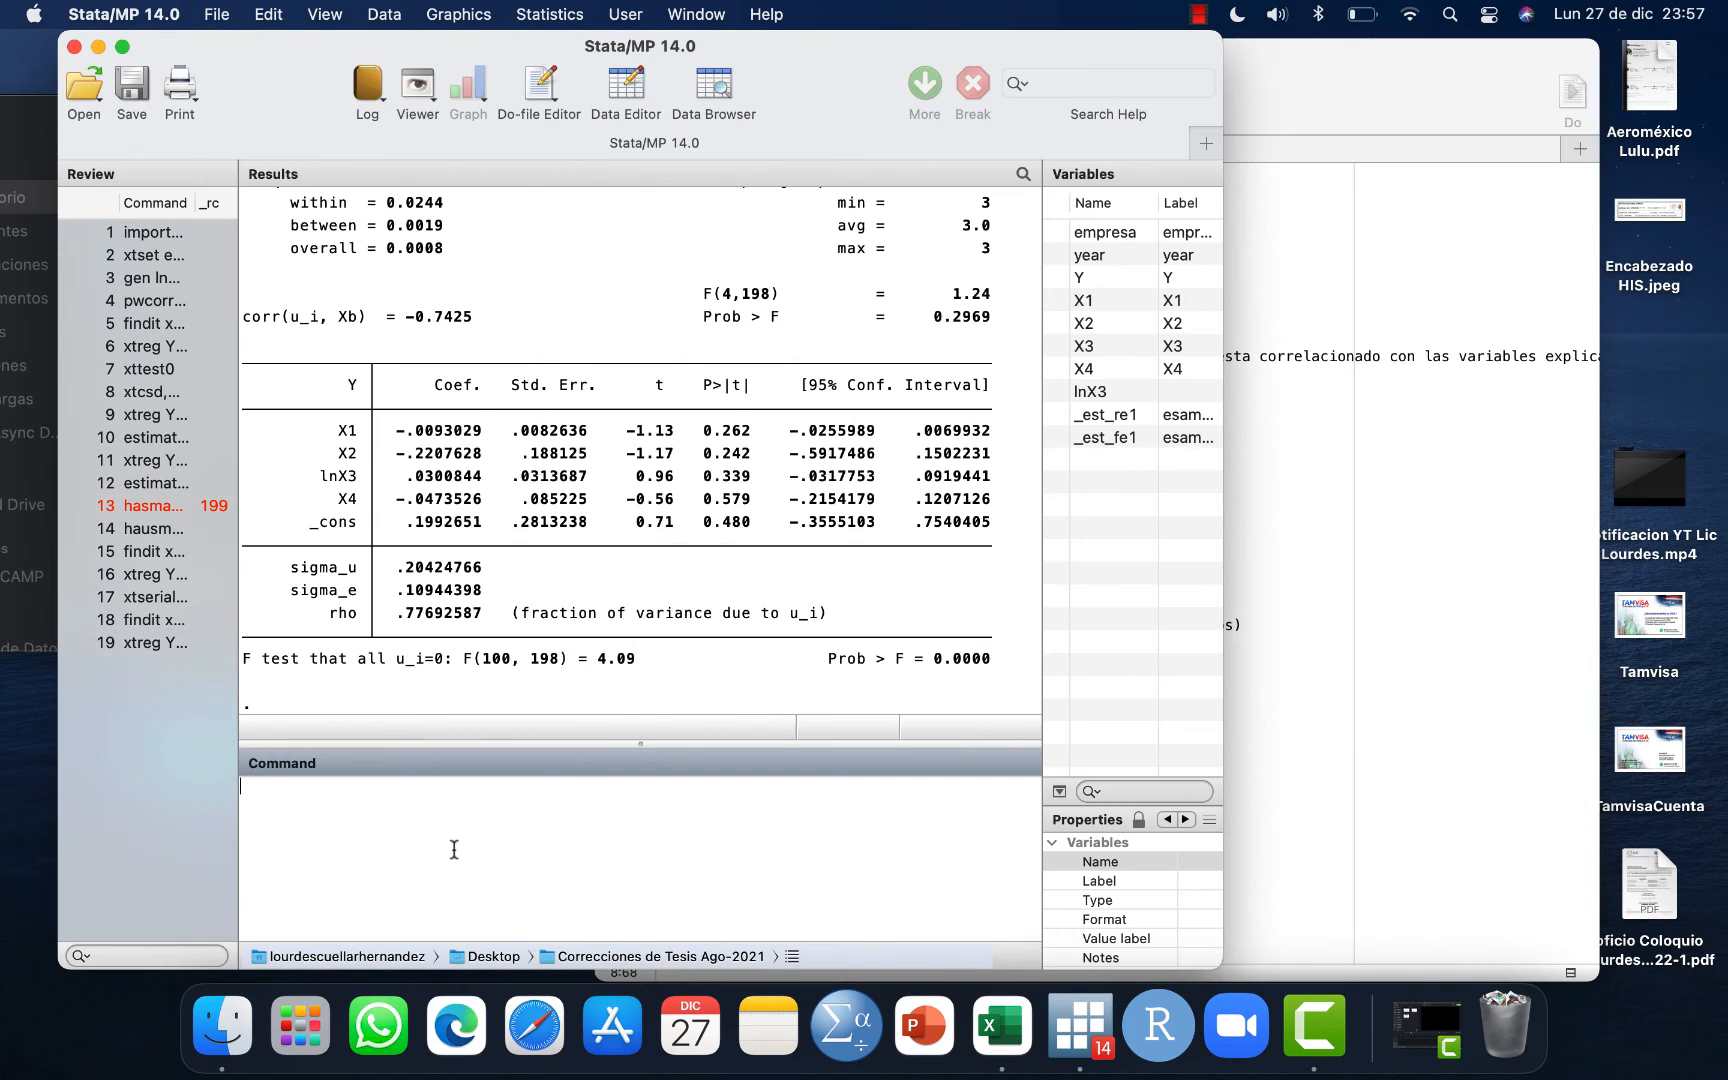
{"action": "key", "text": "super+v"}
{"action": "key", "text": "Return"}
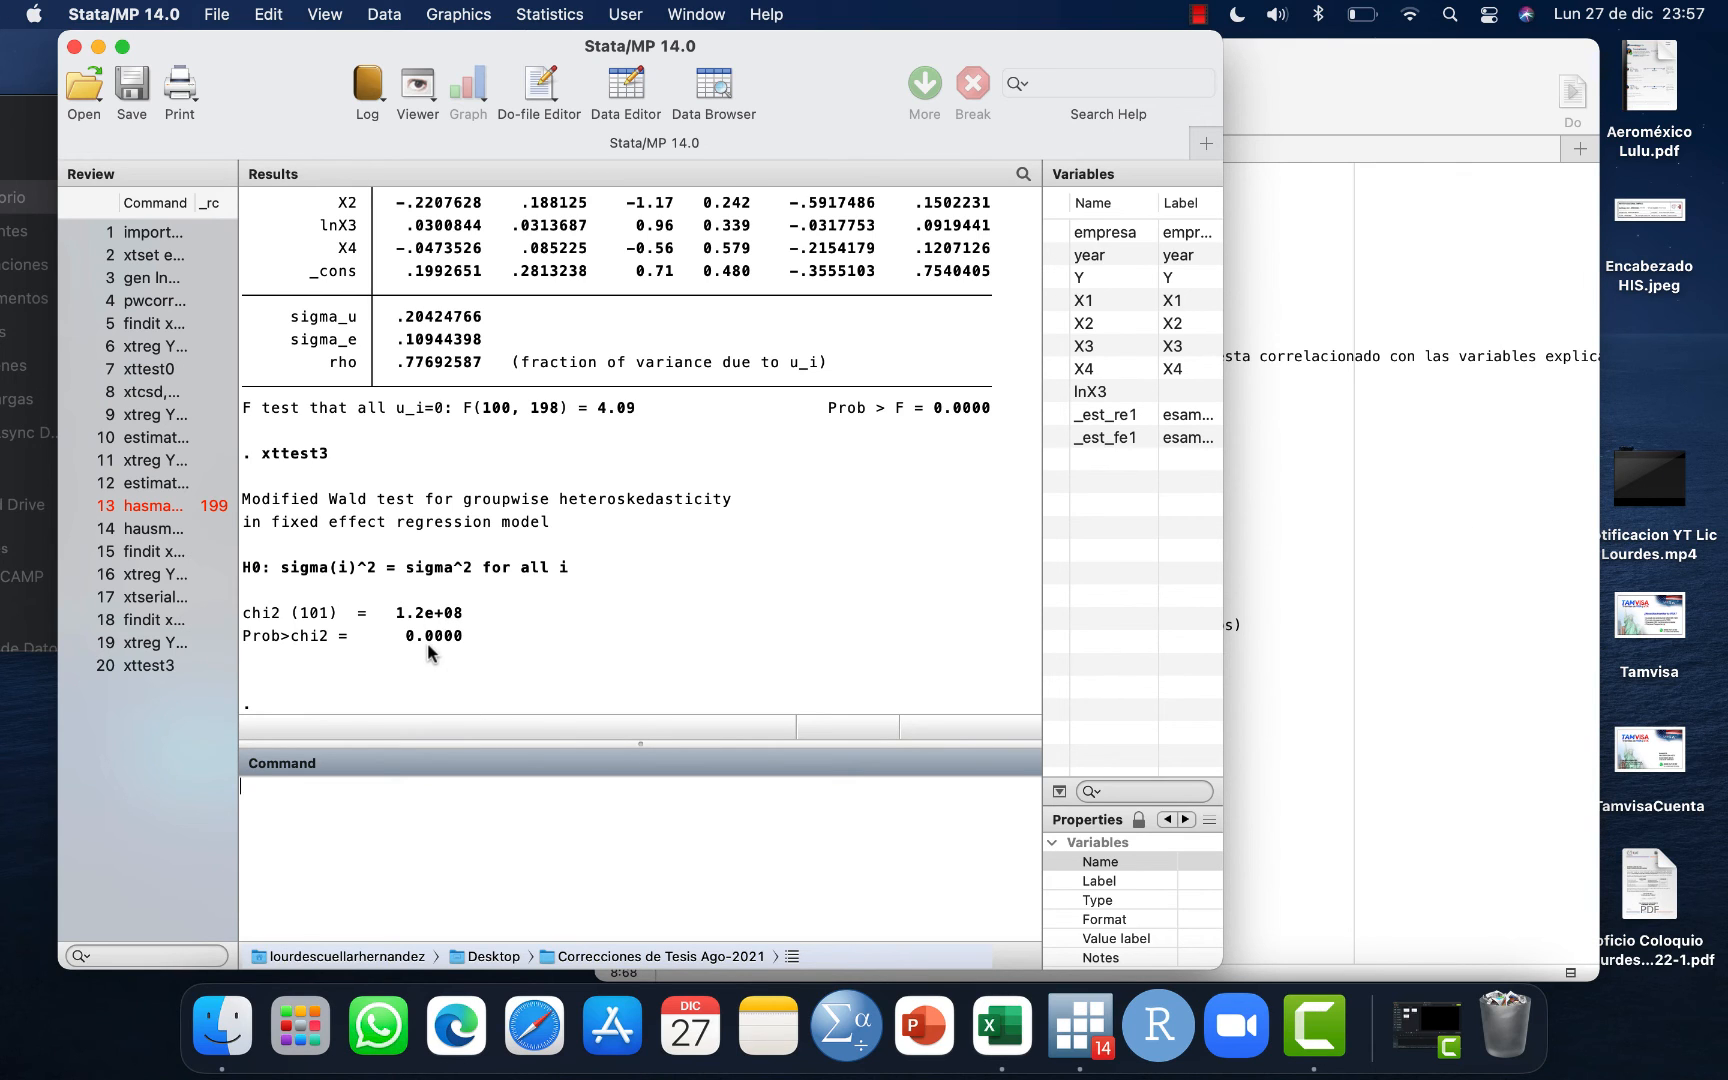
In the do-file, delete one blank line above the heteroskedasticity heading and insert one between the heteroskedasticity-only xtpcse and xtgls commands.
{"action": "left_click", "coordinate": [1331, 510]}
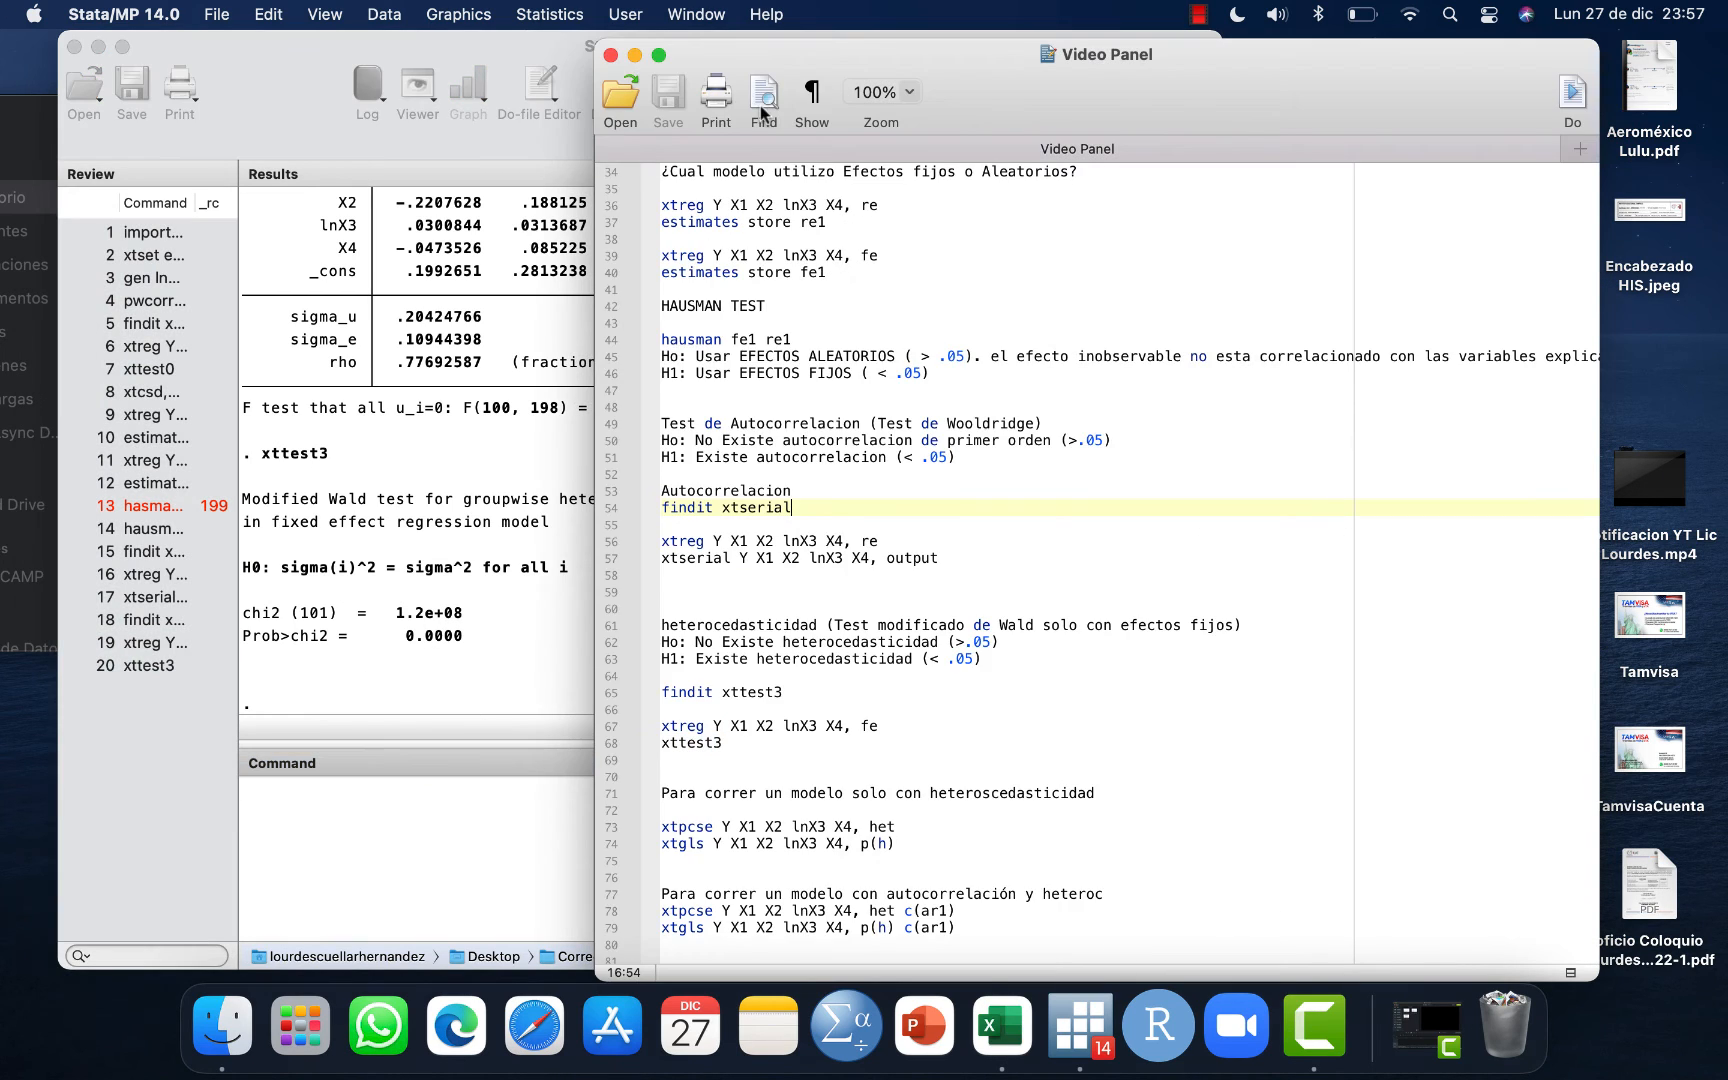
{"action": "left_click", "coordinate": [658, 55]}
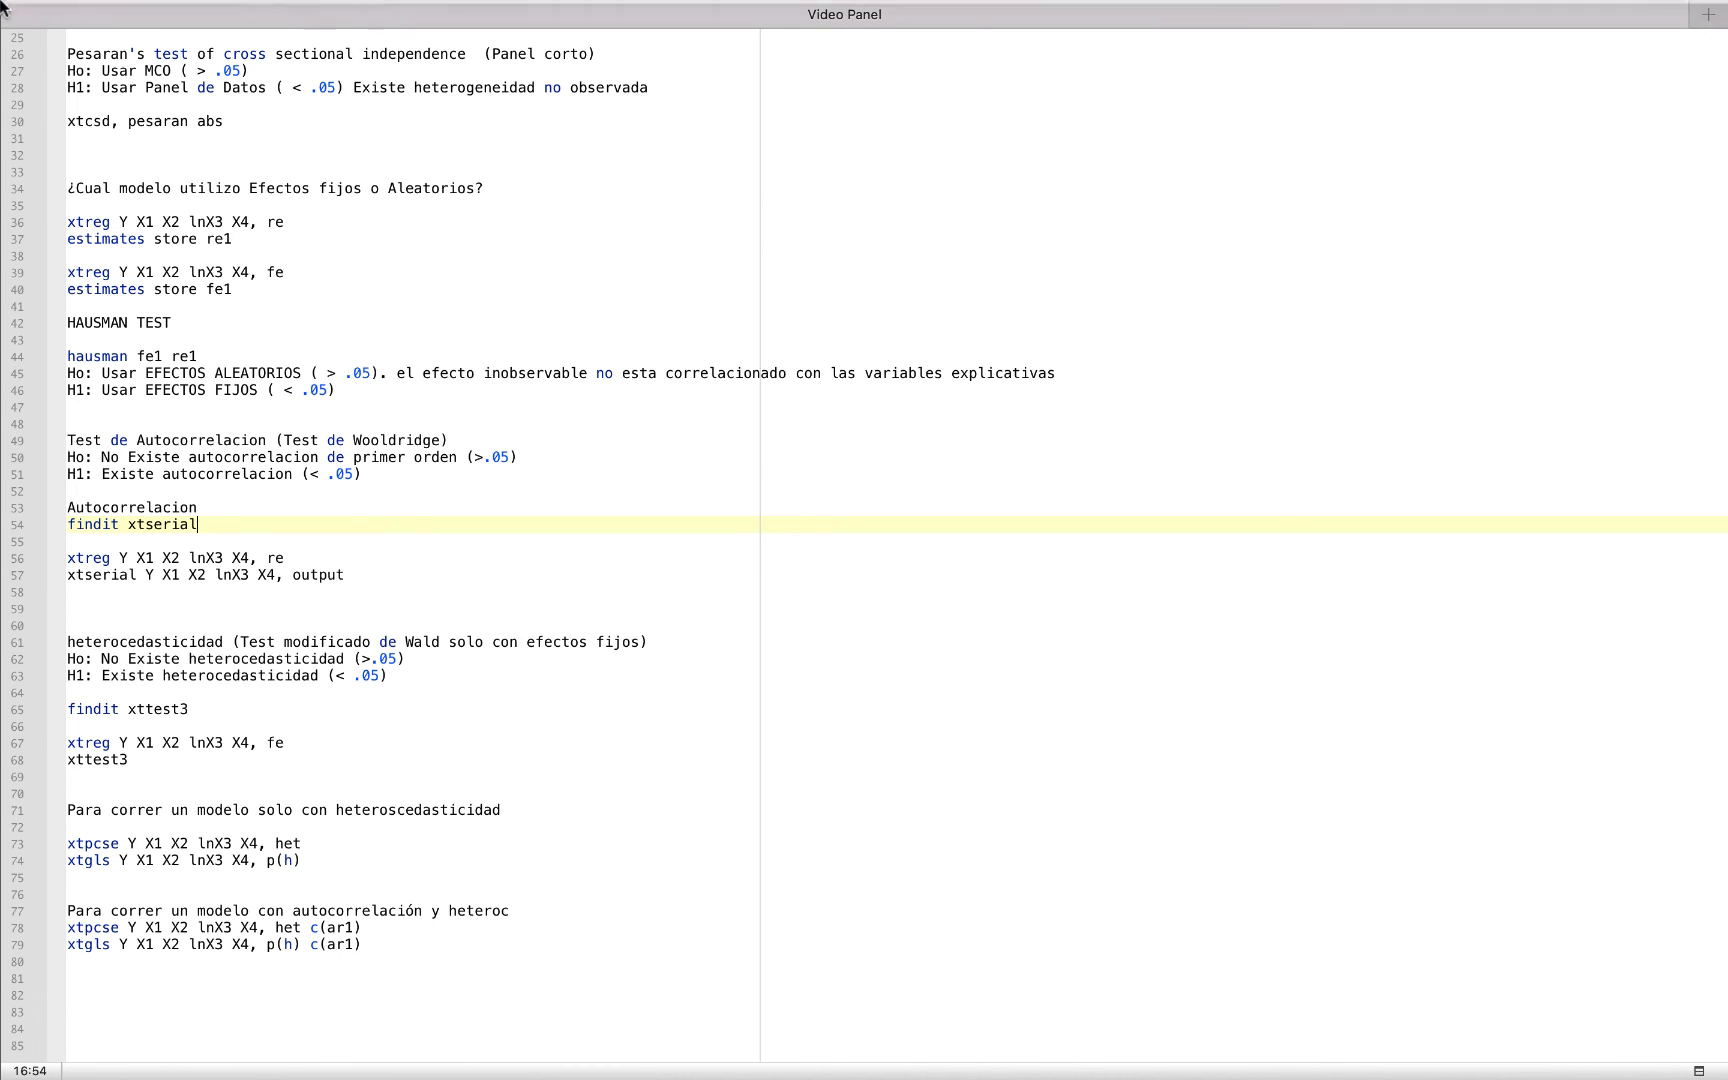
{"action": "left_click", "coordinate": [62, 44]}
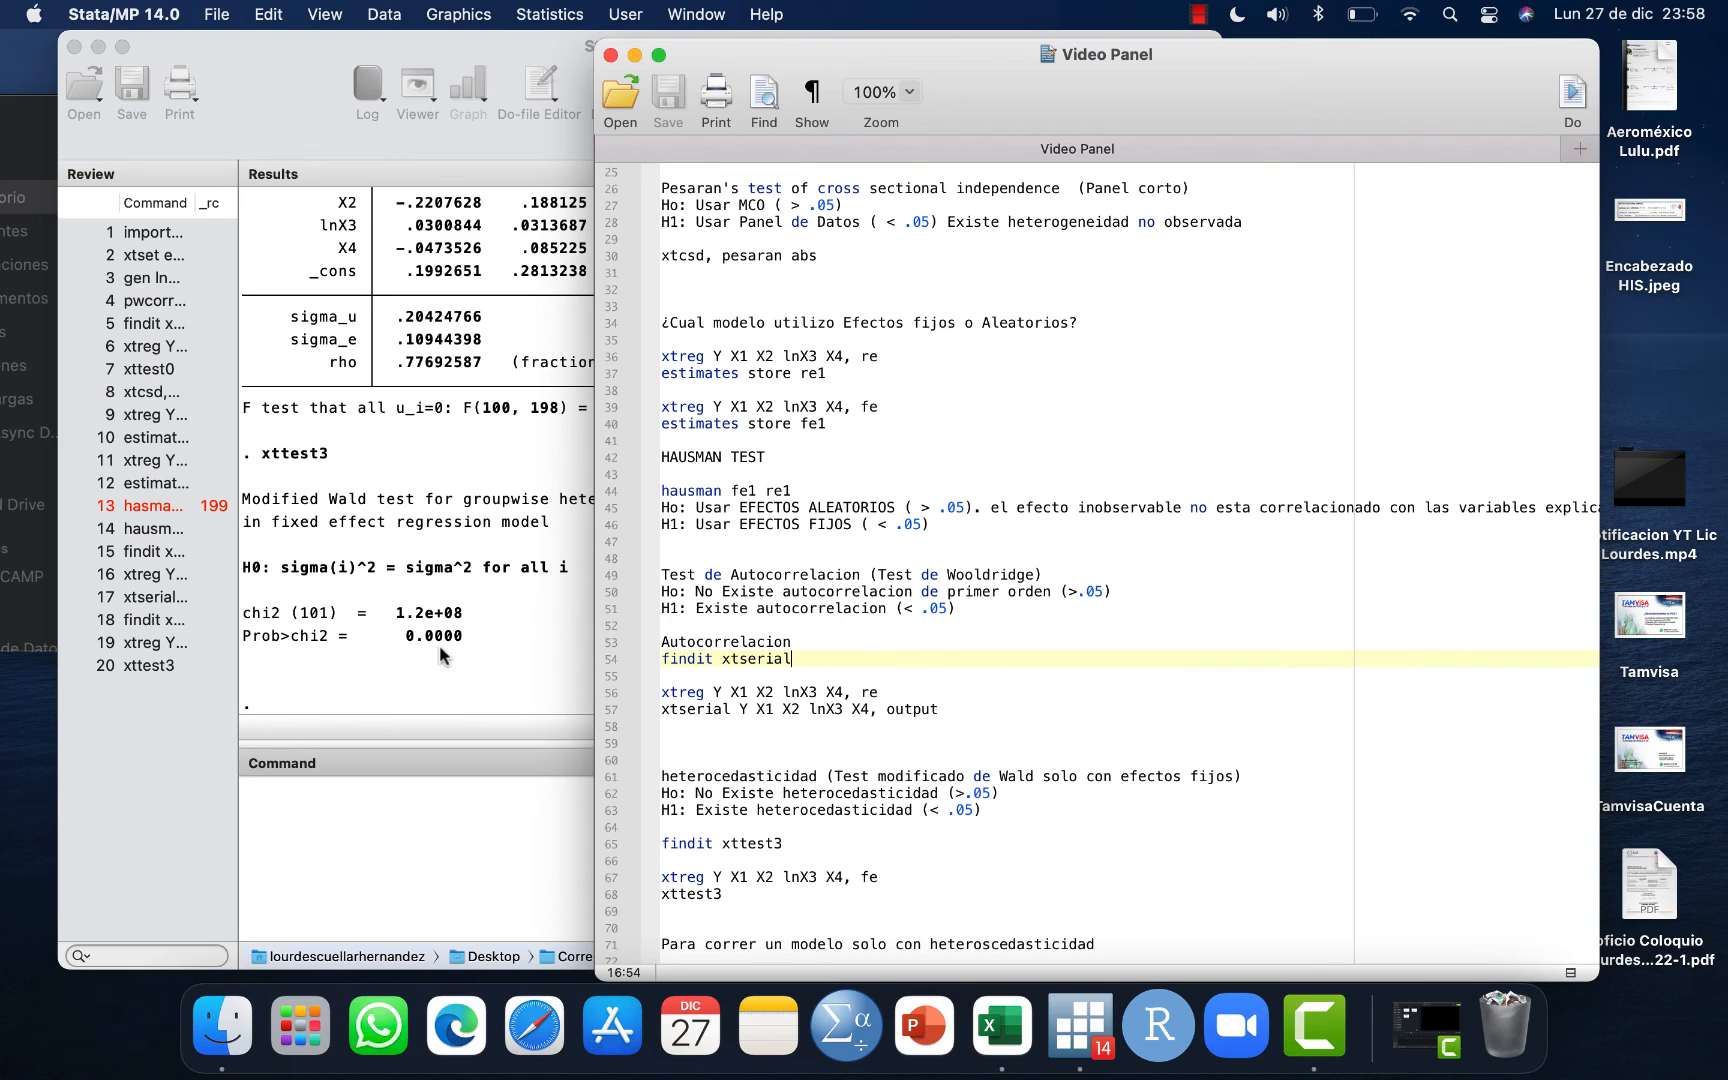
{"action": "left_click", "coordinate": [664, 742]}
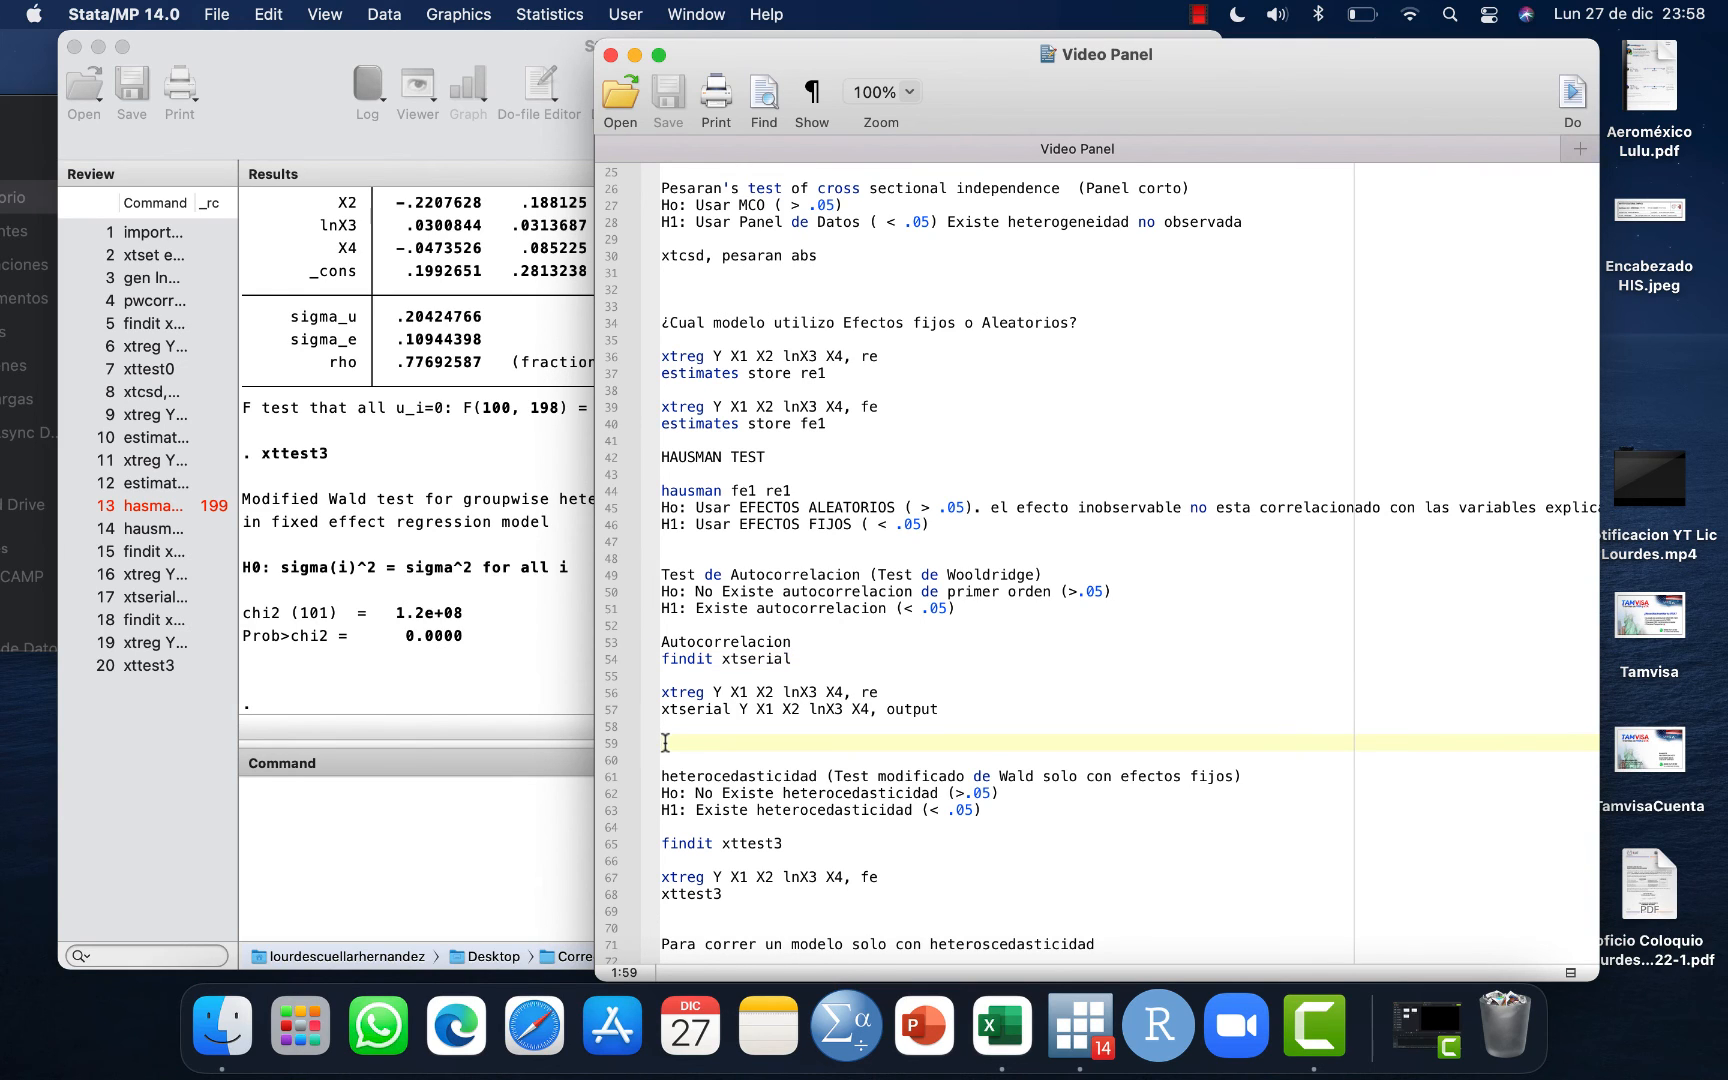
{"action": "key", "text": "BackSpace"}
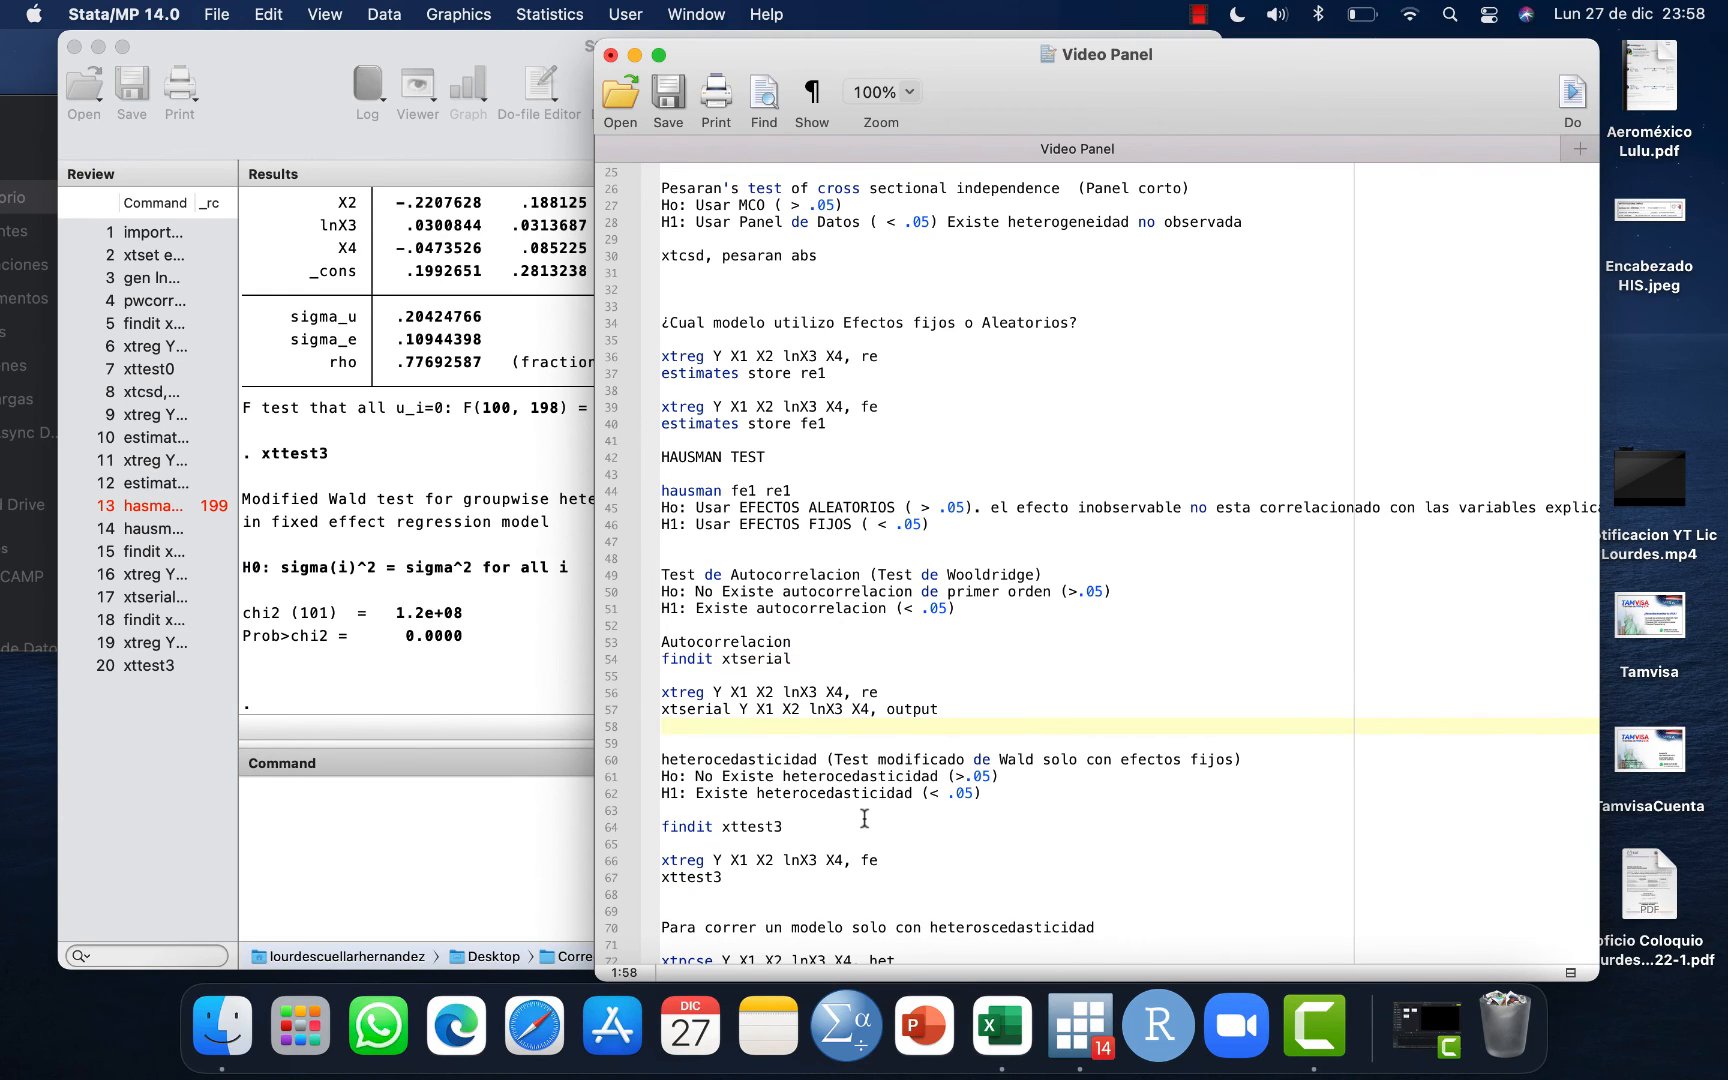
{"action": "scroll", "coordinate": [864, 818], "scroll_direction": "down", "scroll_amount": 5}
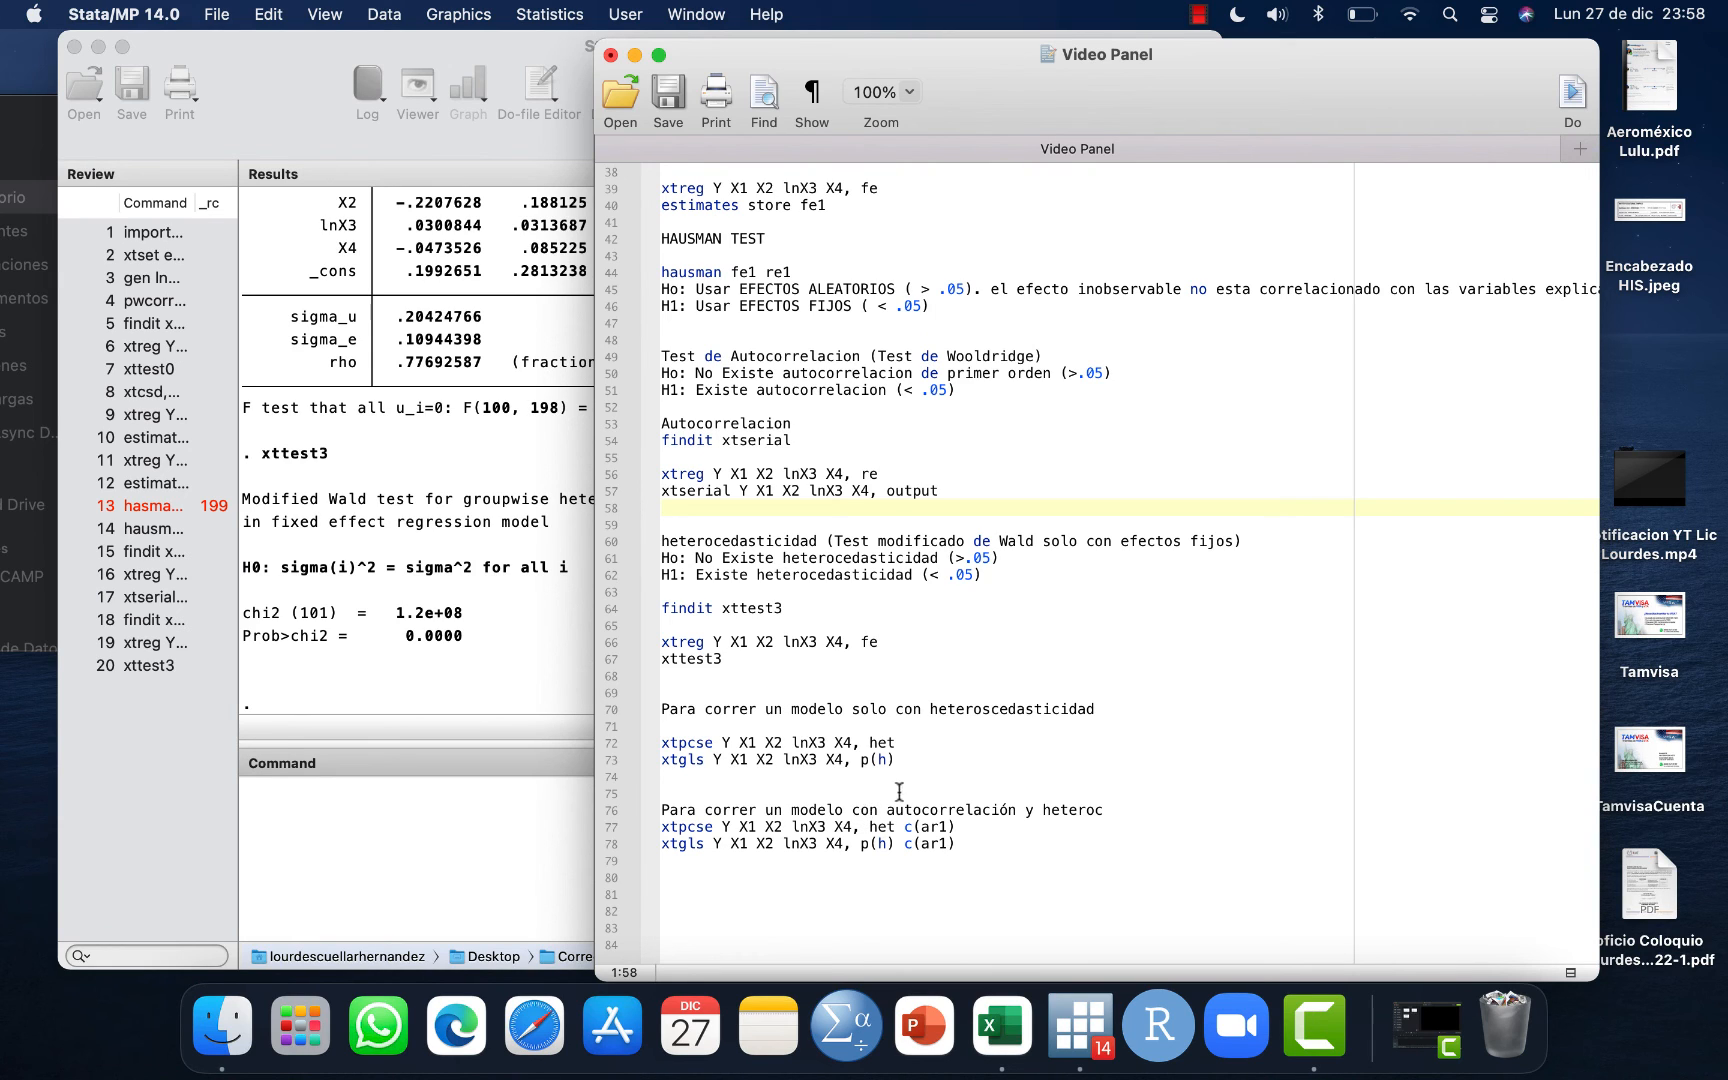
{"action": "left_click", "coordinate": [899, 742]}
{"action": "key", "text": "Return"}
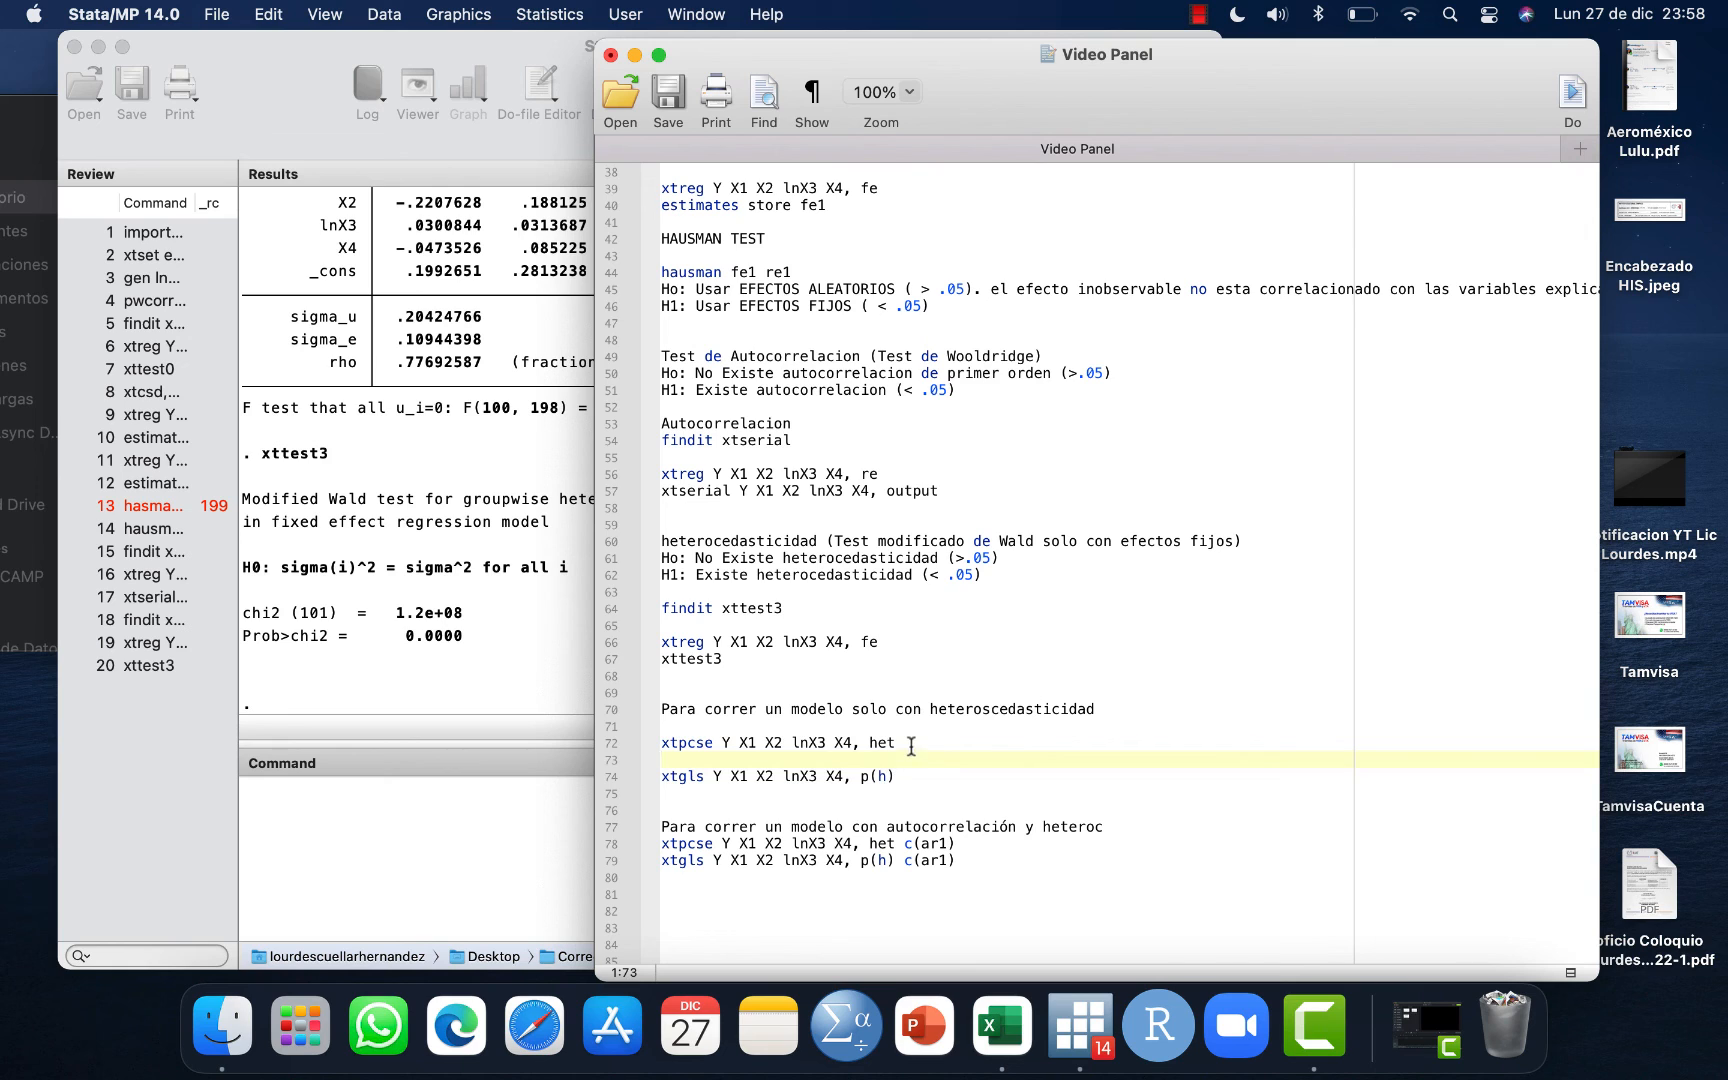
Copy xtpcse Y X1 X2 lnX3 X4, het from the do-file, run it, and view the output full screen.
{"action": "left_click_drag", "start_coordinate": [905, 743], "coordinate": [640, 760]}
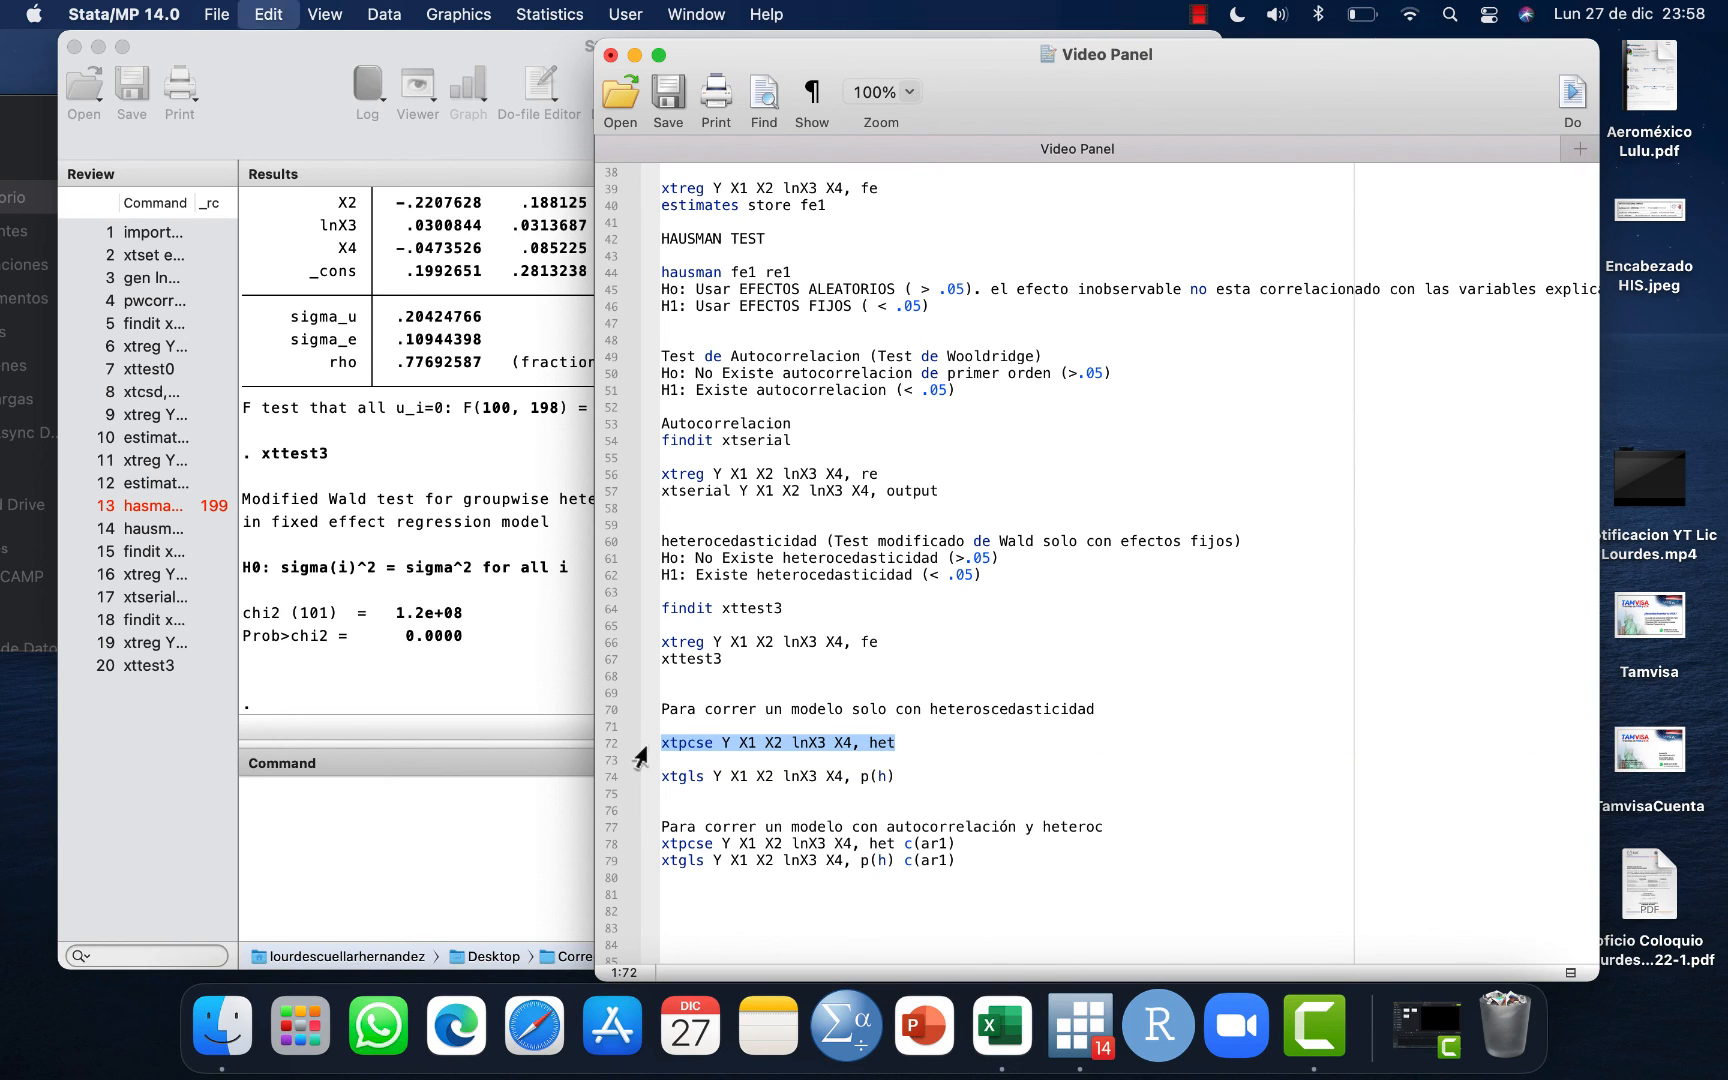
{"action": "left_click", "coordinate": [370, 806]}
{"action": "key", "text": "super+v"}
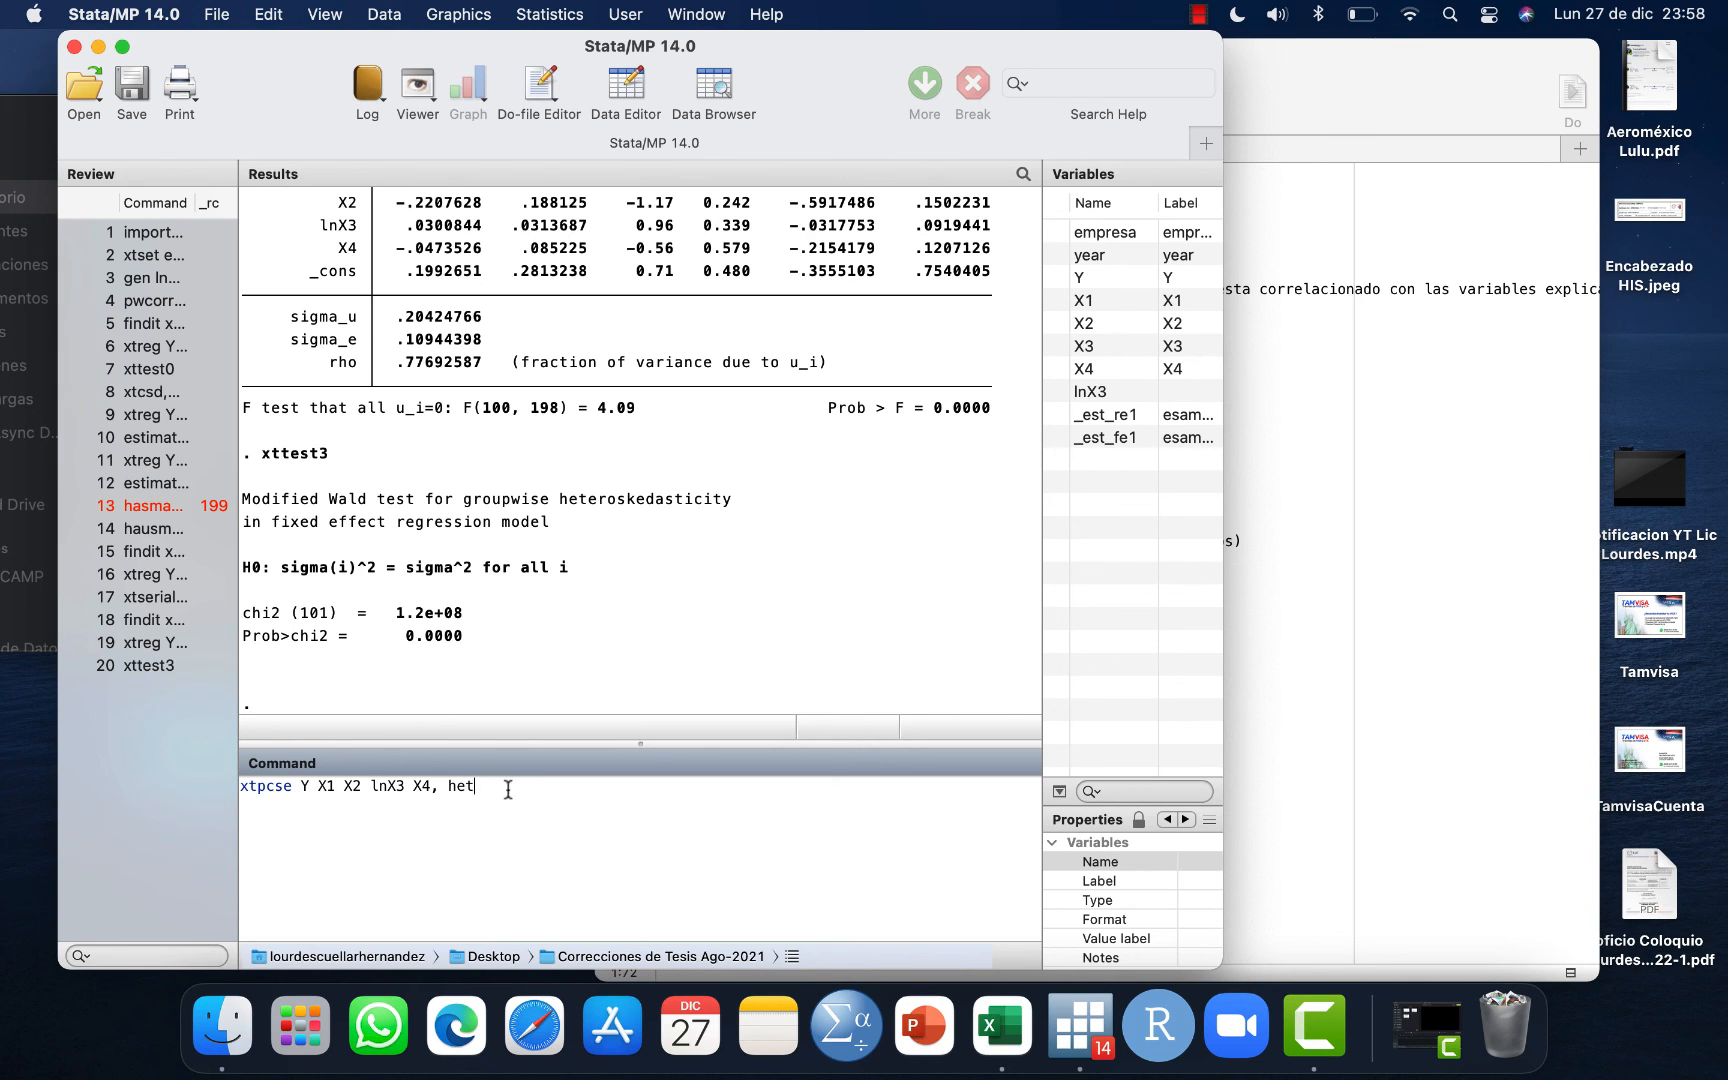
{"action": "key", "text": "Return"}
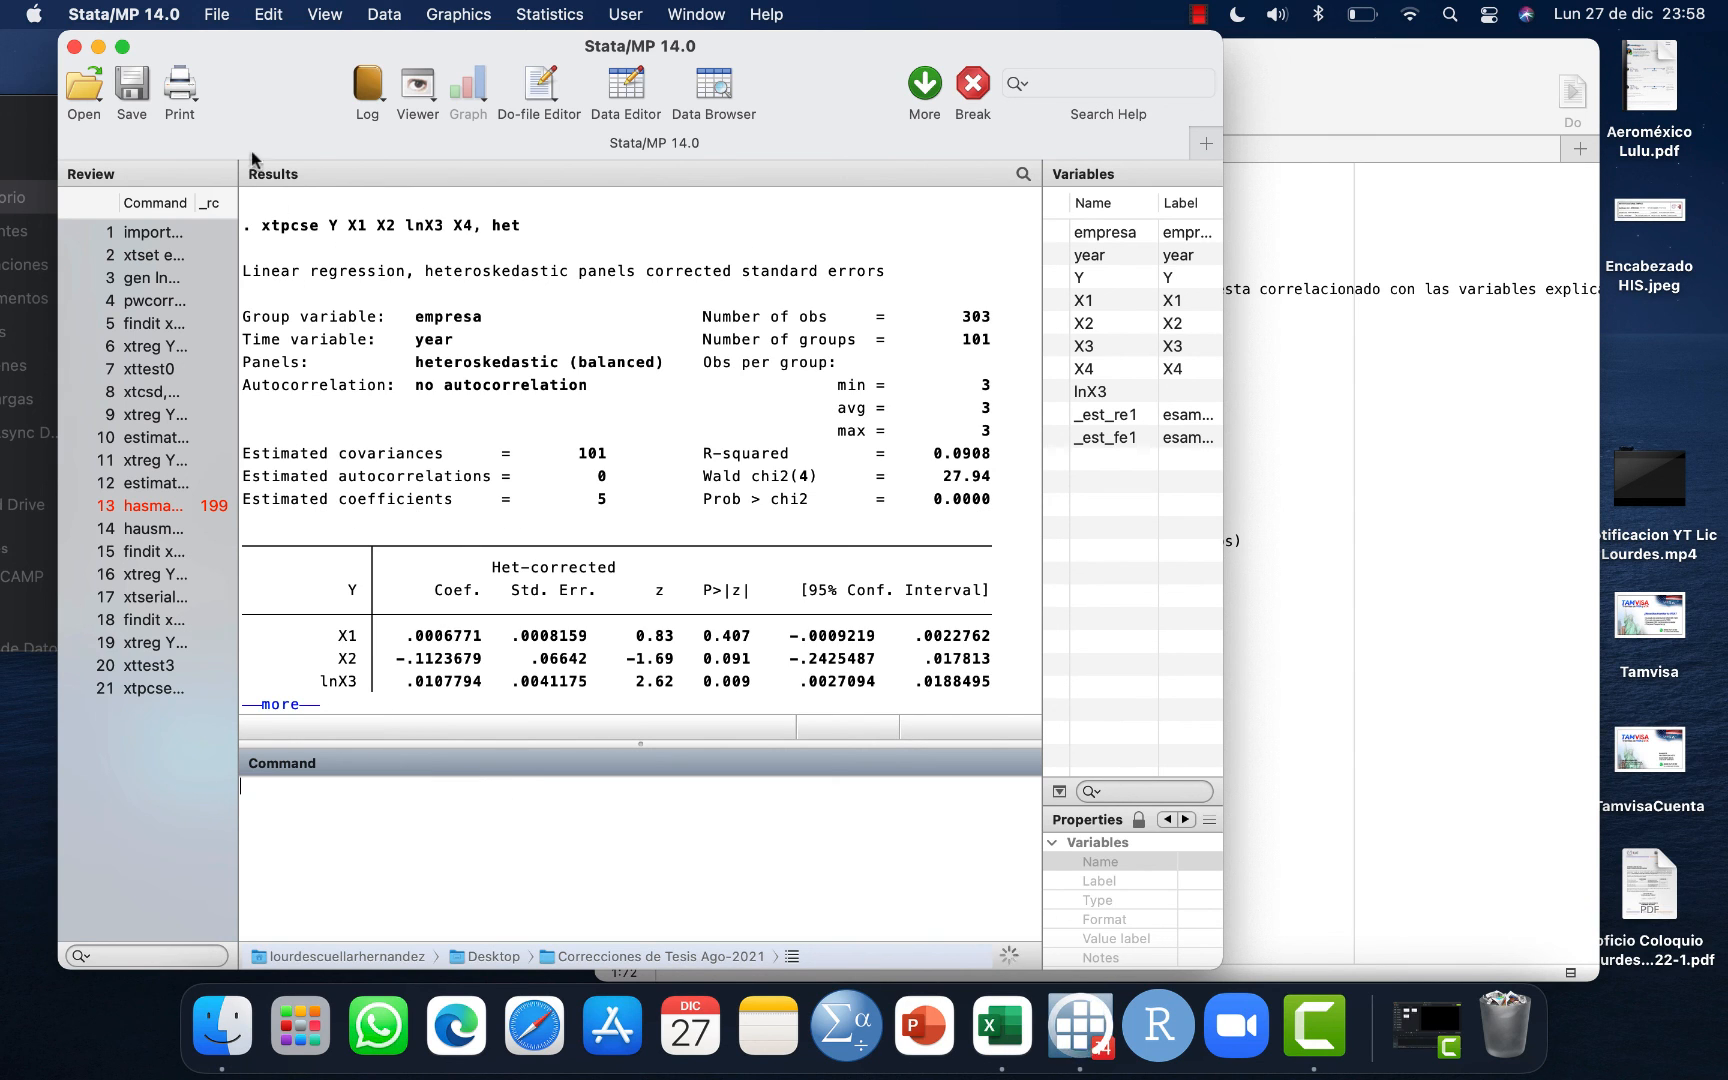
{"action": "left_click", "coordinate": [123, 48]}
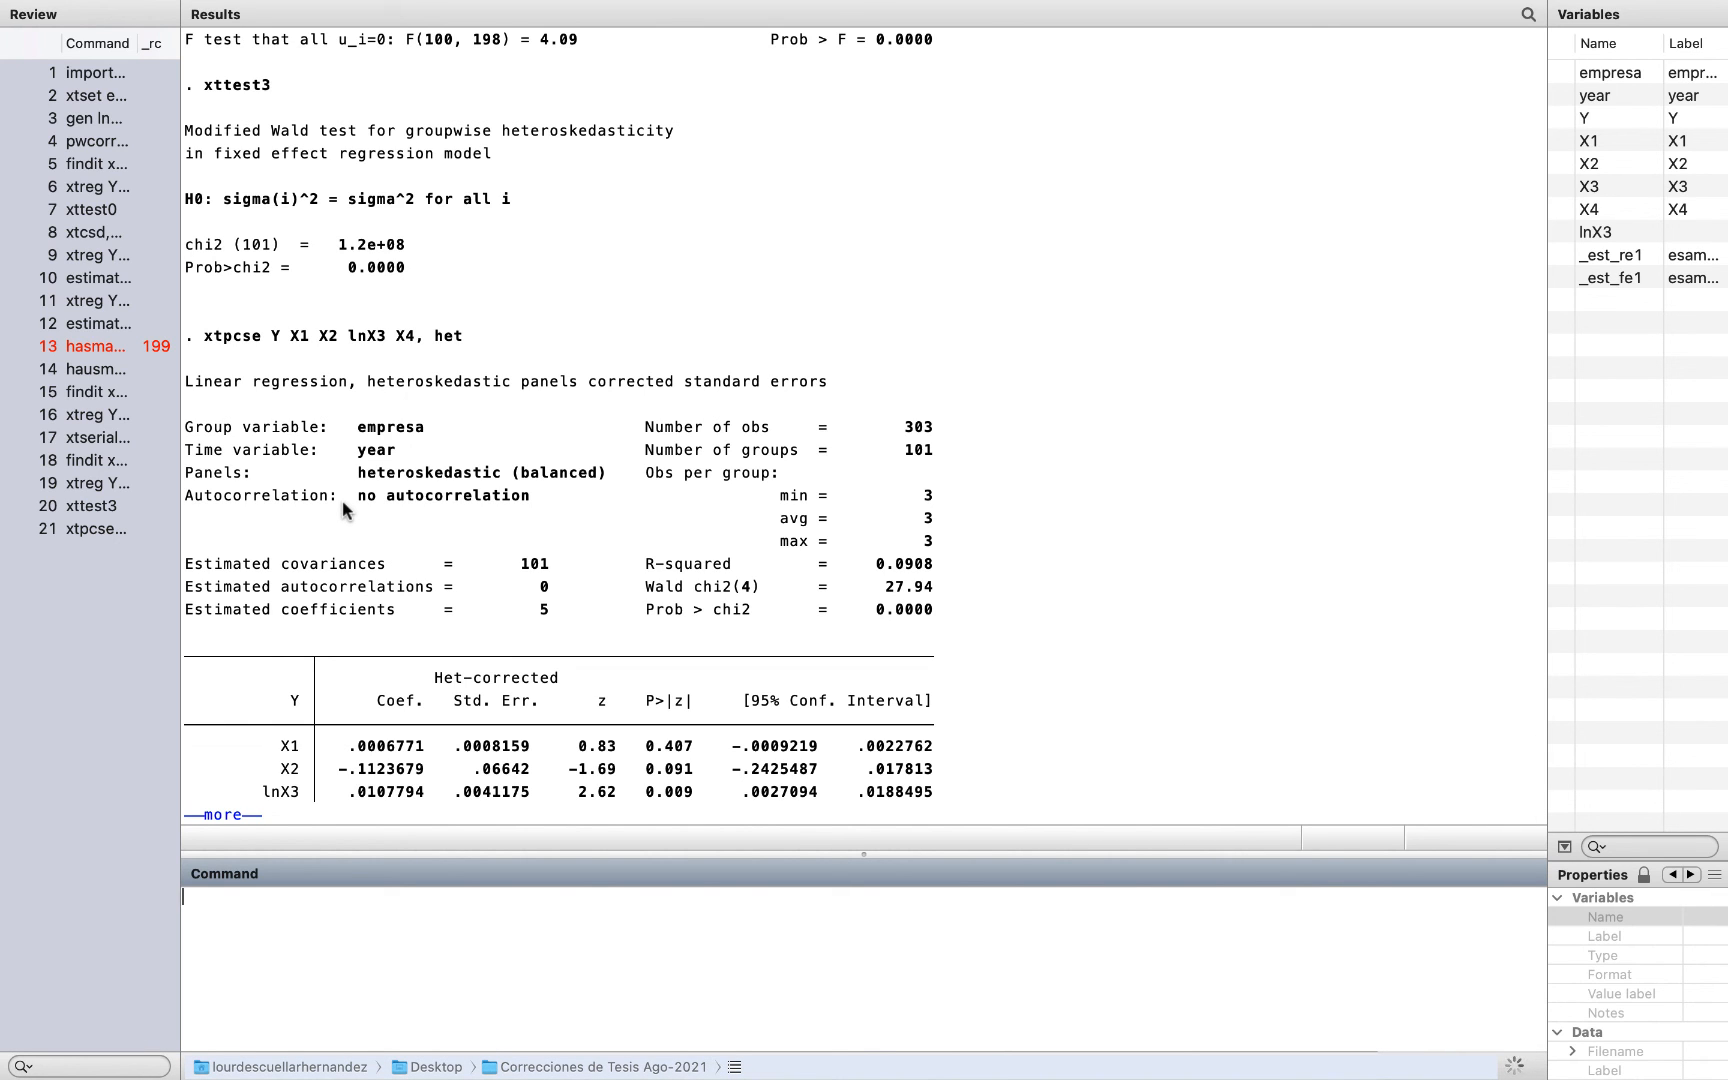
{"action": "scroll", "coordinate": [342, 500], "scroll_direction": "up", "scroll_amount": 1}
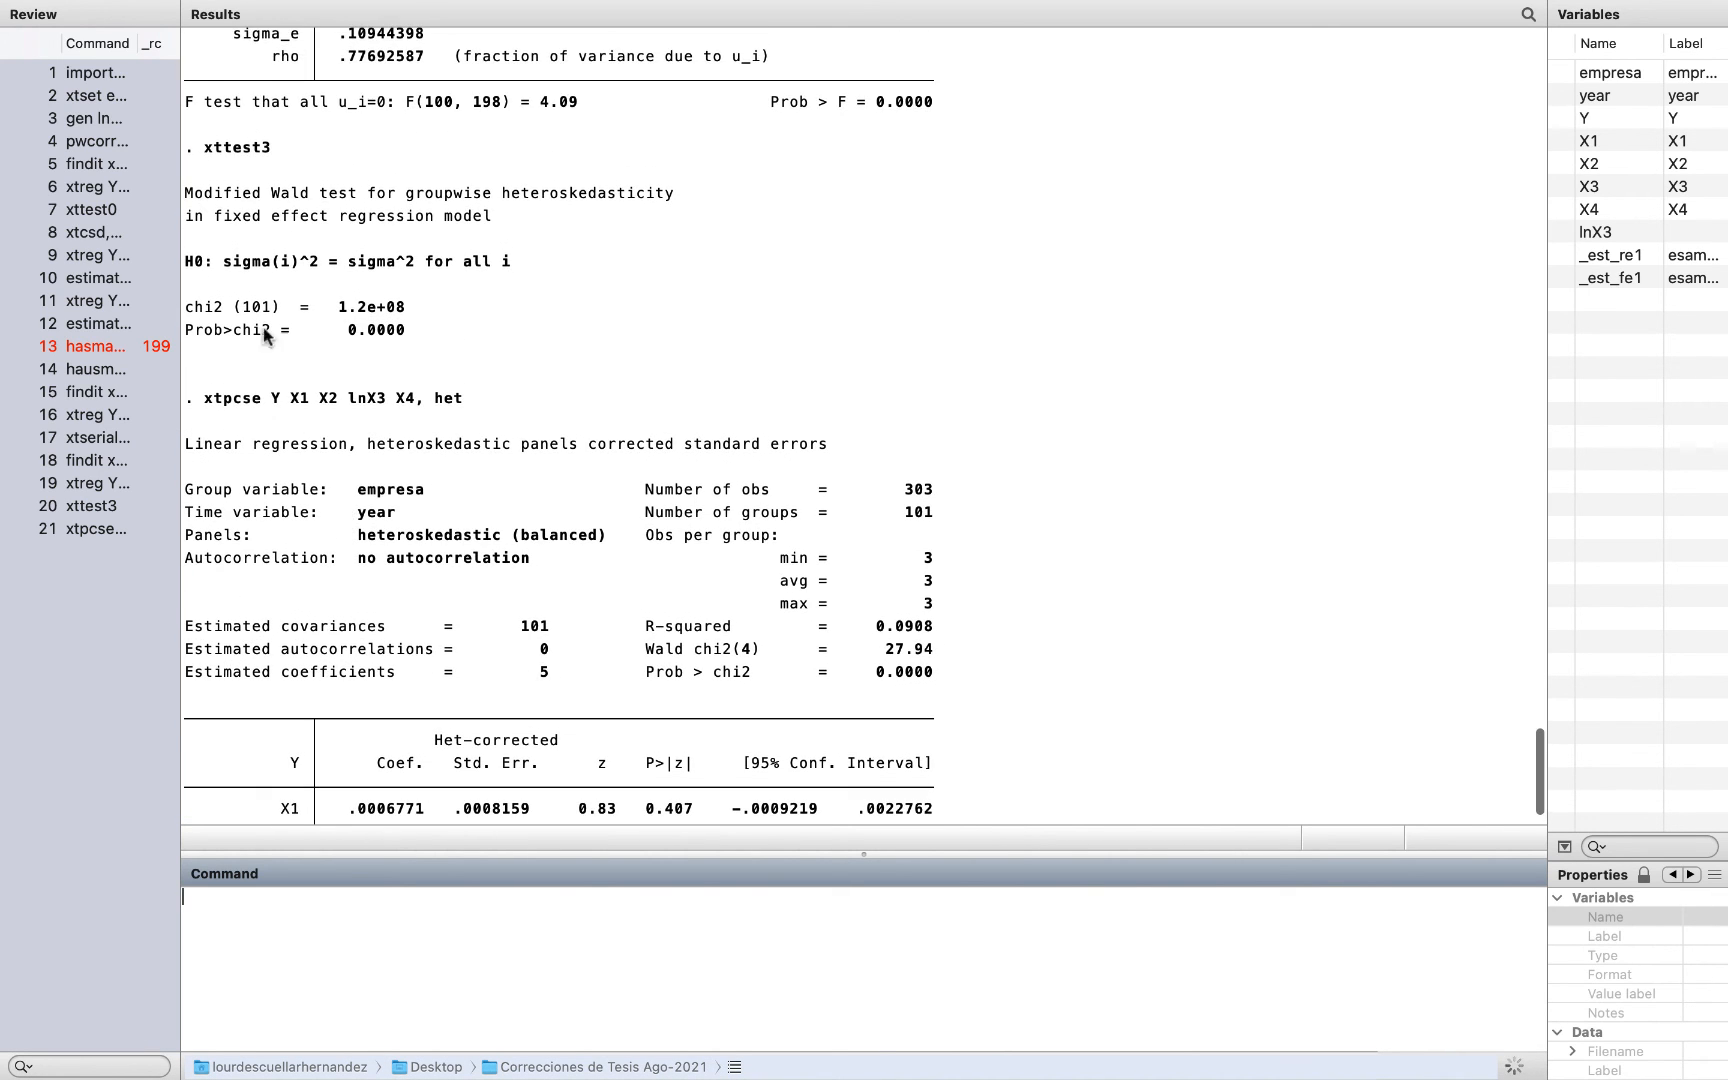
Copy xtgls Y X1 X2 lnX3 X4, p(h) from the do-file, run it, and display its complete output full screen.
{"action": "mouse_move", "coordinate": [14, 22]}
{"action": "left_click", "coordinate": [64, 45]}
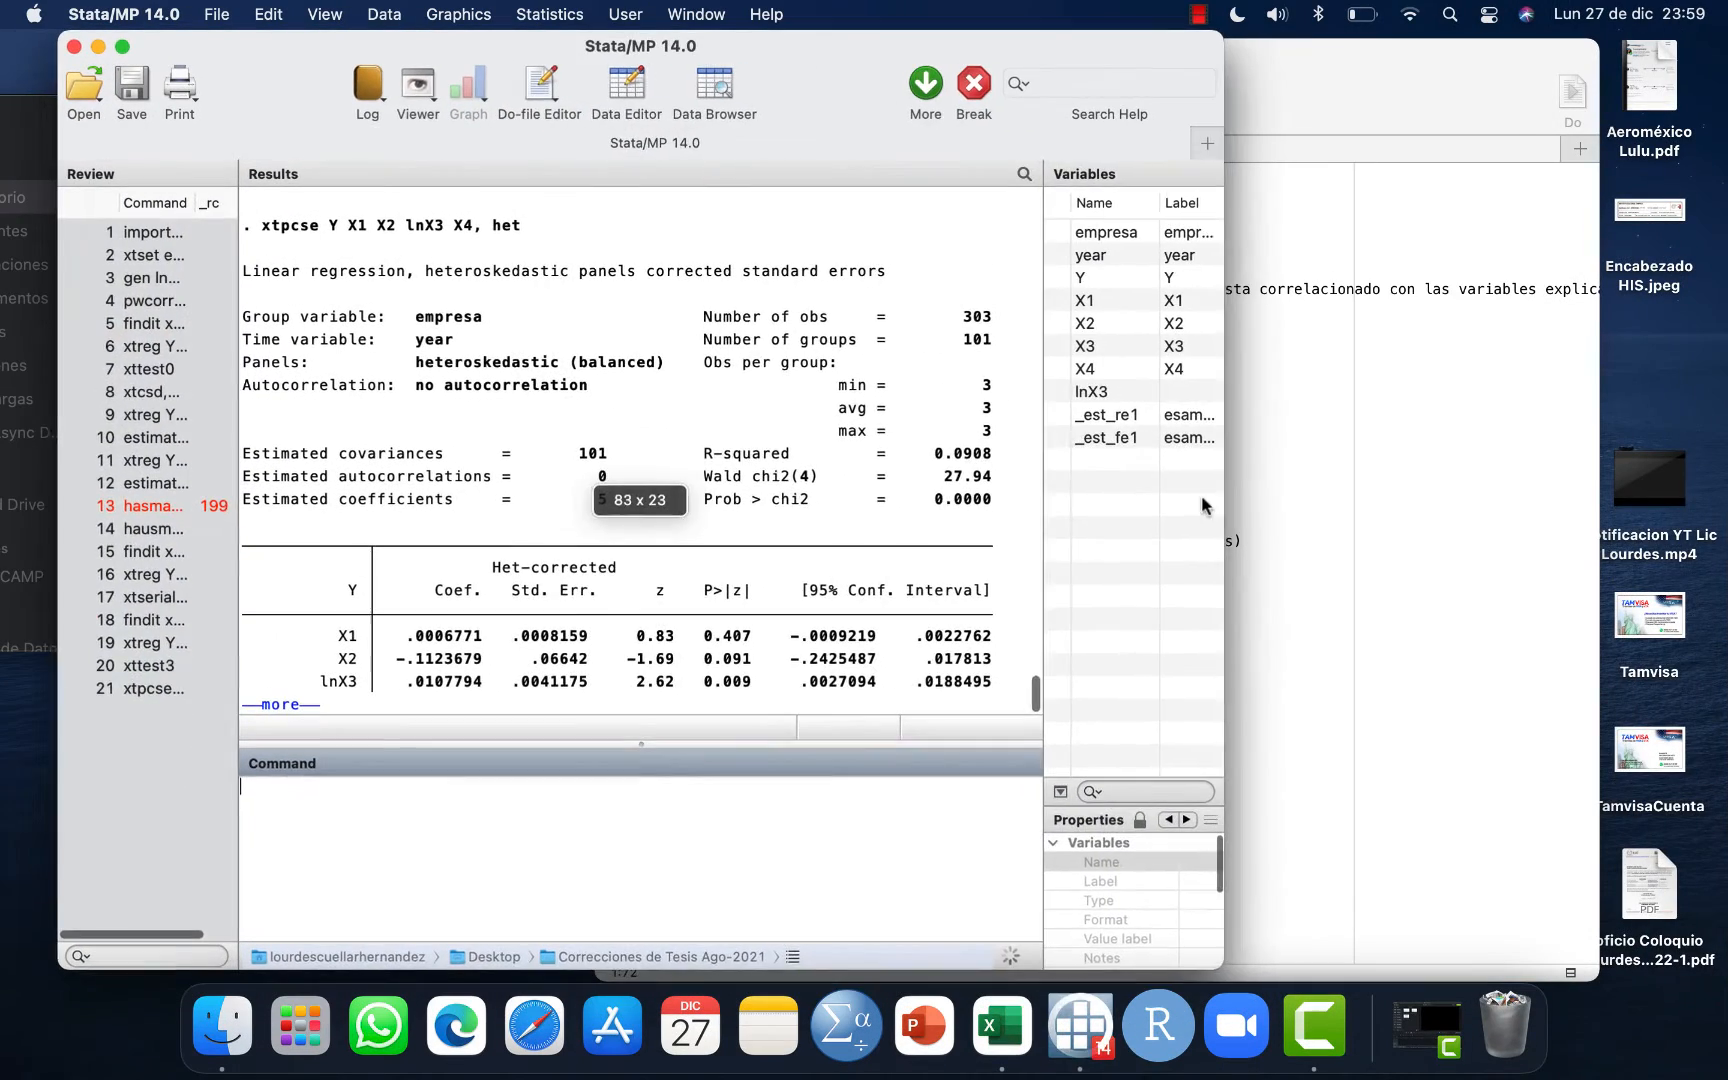
{"action": "left_click", "coordinate": [1313, 540]}
{"action": "scroll", "coordinate": [853, 642], "scroll_direction": "down", "scroll_amount": 1}
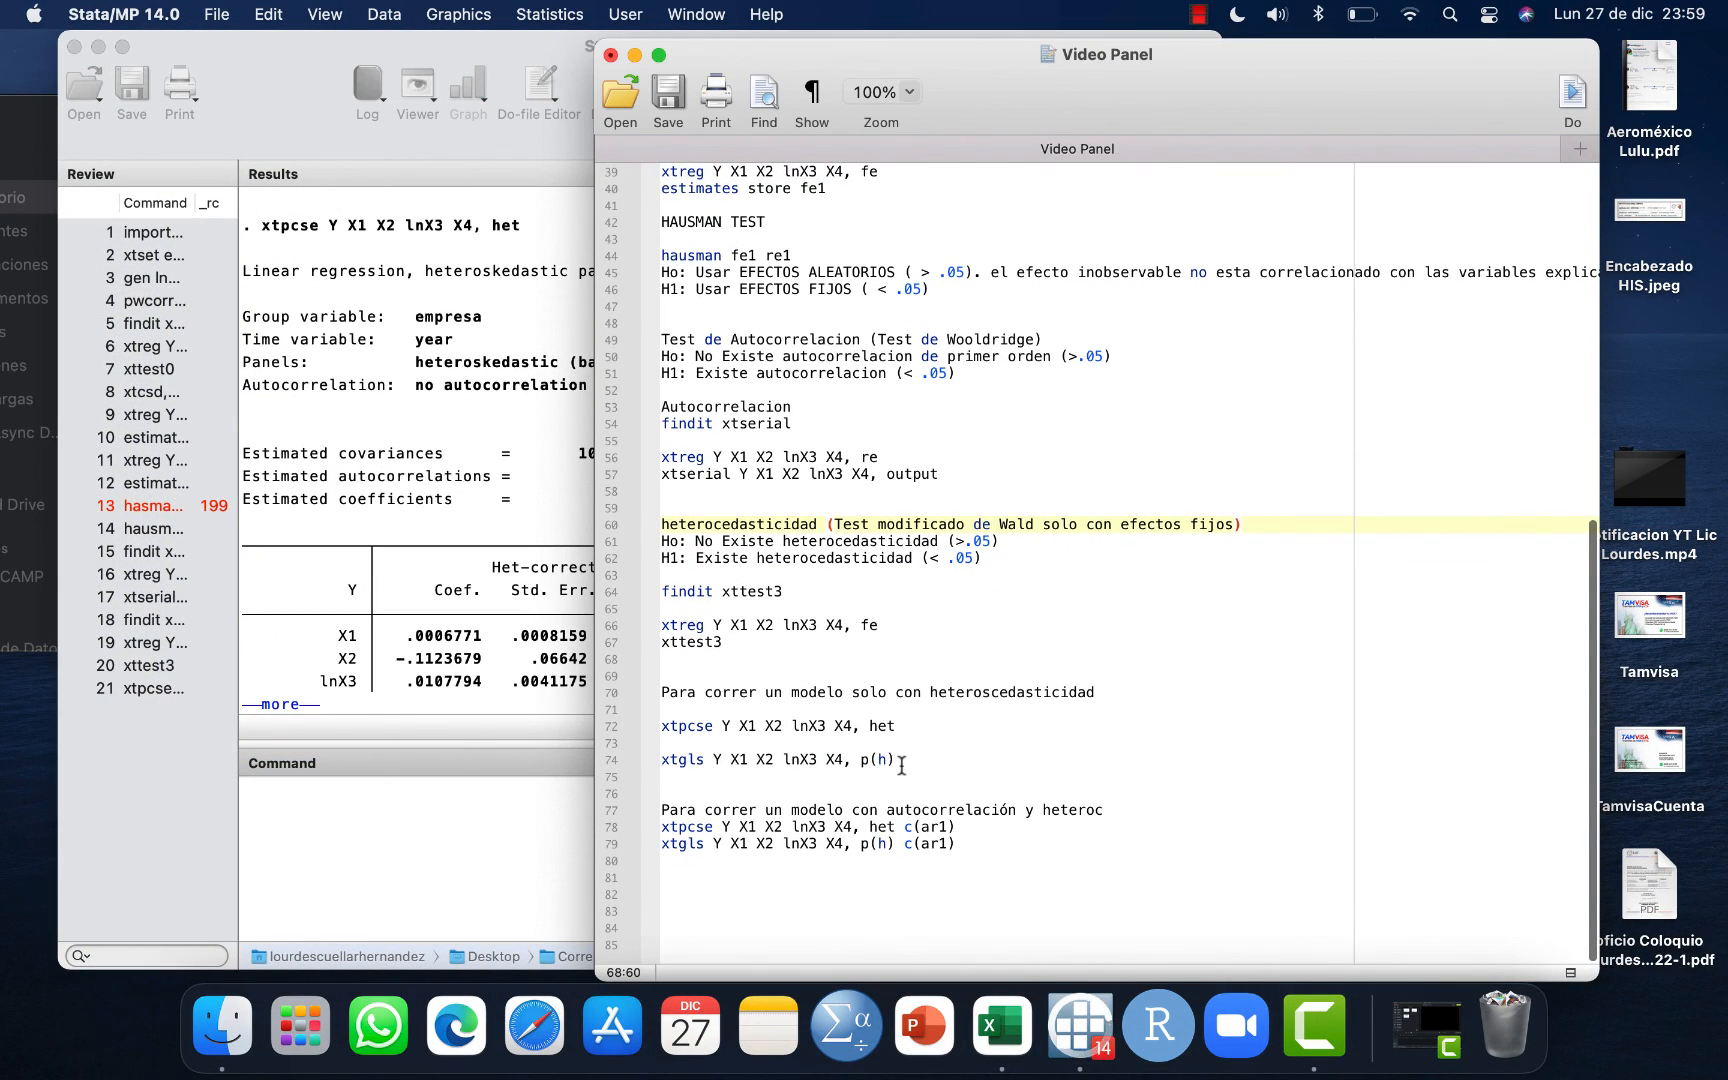
{"action": "left_click_drag", "start_coordinate": [900, 760], "coordinate": [655, 762]}
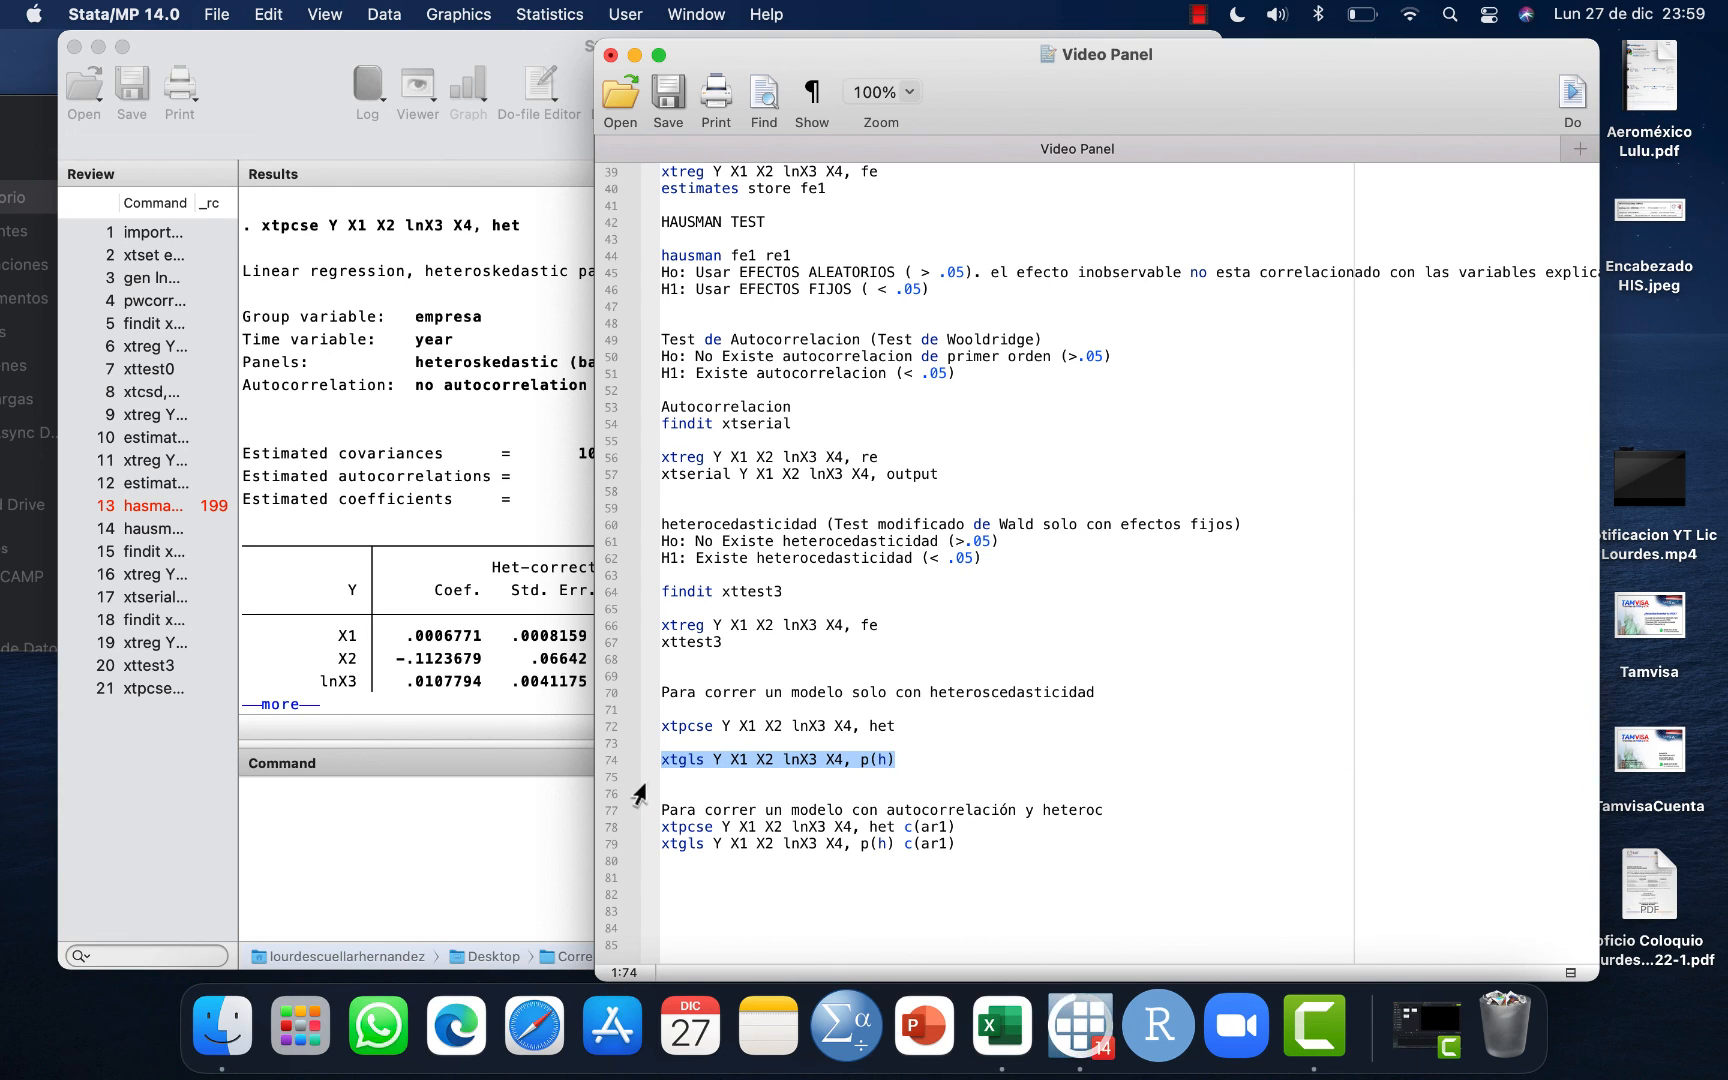
{"action": "key", "text": "super+c"}
{"action": "left_click", "coordinate": [455, 802]}
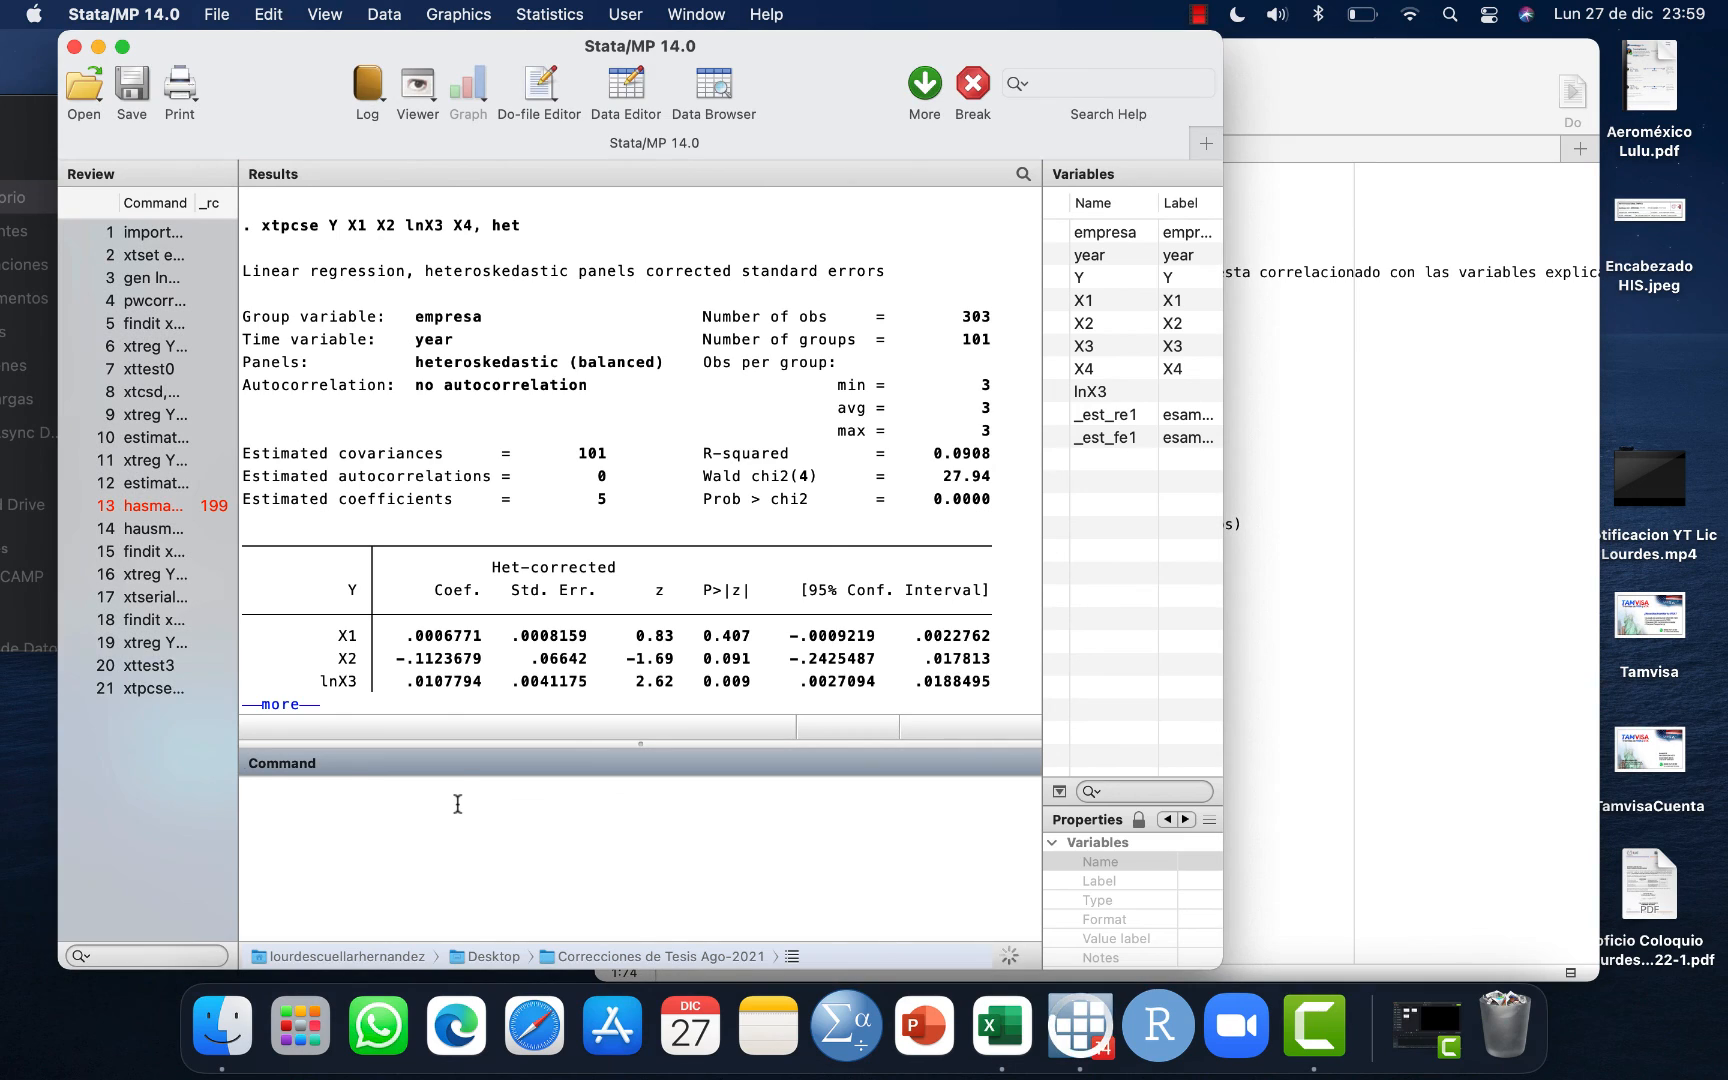
{"action": "key", "text": "super+v"}
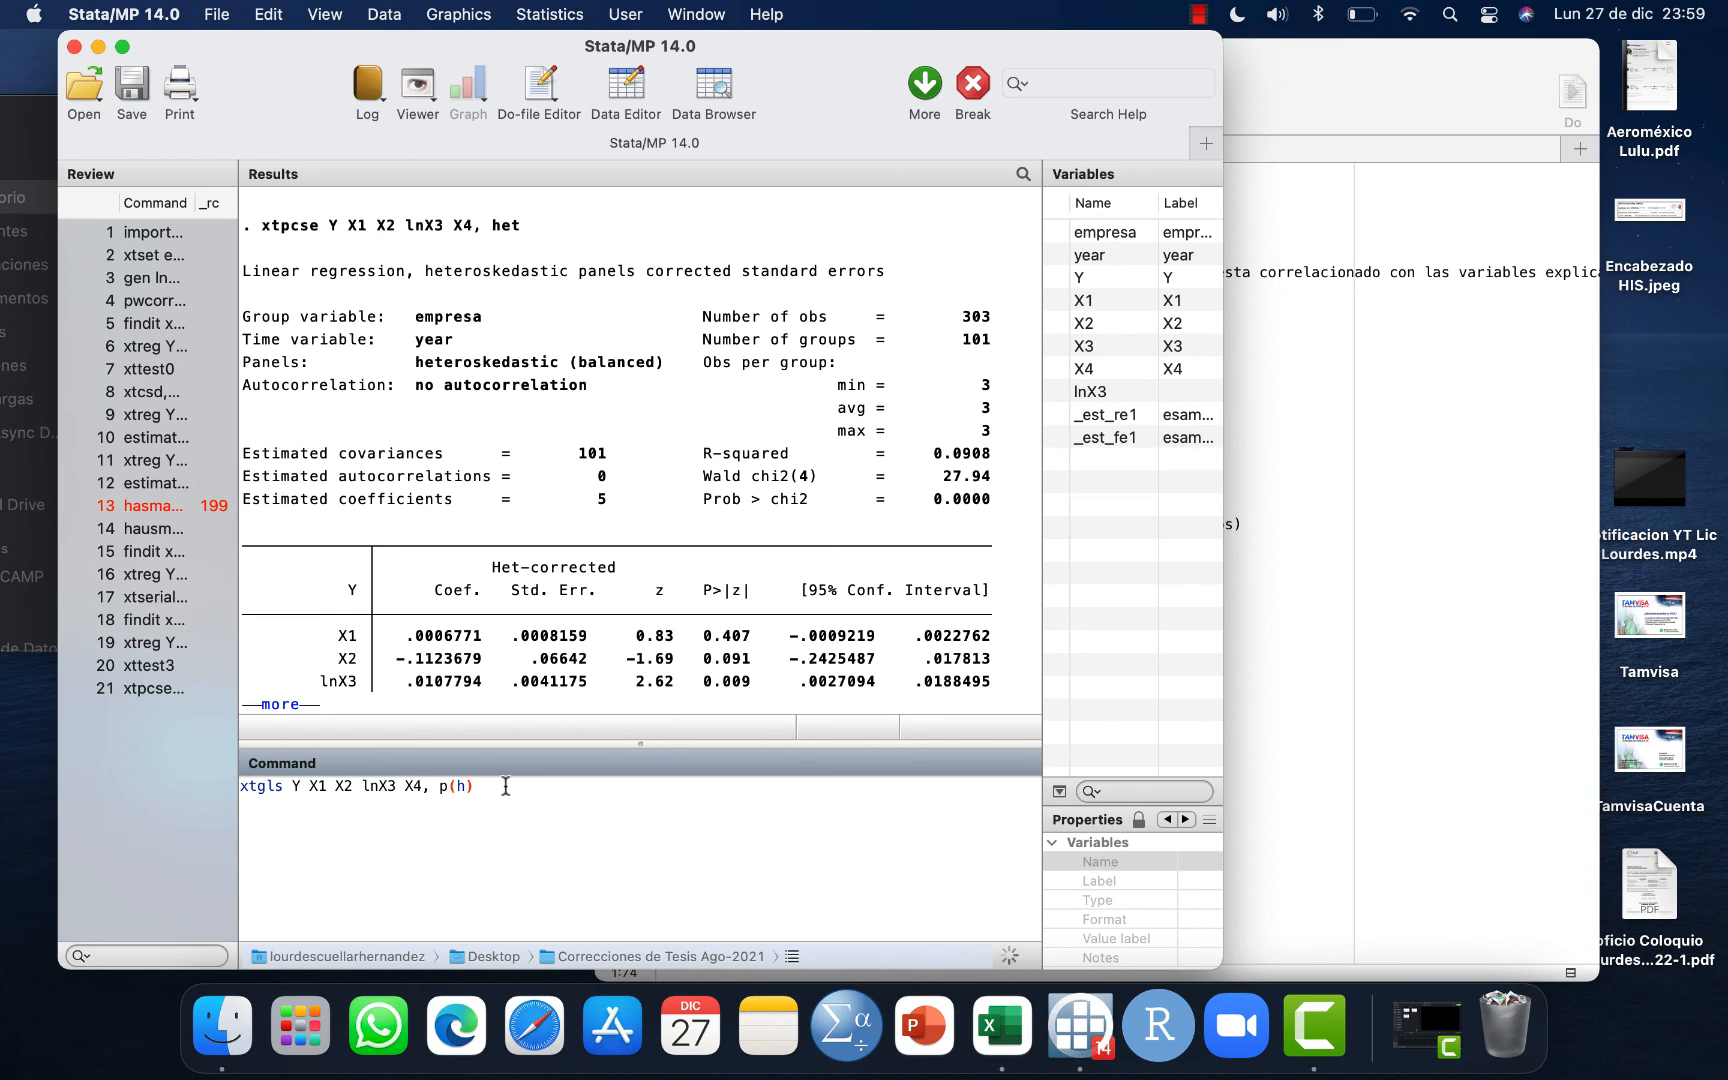
{"action": "key", "text": "space"}
{"action": "key", "text": "Return"}
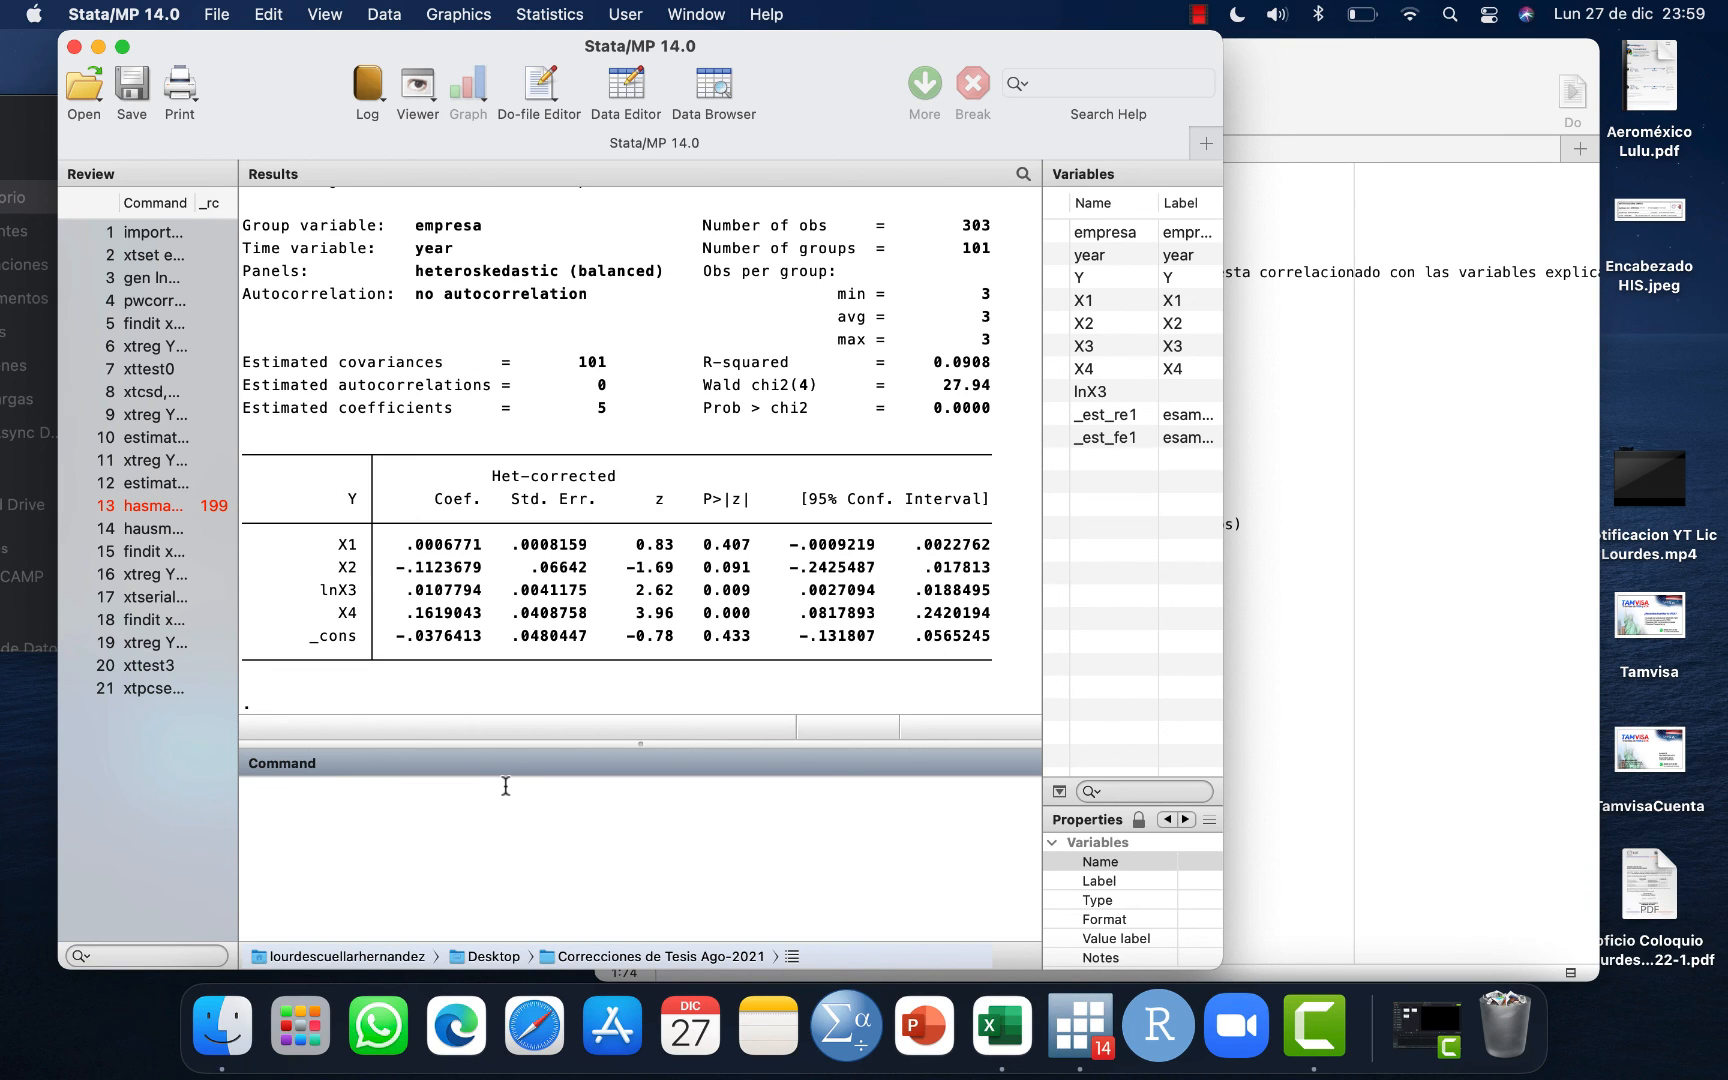
{"action": "left_click", "coordinate": [122, 46]}
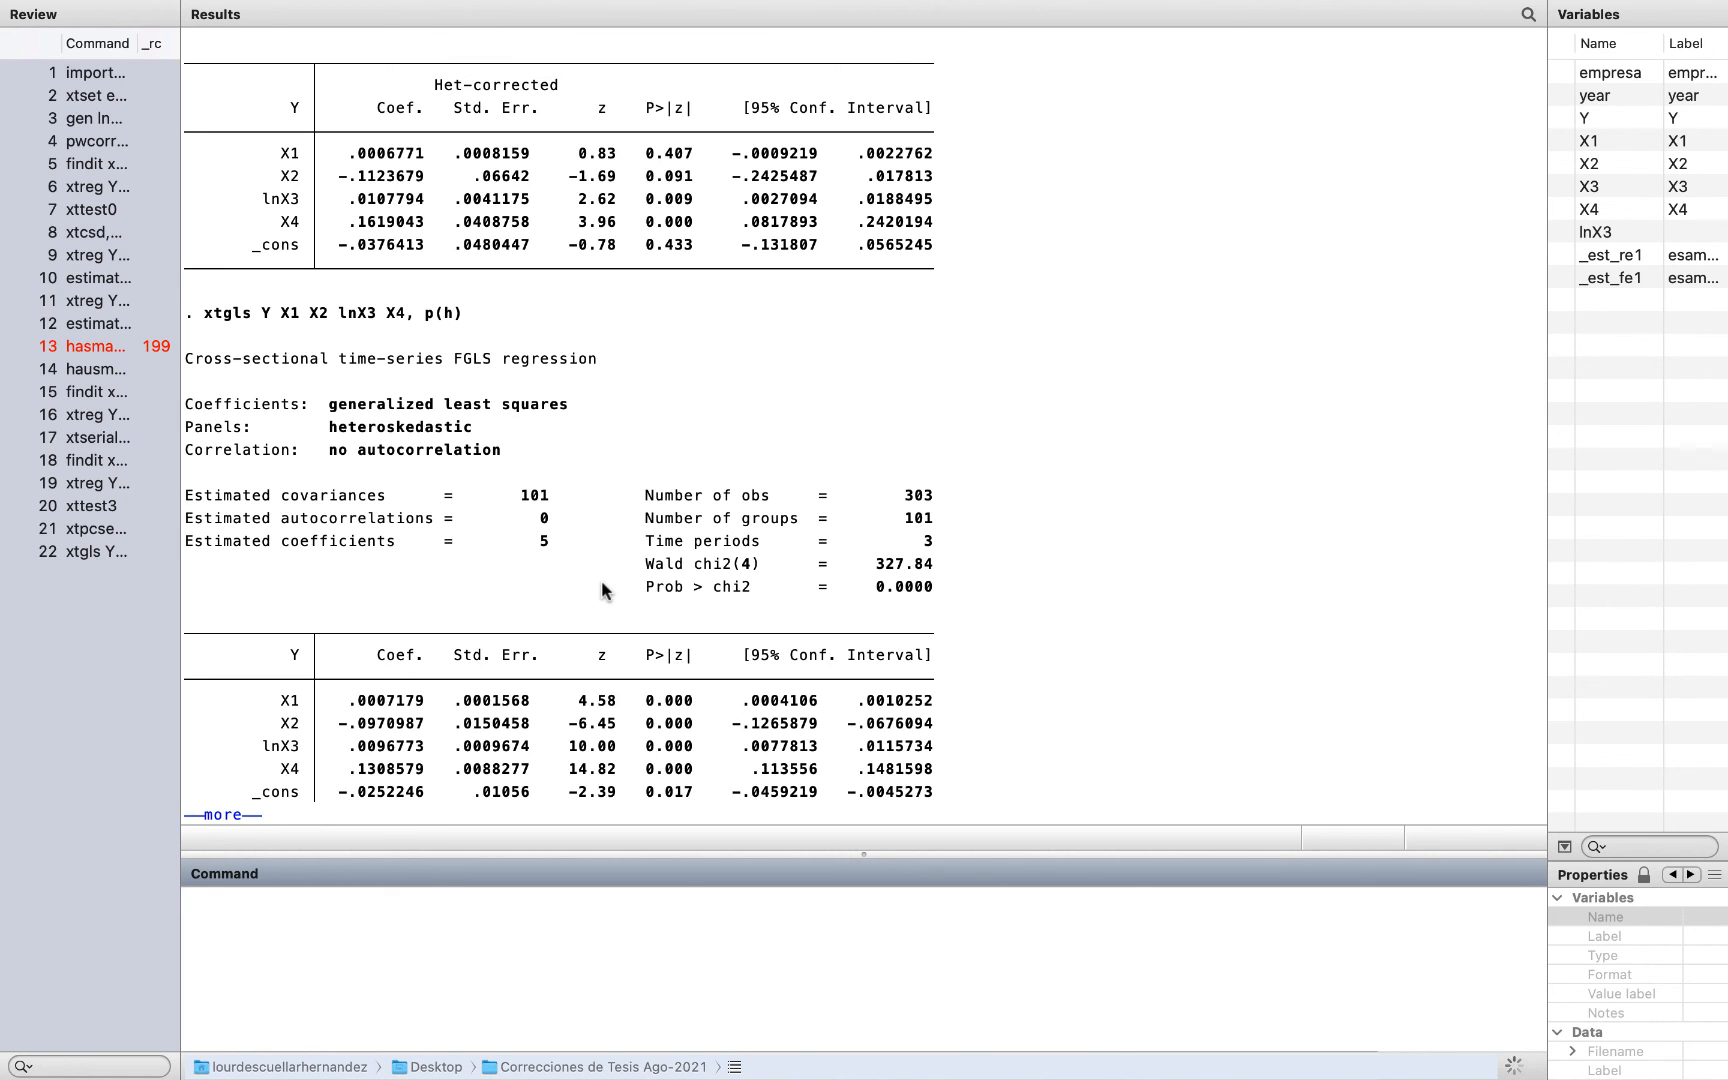
{"action": "left_click", "coordinate": [233, 816]}
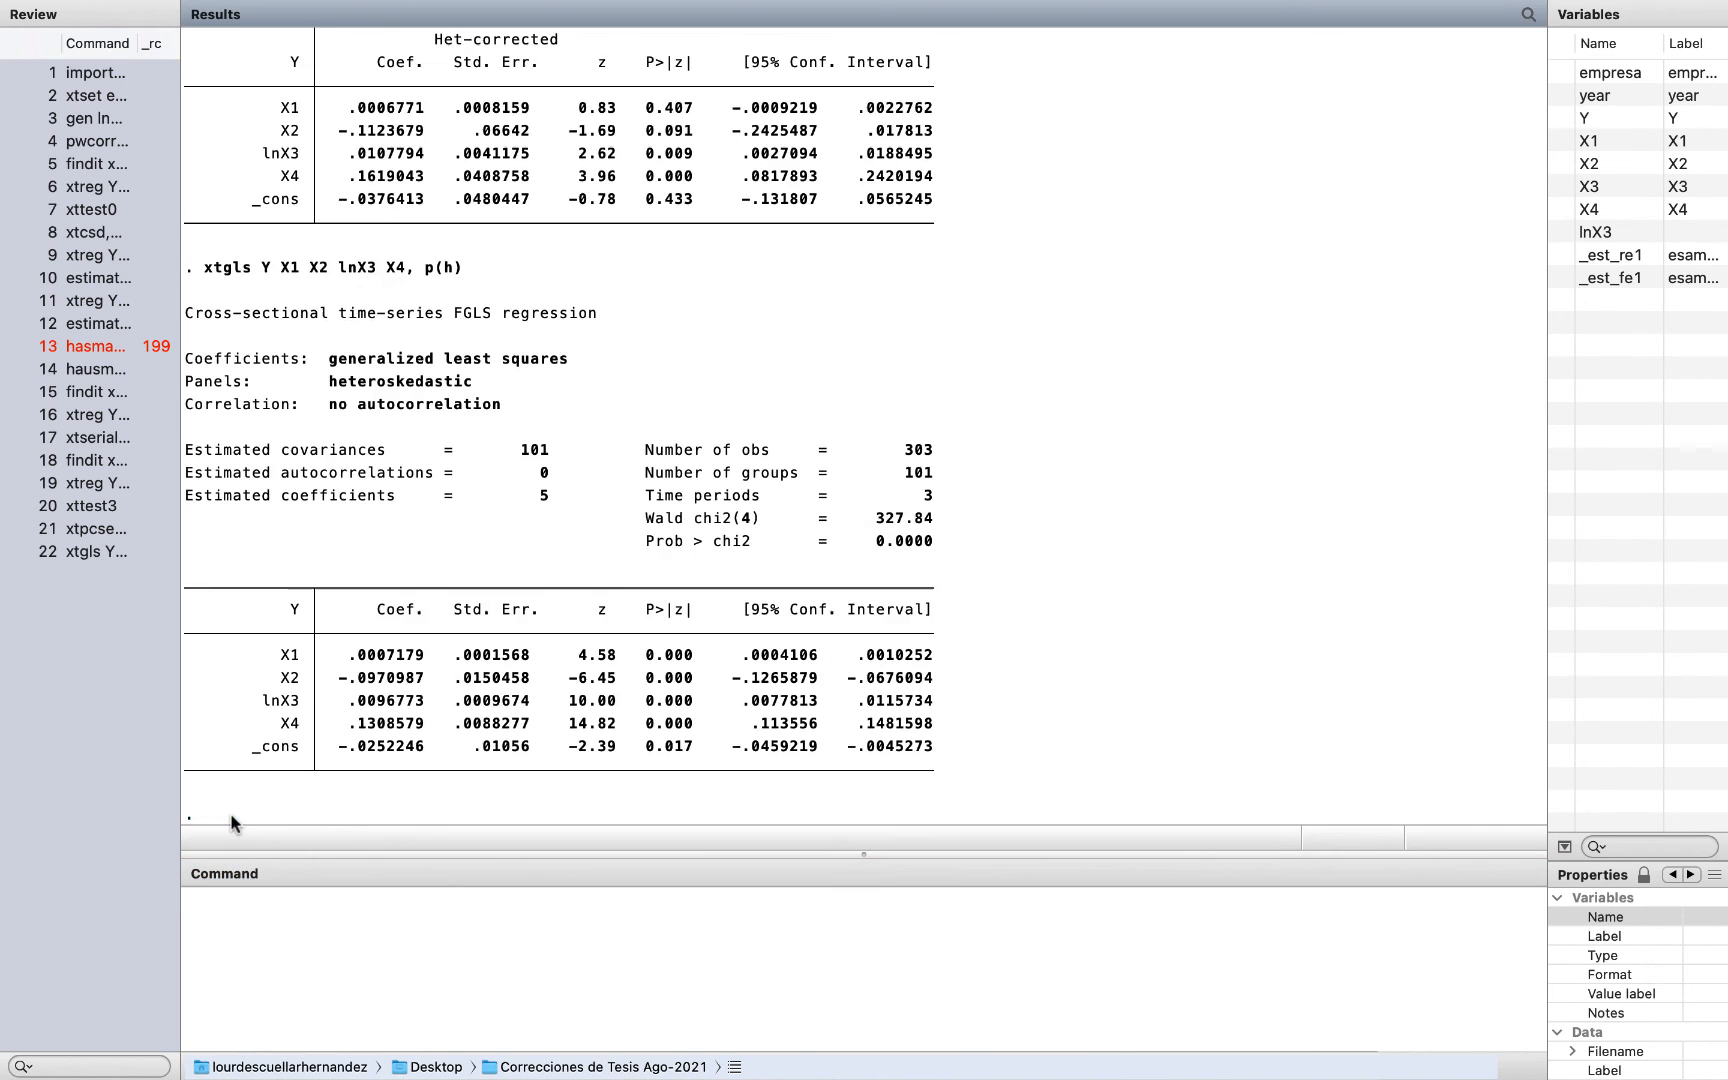
Copy xtpcse Y X1 X2 lnX3 X4, het c(ar1) from the do-file's autocorrelation and heteroskedasticity section and run it full screen.
{"action": "left_click", "coordinate": [60, 40]}
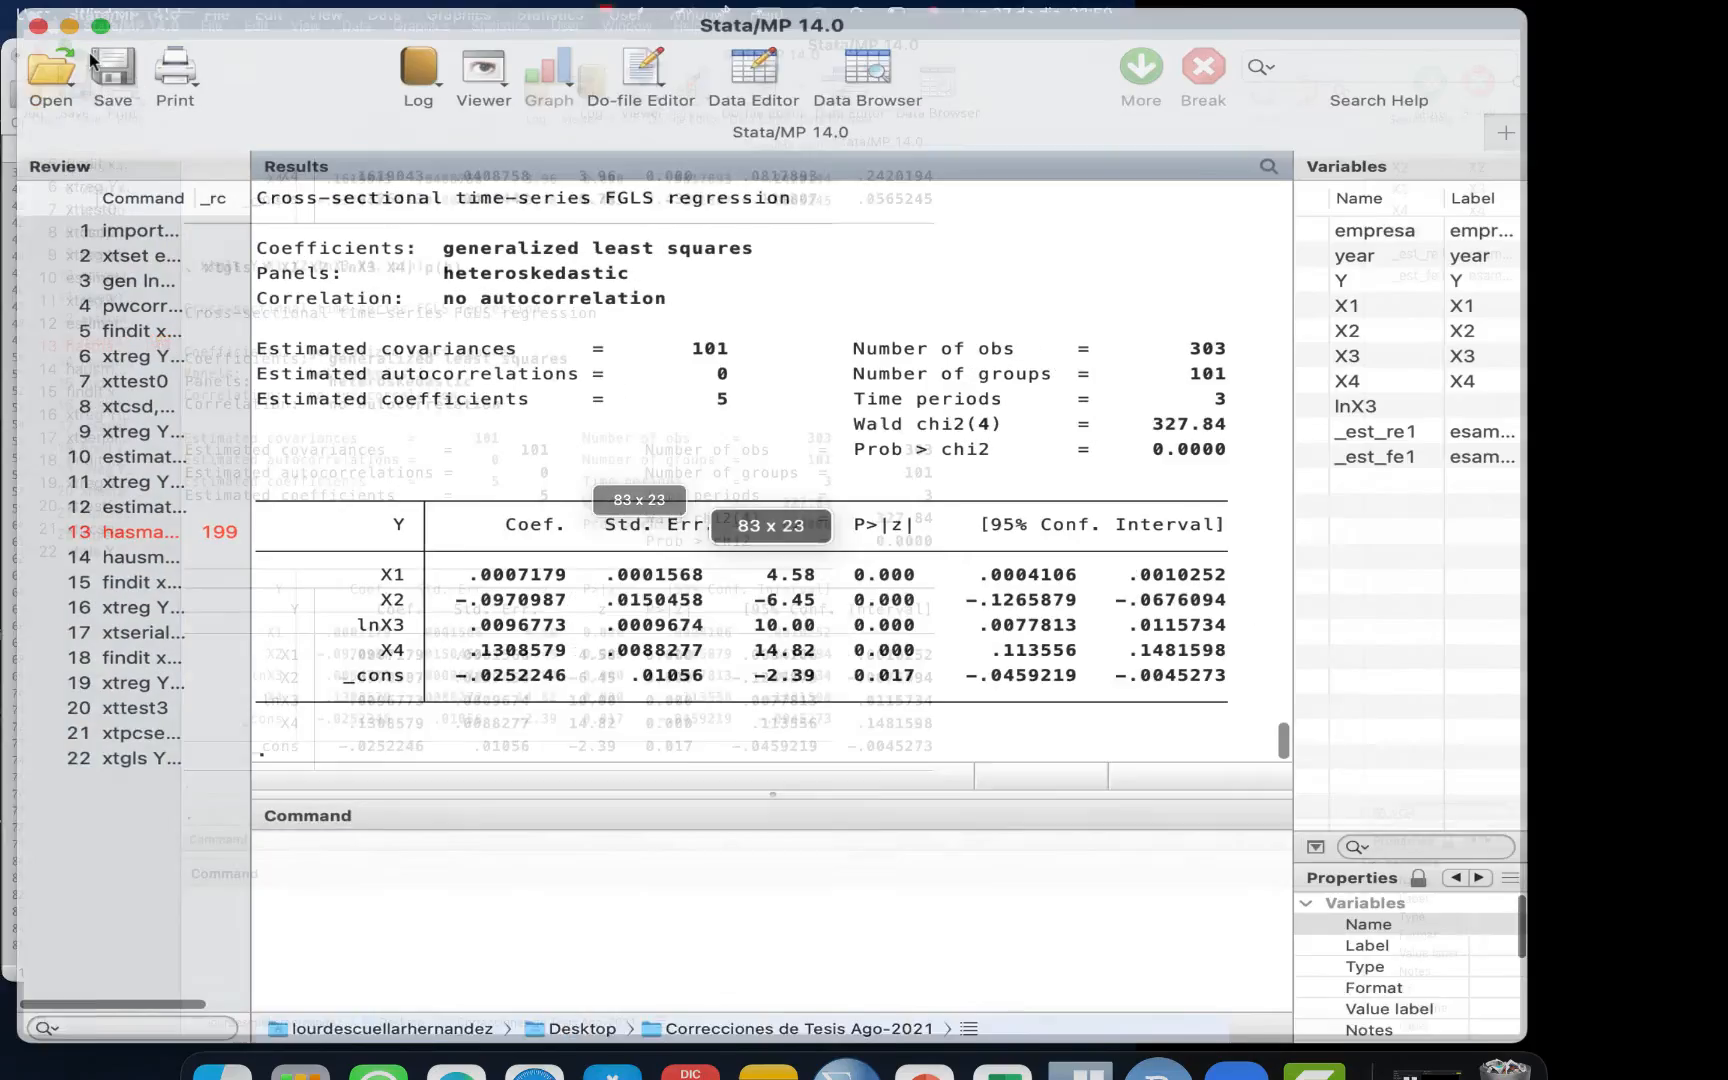
{"action": "left_click", "coordinate": [1170, 641]}
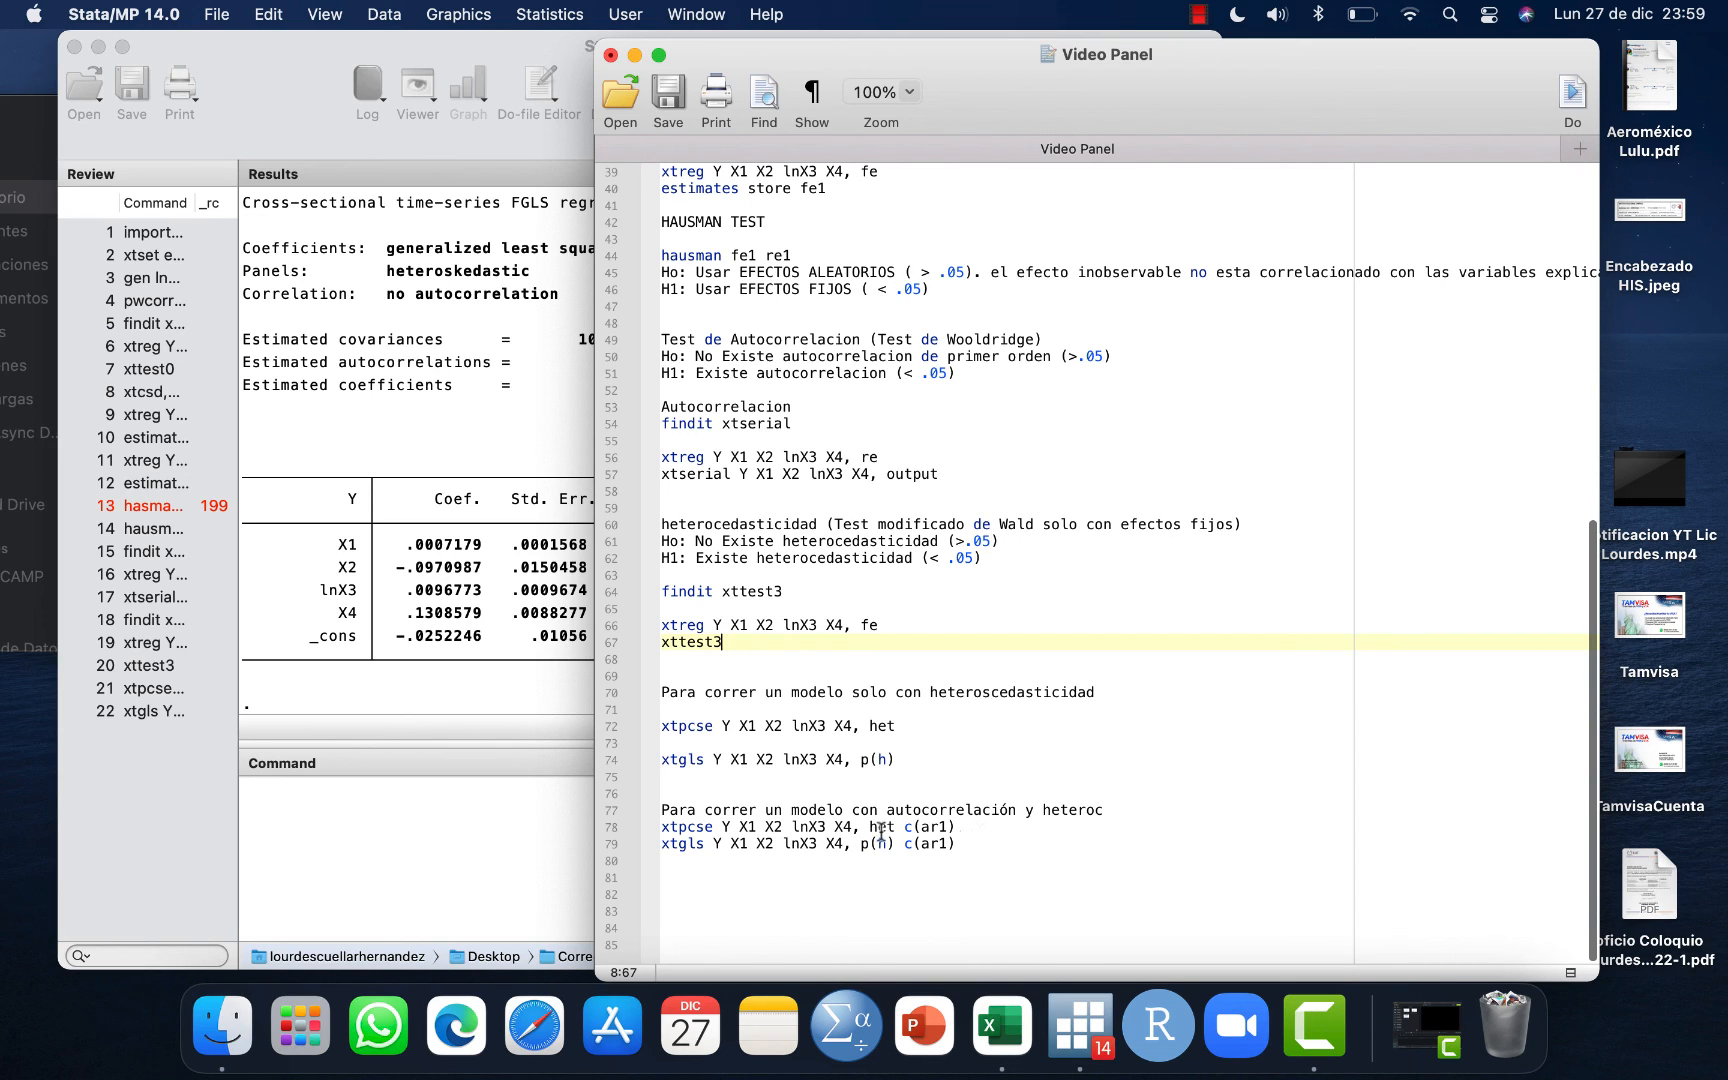
{"action": "left_click_drag", "start_coordinate": [962, 826], "coordinate": [643, 828]}
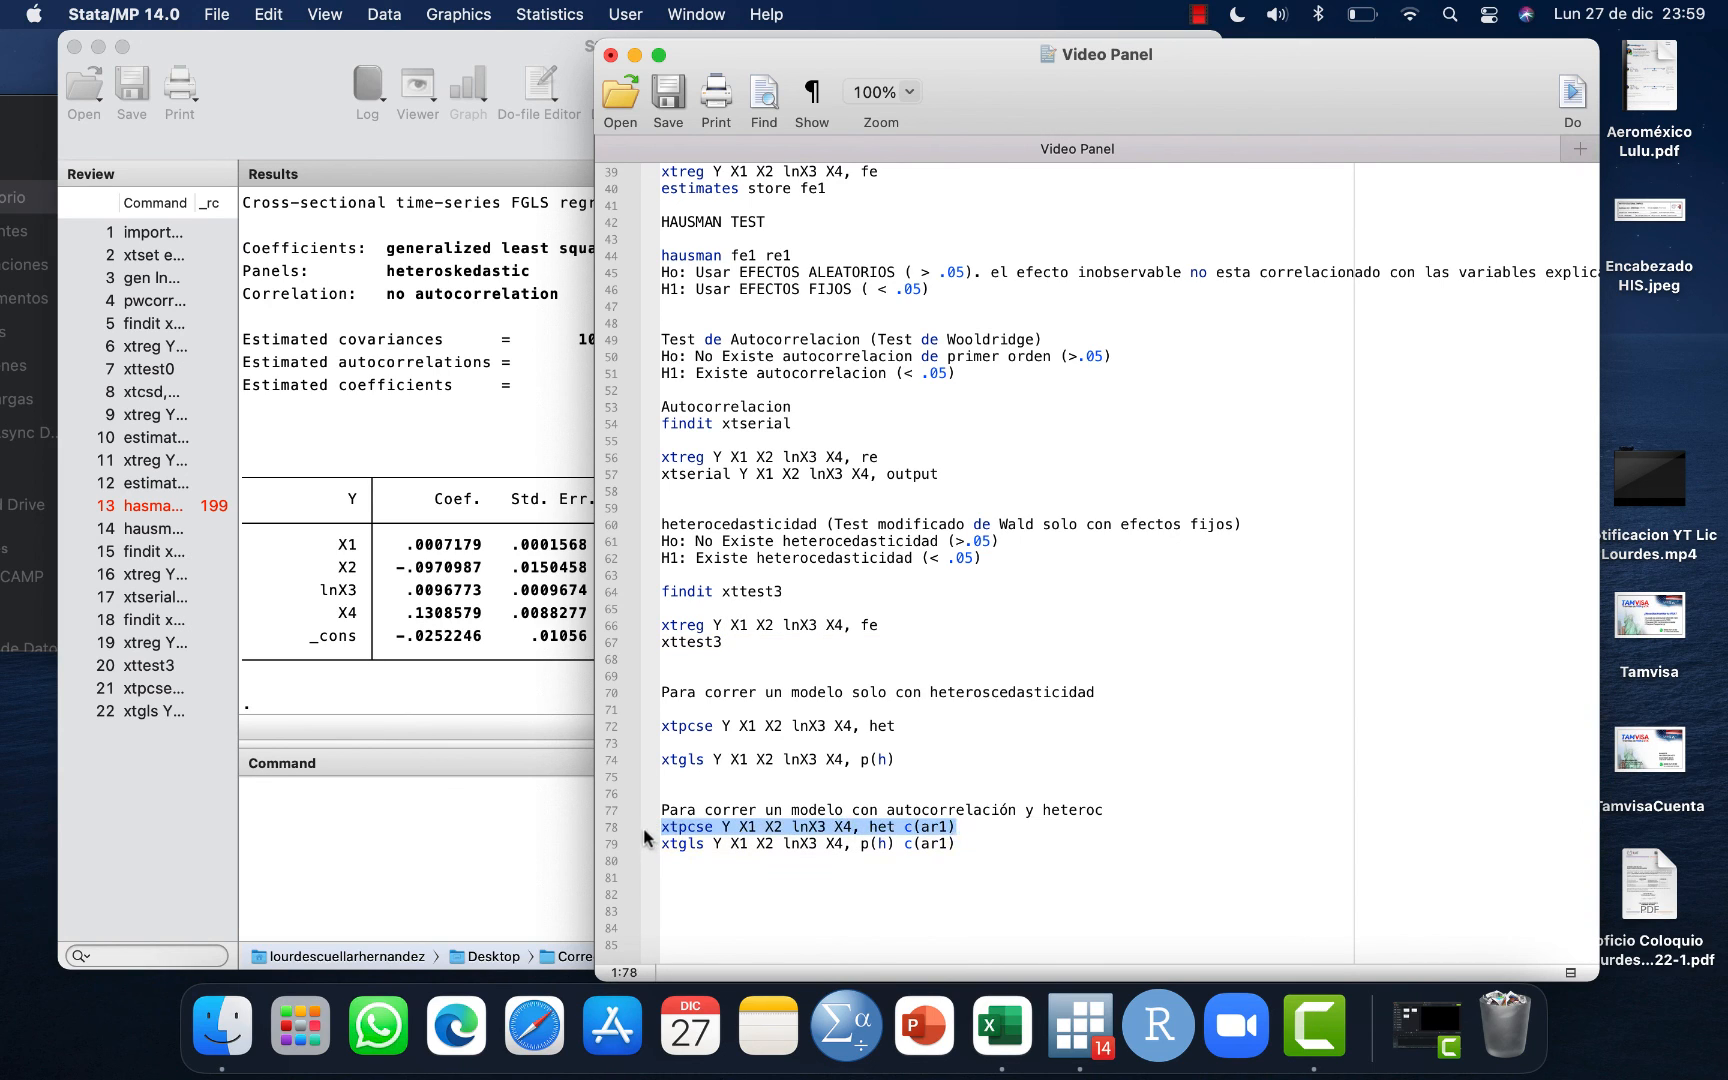
{"action": "left_click", "coordinate": [442, 861]}
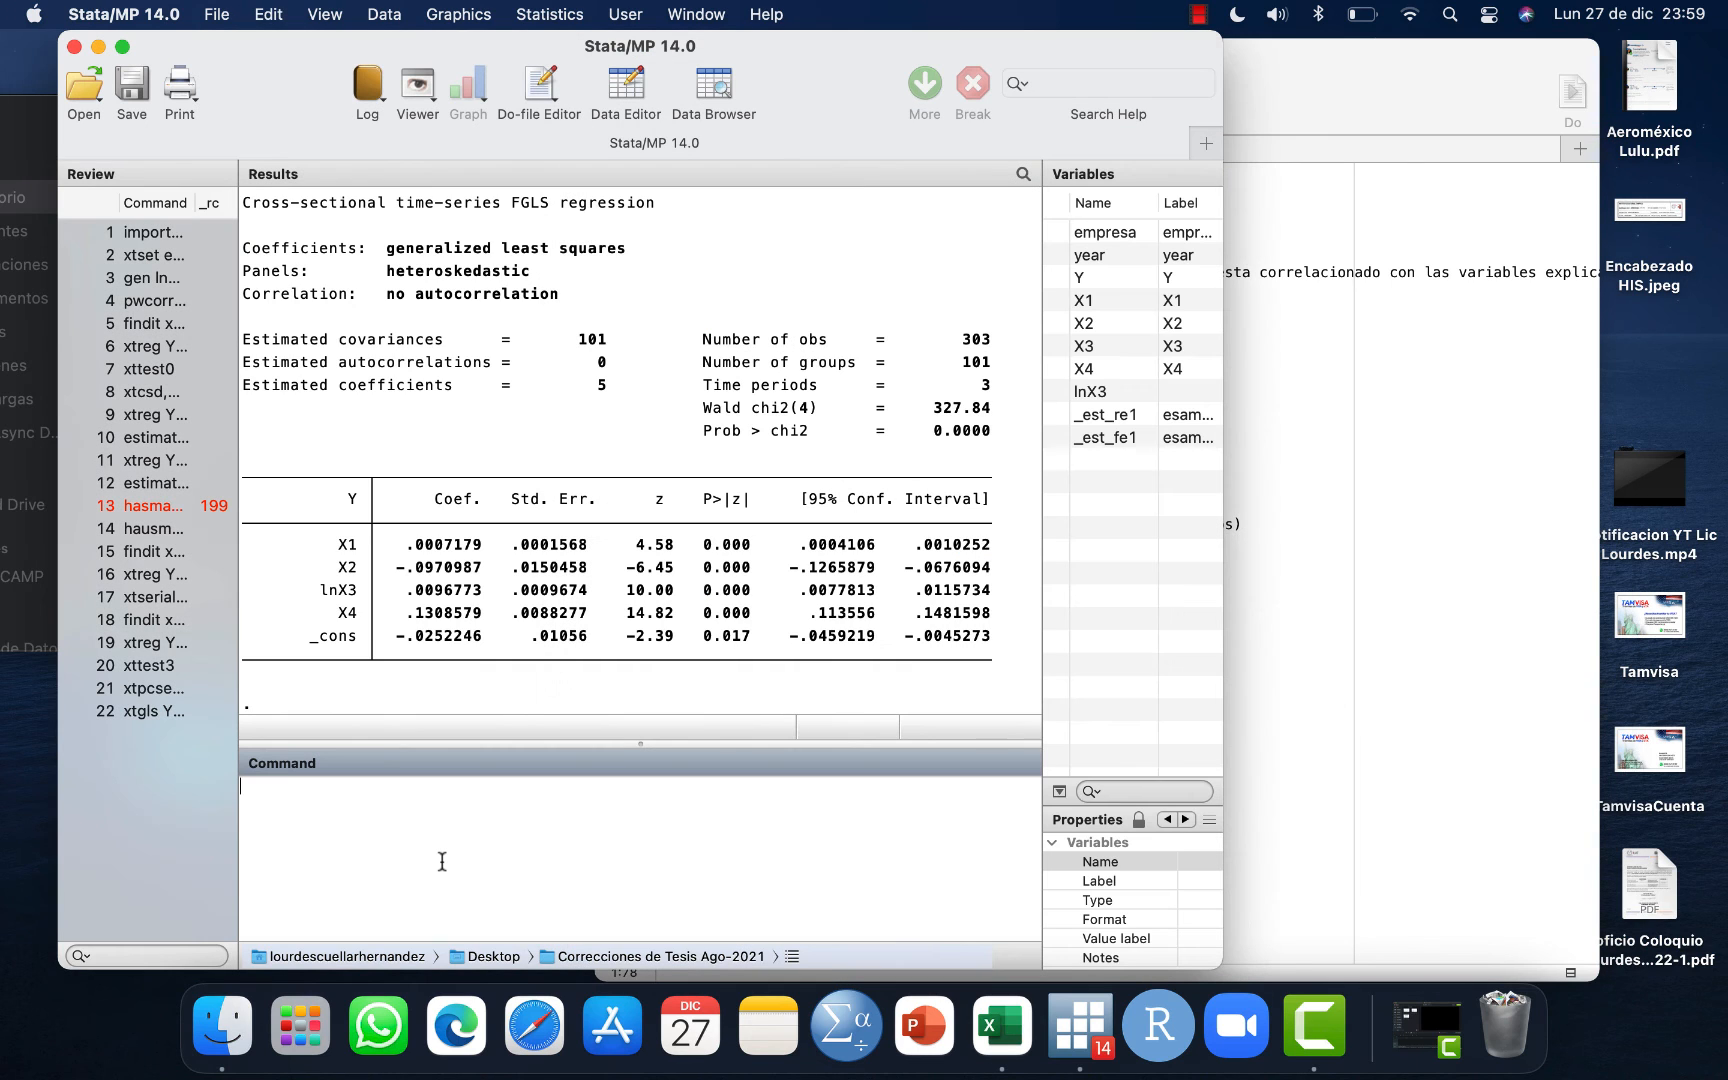
{"action": "key", "text": "super+v"}
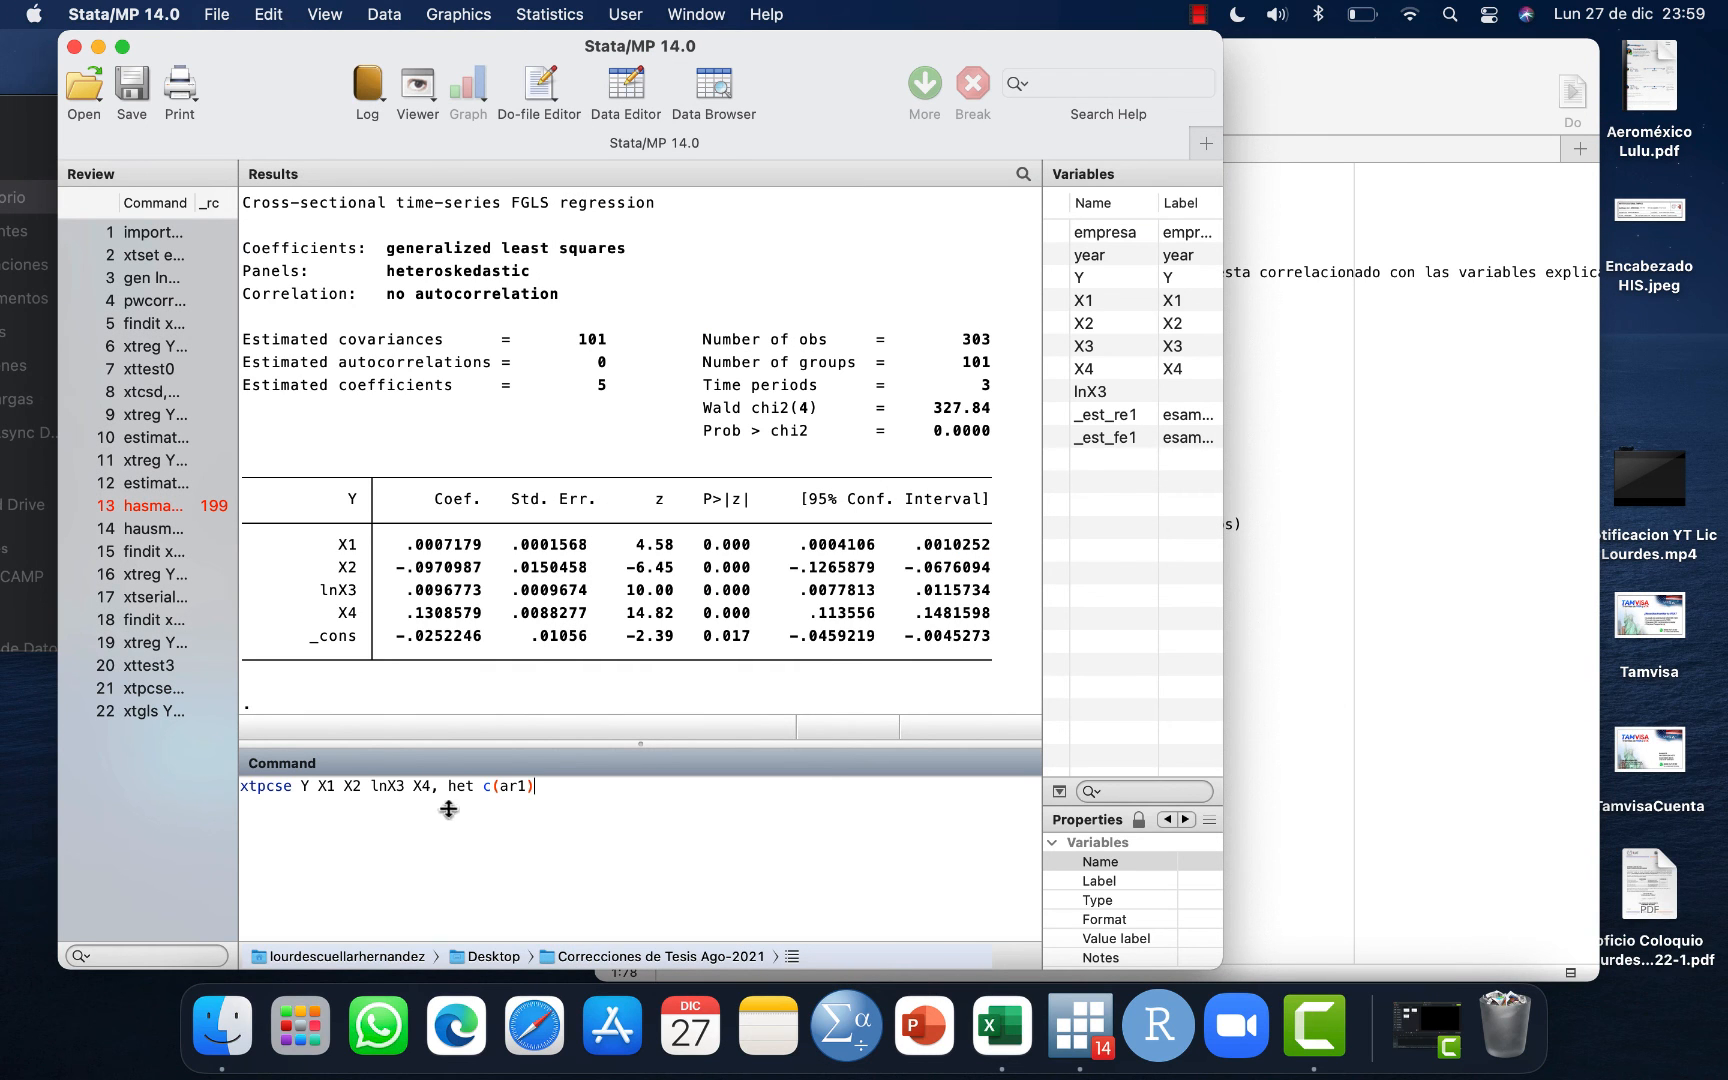
{"action": "left_click", "coordinate": [122, 46]}
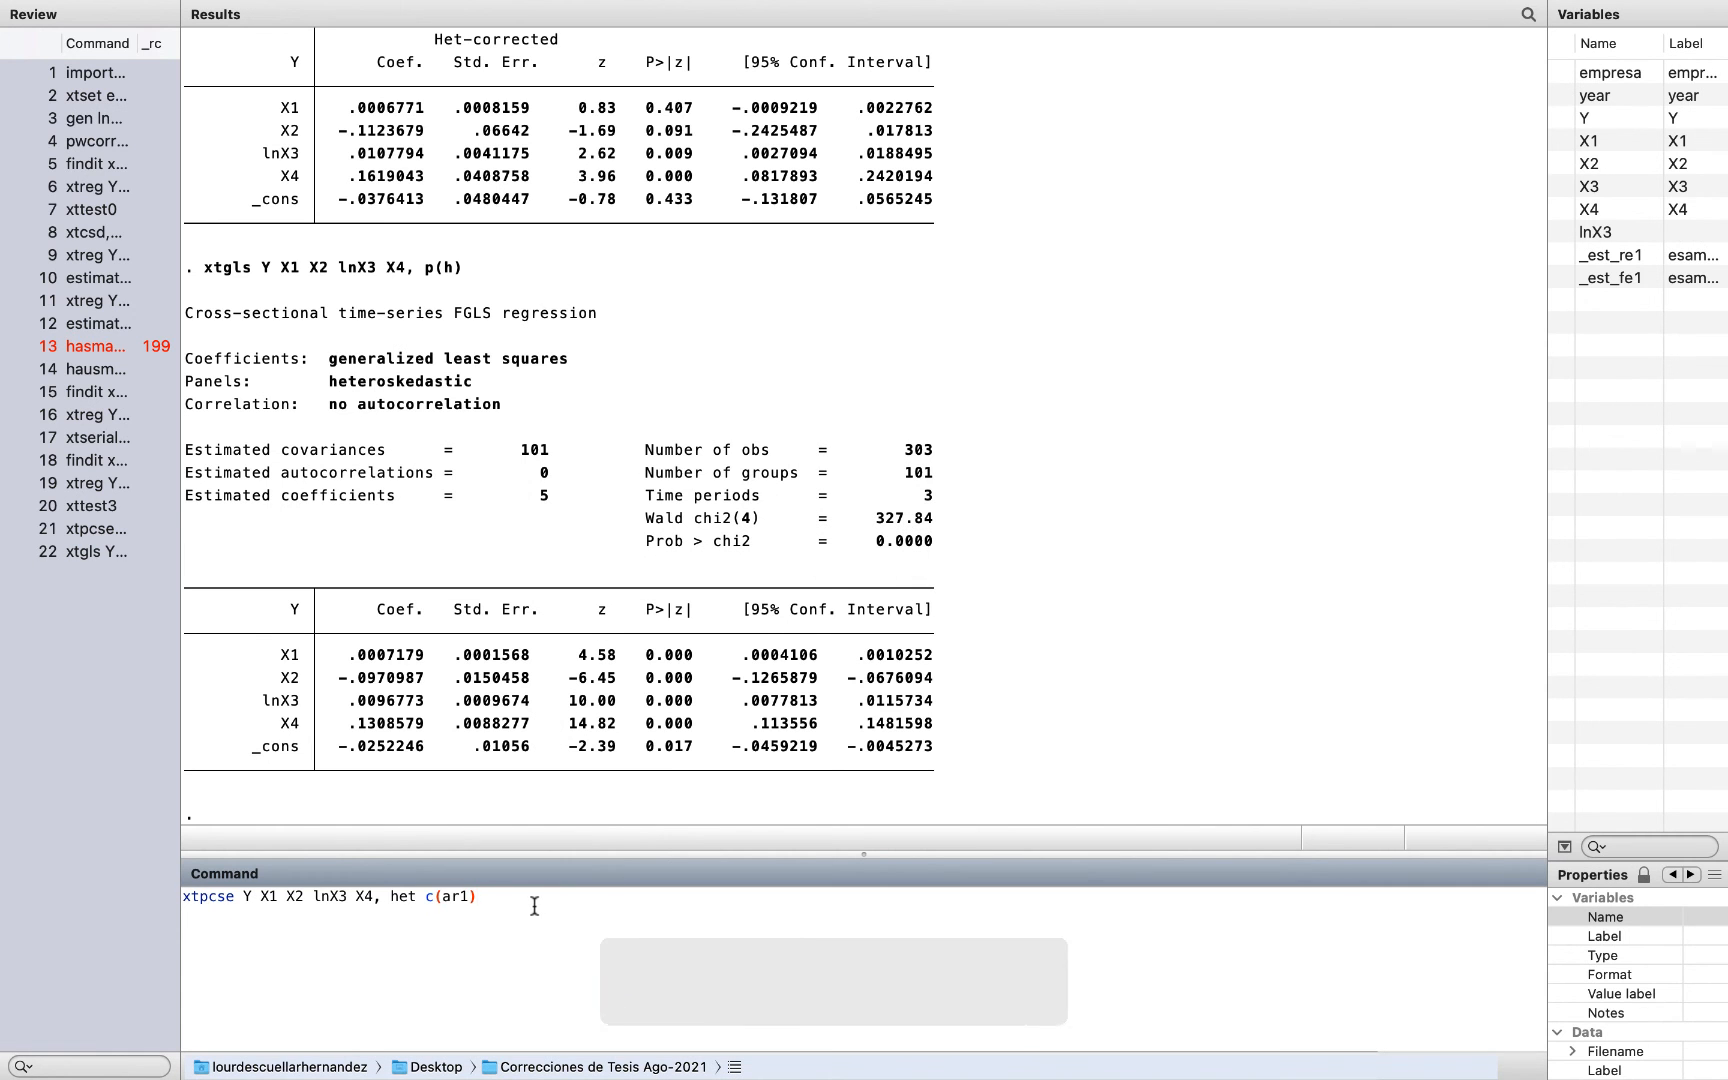
{"action": "key", "text": "Return"}
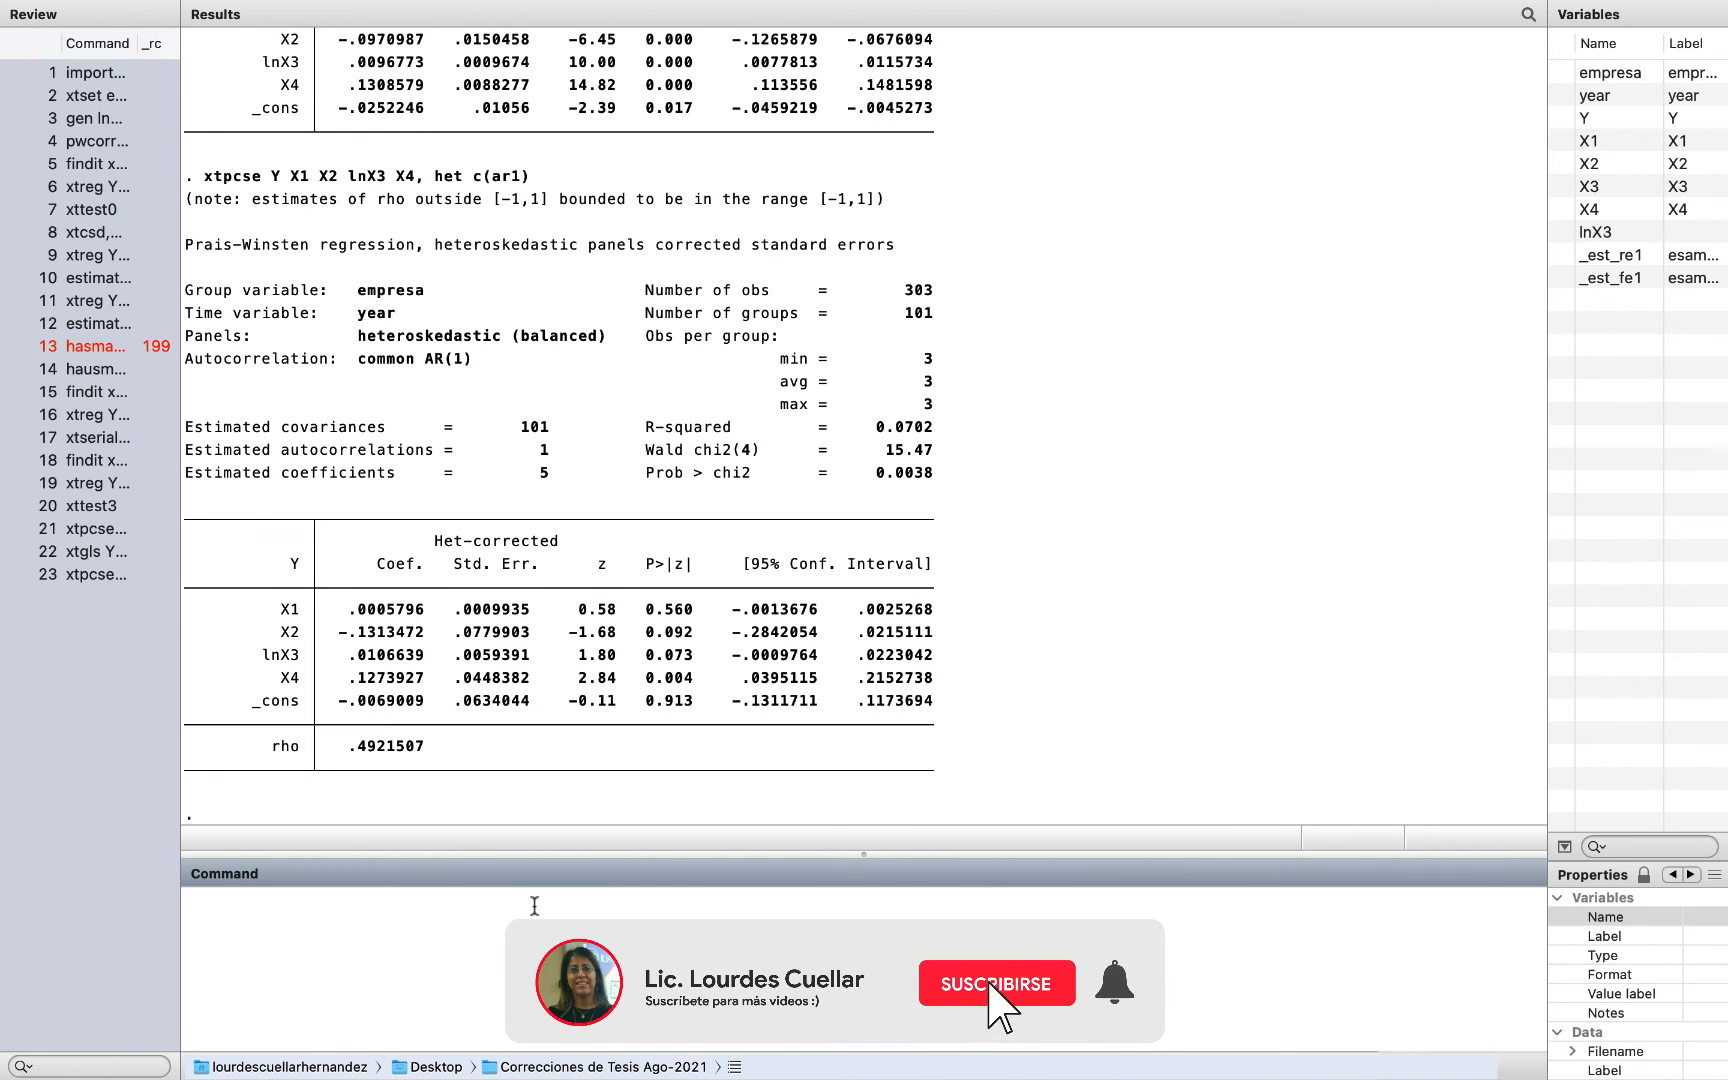